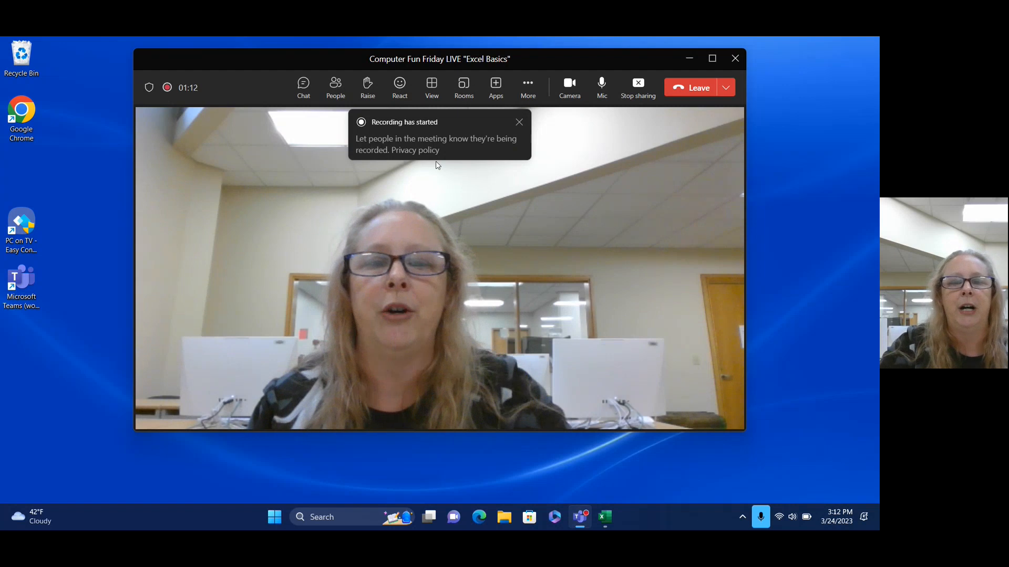
# Minimize the Teams meeting window so the library support login page in Edge is visible.
pyautogui.click(478, 520)
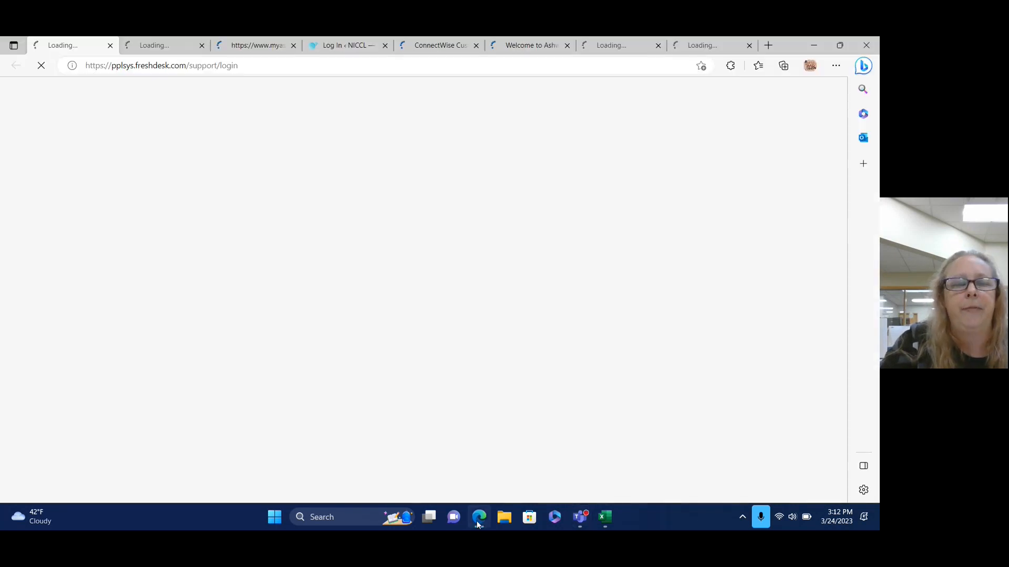
pyautogui.click(584, 522)
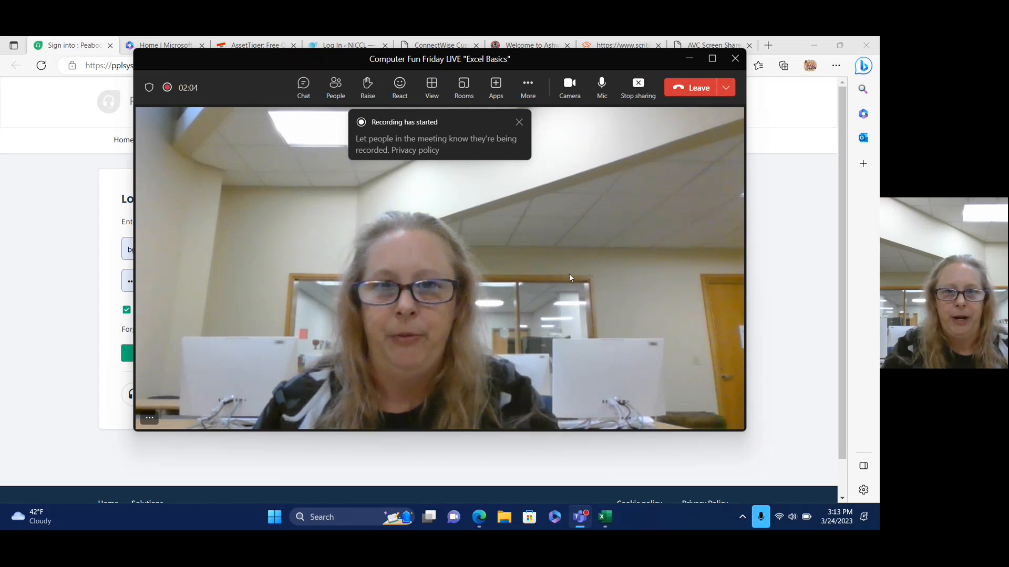
pyautogui.click(690, 61)
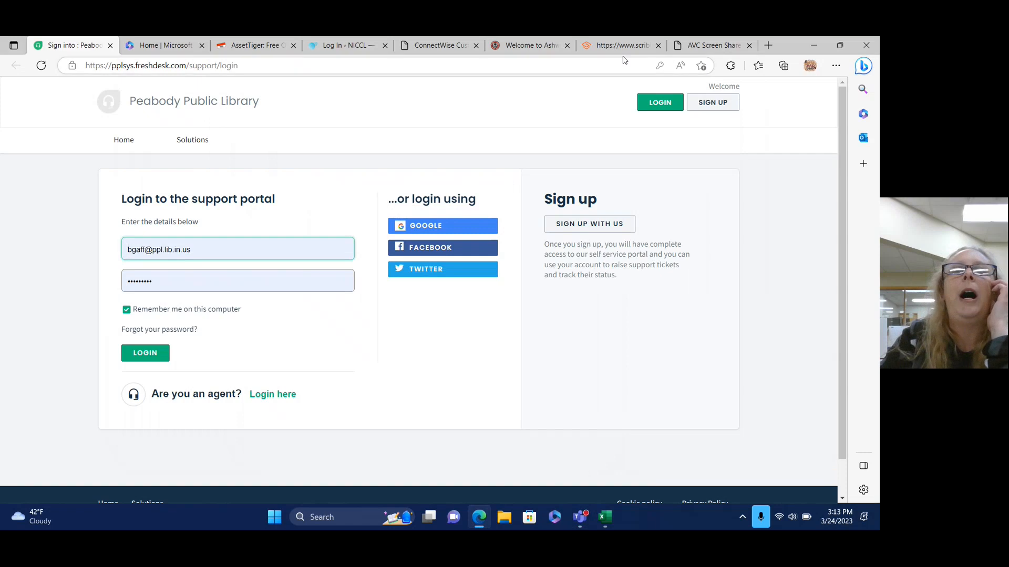
# Search Bing for 'excel easy' in a new Edge tab and open the Excel Easy site.
pyautogui.click(767, 46)
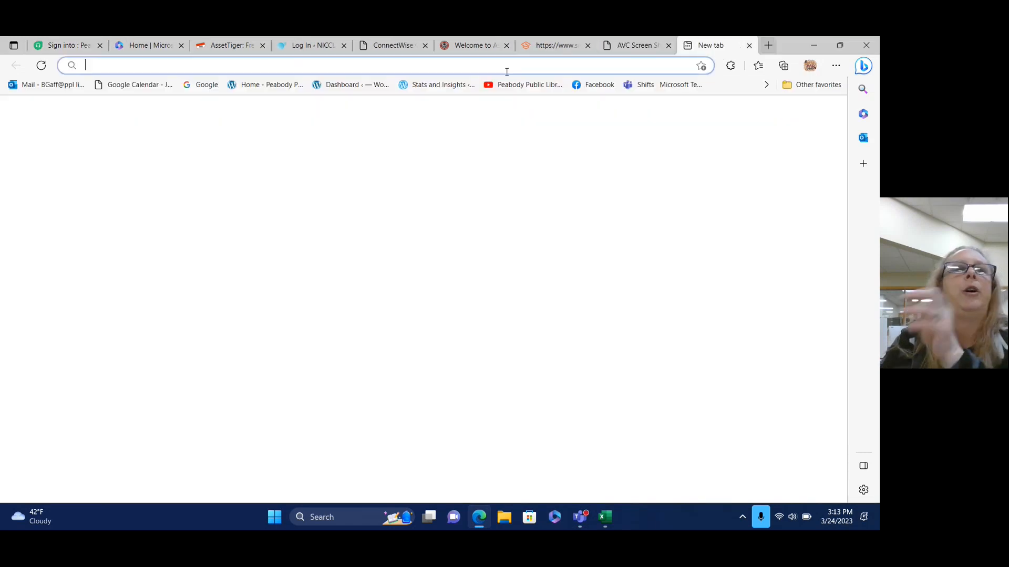
pyautogui.write('exce')
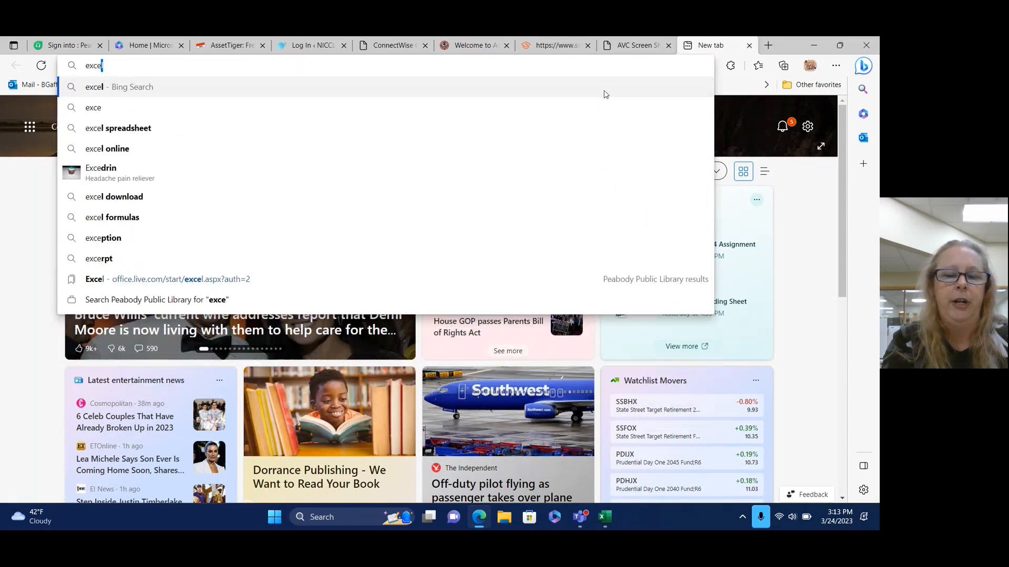
pyautogui.write('l easy')
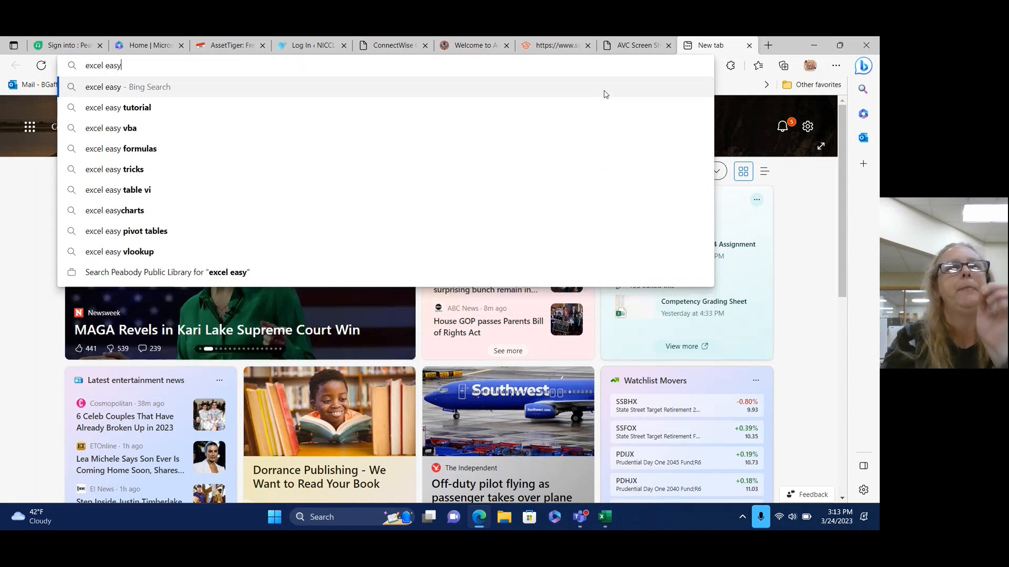
pyautogui.press('Return')
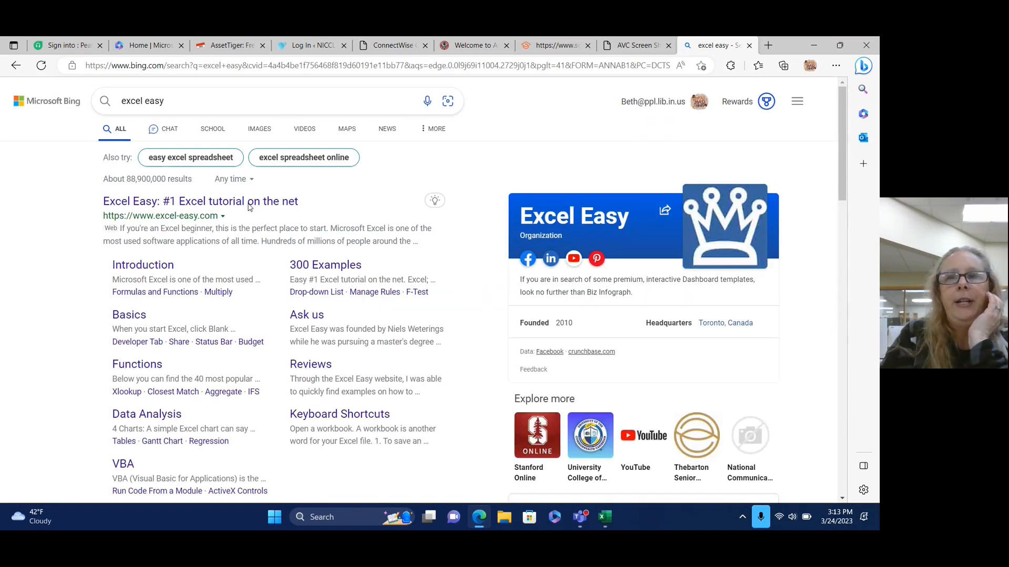
pyautogui.click(207, 200)
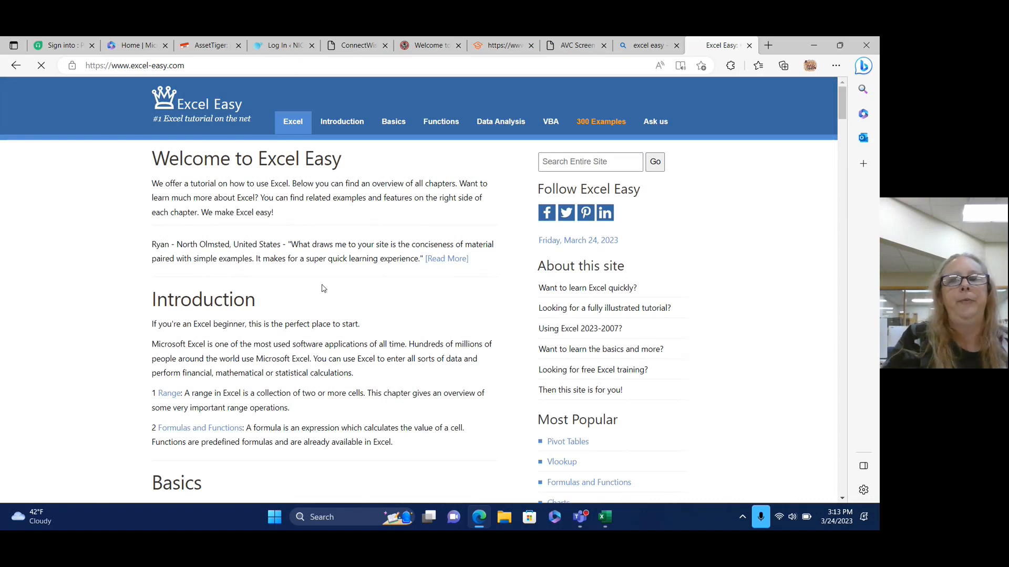
pyautogui.scroll(-2, 322, 288)
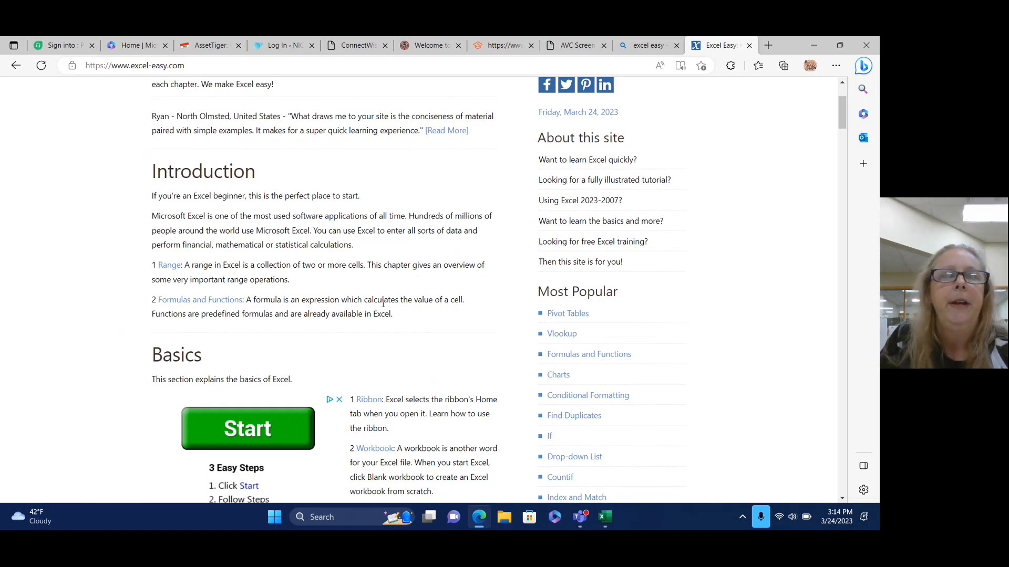
pyautogui.scroll(-2, 383, 310)
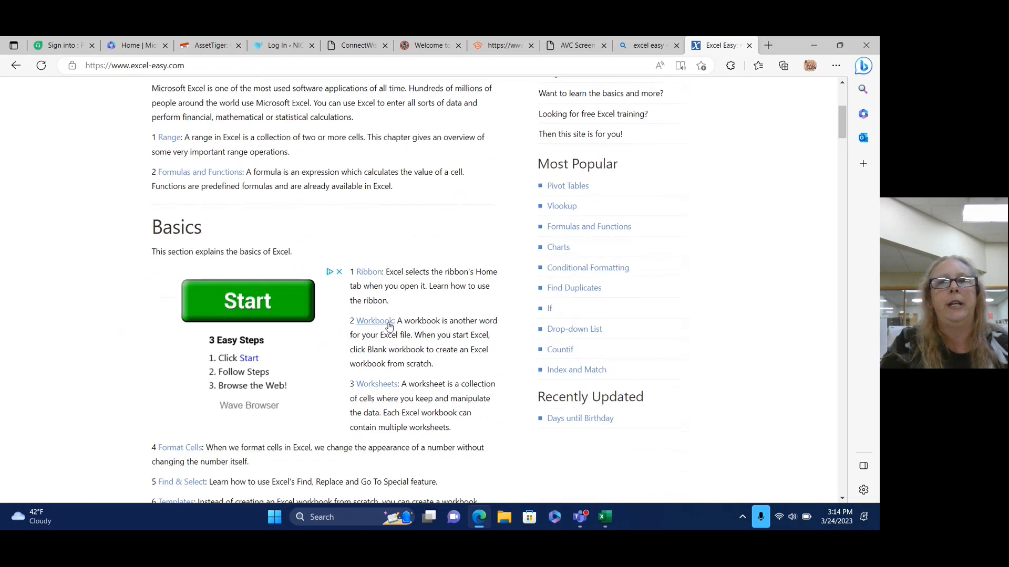
pyautogui.scroll(5, 386, 318)
# Copy the Excel Easy web address from the address bar.
pyautogui.click(170, 65)
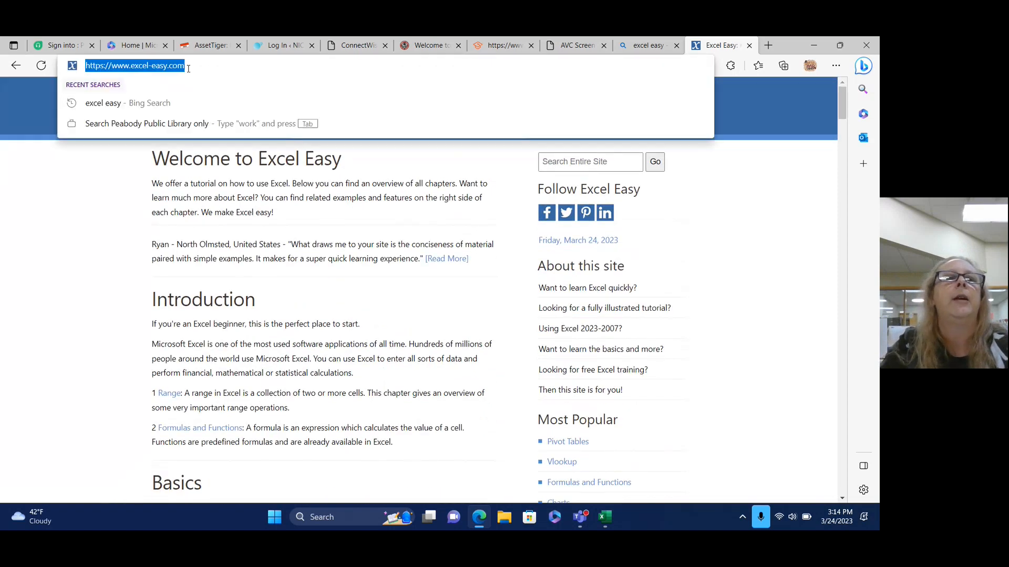
pyautogui.rightClick(171, 65)
pyautogui.click(237, 194)
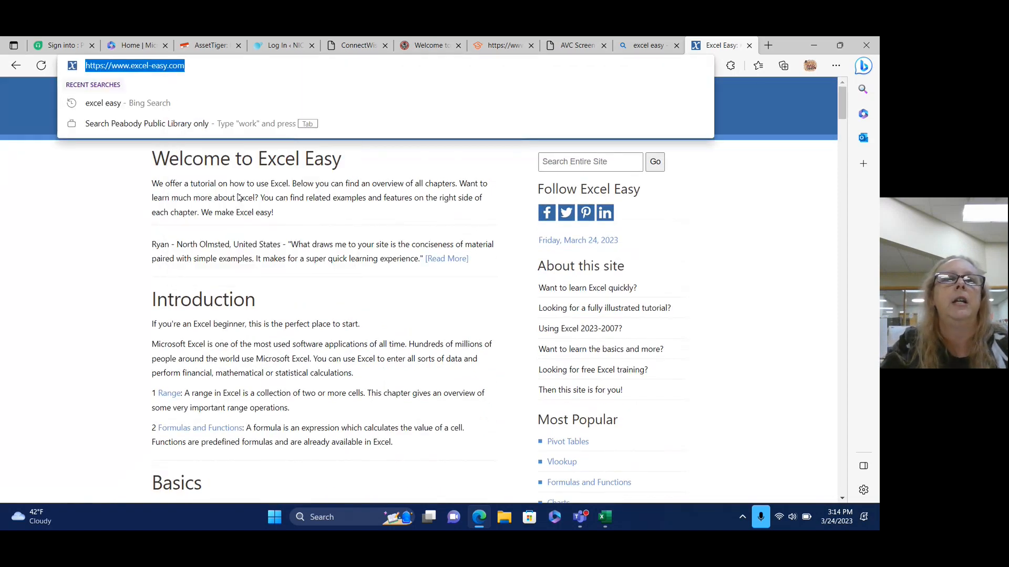
# Paste and send the Excel Easy link in the meeting chat, then send the presenter's e-mail address.
pyautogui.click(811, 316)
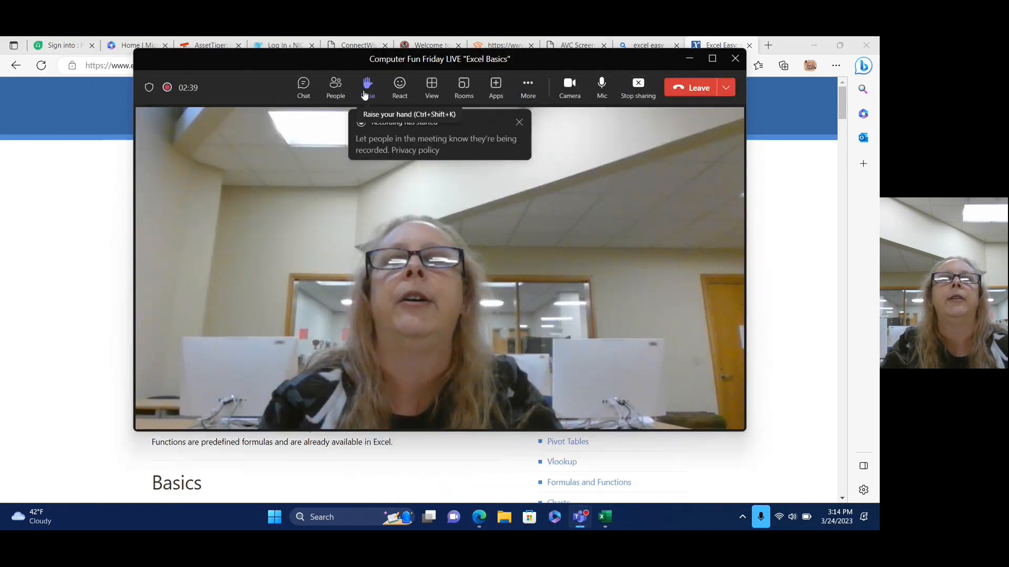
pyautogui.click(305, 90)
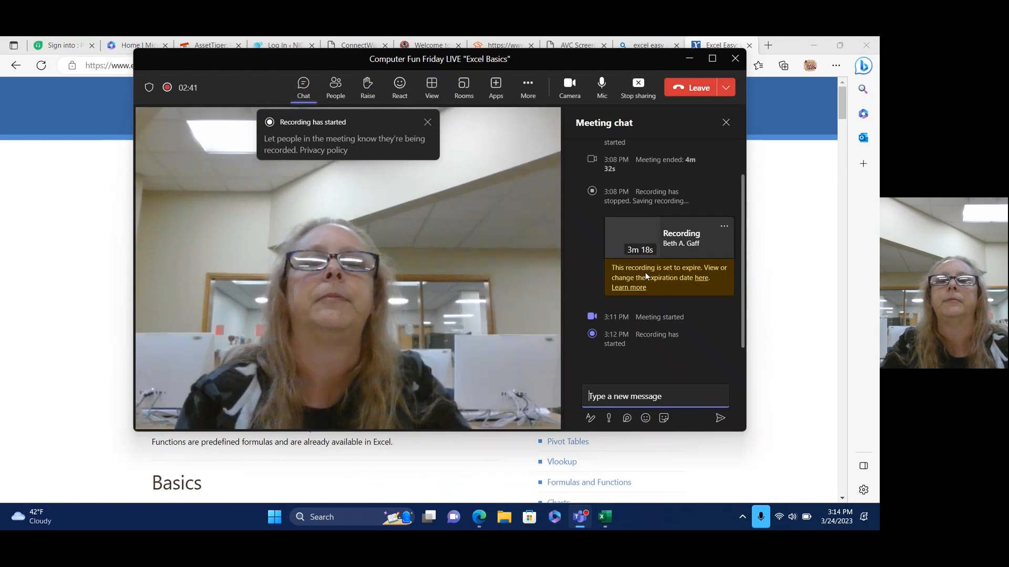
pyautogui.rightClick(639, 399)
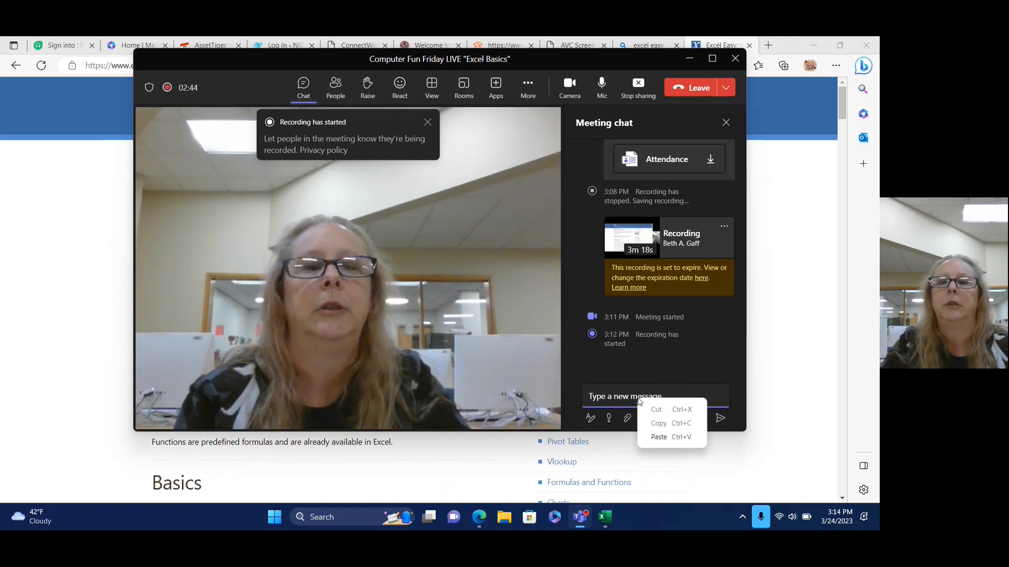
pyautogui.click(660, 440)
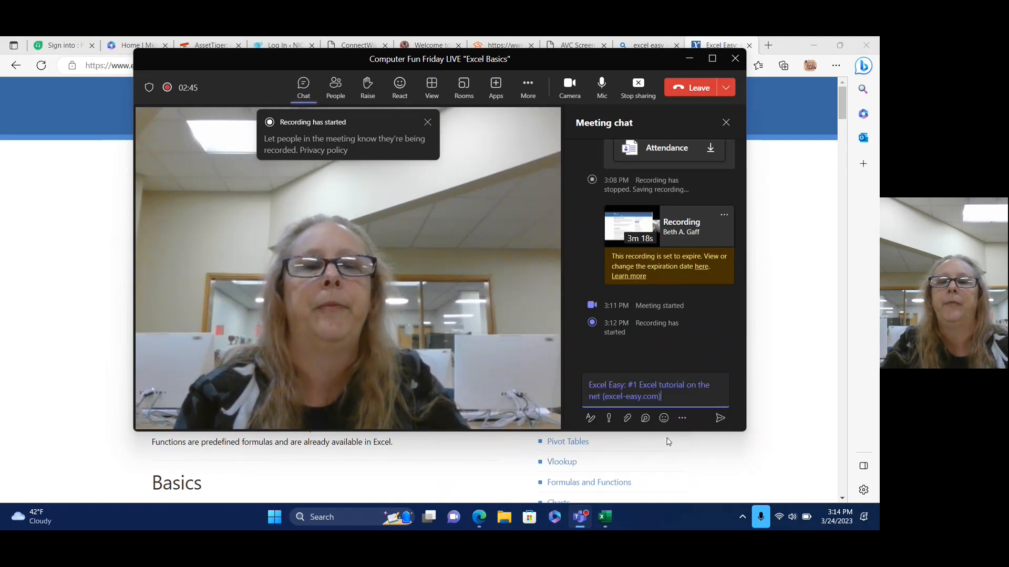
pyautogui.click(722, 421)
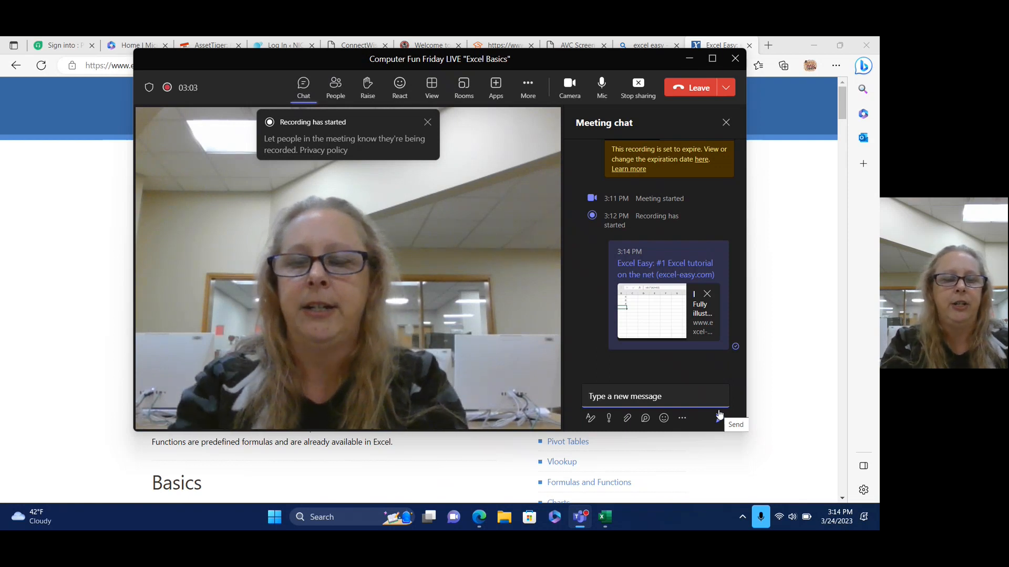
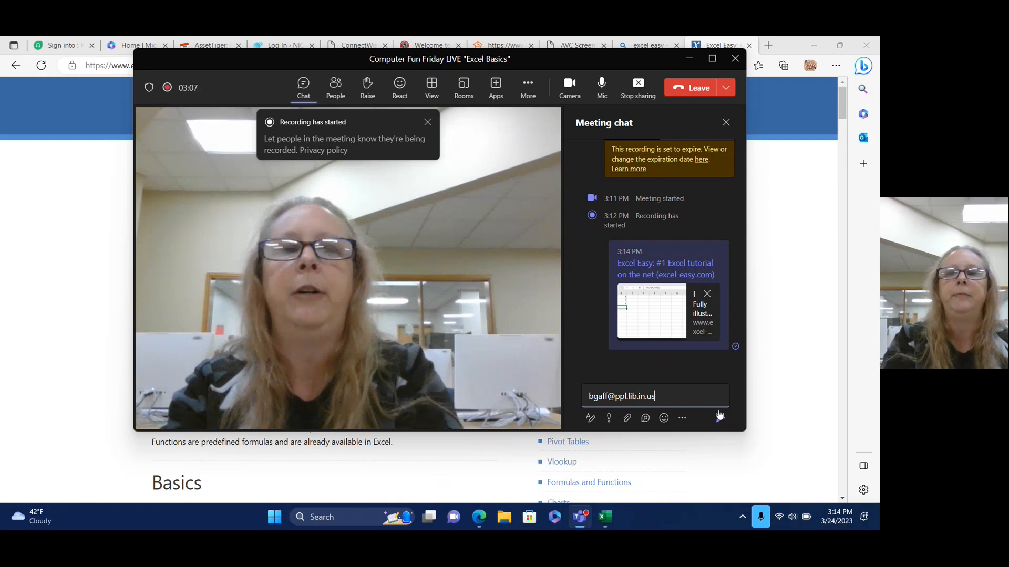
pyautogui.click(719, 417)
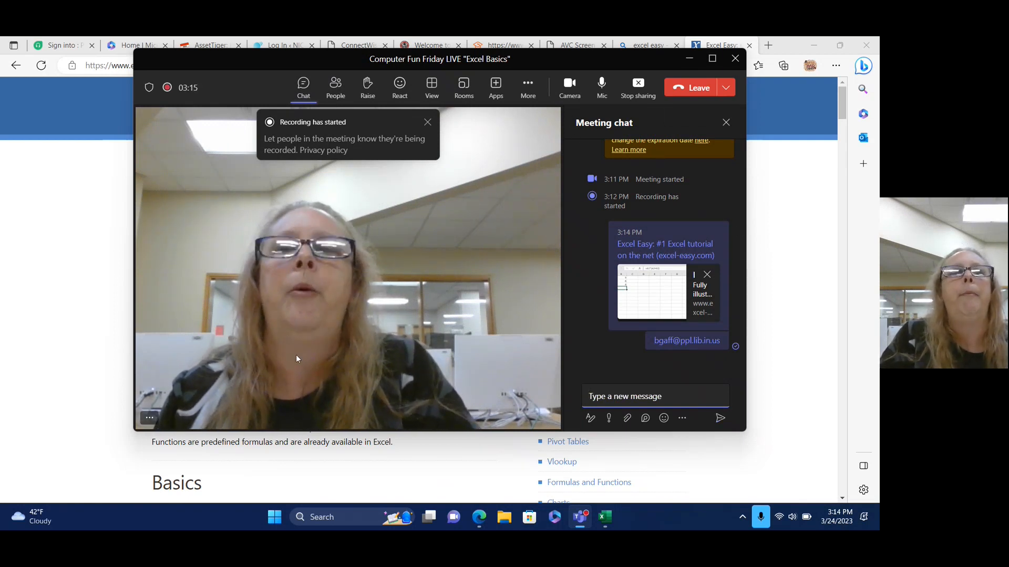
# Minimize the Teams meeting so the Excel Easy page shows, scrolled to its Basics section.
pyautogui.click(67, 277)
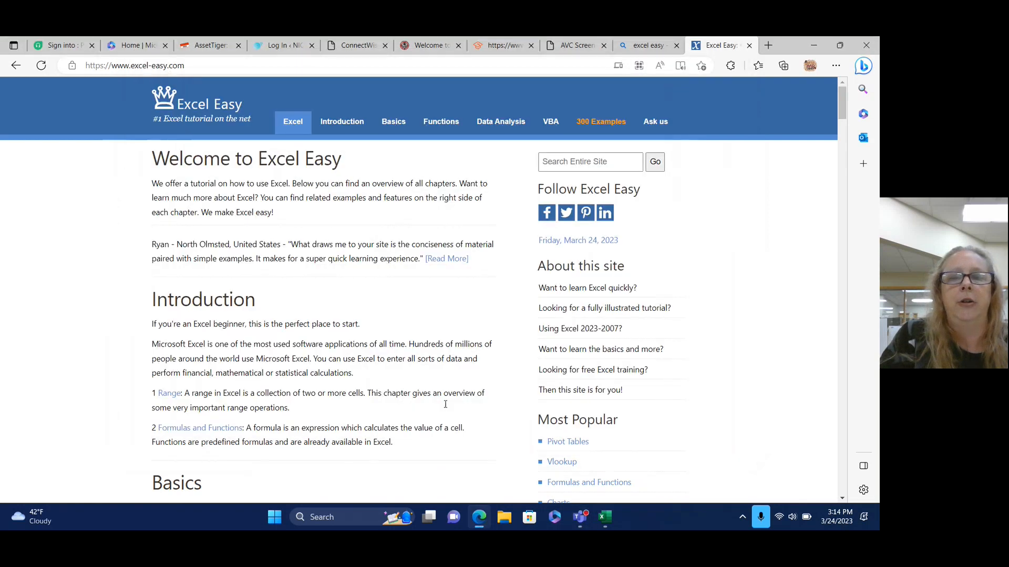
pyautogui.click(580, 516)
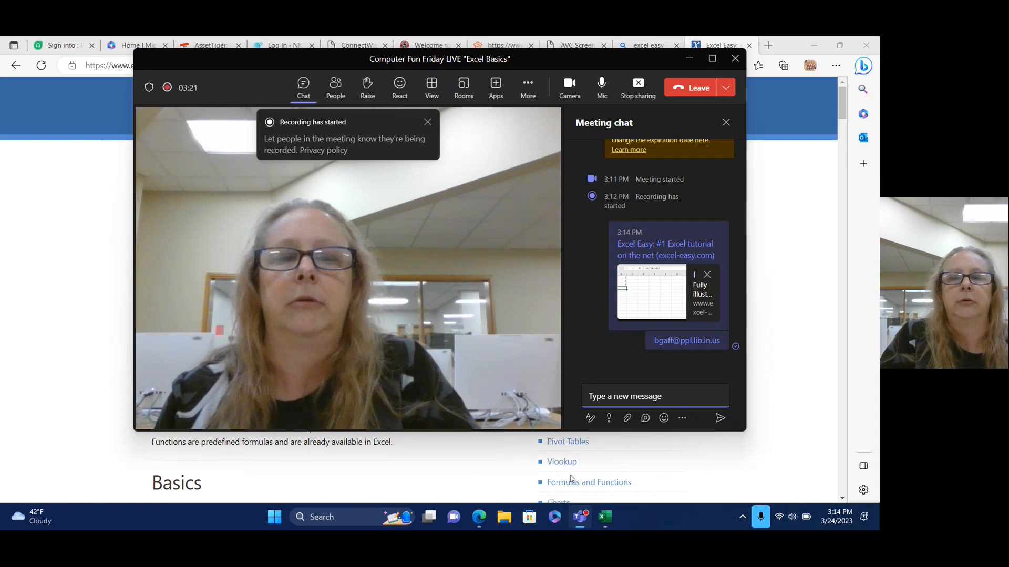
pyautogui.click(478, 517)
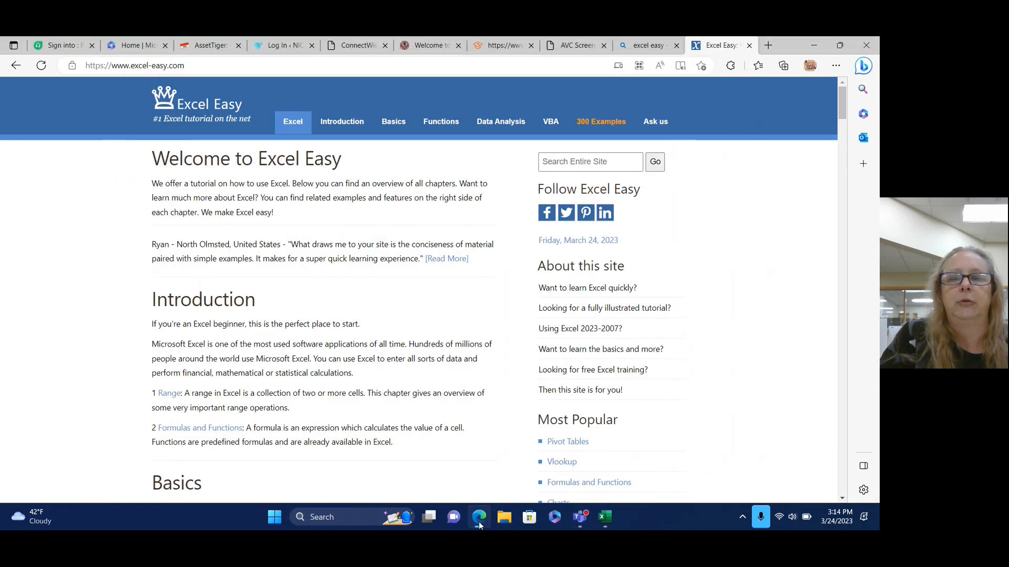
pyautogui.moveTo(584, 526)
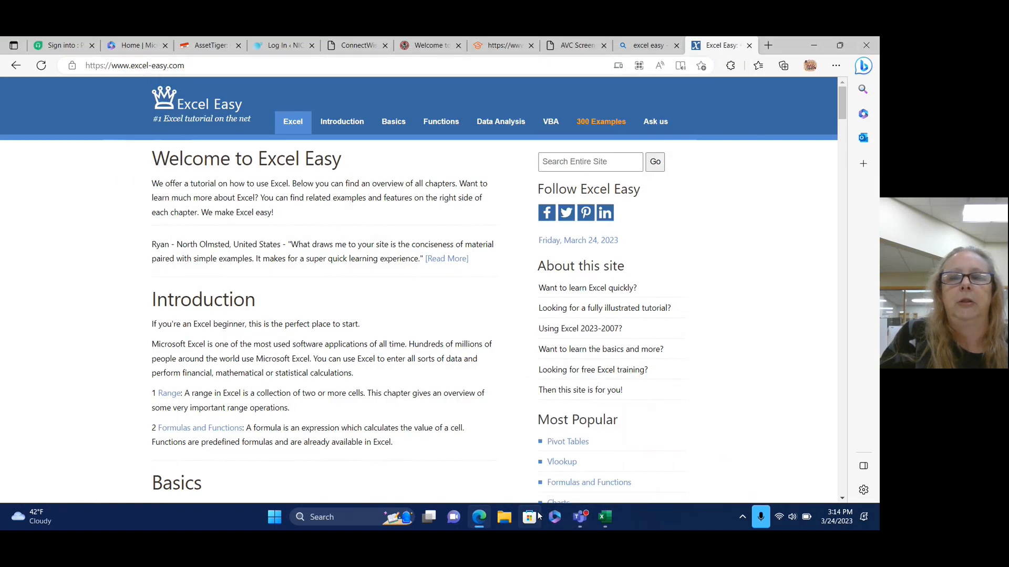
pyautogui.click(587, 460)
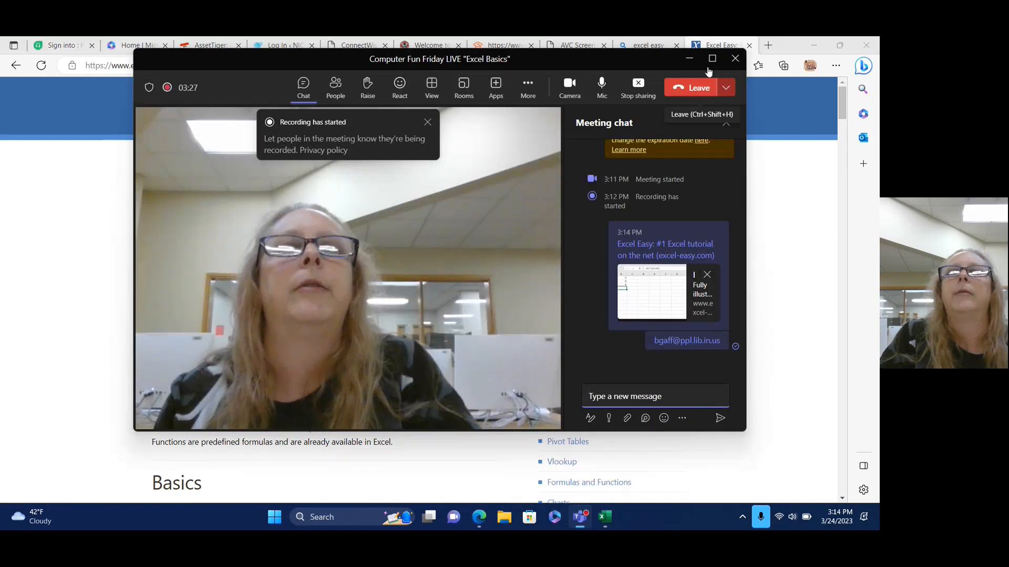
pyautogui.click(689, 61)
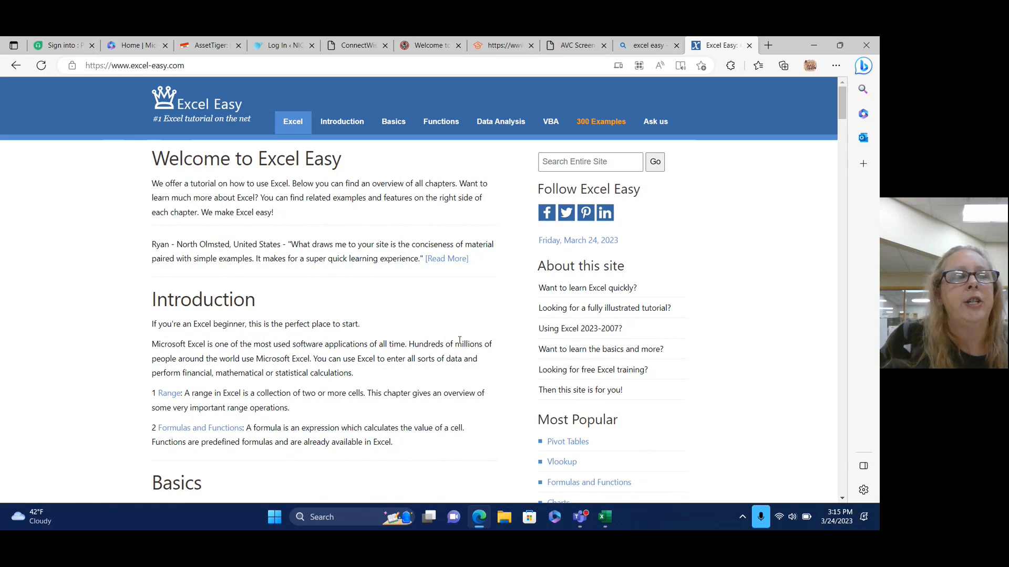
pyautogui.scroll(-5, 425, 339)
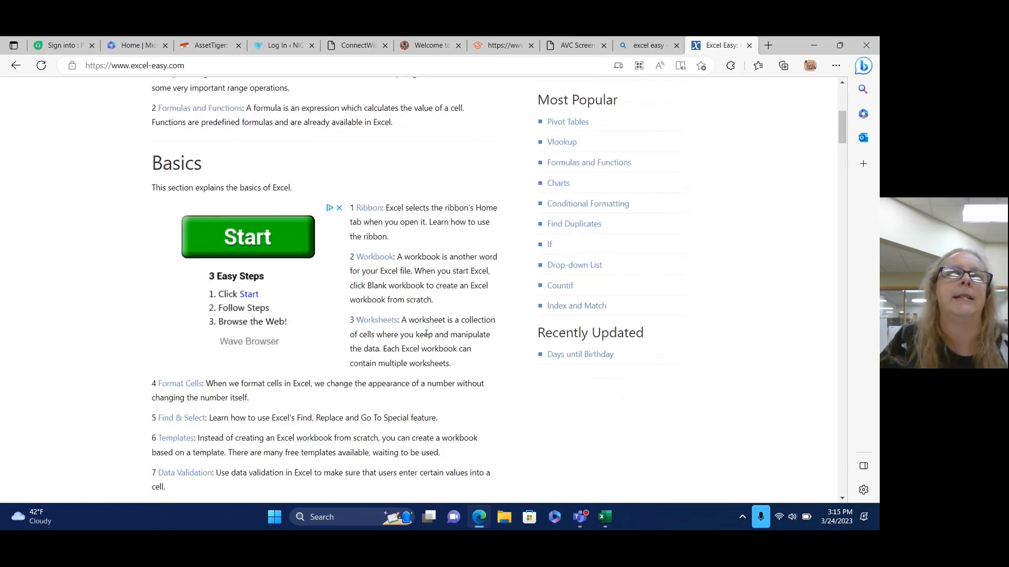
# Switch to the blank Excel workbook Book1 from the taskbar.
pyautogui.click(605, 519)
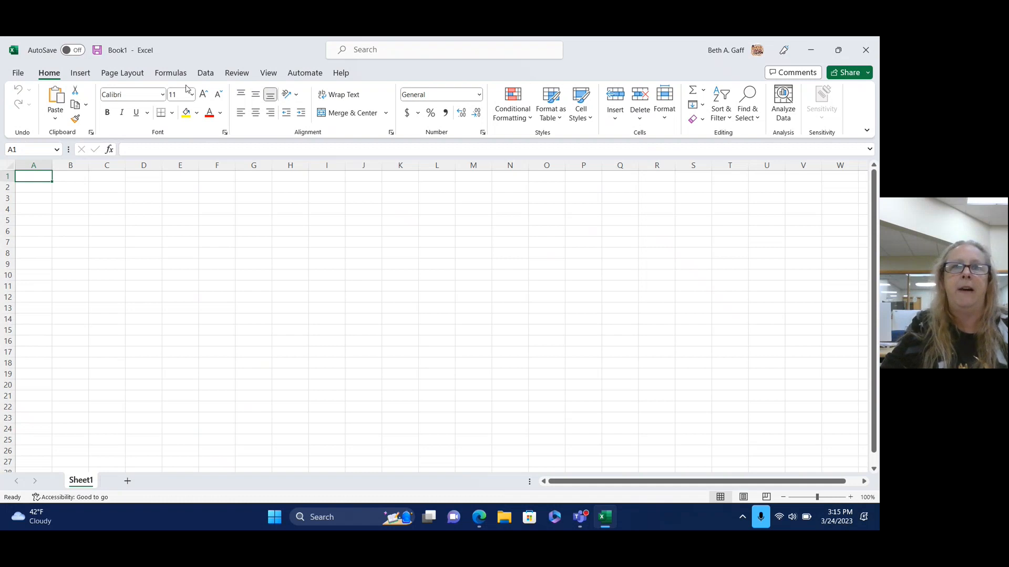
pyautogui.click(17, 74)
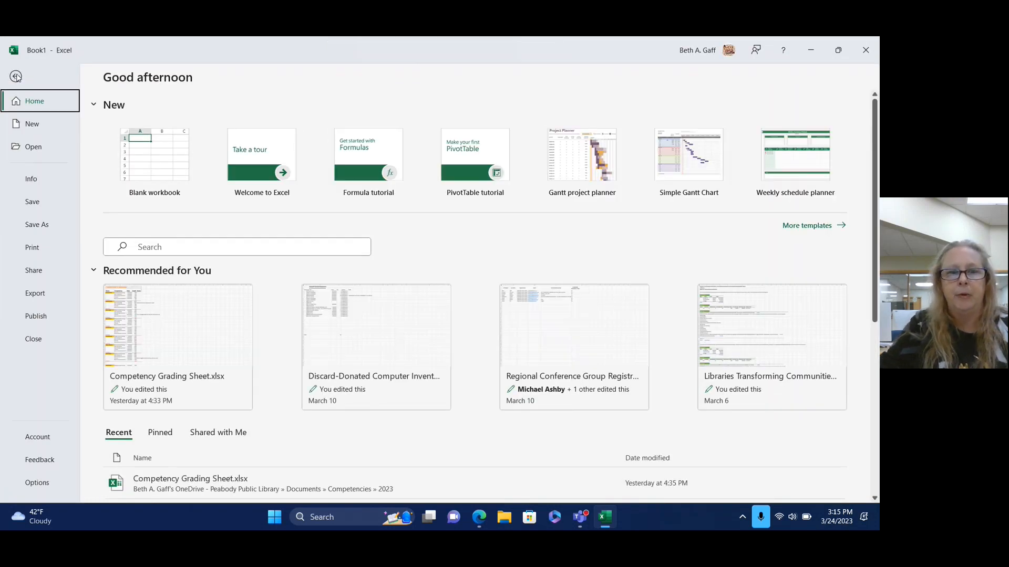
pyautogui.click(15, 77)
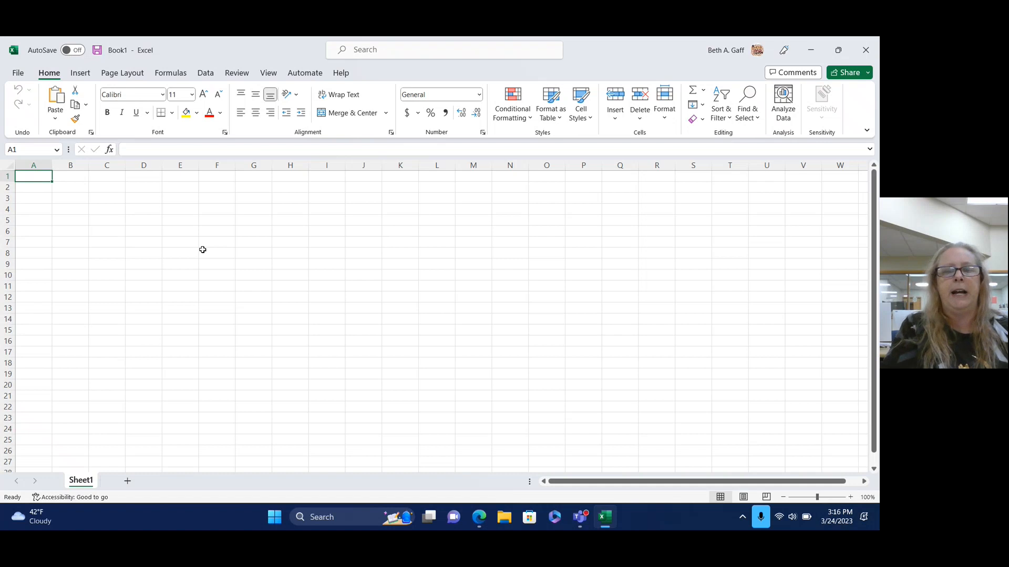
pyautogui.write('ubkjbn')
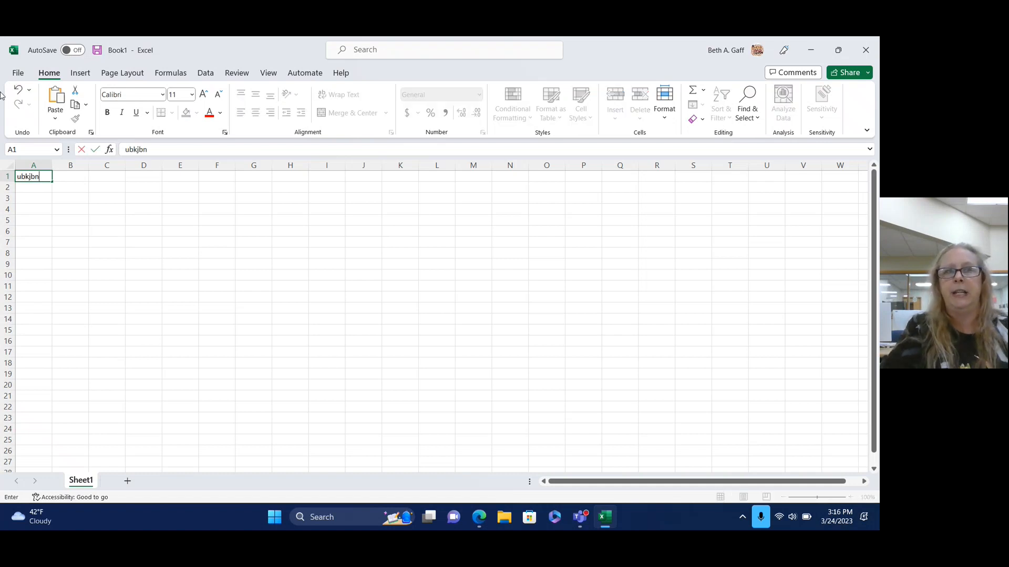
pyautogui.click(19, 90)
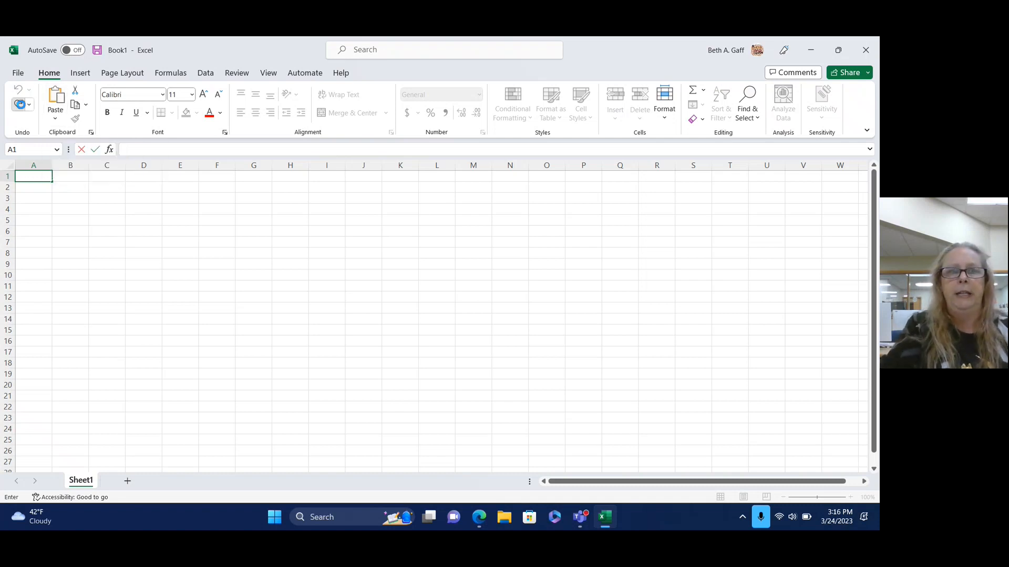
pyautogui.click(21, 106)
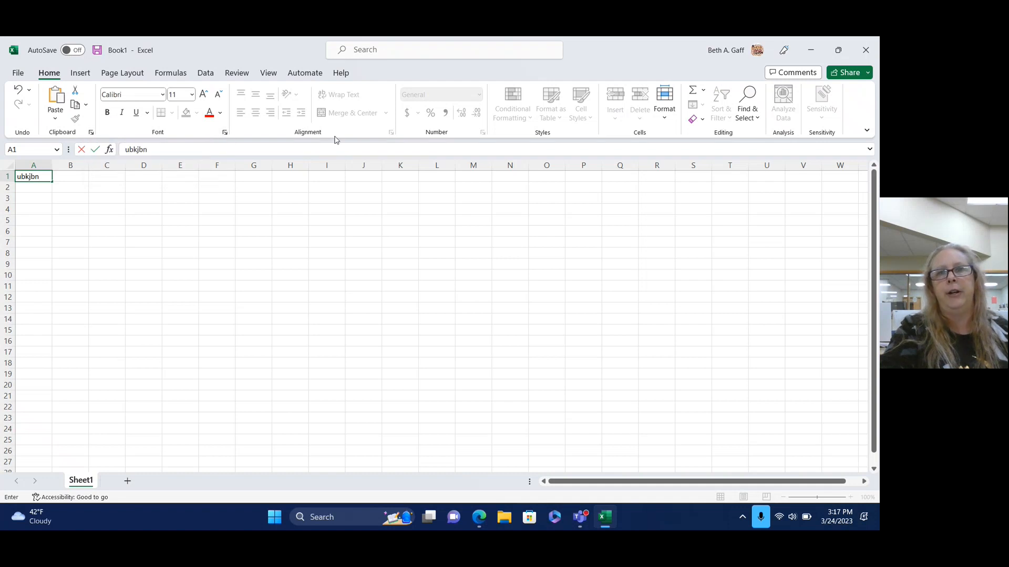
pyautogui.click(91, 132)
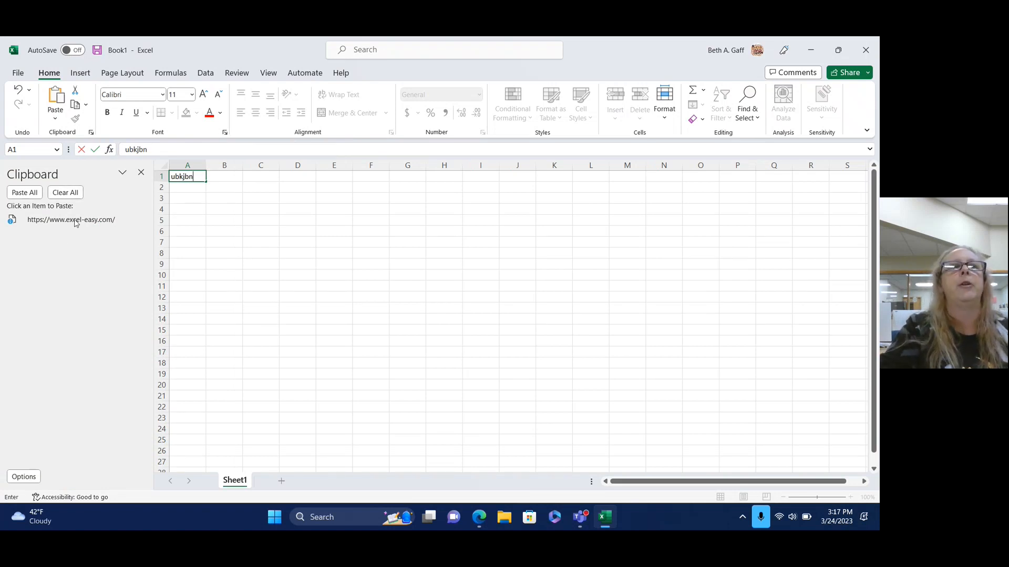
pyautogui.click(87, 105)
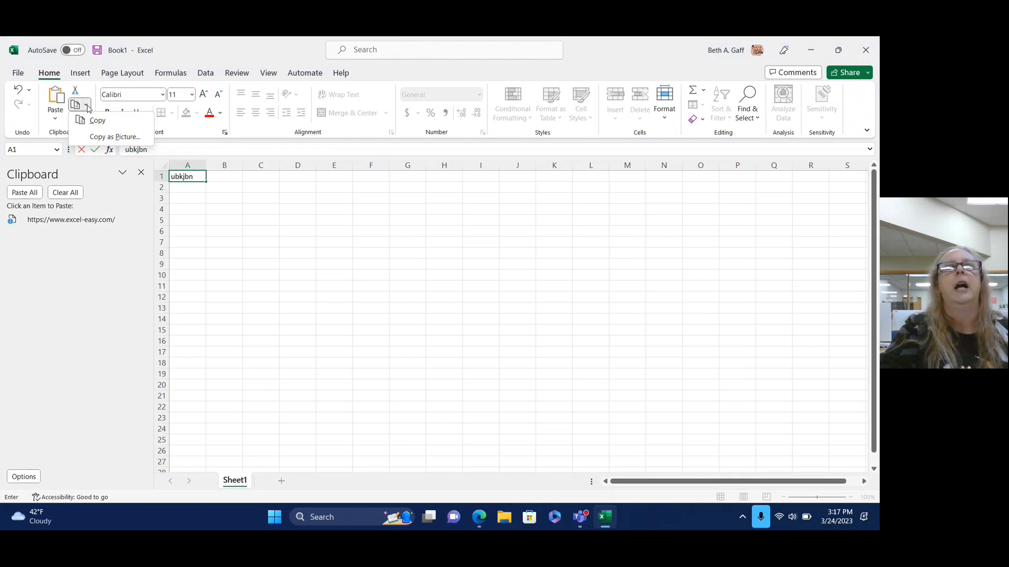
pyautogui.click(221, 115)
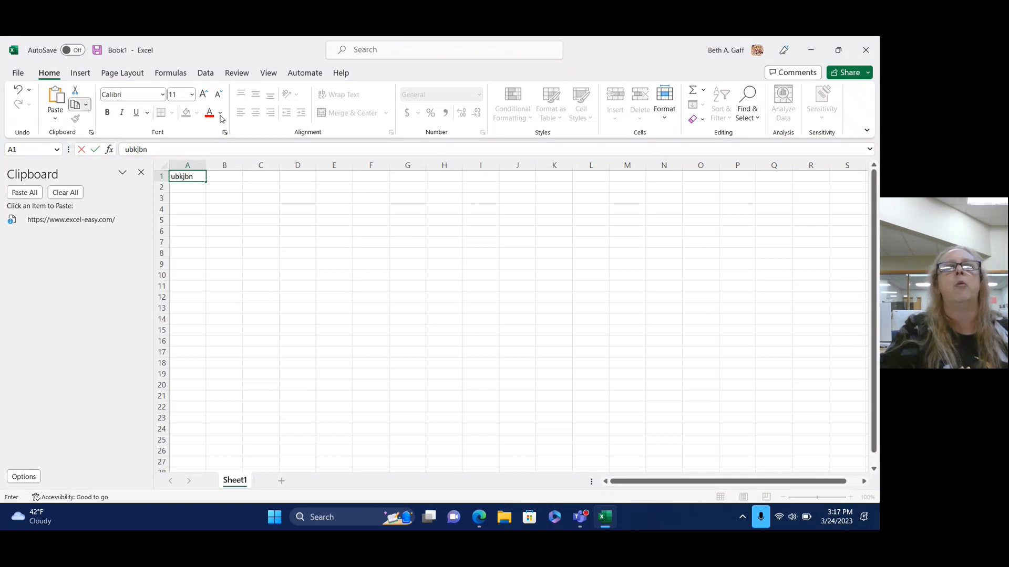
pyautogui.click(220, 113)
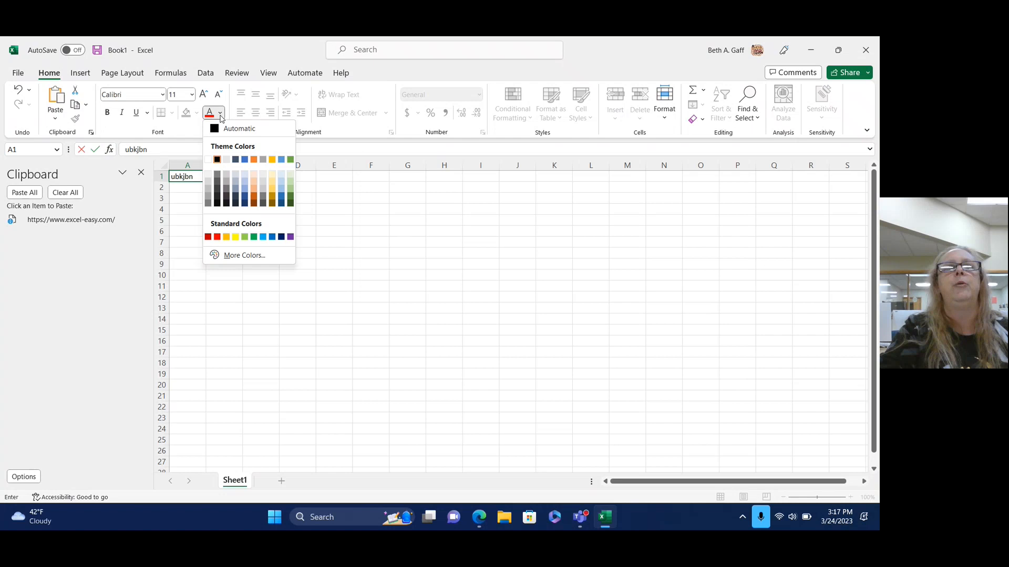
pyautogui.click(141, 173)
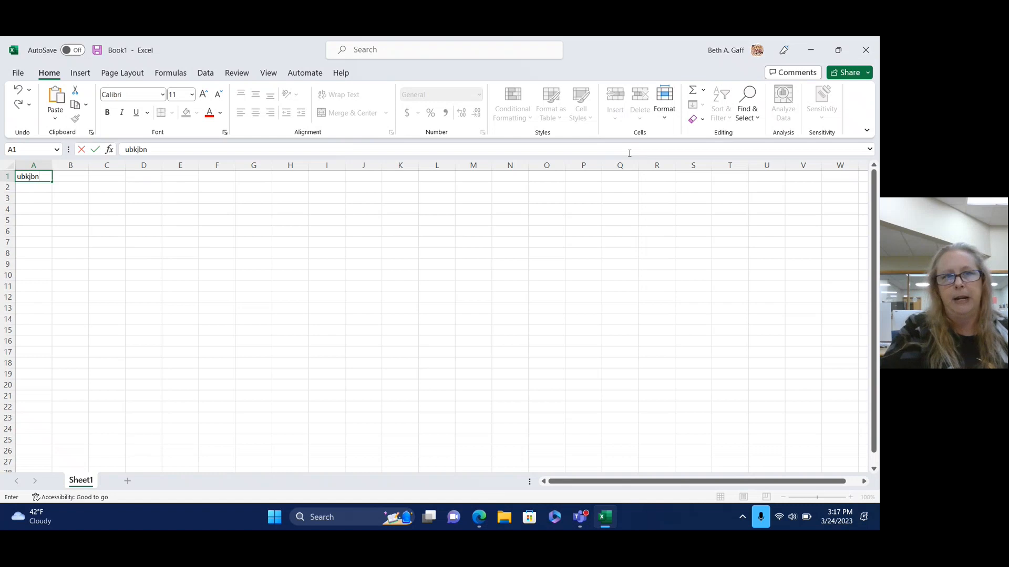
pyautogui.click(224, 133)
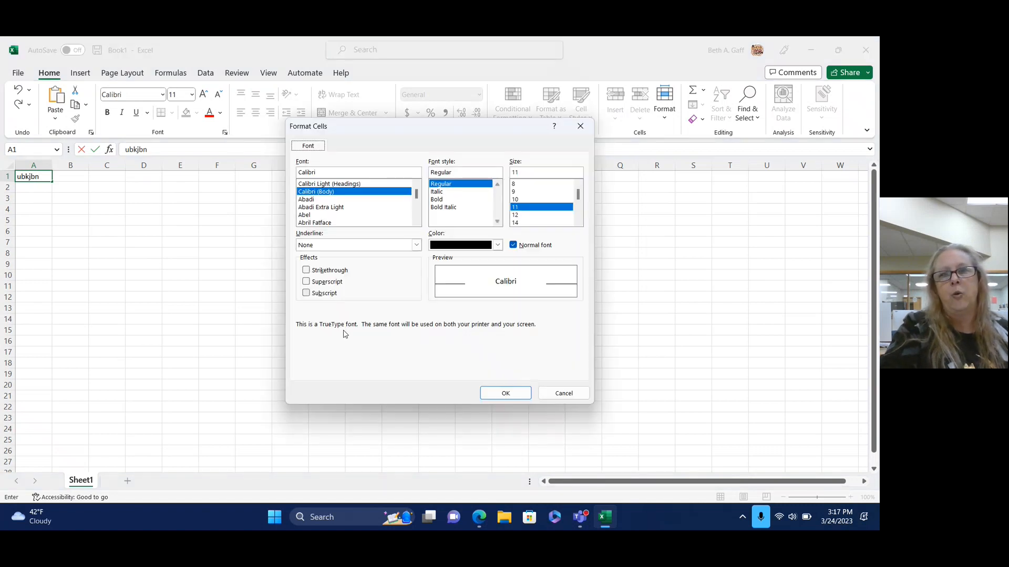
pyautogui.click(581, 126)
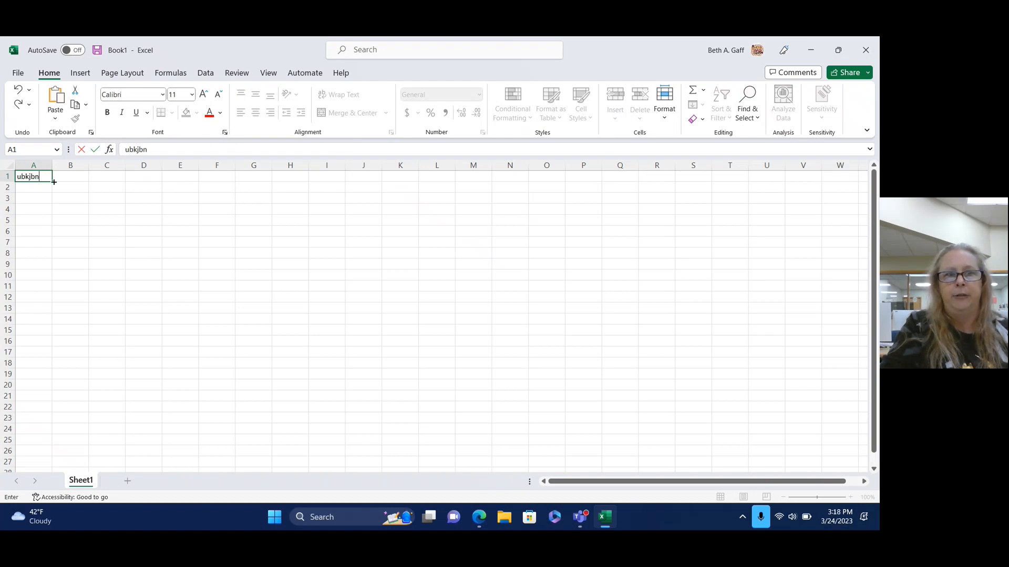
# Apply Arial Black to the 'ubkjbn' entry in A1, then revert it to Calibri.
pyautogui.moveTo(147, 151); pyautogui.dragTo(124, 150)
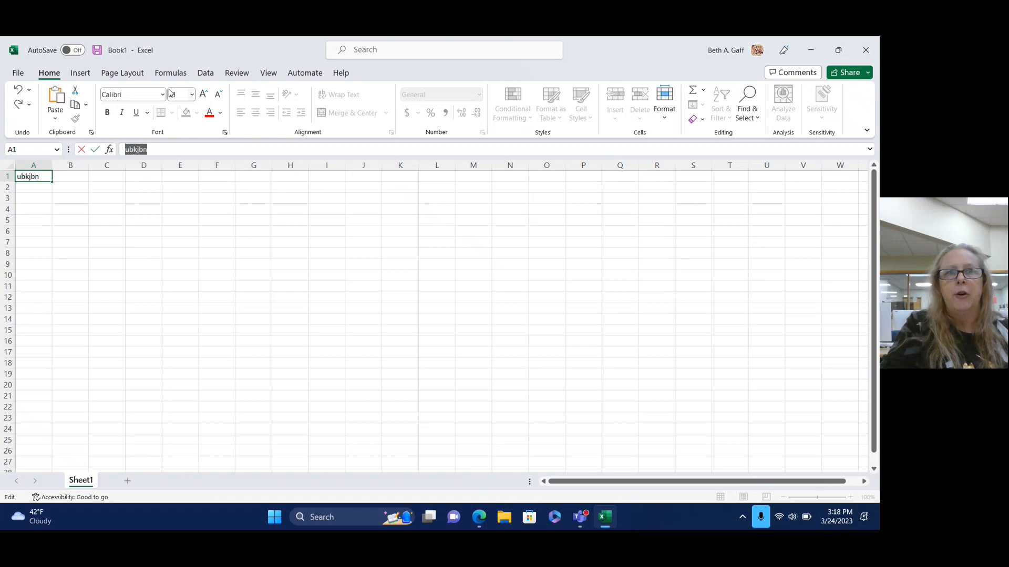
pyautogui.click(163, 95)
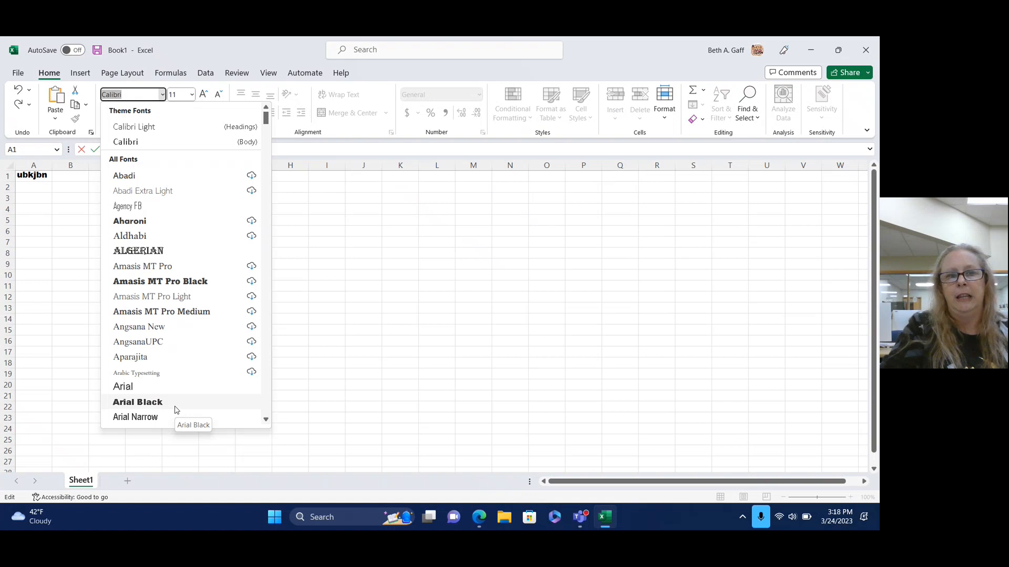
pyautogui.click(138, 403)
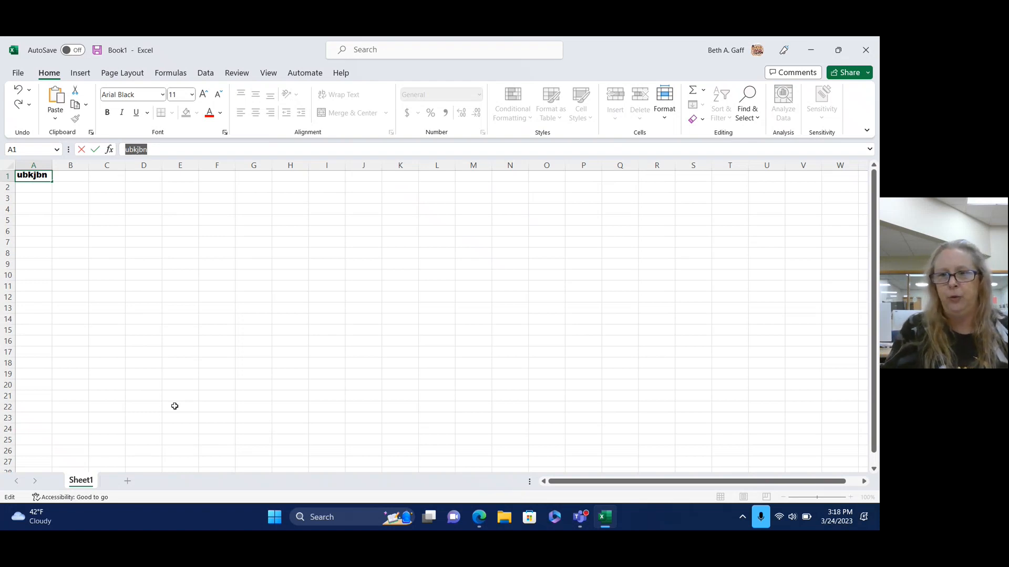
pyautogui.click(162, 94)
pyautogui.scroll(3, 168, 190)
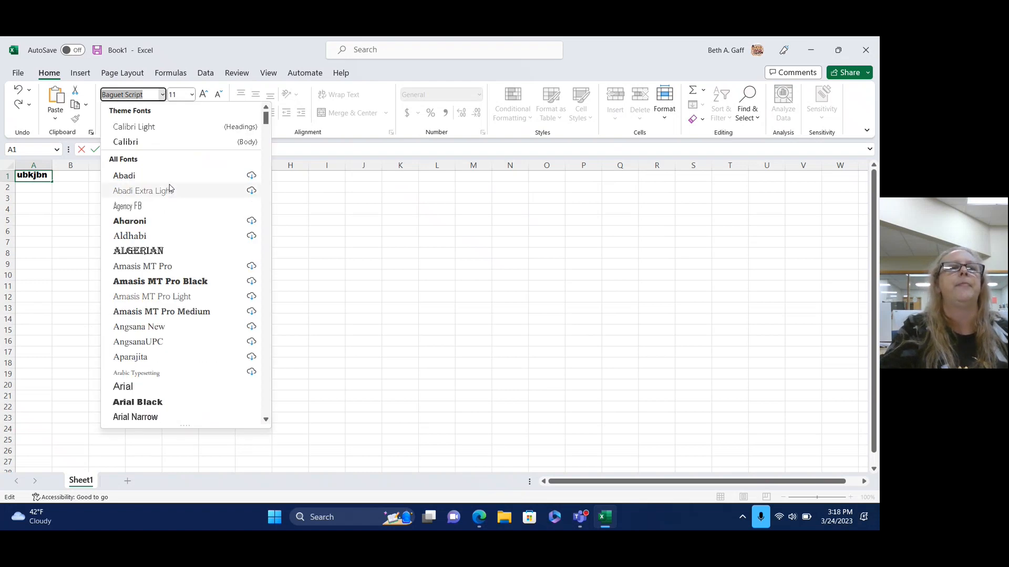
pyautogui.click(135, 143)
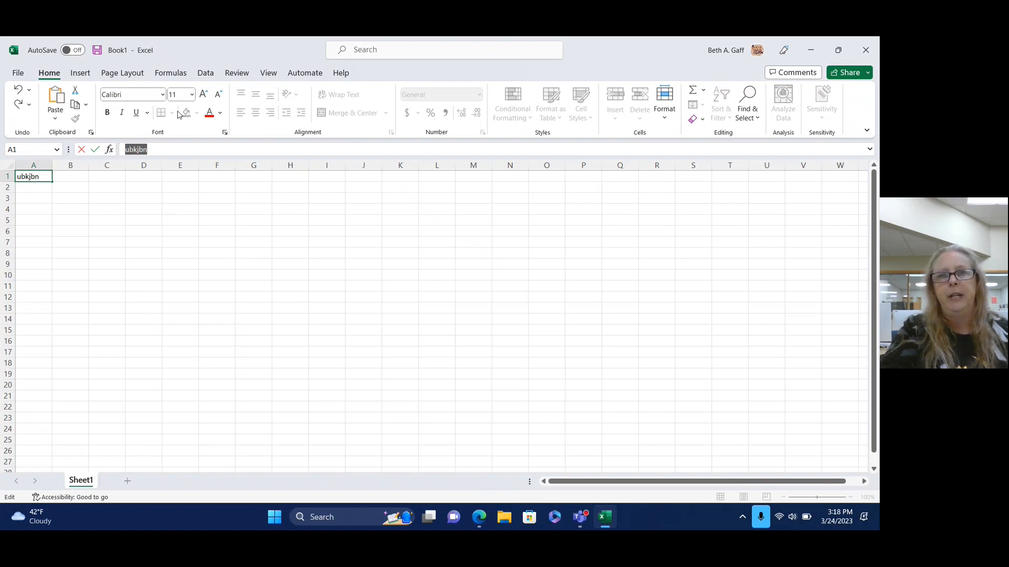
# Set the A1 text to size 12, leaving the font as Calibri.
pyautogui.click(192, 96)
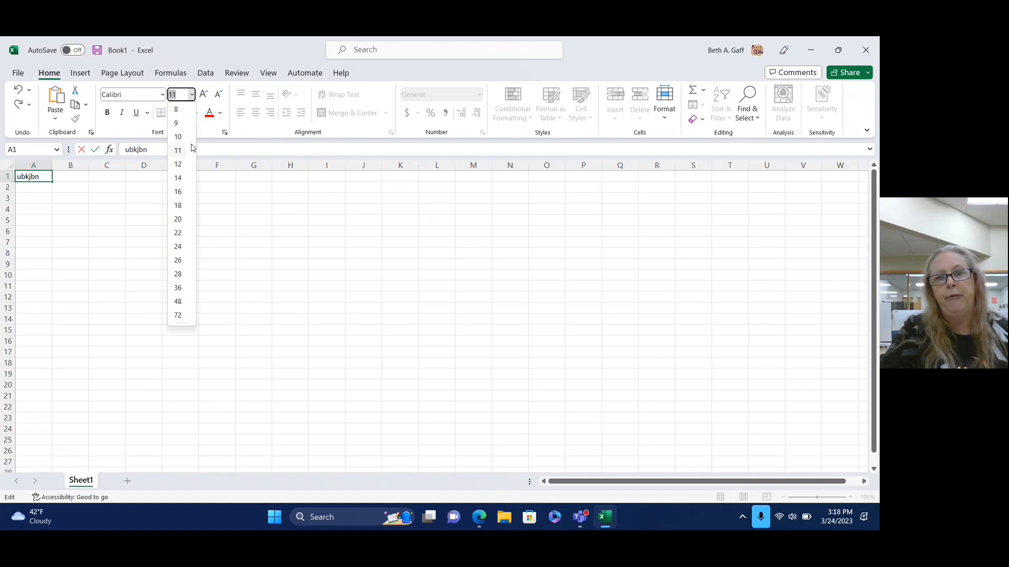
pyautogui.click(183, 165)
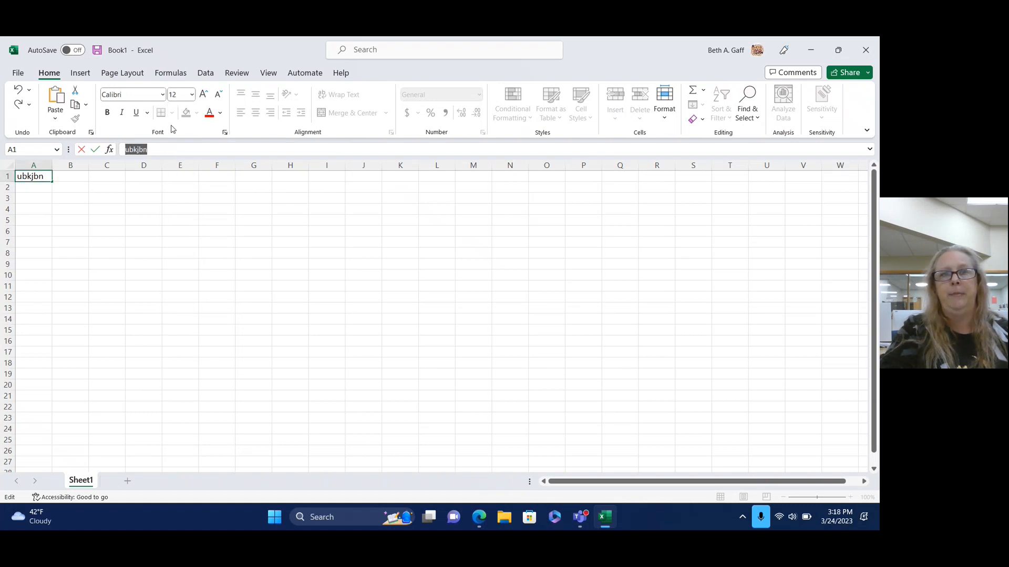
pyautogui.click(162, 95)
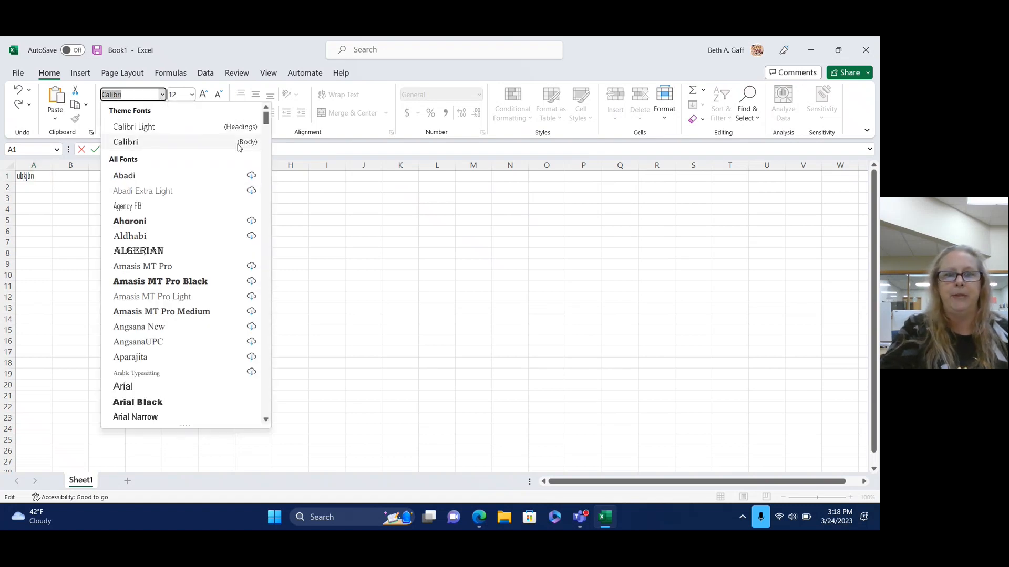
pyautogui.moveTo(262, 128); pyautogui.dragTo(245, 382)
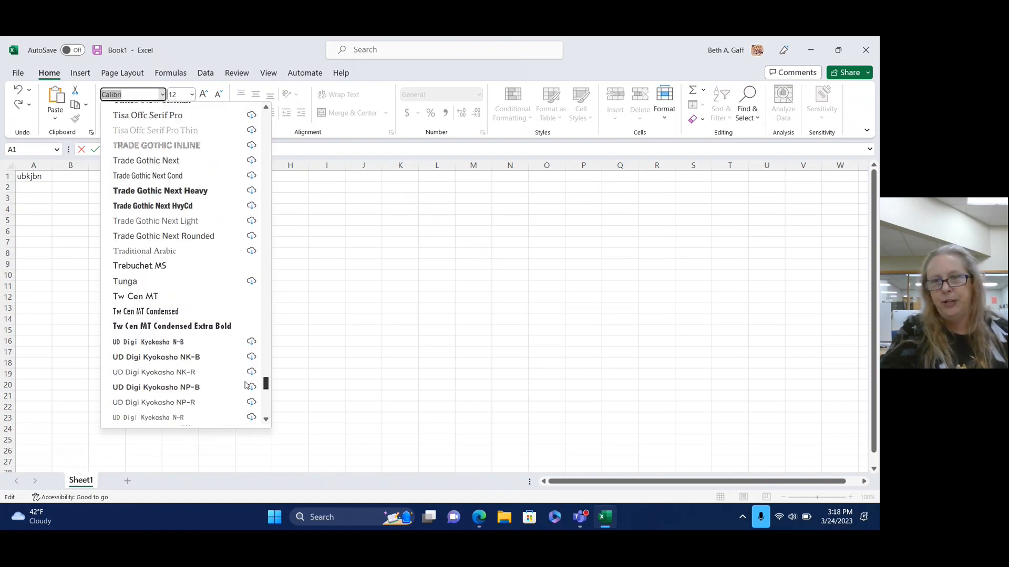
pyautogui.scroll(1, 245, 385)
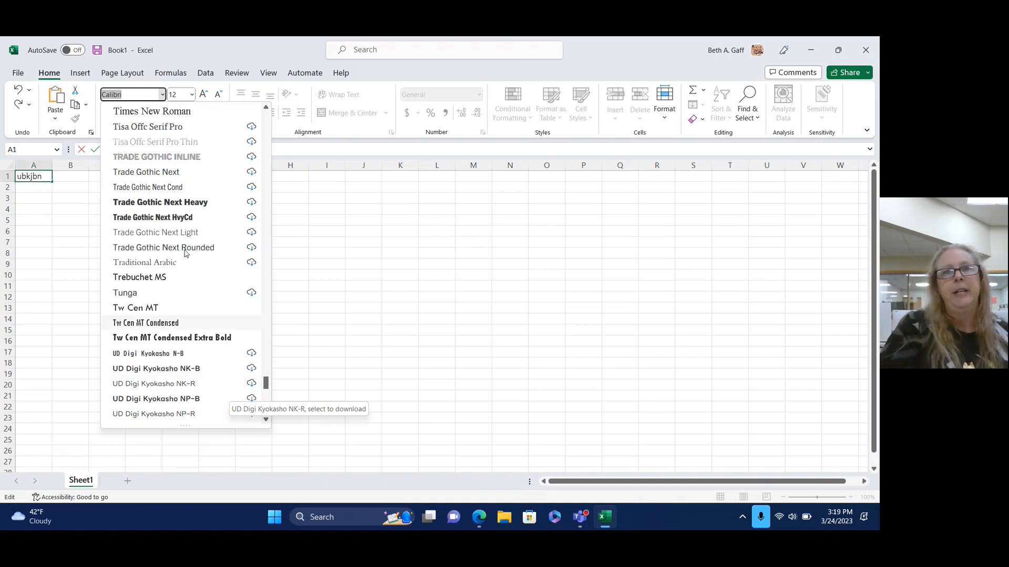
pyautogui.click(244, 50)
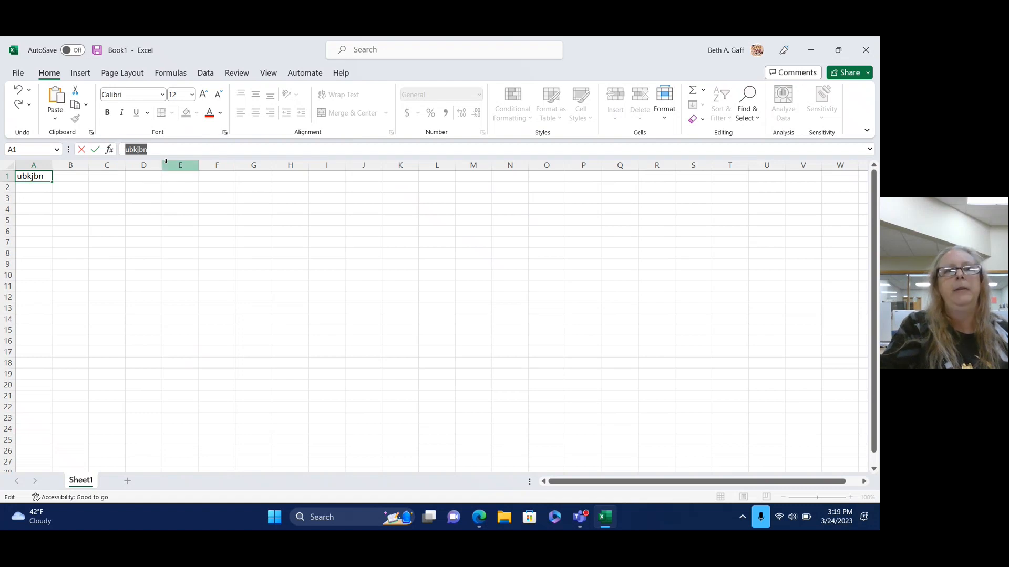
pyautogui.click(83, 212)
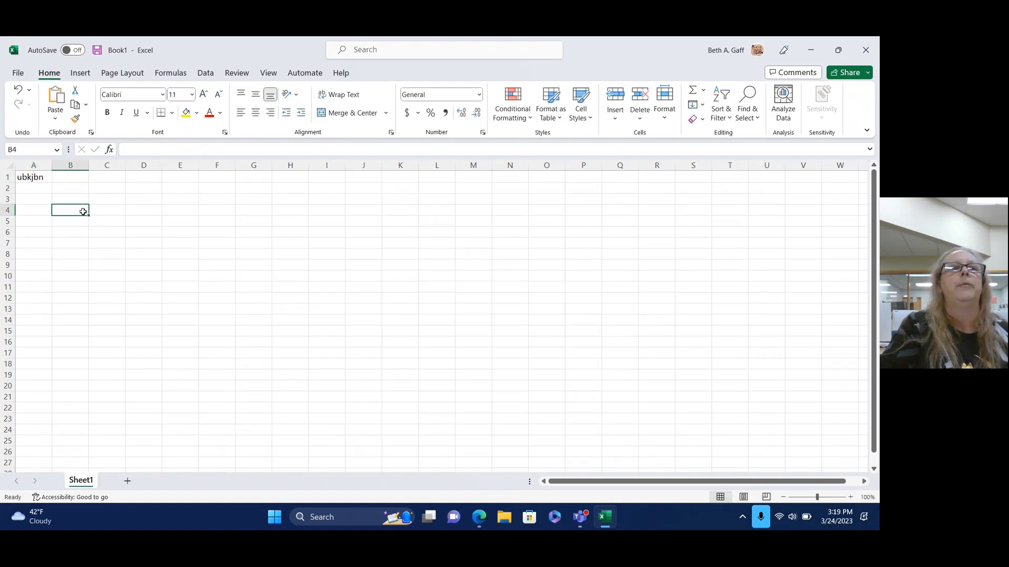
pyautogui.click(37, 177)
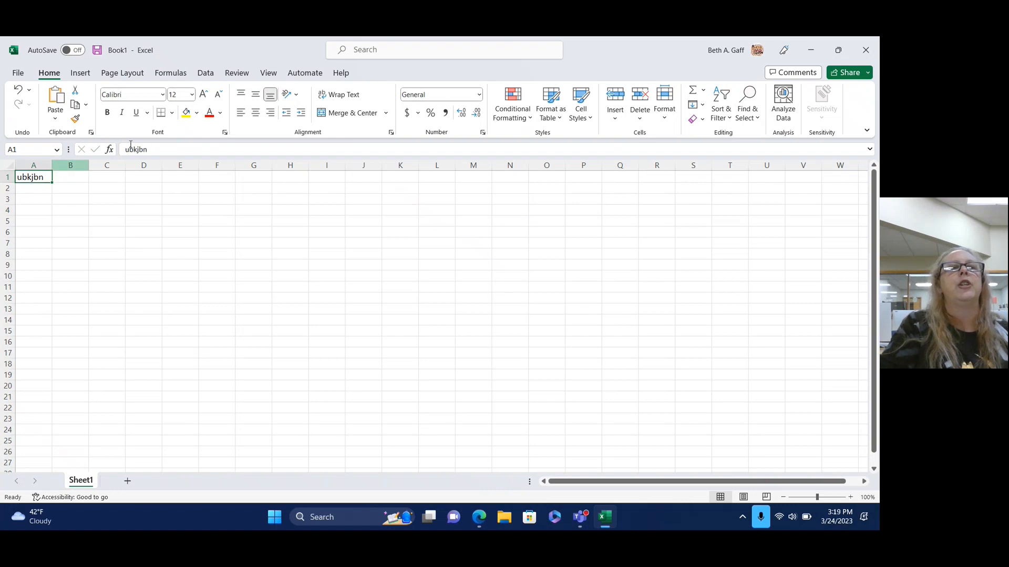
pyautogui.click(172, 112)
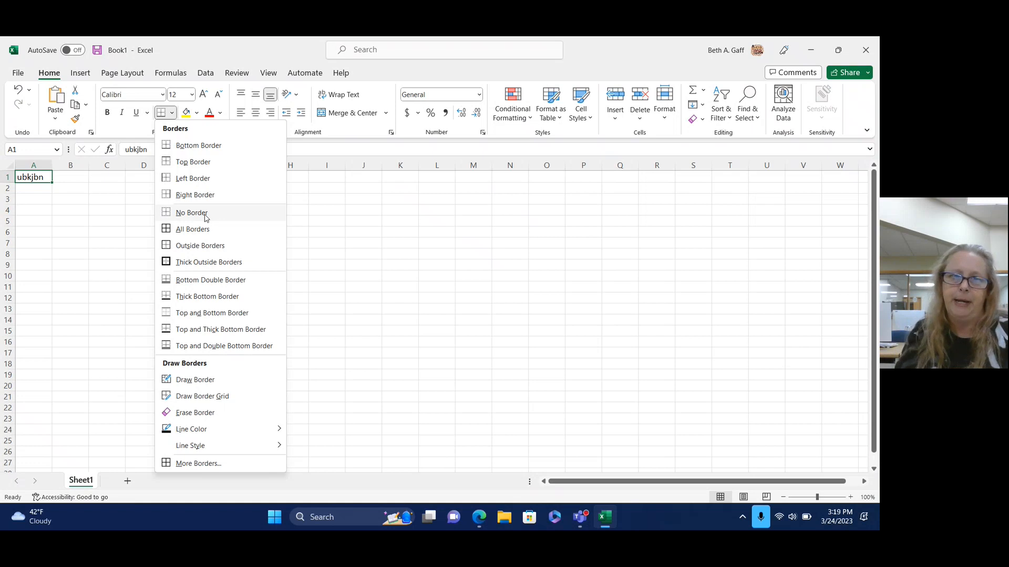
pyautogui.click(220, 54)
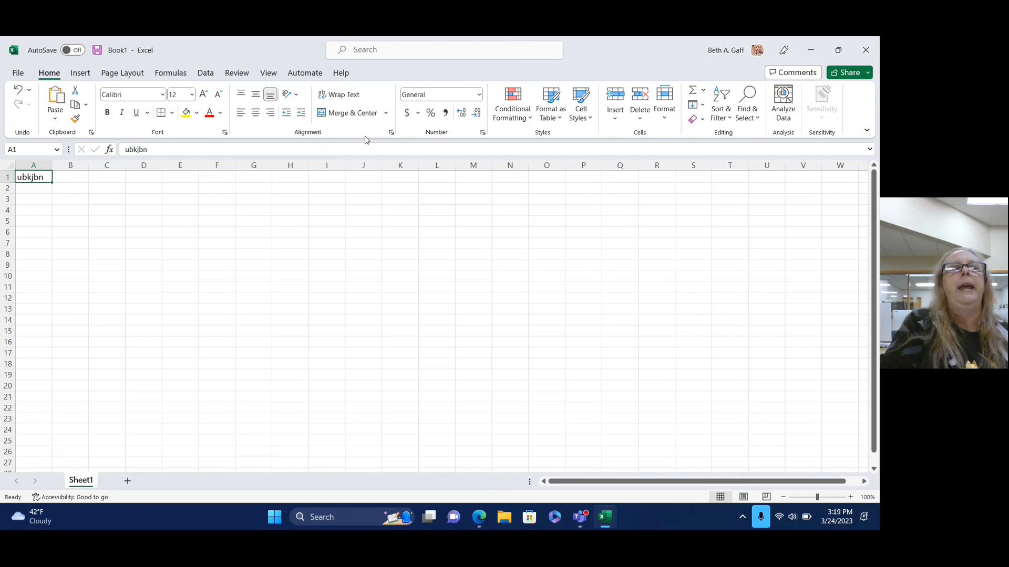
# Browse the Format Cells Number, Font, Border, Fill and Protection tabs, then close without changes.
pyautogui.click(391, 134)
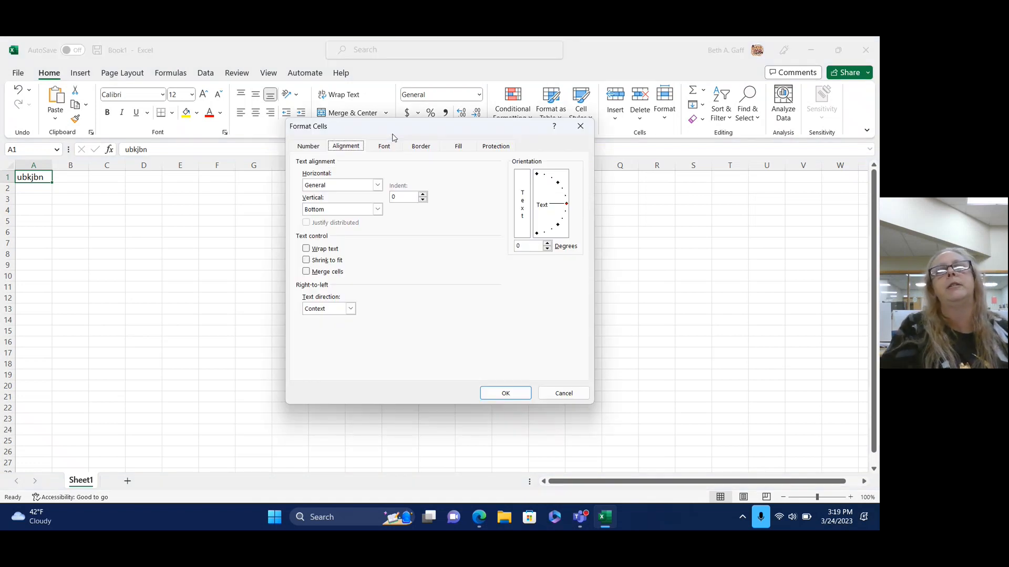
pyautogui.click(317, 146)
pyautogui.click(398, 148)
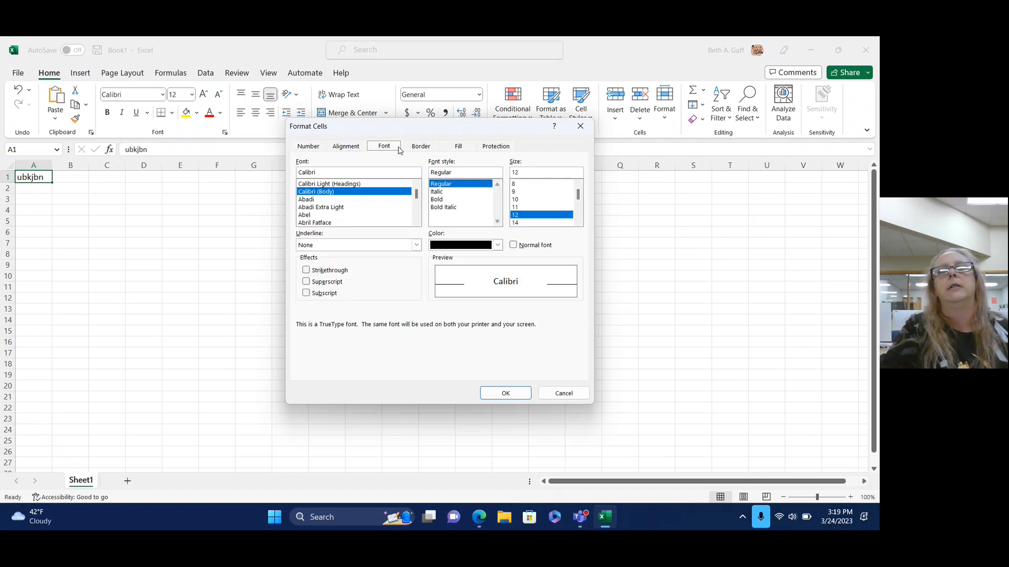
pyautogui.click(421, 146)
pyautogui.click(458, 146)
pyautogui.click(493, 145)
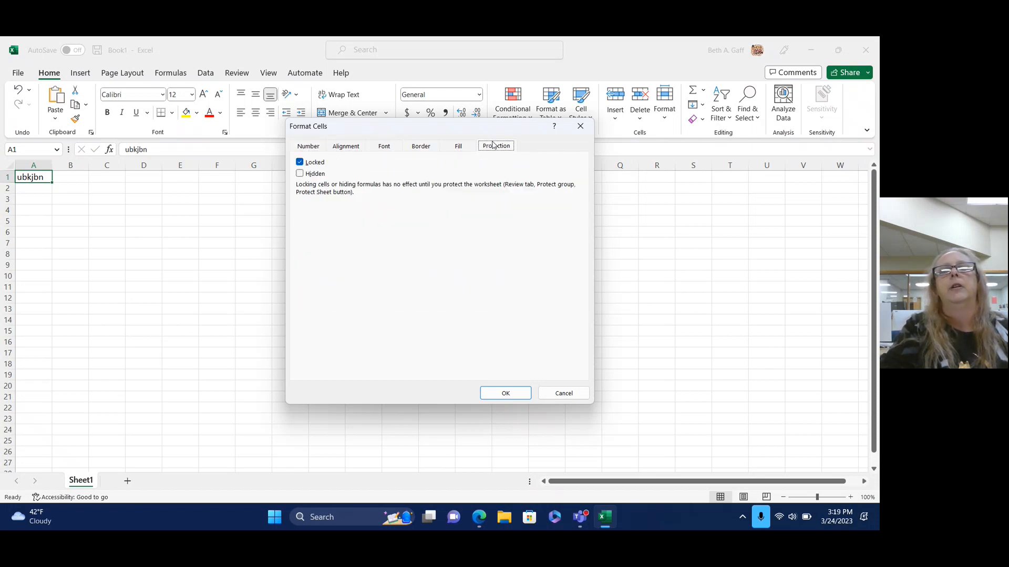
pyautogui.click(581, 126)
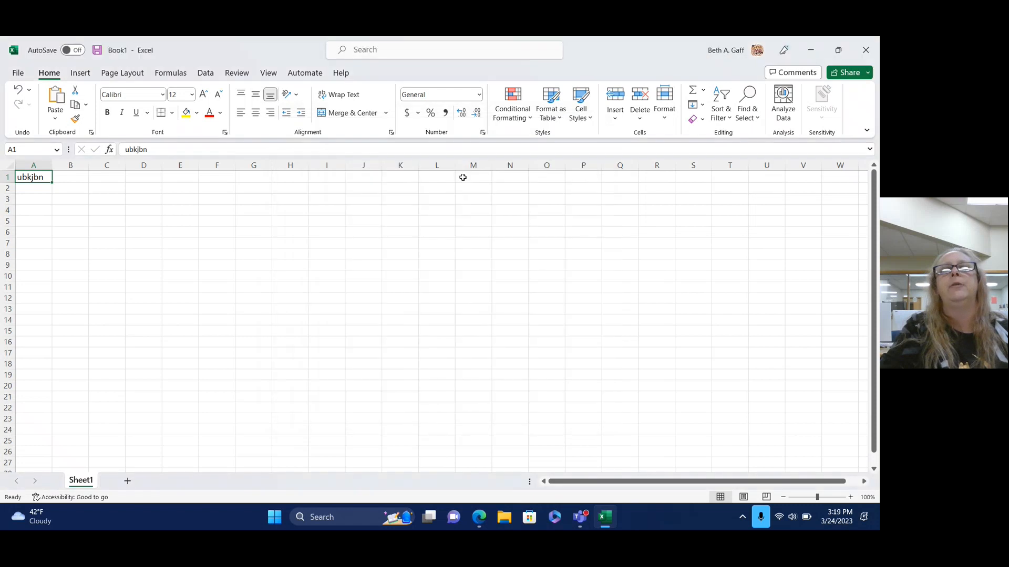
# Review the Format Cells tabs again, reopen via the Number launcher, and close without changes.
pyautogui.click(391, 133)
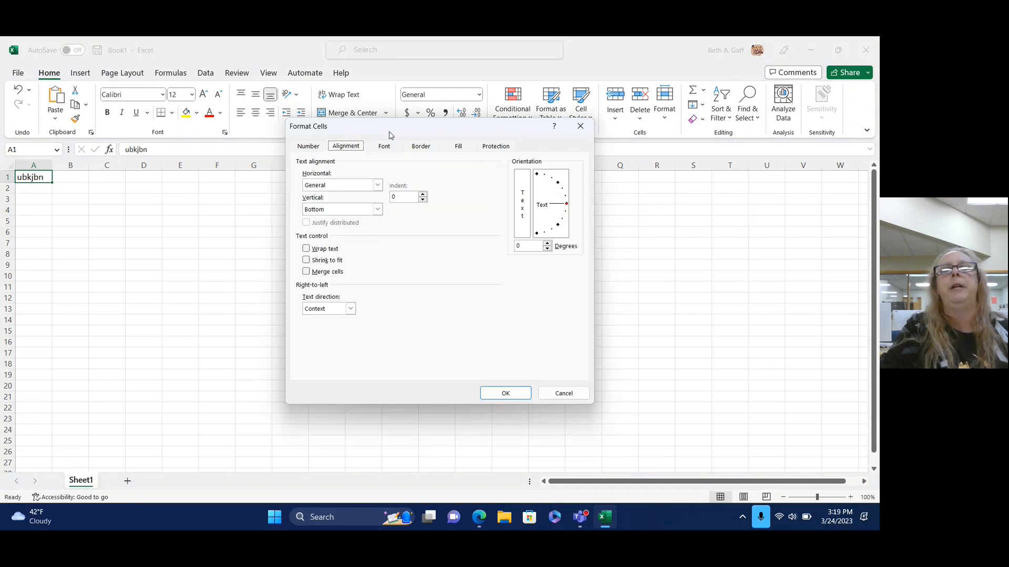
pyautogui.click(307, 148)
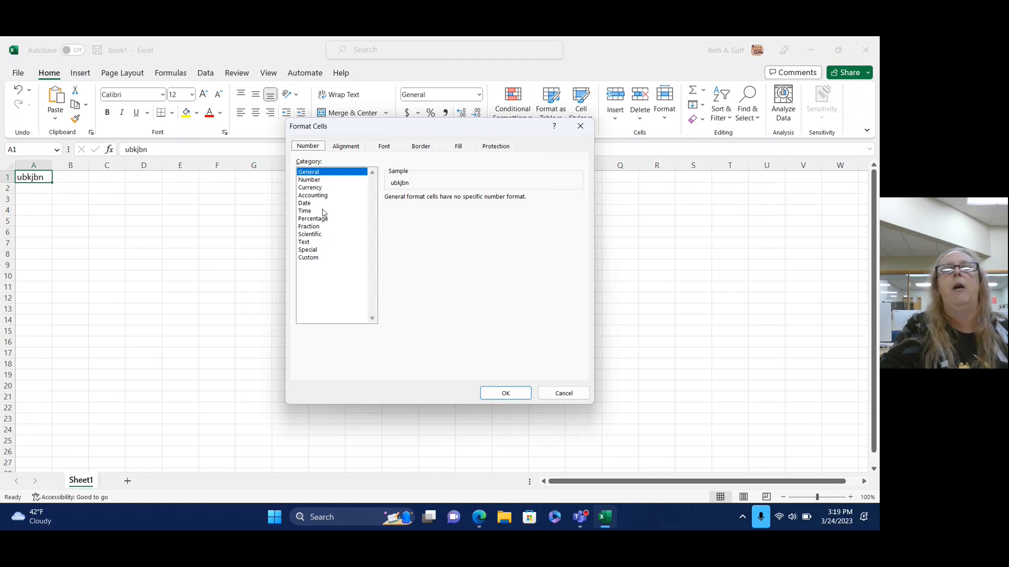
pyautogui.click(350, 148)
pyautogui.click(393, 146)
pyautogui.click(425, 148)
pyautogui.click(460, 148)
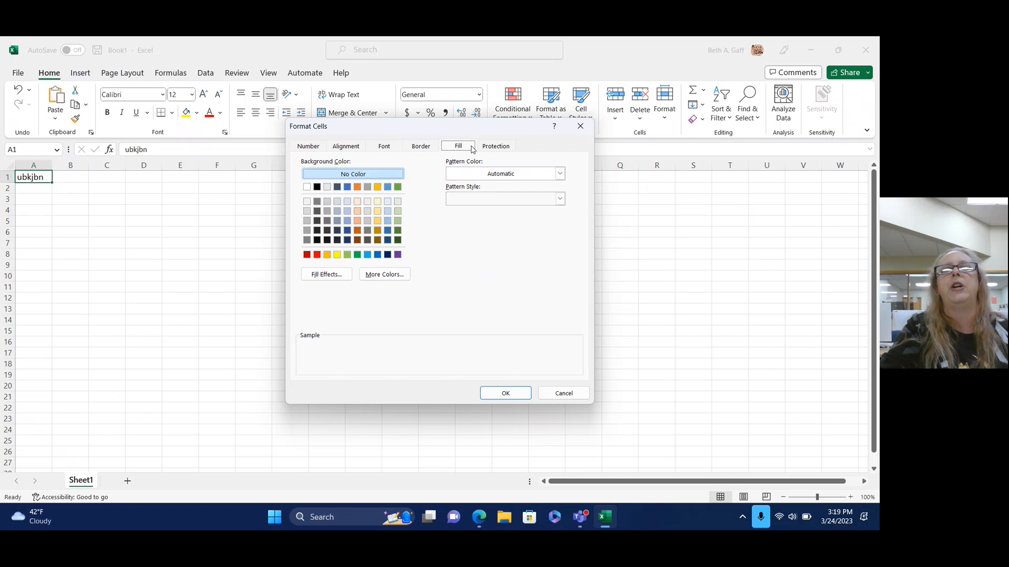
pyautogui.click(494, 148)
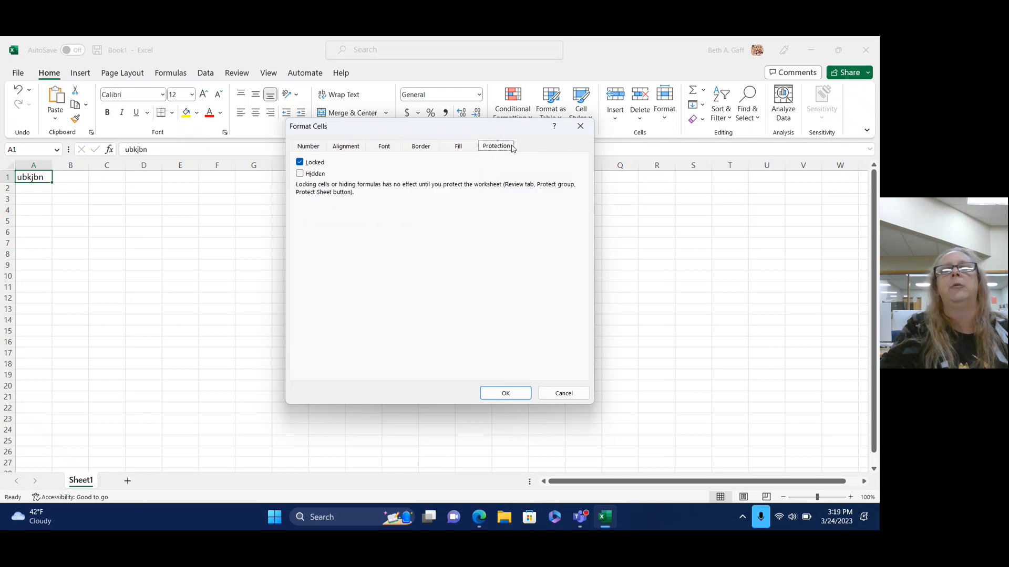
pyautogui.click(575, 132)
pyautogui.click(482, 133)
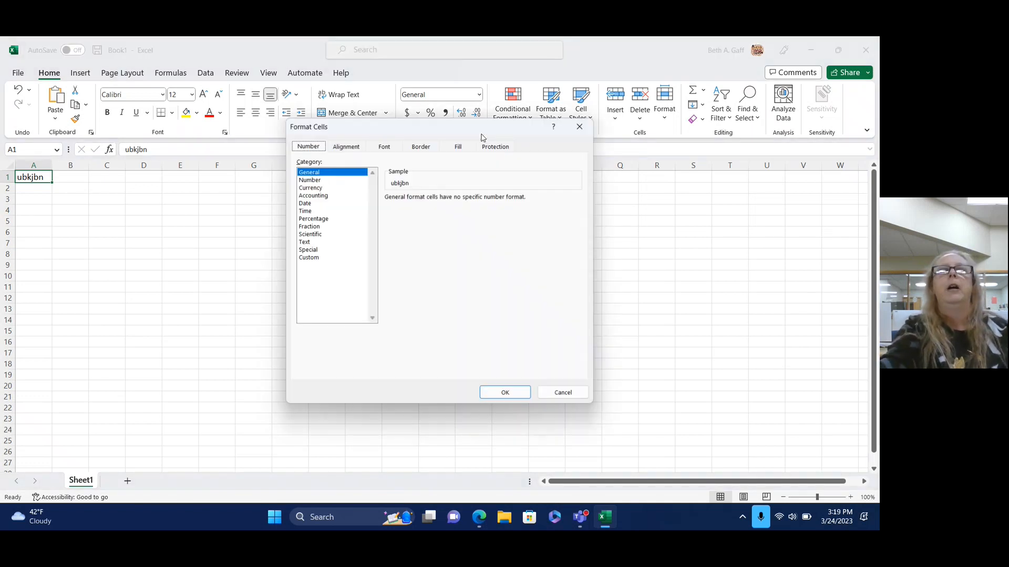
pyautogui.click(580, 126)
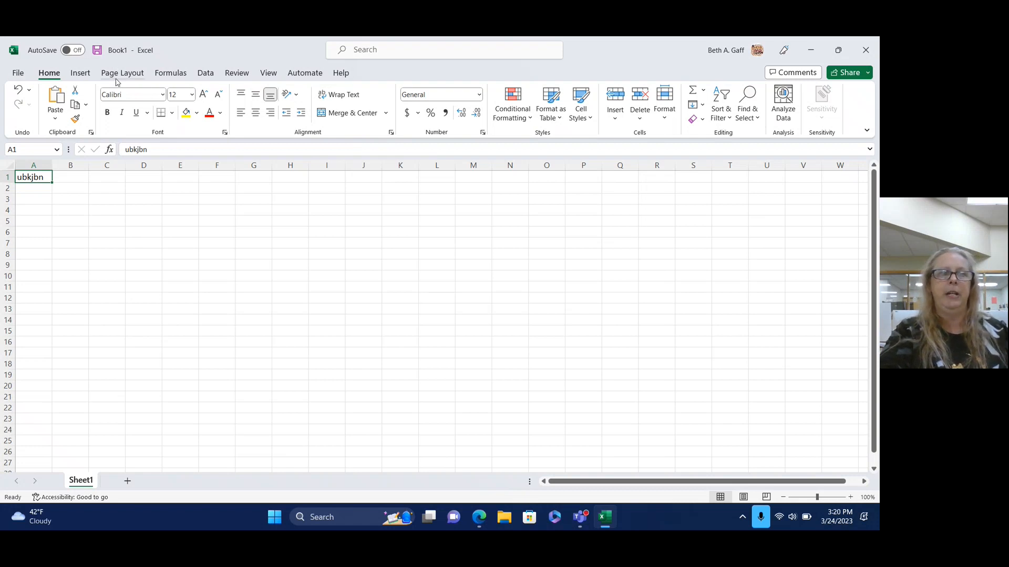
# Show the Insert ribbon, then the Page Layout ribbon.
pyautogui.click(82, 73)
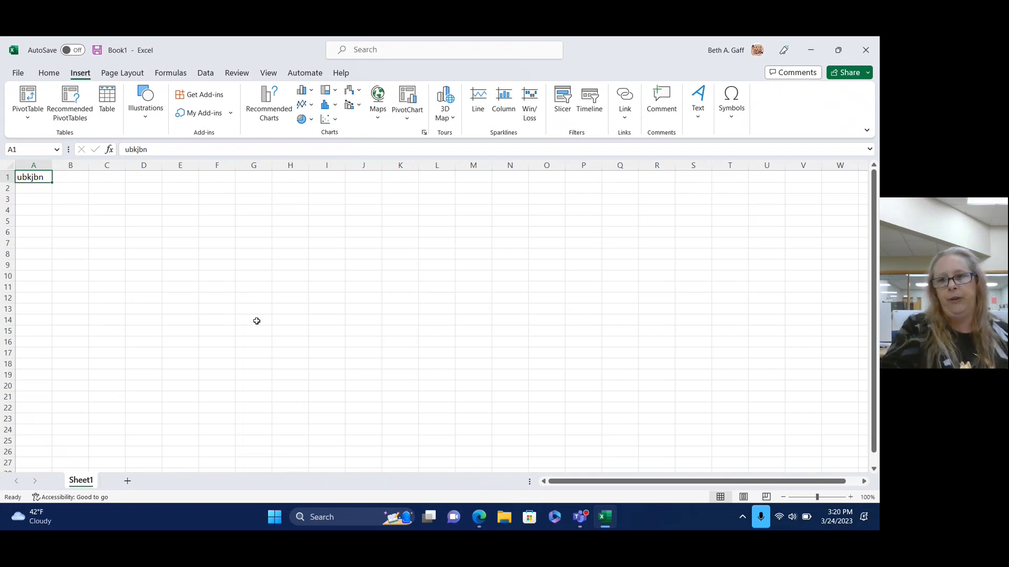
pyautogui.click(141, 73)
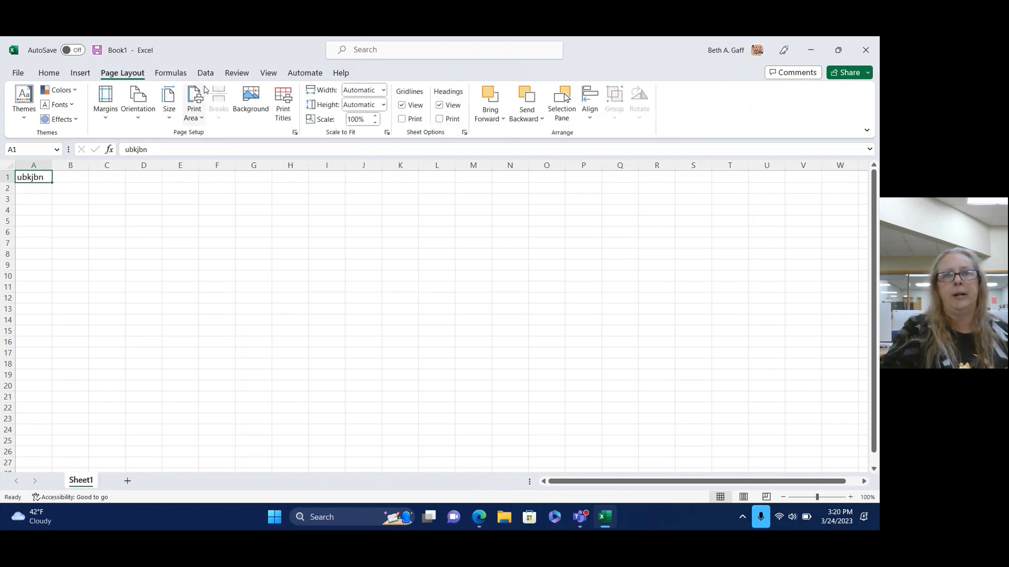
# Preview the Orientation, Margins and Size options without changing them.
pyautogui.click(137, 117)
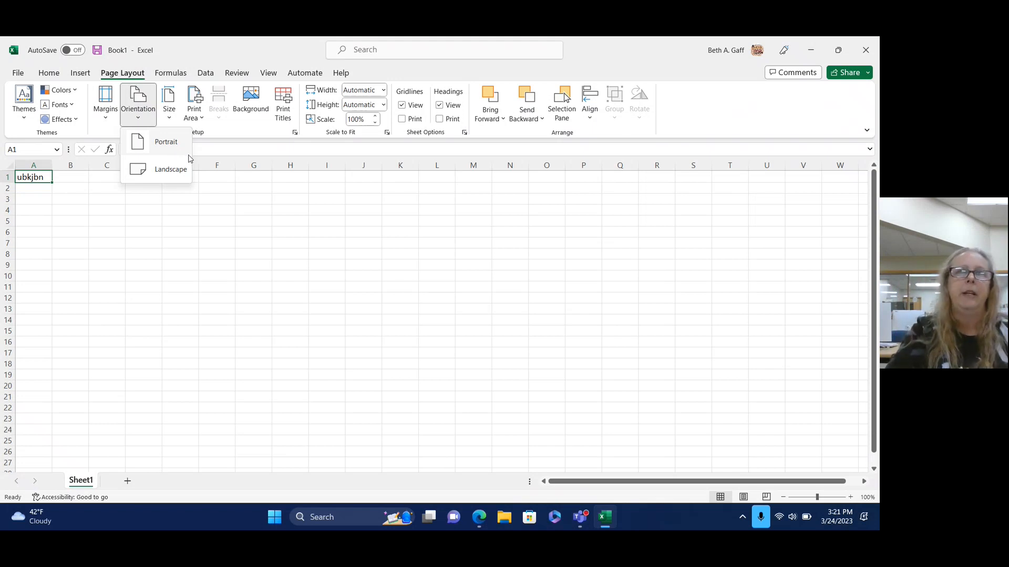
pyautogui.click(103, 116)
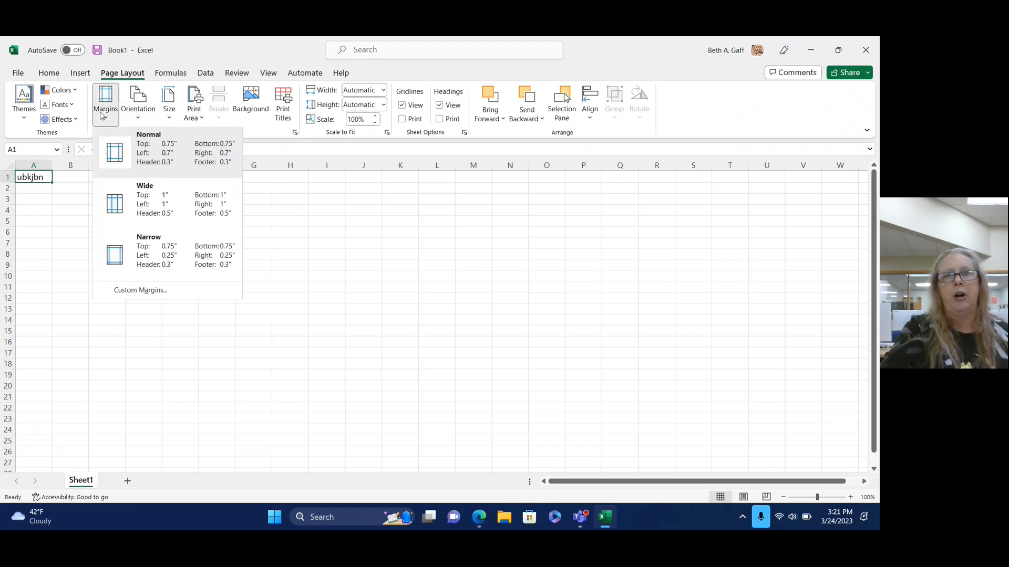
pyautogui.click(103, 115)
pyautogui.click(104, 100)
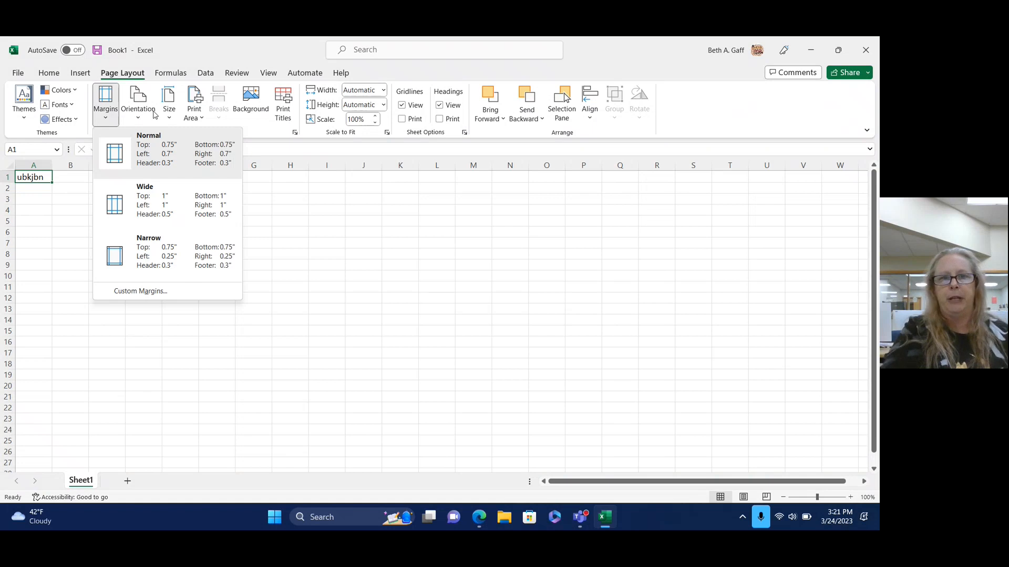
pyautogui.click(414, 68)
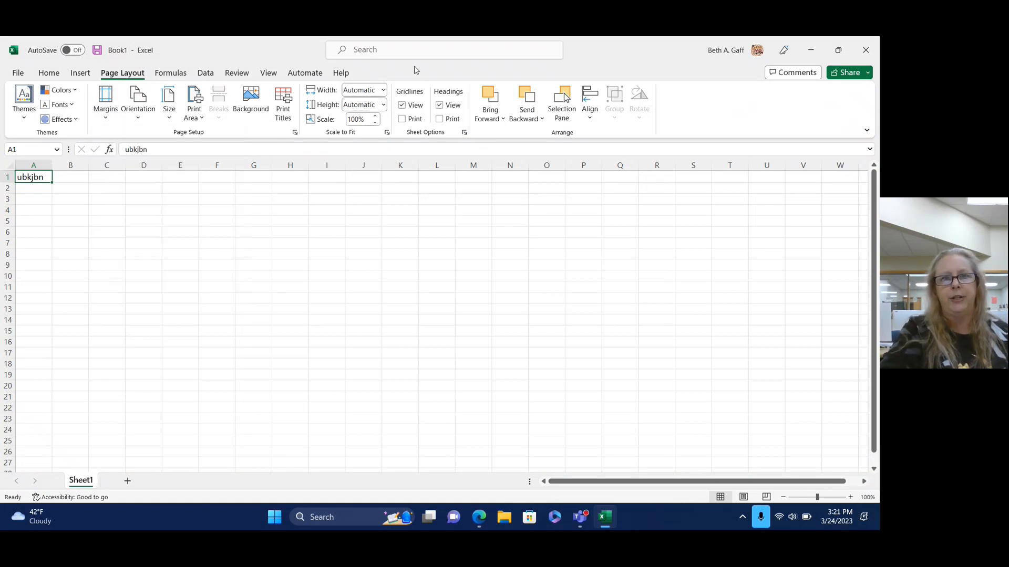
pyautogui.click(168, 121)
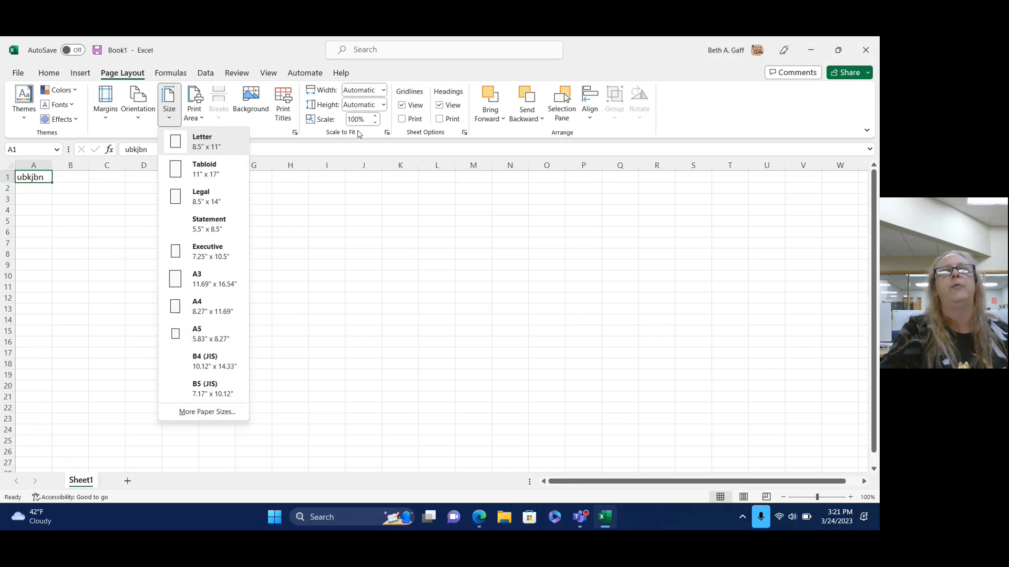
pyautogui.click(709, 128)
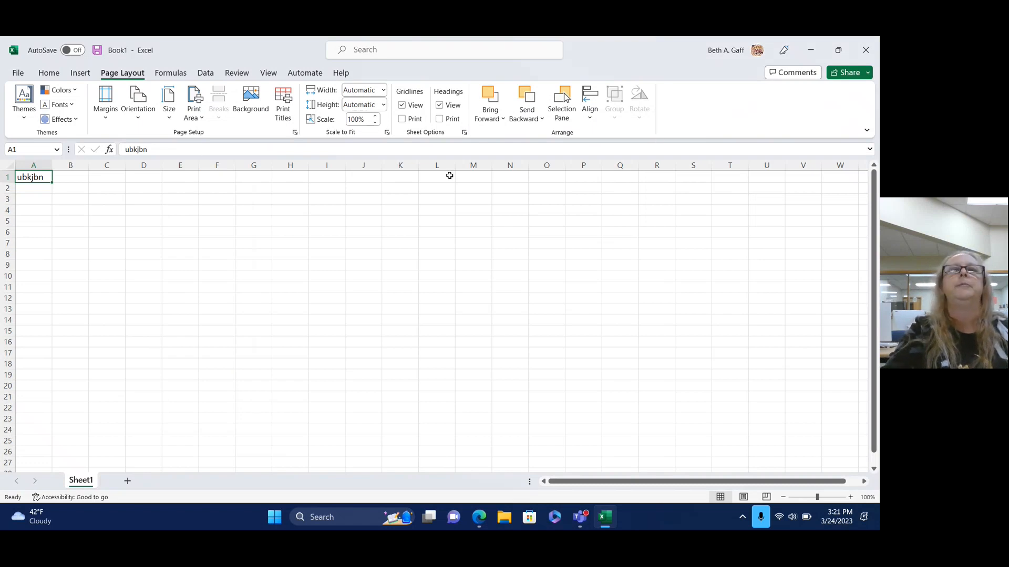
# Turn on Print for gridlines and row/column headings, then show the Formulas ribbon.
pyautogui.click(402, 119)
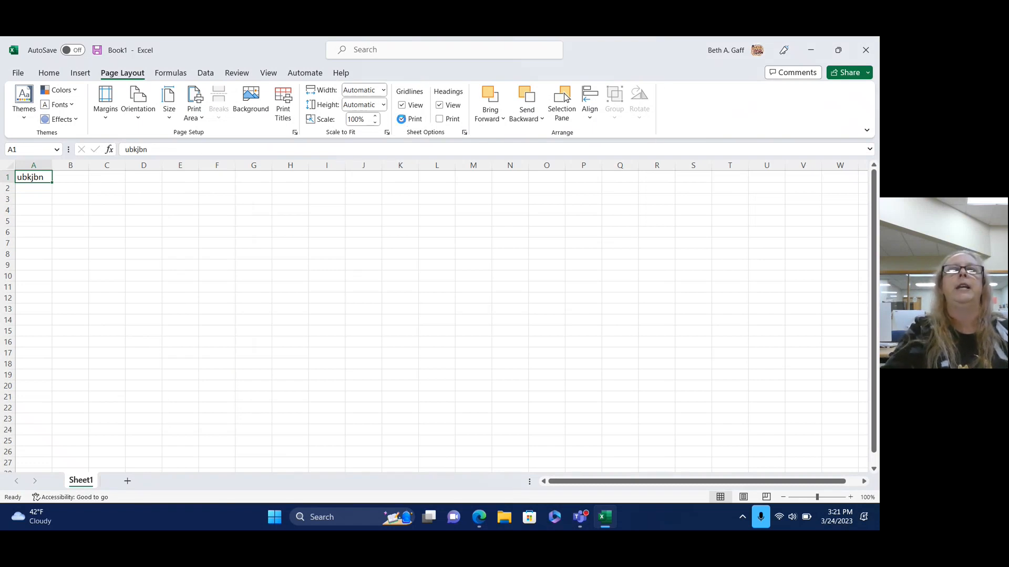
pyautogui.click(440, 120)
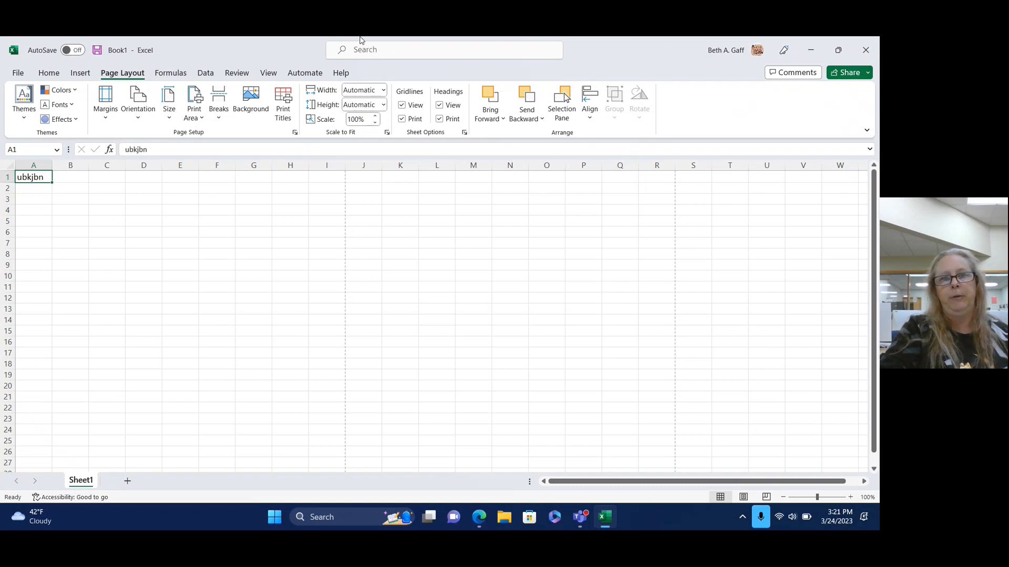
pyautogui.click(172, 78)
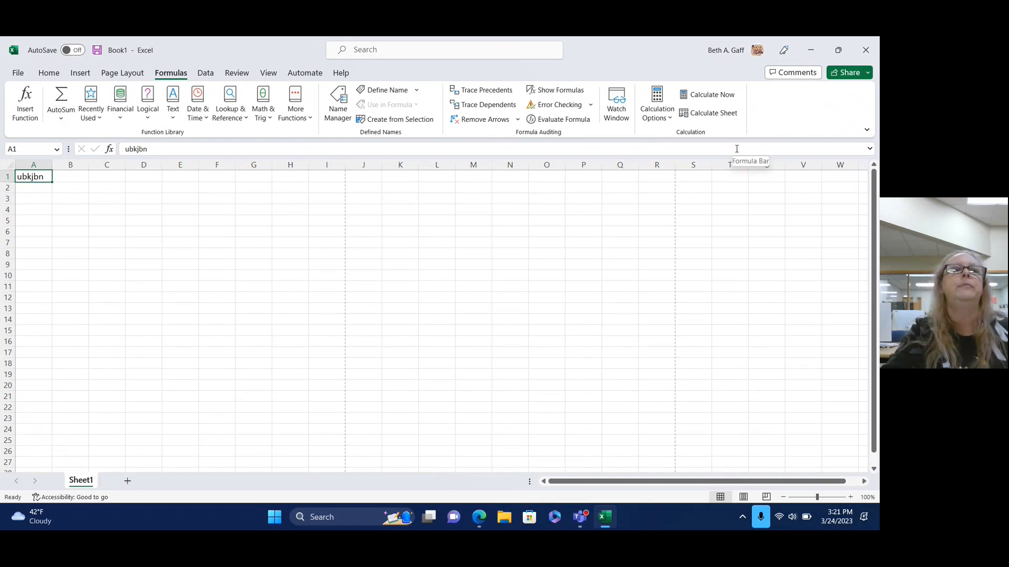
# Look through the Financial functions list, close it, and show the Data ribbon.
pyautogui.click(122, 120)
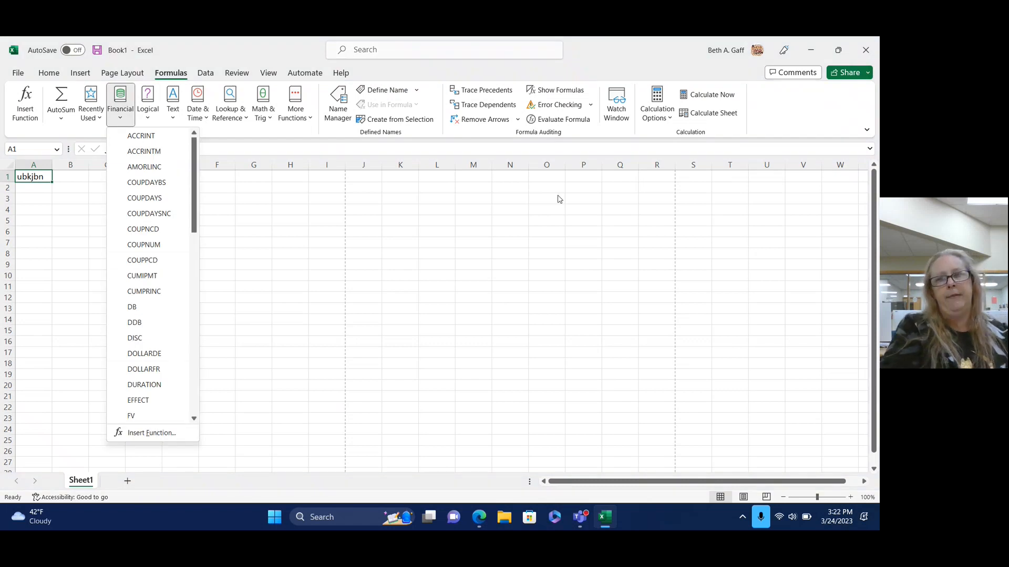
pyautogui.click(812, 104)
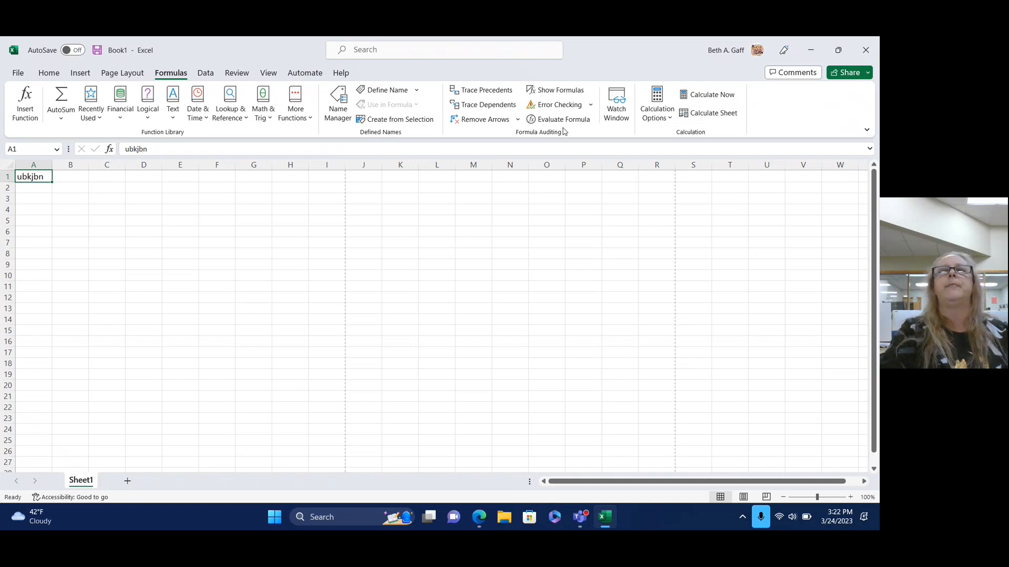
pyautogui.click(203, 74)
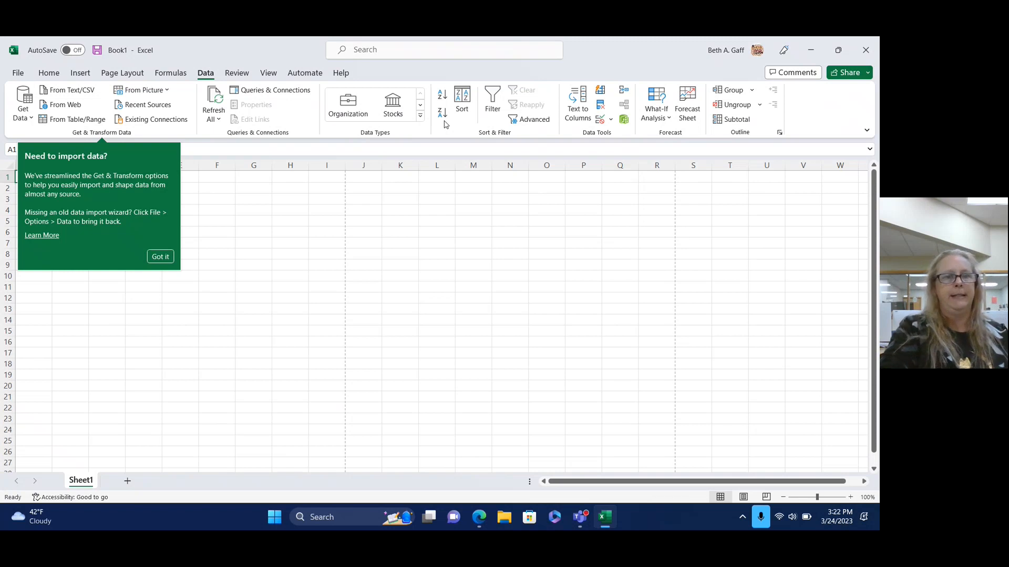
# Close the 'Need to import data?' tip and show the Review ribbon tab.
pyautogui.click(237, 73)
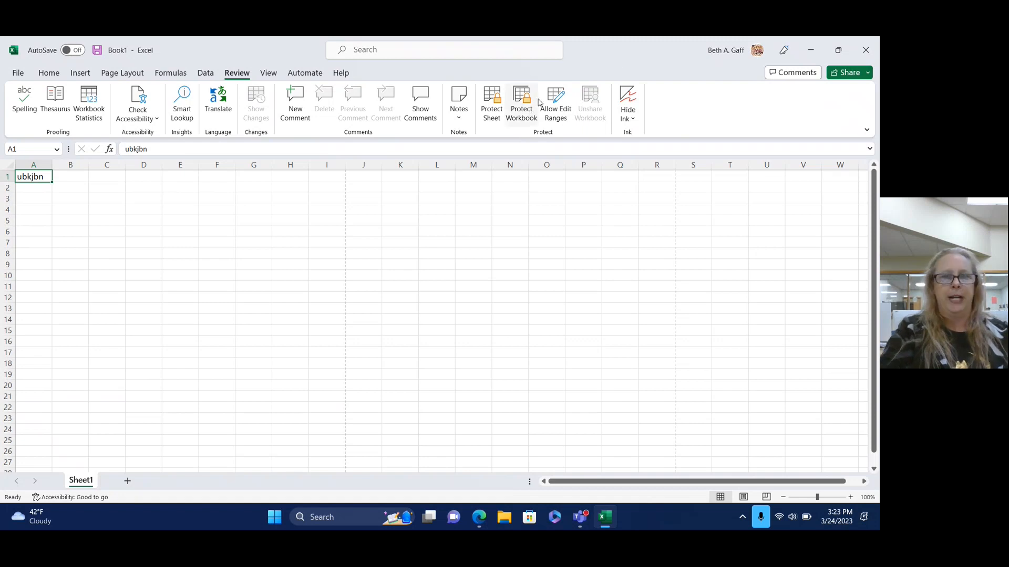
# Show the View ribbon tab with workbook views, zoom and window options.
pyautogui.click(267, 74)
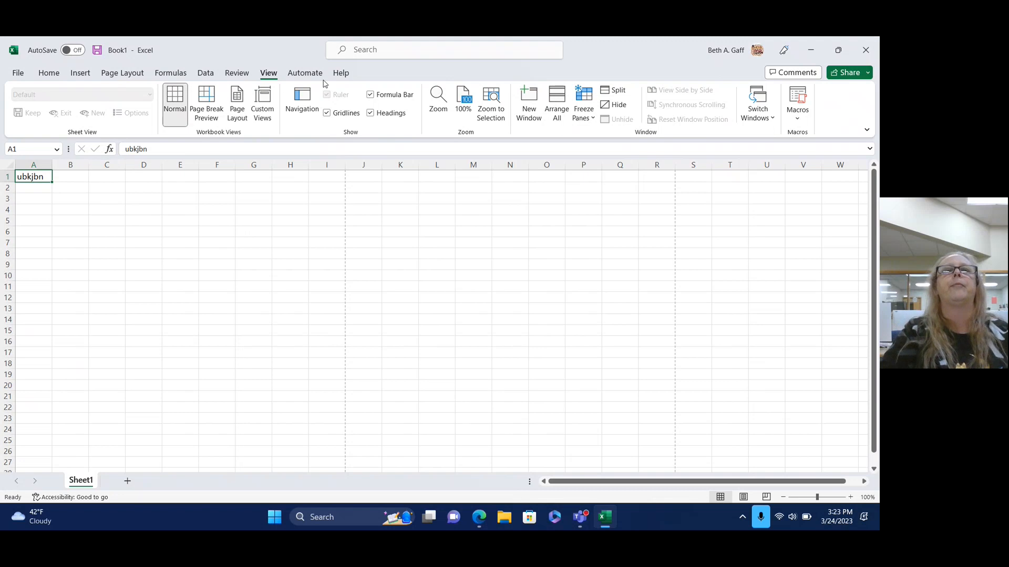
# Browse the Automate and Help tabs and the File start page, then return to Home.
pyautogui.click(303, 74)
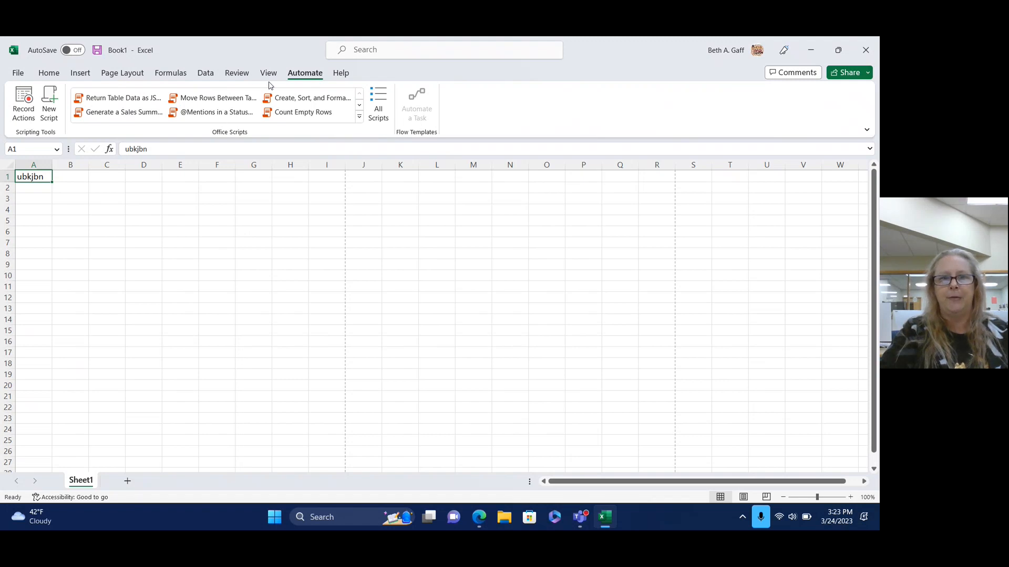
pyautogui.click(341, 74)
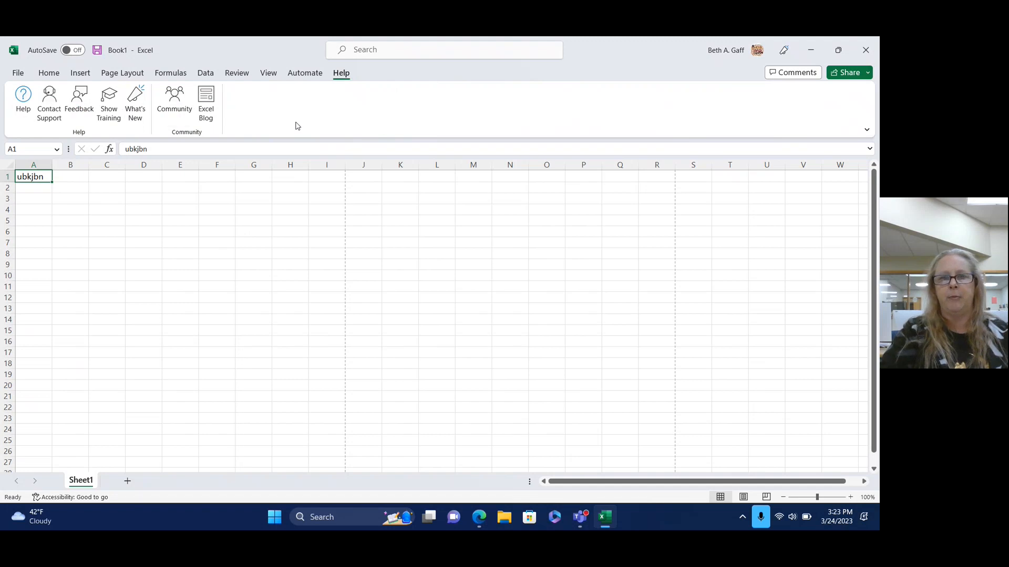
pyautogui.click(16, 74)
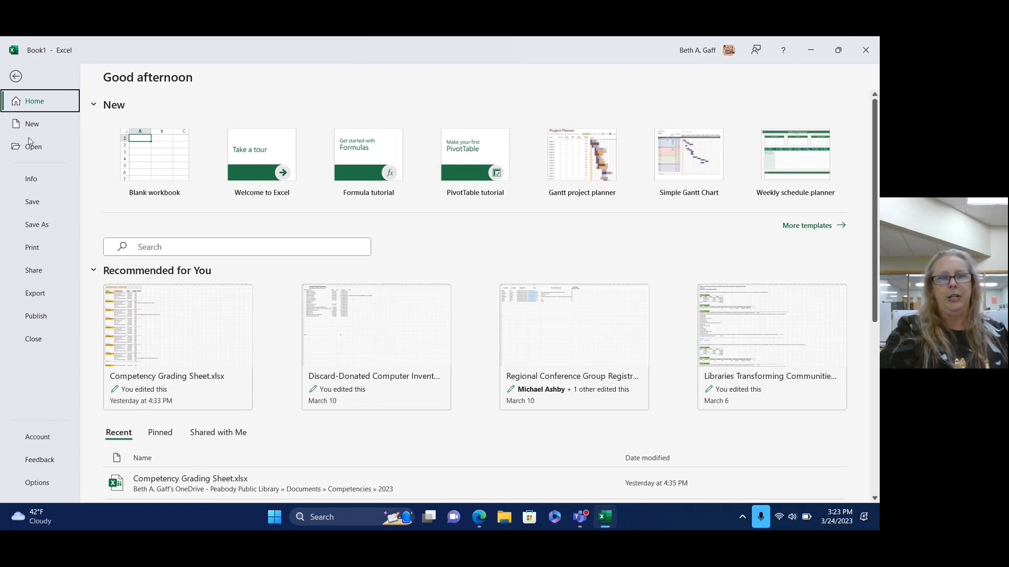
pyautogui.click(12, 80)
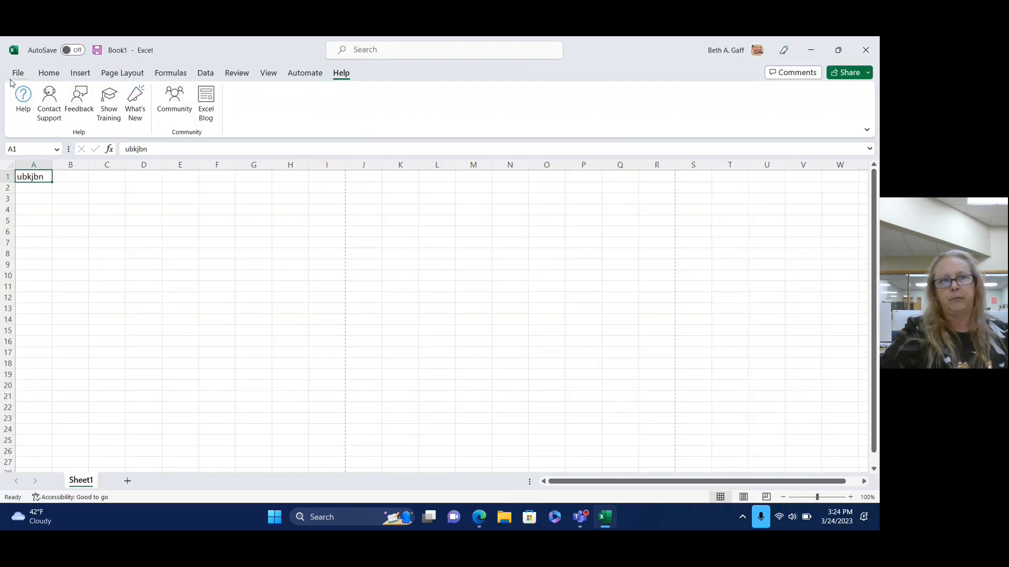
pyautogui.click(48, 74)
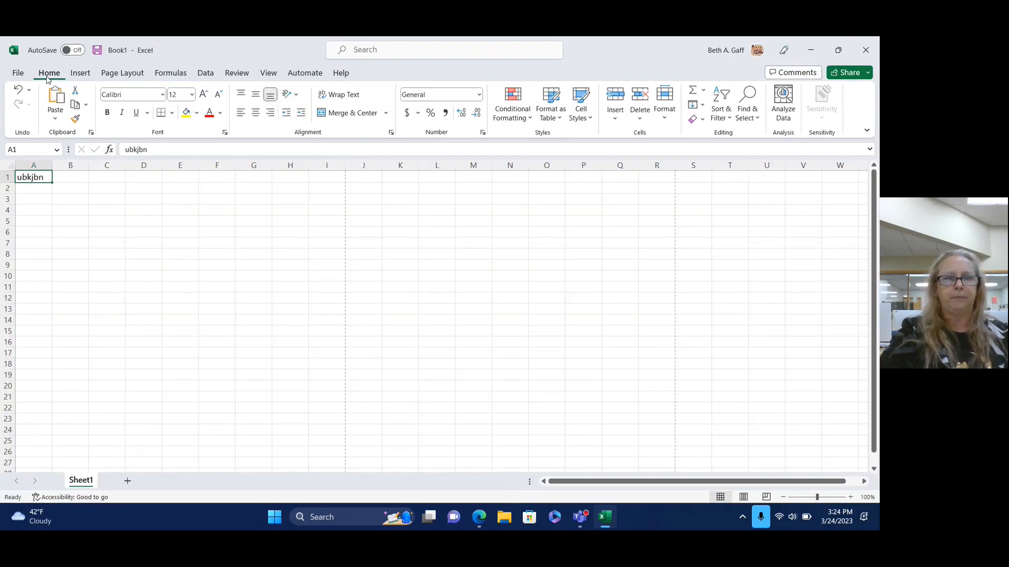
# In Edge, read Excel Easy's Ribbon lesson, then go back to the home page.
pyautogui.click(479, 521)
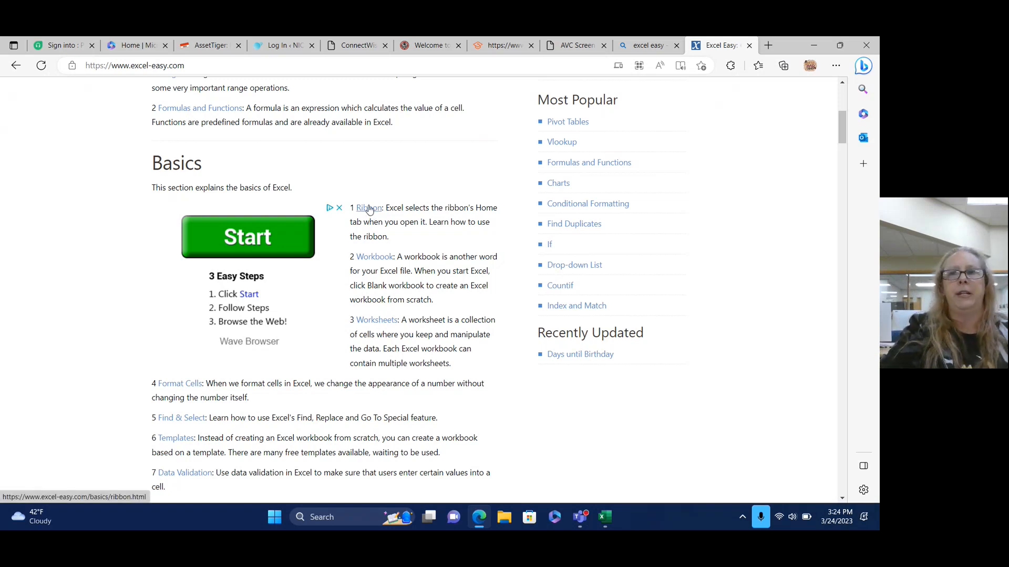
pyautogui.click(370, 209)
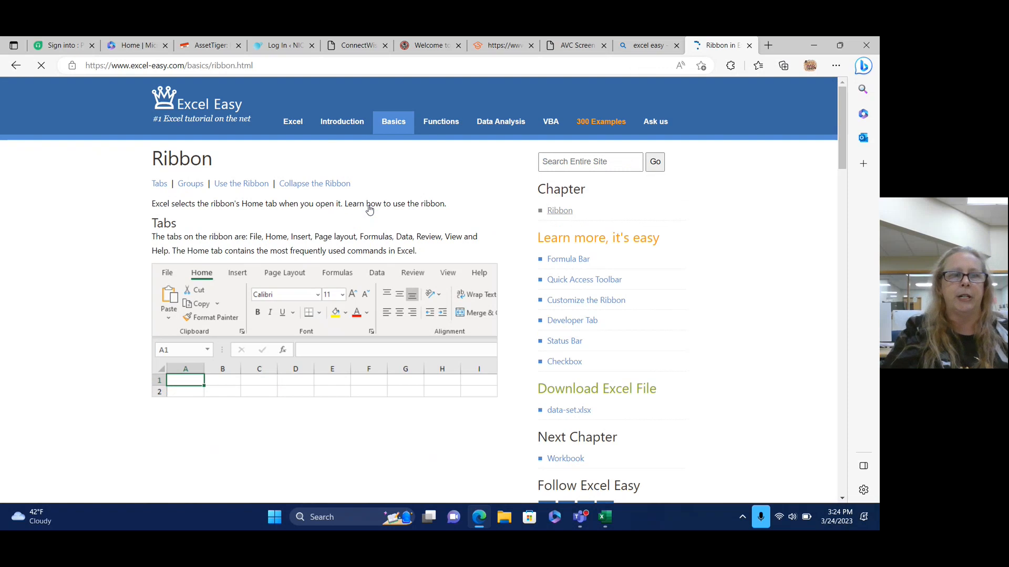
pyautogui.scroll(-7, 370, 208)
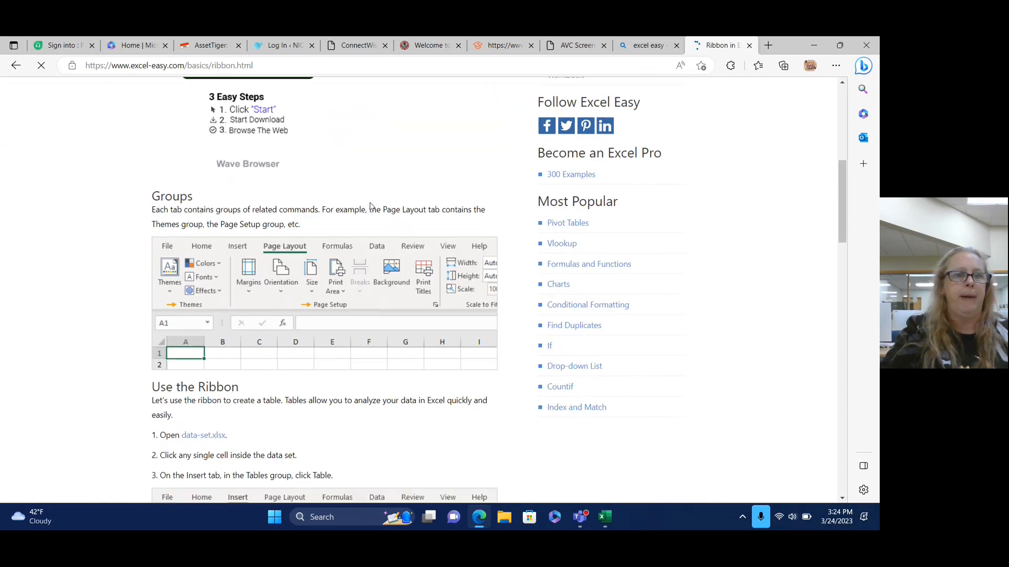
pyautogui.scroll(-8, 369, 206)
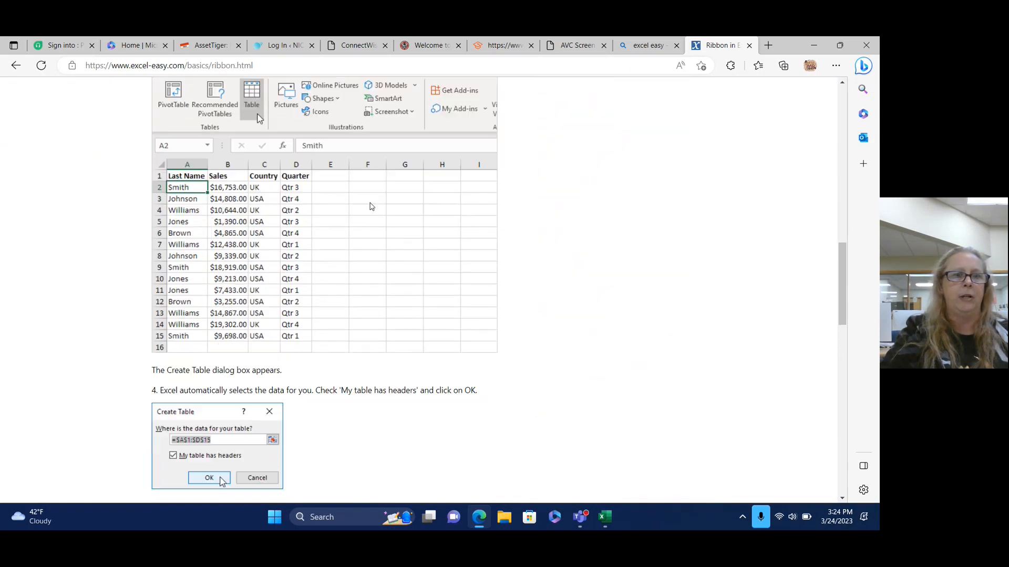
pyautogui.scroll(-10, 369, 206)
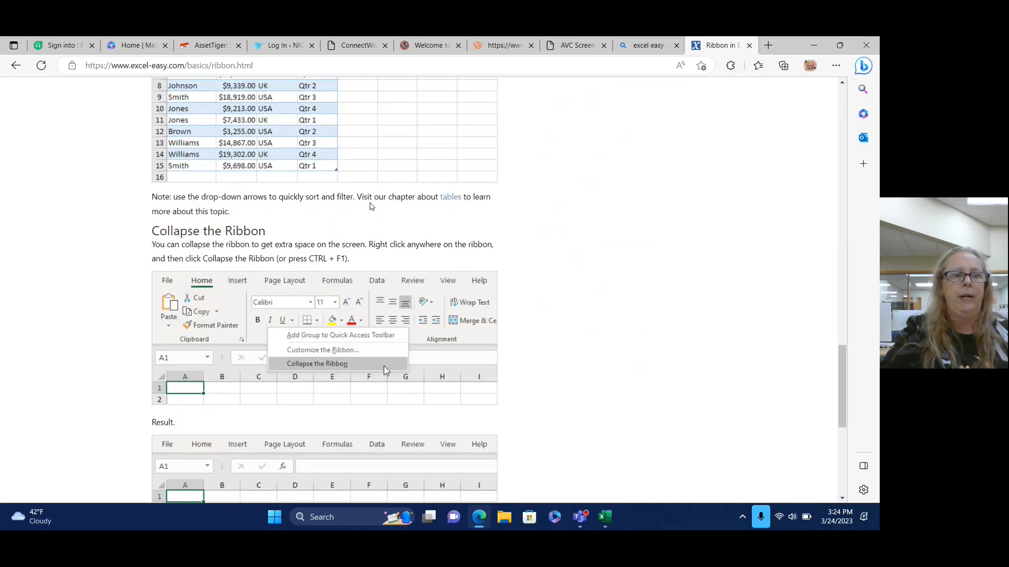
pyautogui.scroll(-7, 371, 206)
pyautogui.scroll(6, 370, 206)
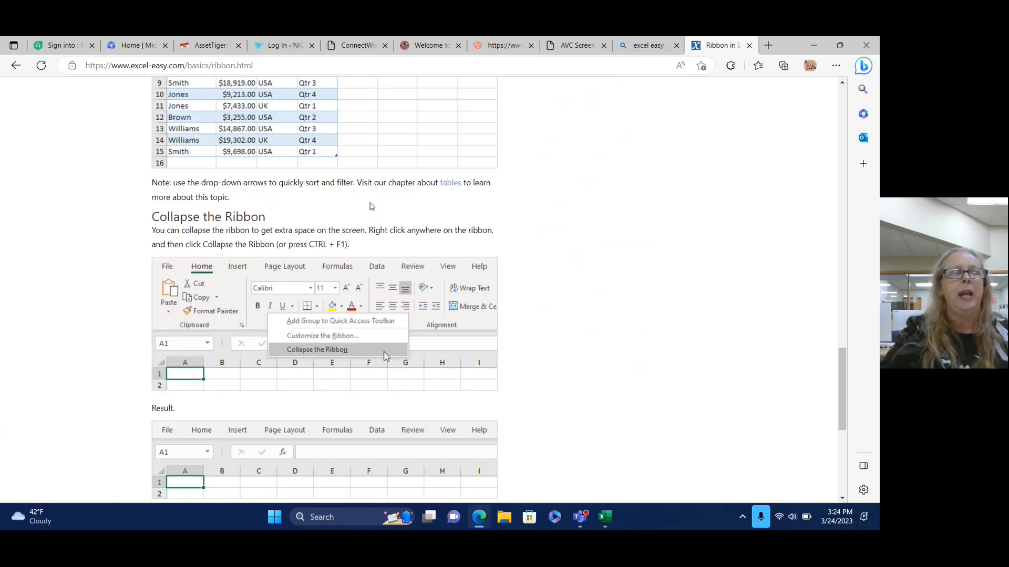
pyautogui.scroll(5, 370, 206)
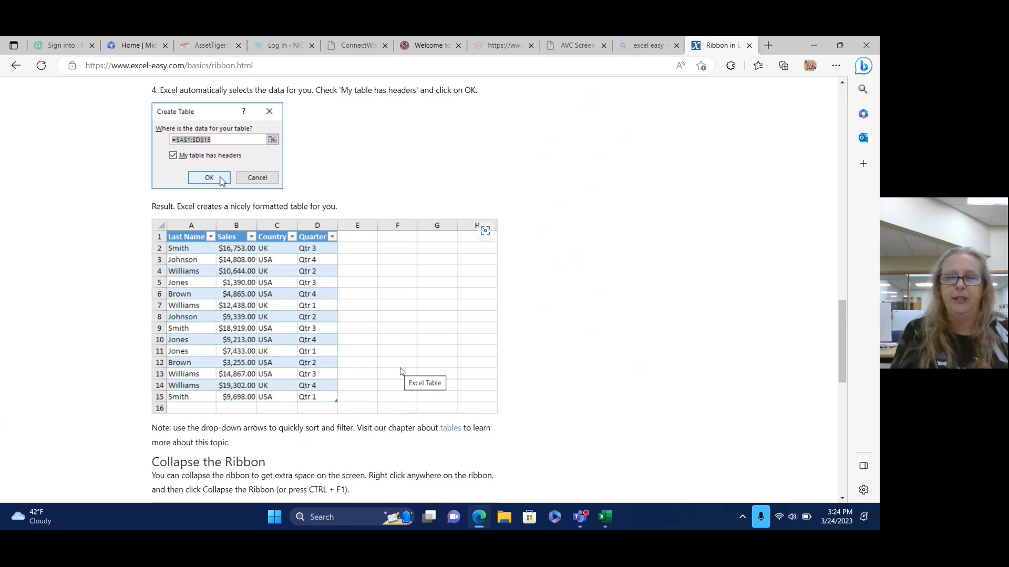
pyautogui.scroll(15, 402, 371)
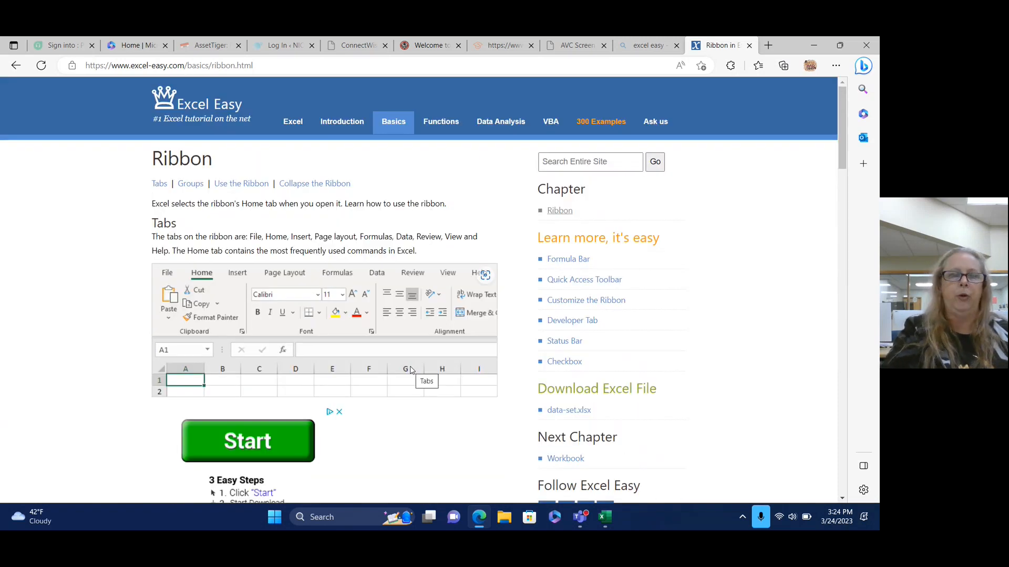
pyautogui.hotkey('alt', 'Left')
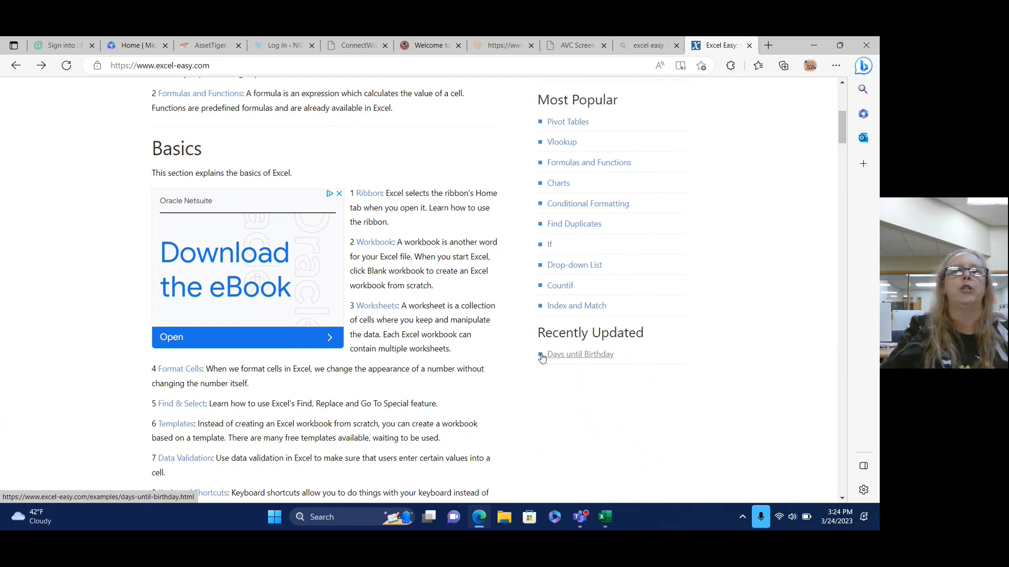
# Read Excel Easy's Workbook lesson down to 'Create a New Workbook', then return to Excel.
pyautogui.click(374, 245)
pyautogui.scroll(-2, 373, 248)
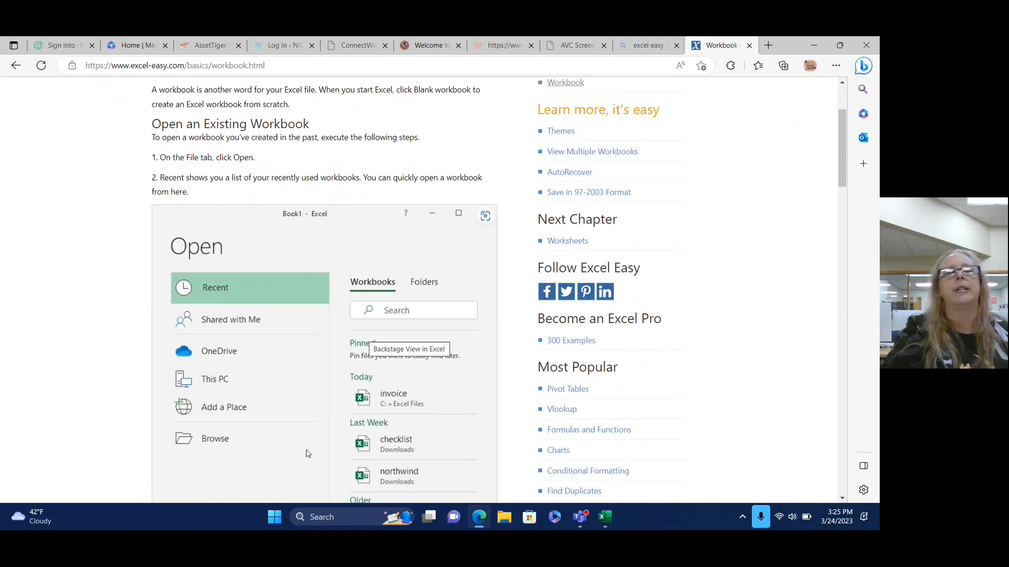
pyautogui.scroll(-8, 309, 454)
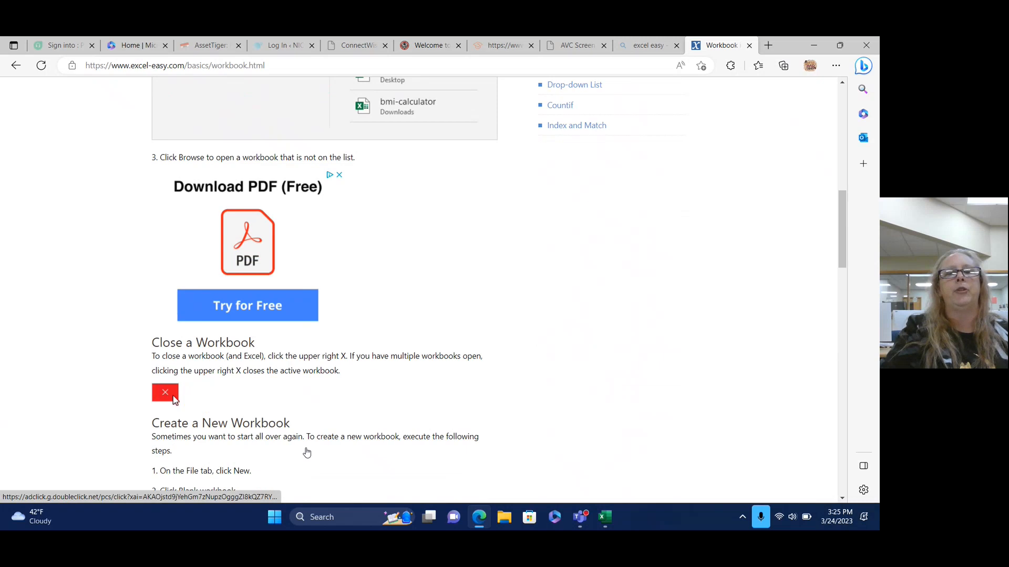
pyautogui.scroll(-6, 307, 453)
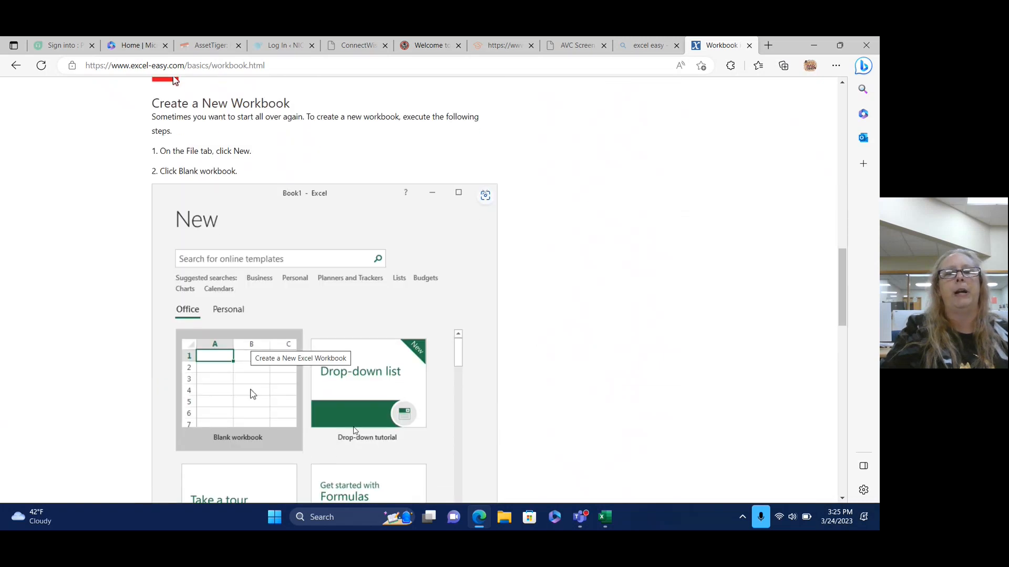
pyautogui.click(604, 517)
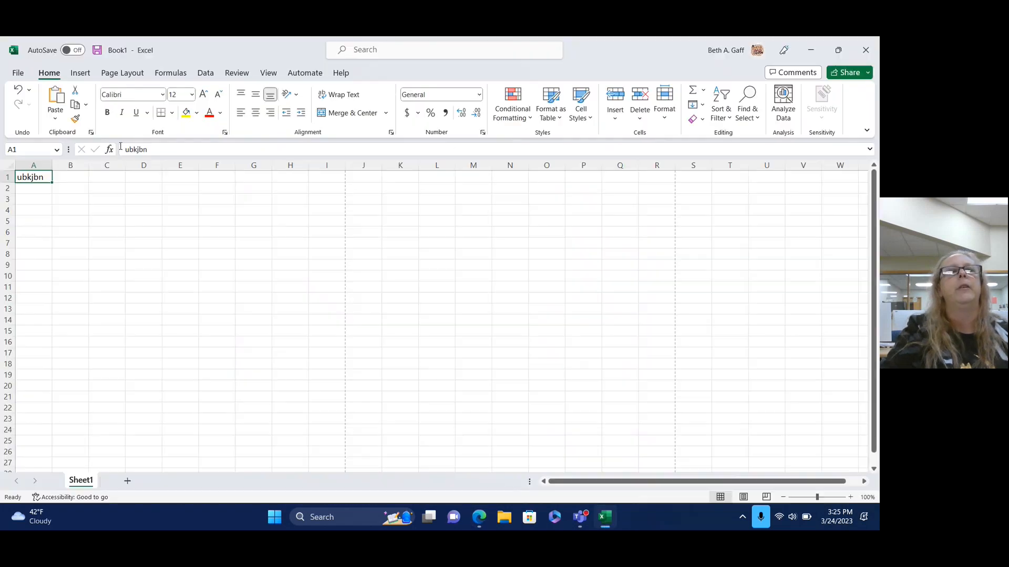
# Close Book1 without saving, relaunch Excel from Start and create a blank workbook.
pyautogui.click(866, 51)
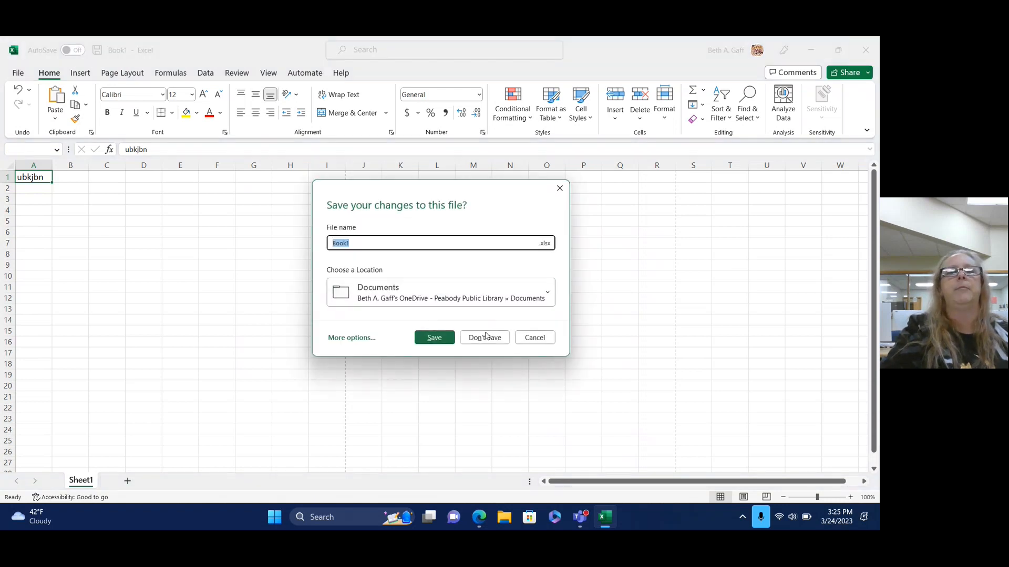
pyautogui.click(484, 337)
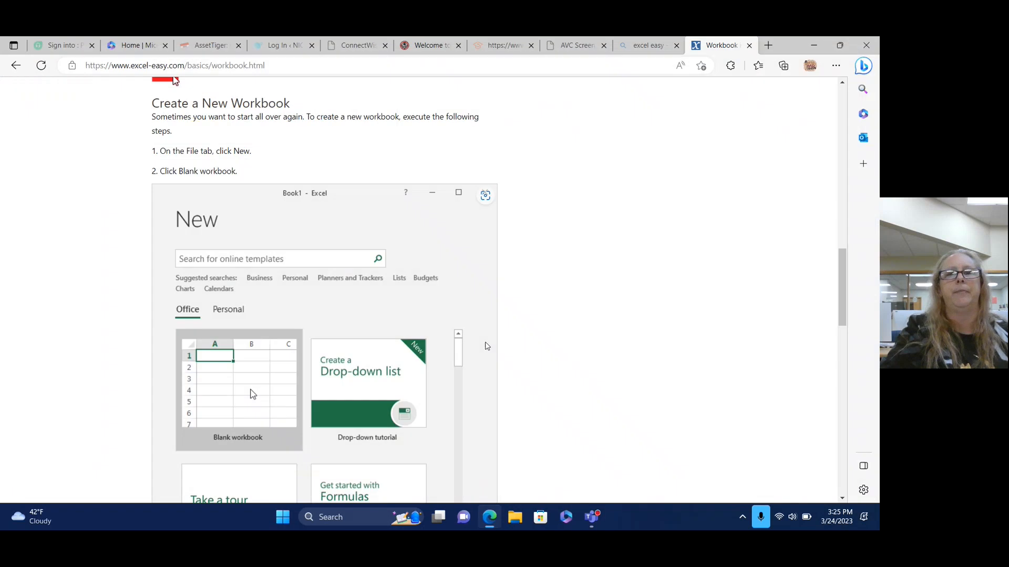
pyautogui.click(285, 519)
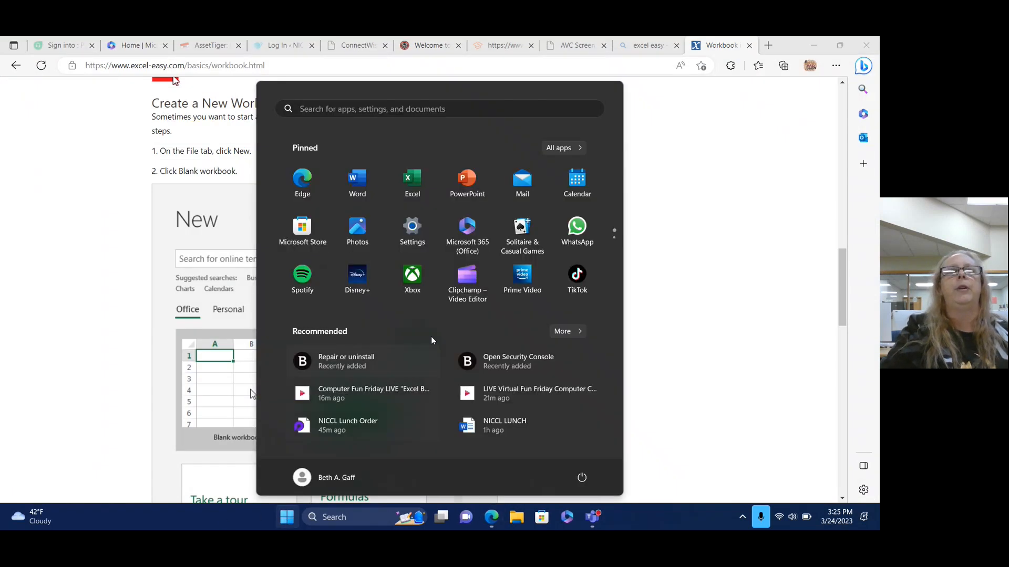
pyautogui.click(411, 181)
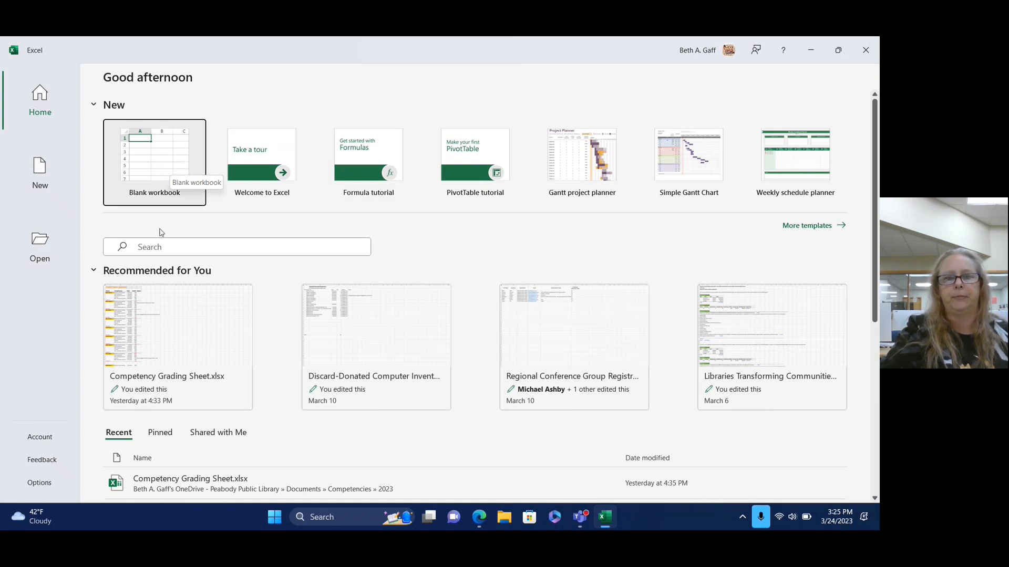
pyautogui.click(153, 193)
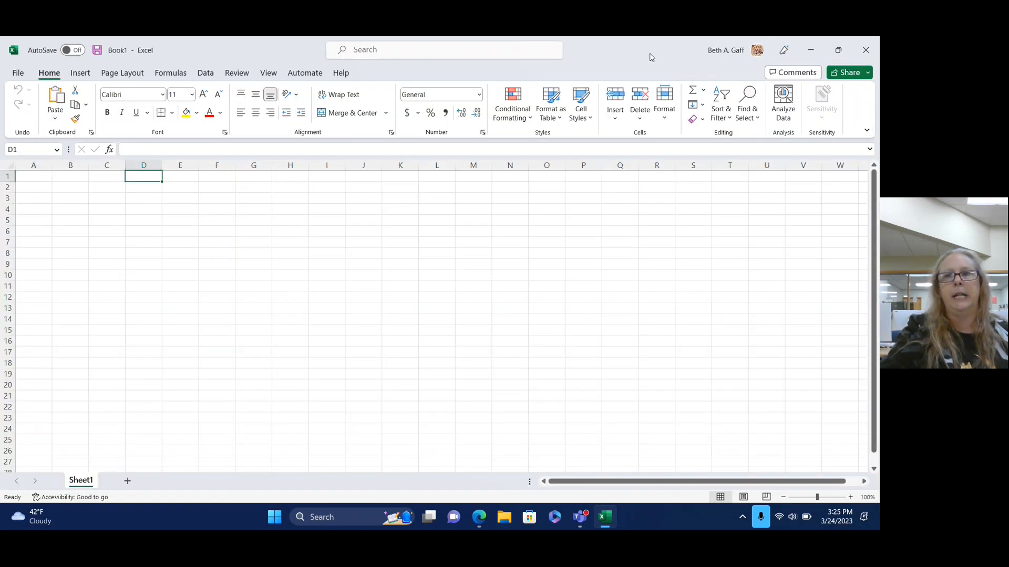
pyautogui.click(810, 50)
pyautogui.scroll(-9, 446, 220)
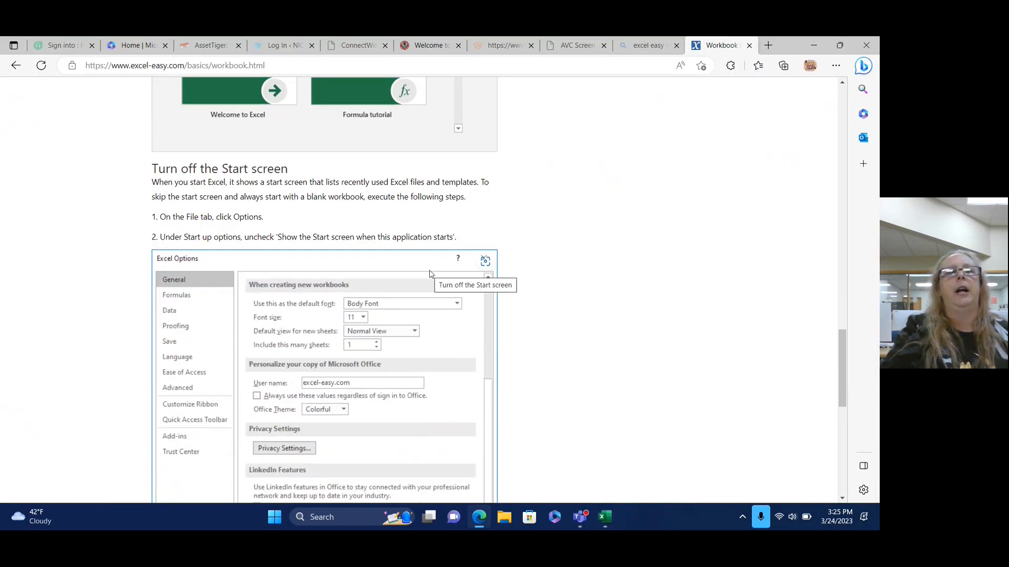
pyautogui.scroll(-8, 430, 274)
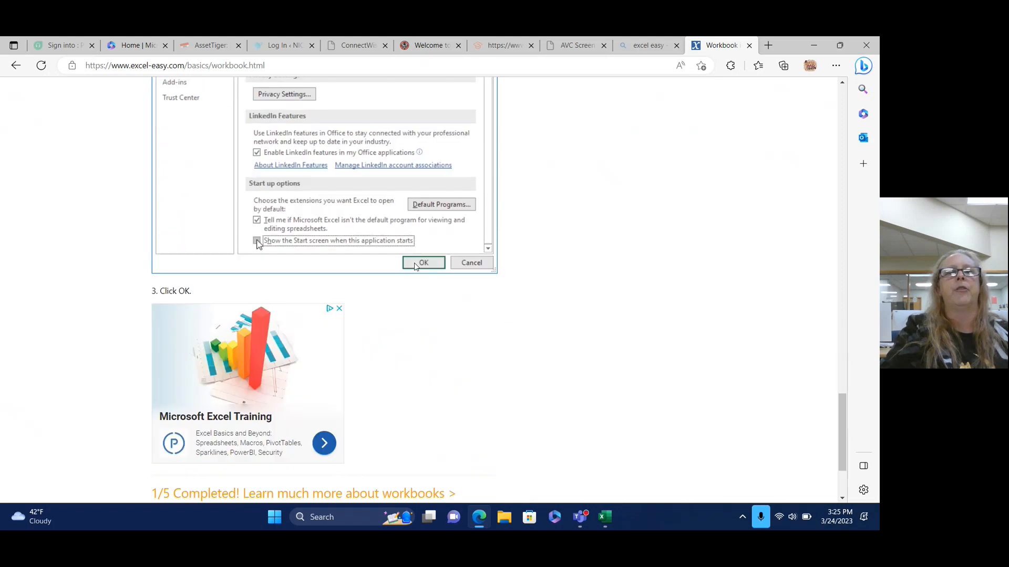
pyautogui.scroll(2, 412, 266)
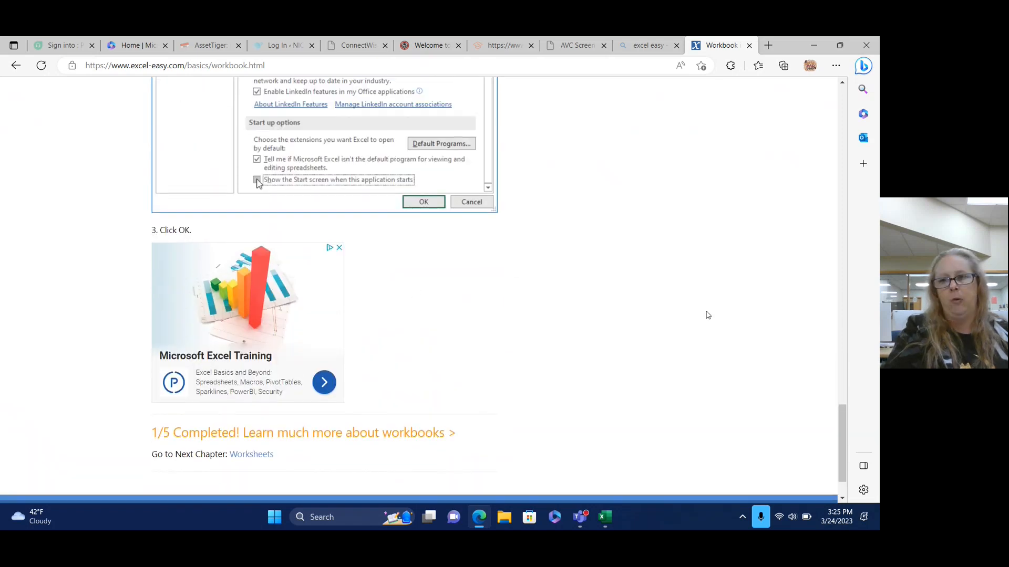
pyautogui.moveTo(842, 453); pyautogui.dragTo(842, 107)
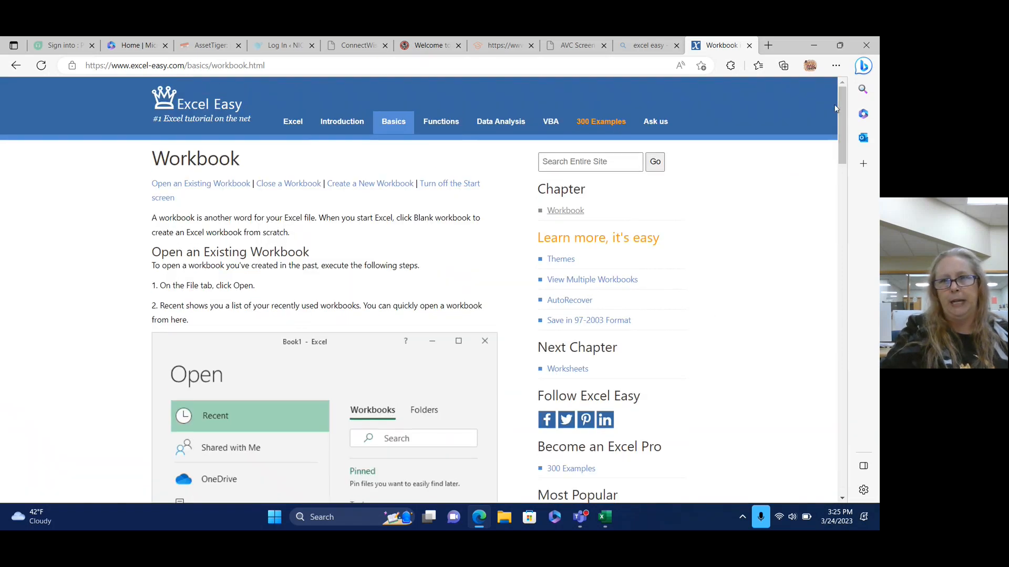
pyautogui.click(607, 522)
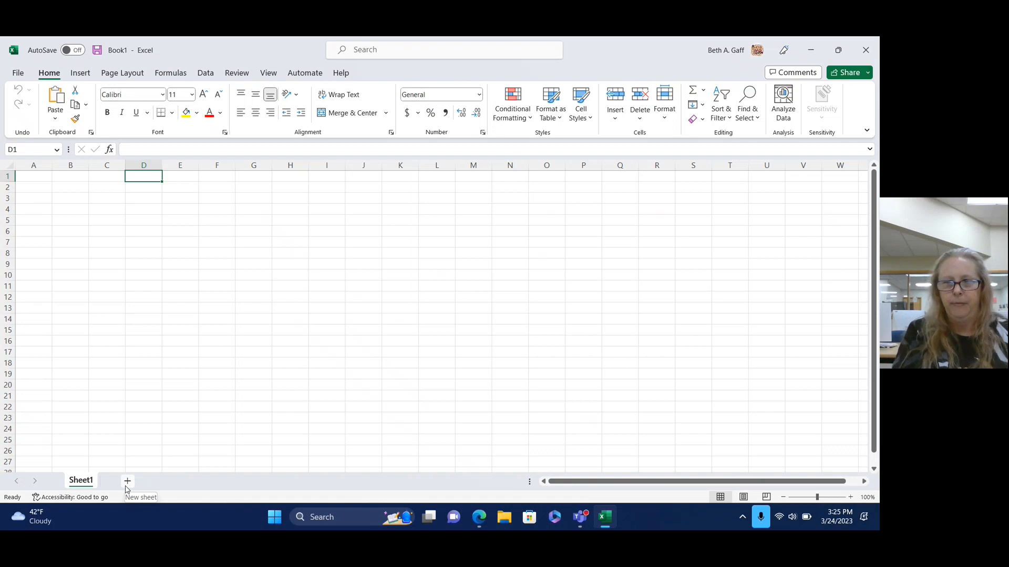
# Rename the Sheet1 worksheet to 'Inventory'.
pyautogui.rightClick(83, 485)
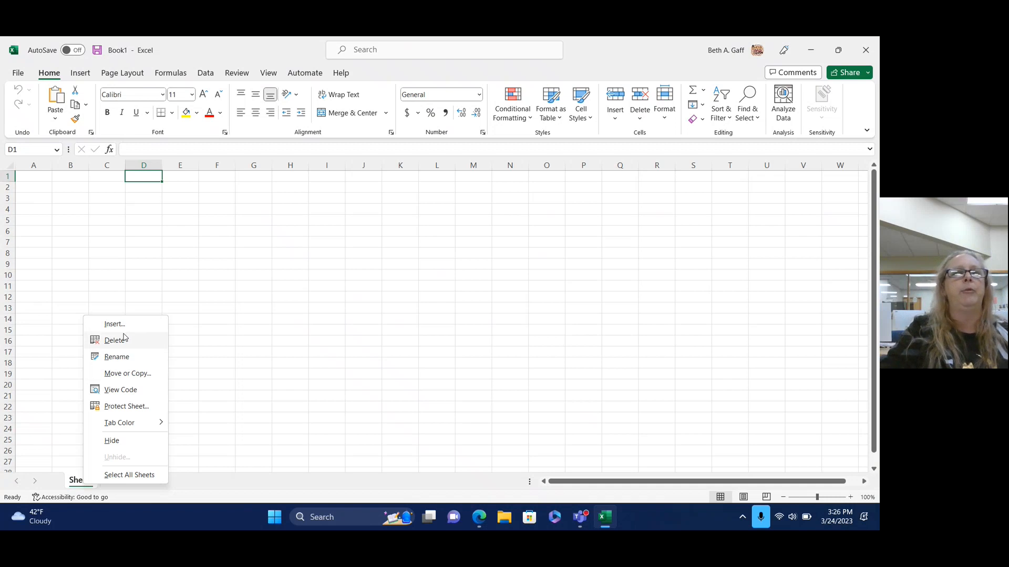
pyautogui.click(116, 357)
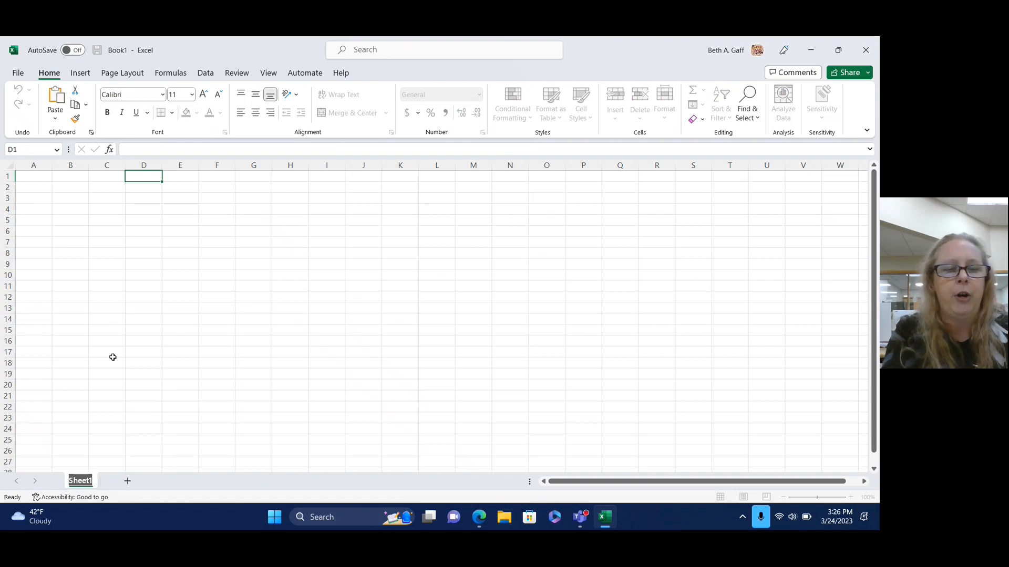
pyautogui.write('Inventory')
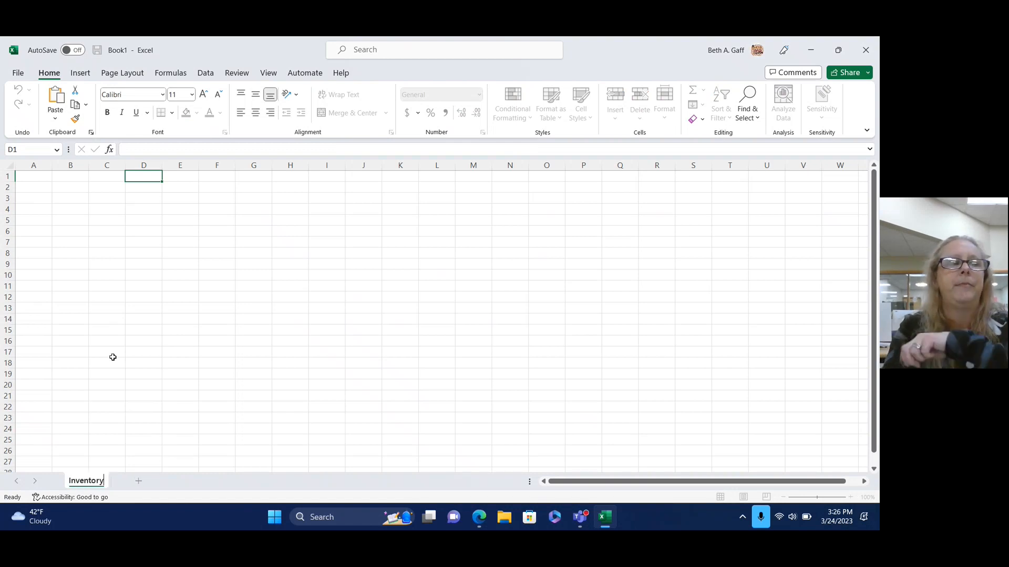
pyautogui.press('Return')
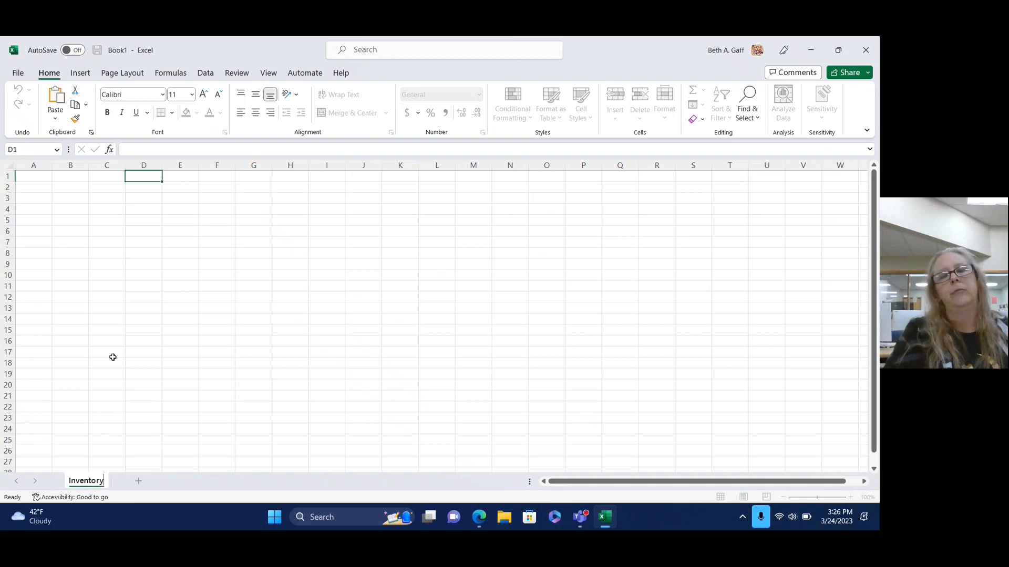
pyautogui.click(196, 487)
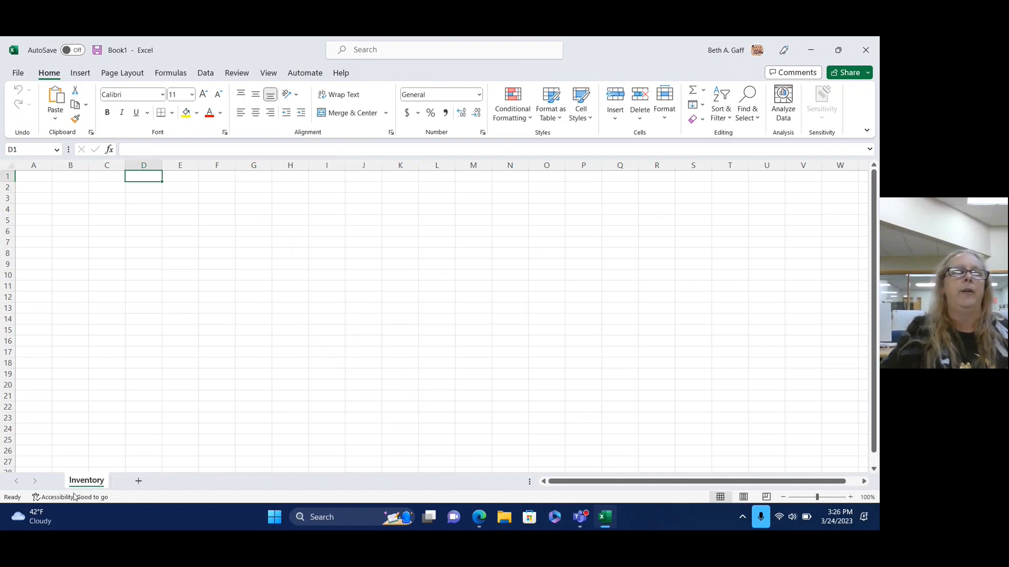
# Colour the Inventory sheet tab dark blue using More Colors.
pyautogui.rightClick(88, 479)
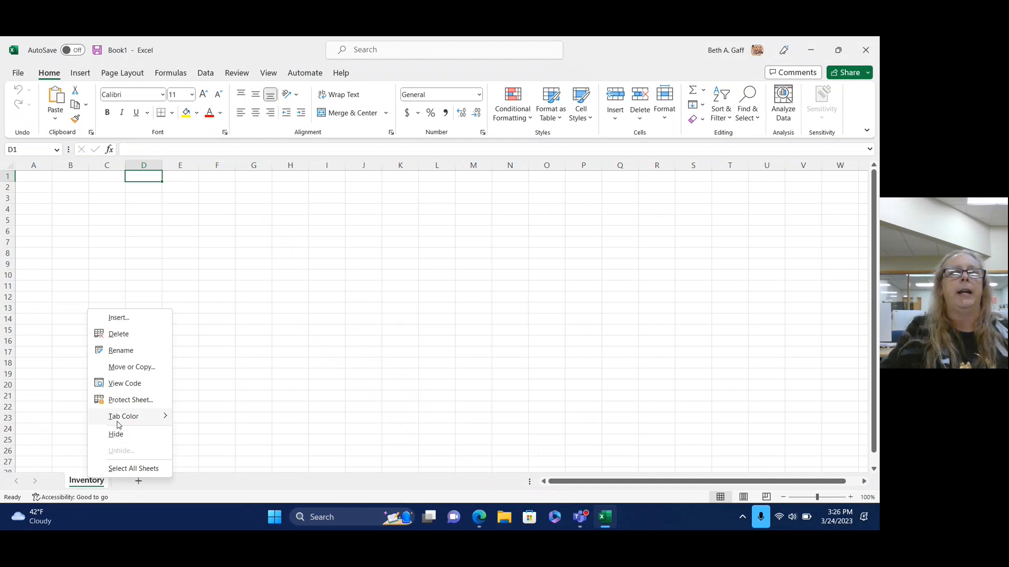
pyautogui.moveTo(118, 420)
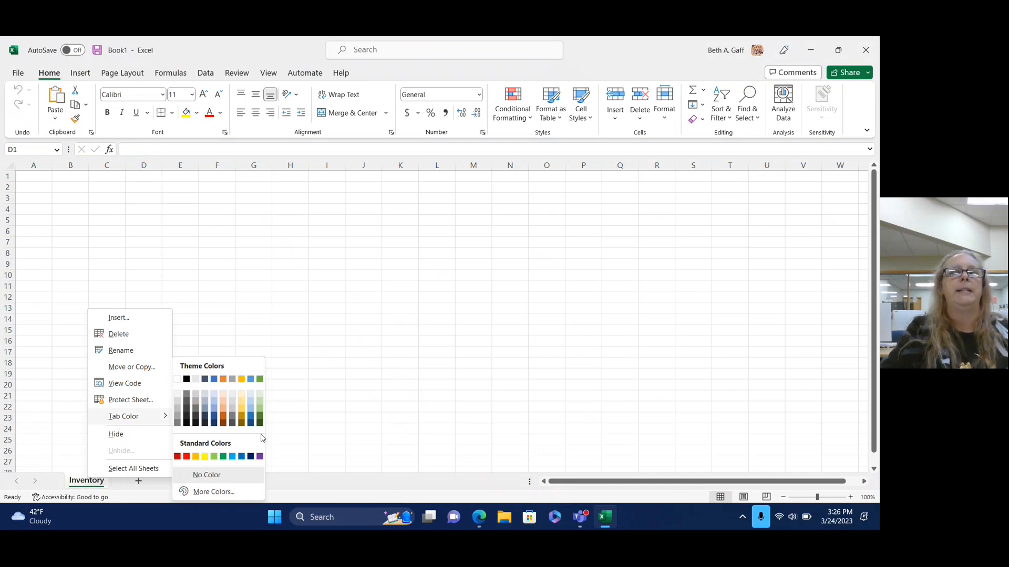
pyautogui.click(213, 492)
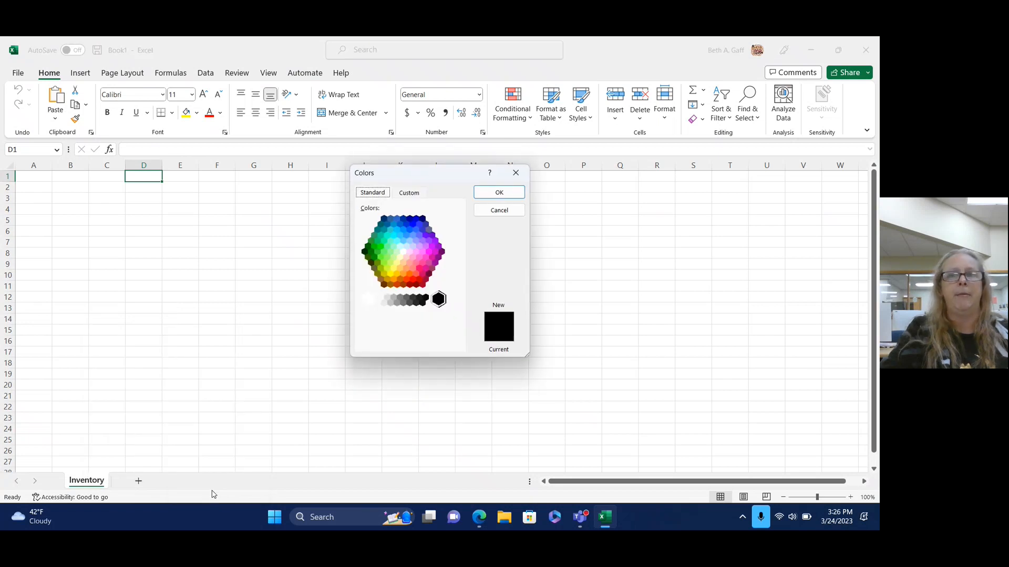
pyautogui.click(415, 225)
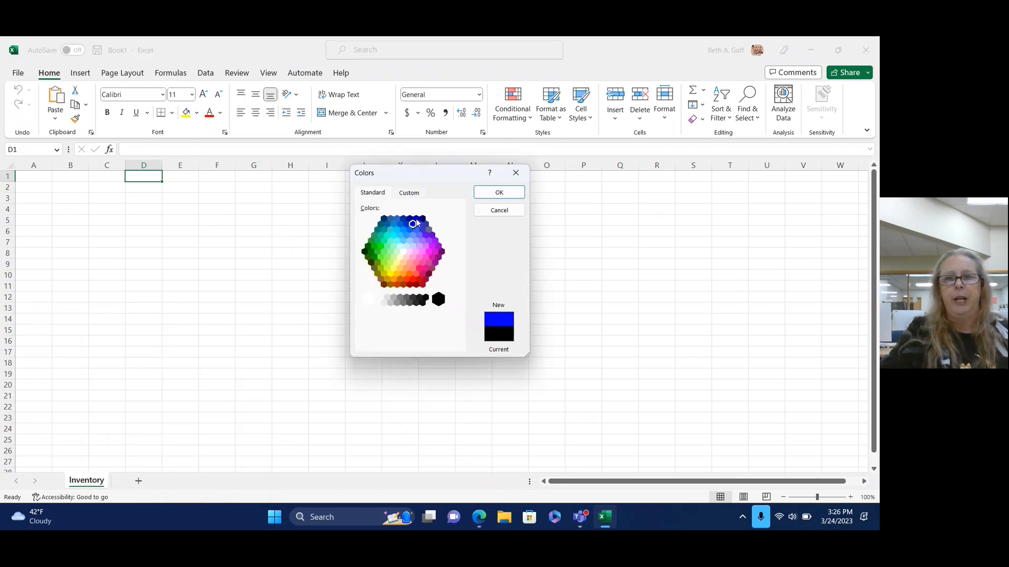
pyautogui.click(504, 192)
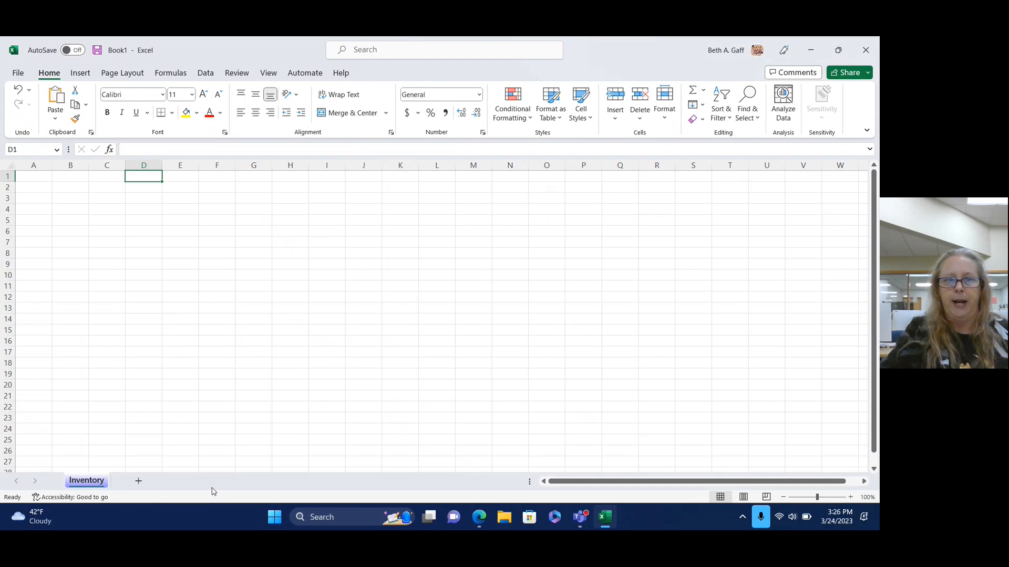
# Add three new worksheets and select Sheet2.
pyautogui.click(140, 482)
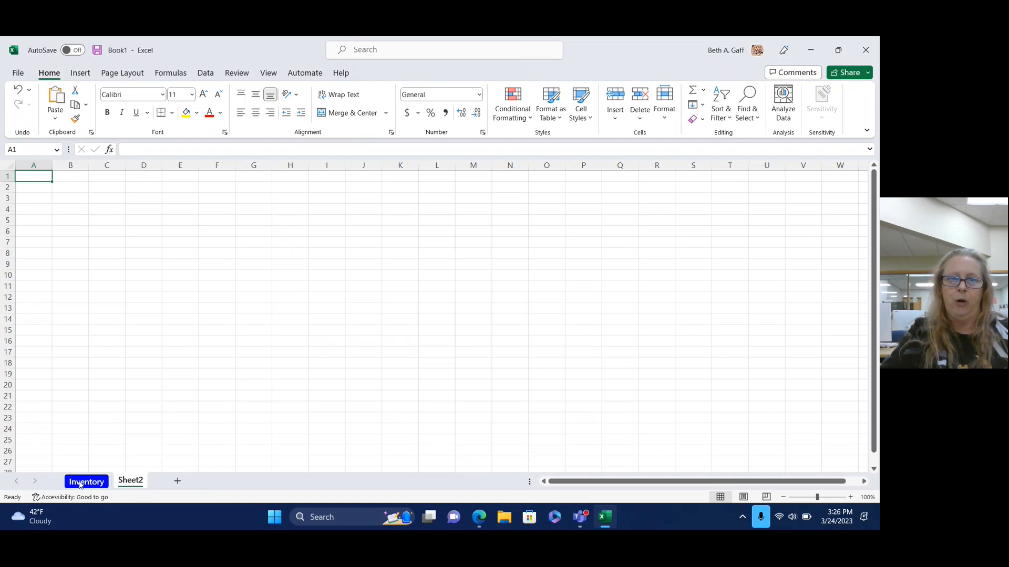
pyautogui.click(177, 482)
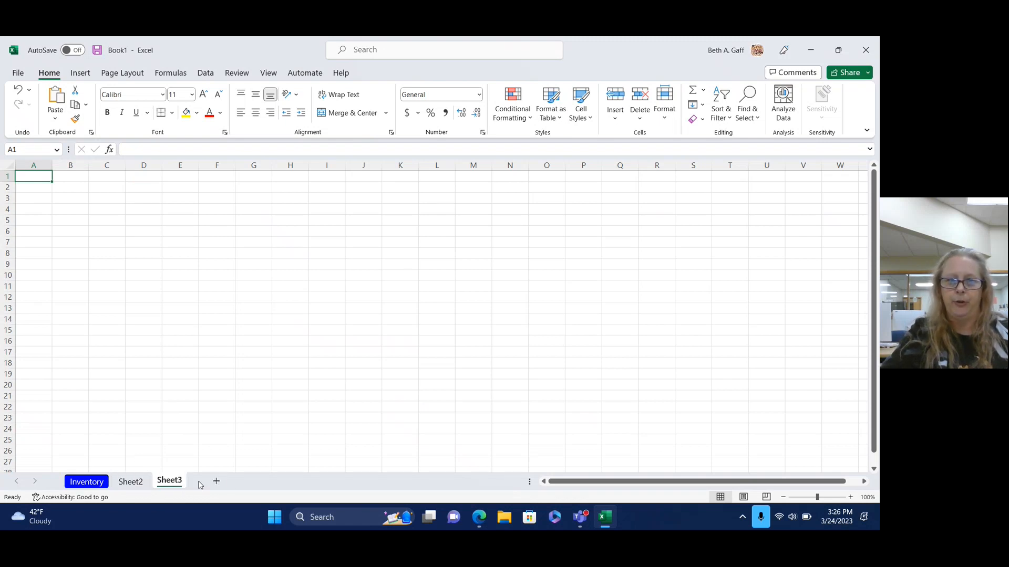
pyautogui.click(217, 481)
pyautogui.click(129, 483)
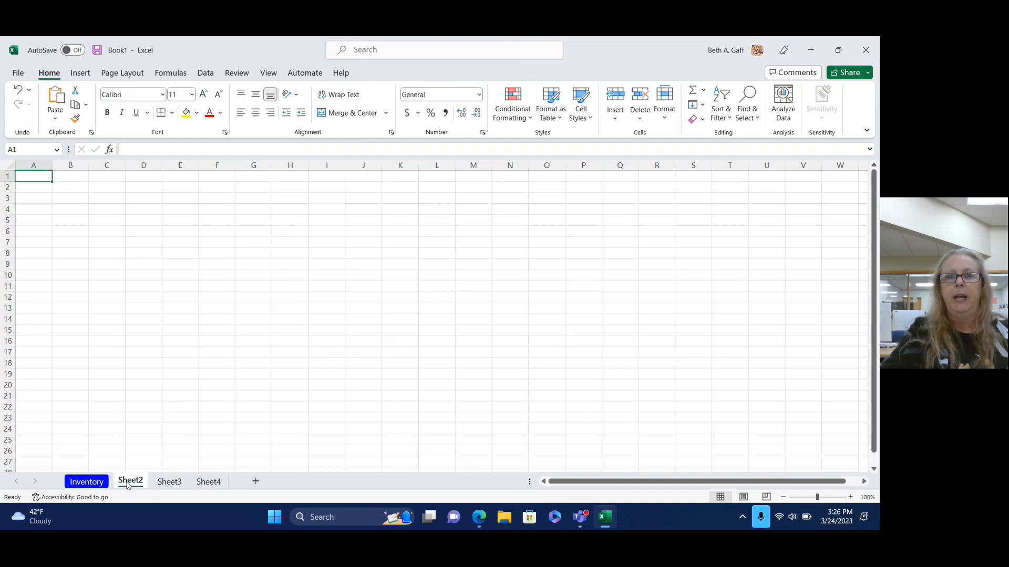
# Rename Sheet2 to 'Cost'.
pyautogui.rightClick(127, 483)
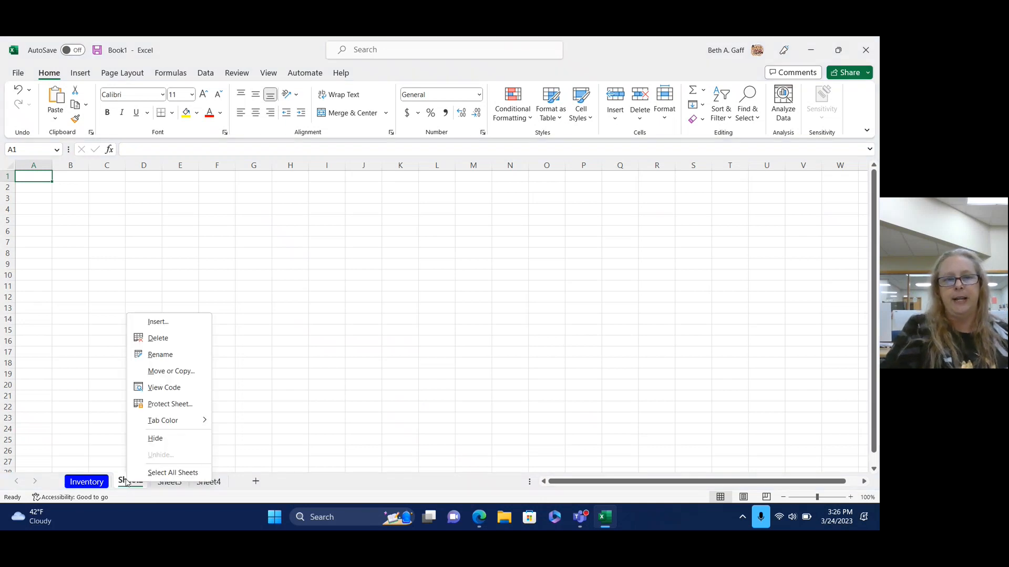
pyautogui.click(166, 355)
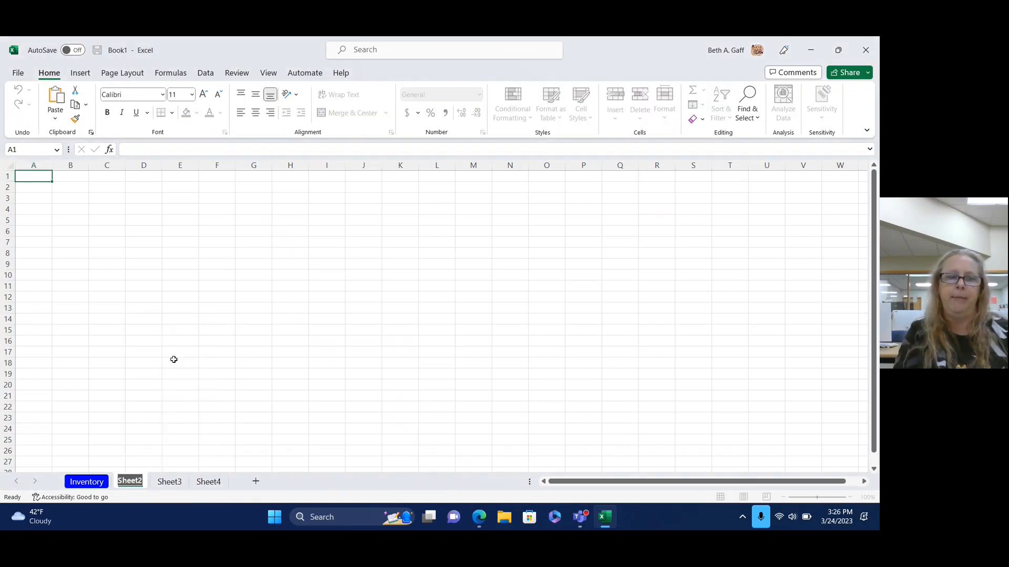
pyautogui.write('Cost')
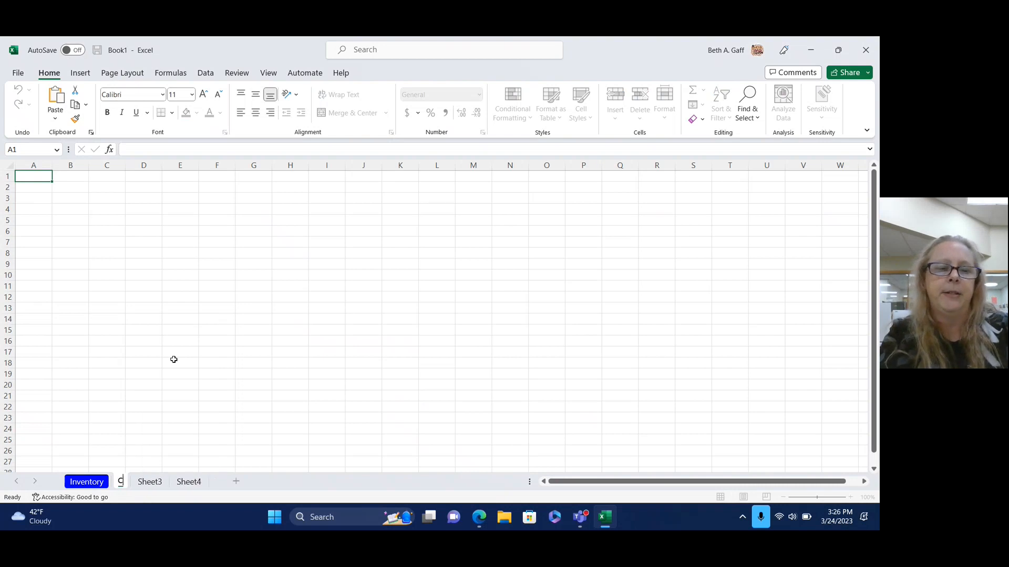
pyautogui.press('Return')
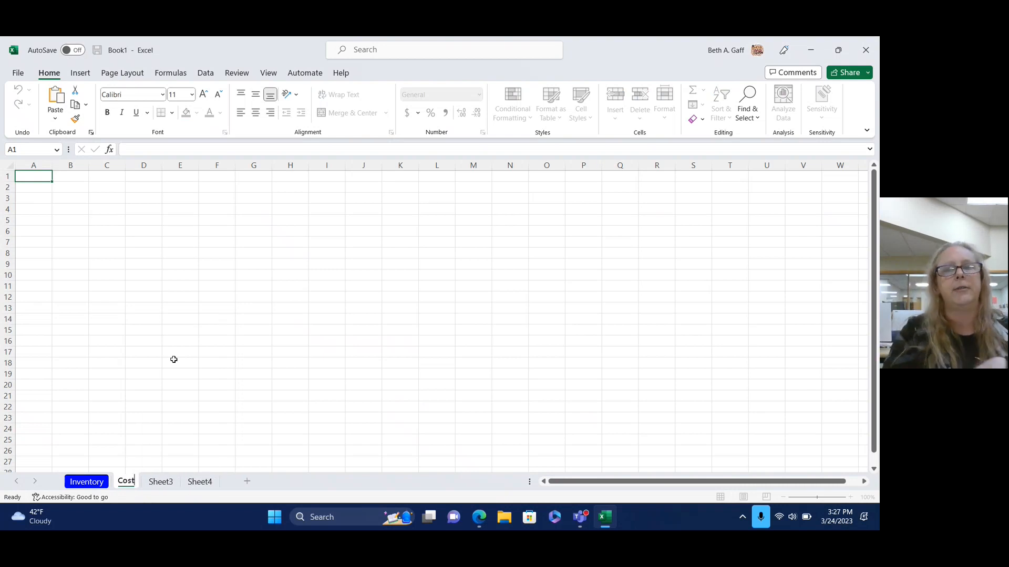
pyautogui.click(361, 481)
# Give the Cost sheet tab a red colour.
pyautogui.rightClick(126, 485)
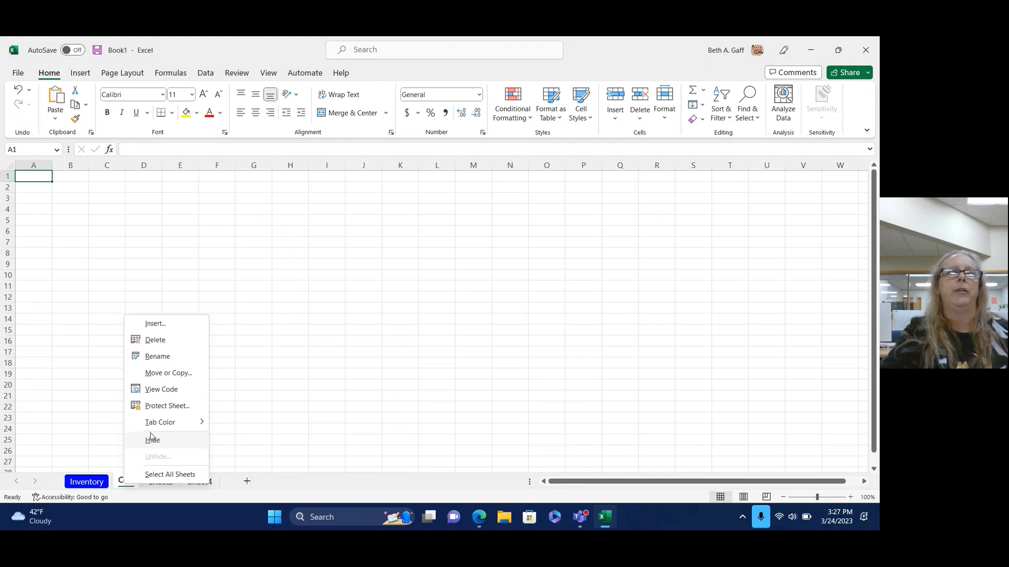
pyautogui.moveTo(157, 423)
pyautogui.click(213, 425)
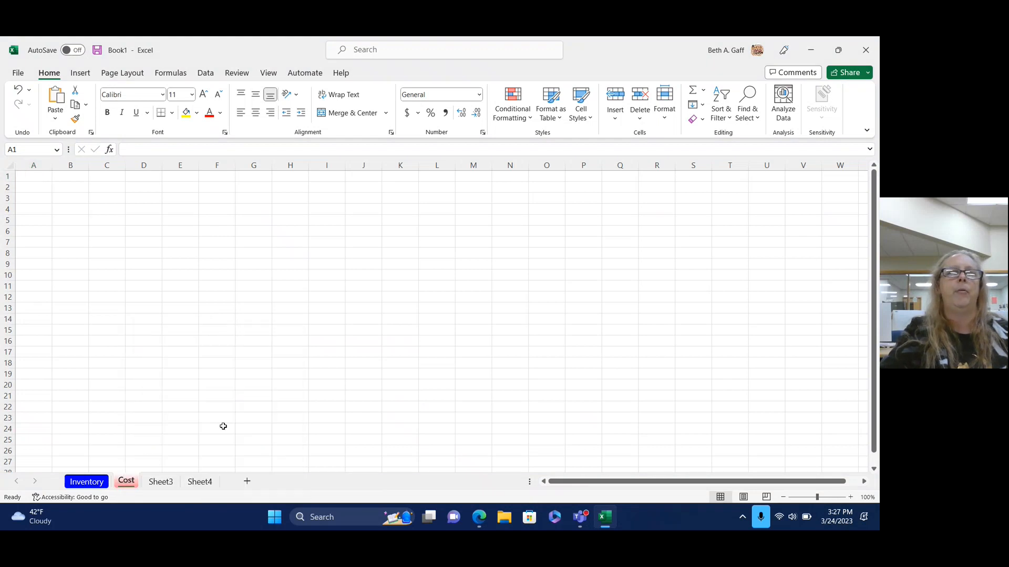
# Switch between the Inventory and Cost sheets, select A1 on Inventory, and minimize Excel.
pyautogui.click(86, 483)
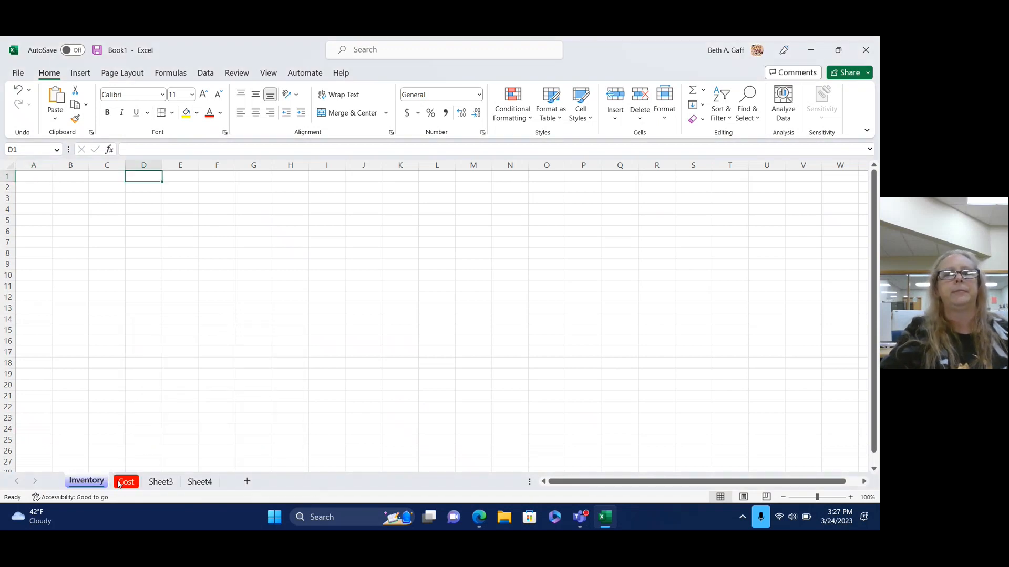
pyautogui.click(124, 482)
pyautogui.click(85, 484)
pyautogui.click(126, 483)
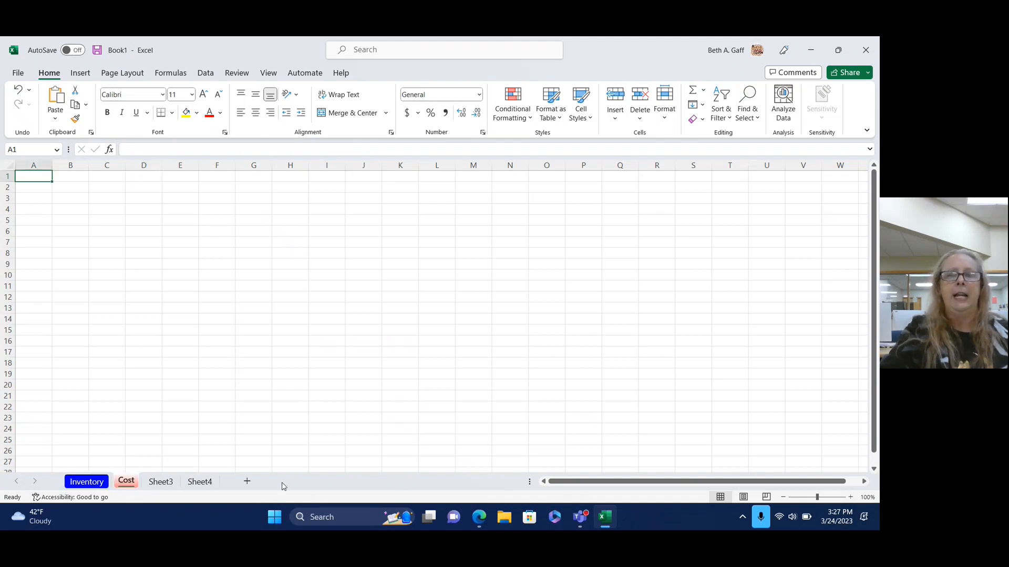
pyautogui.click(85, 484)
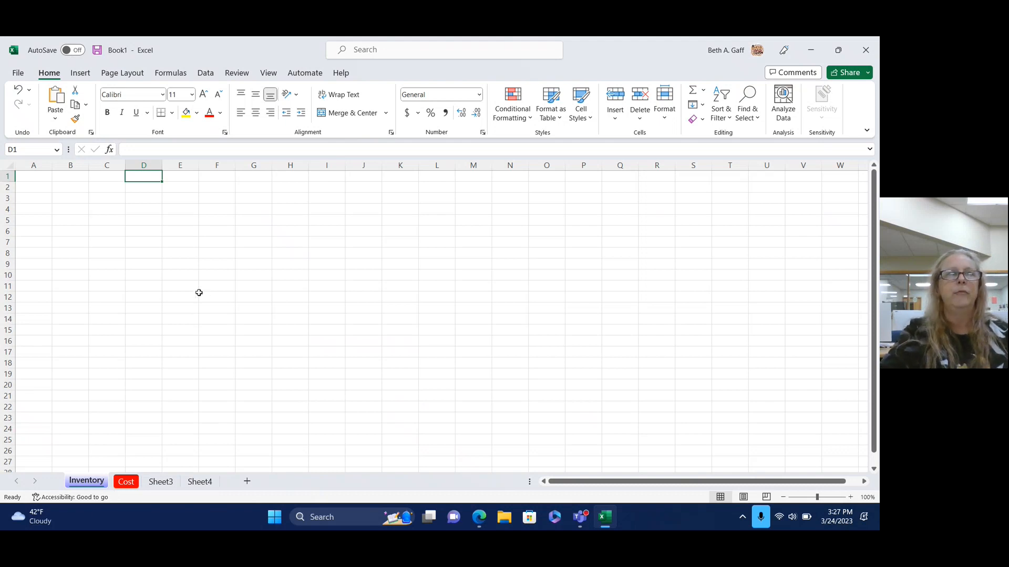
pyautogui.click(49, 179)
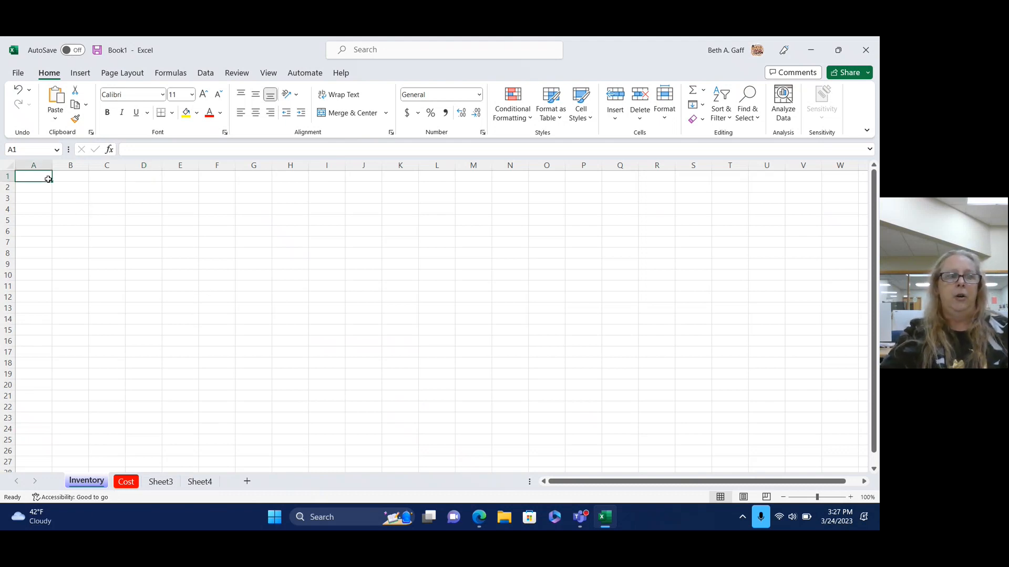
pyautogui.click(814, 51)
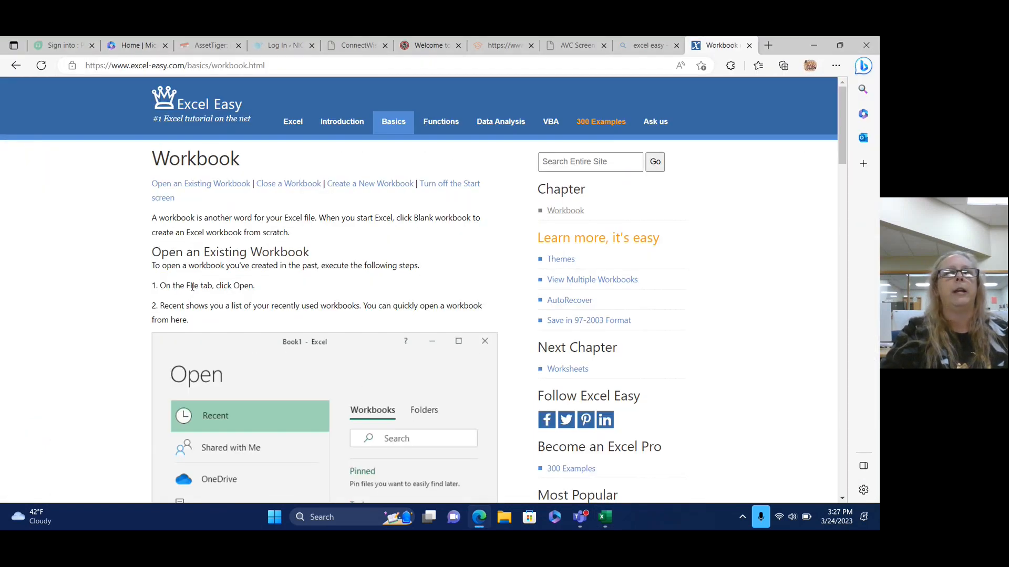
# Go back to Excel Easy's home page and read the Worksheets lesson down to 'Delete a Worksheet'.
pyautogui.scroll(-3, 292, 349)
pyautogui.scroll(-7, 292, 349)
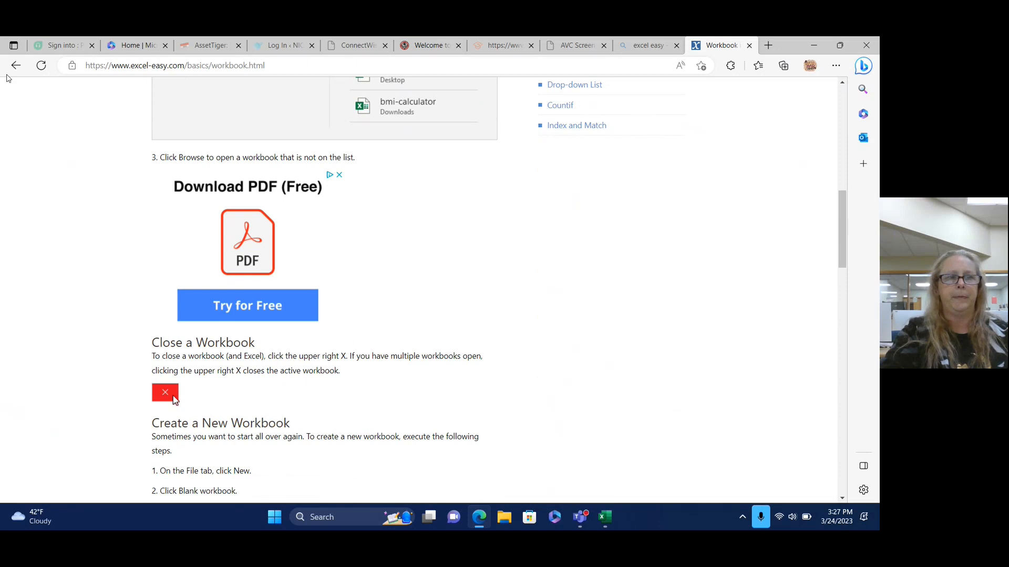
pyautogui.click(16, 65)
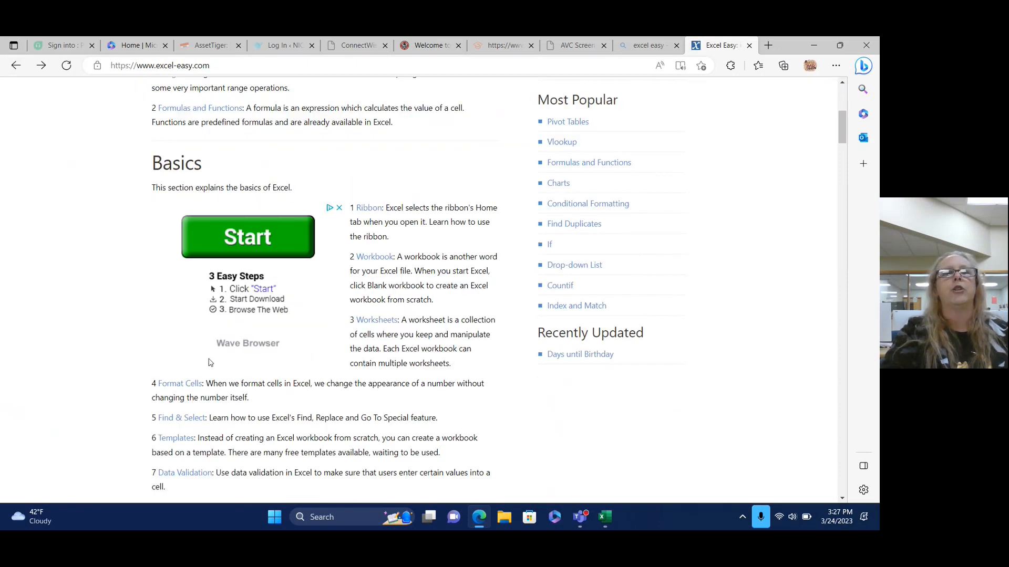
pyautogui.click(377, 320)
pyautogui.scroll(-5, 79, 383)
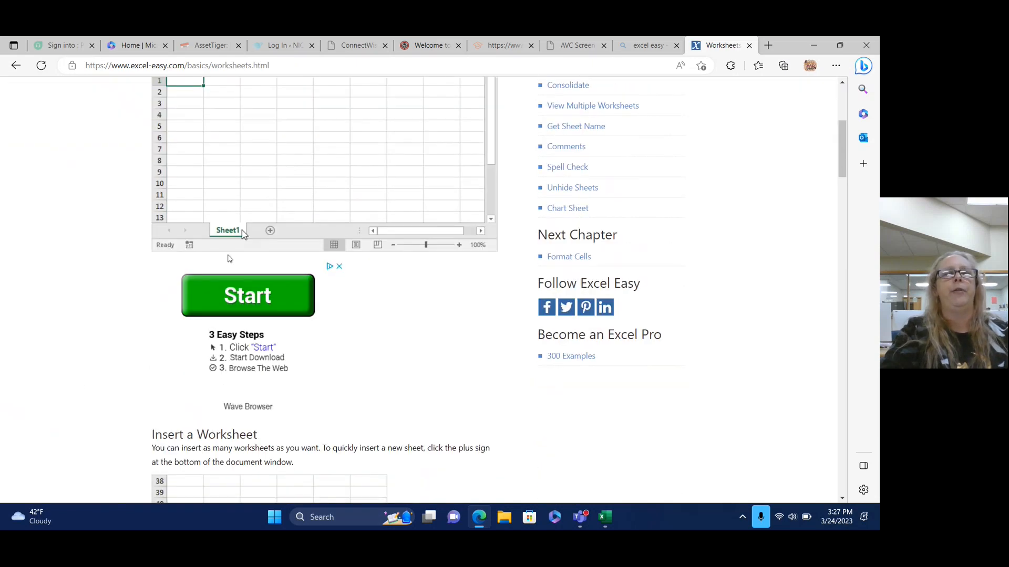
pyautogui.scroll(-4, 291, 360)
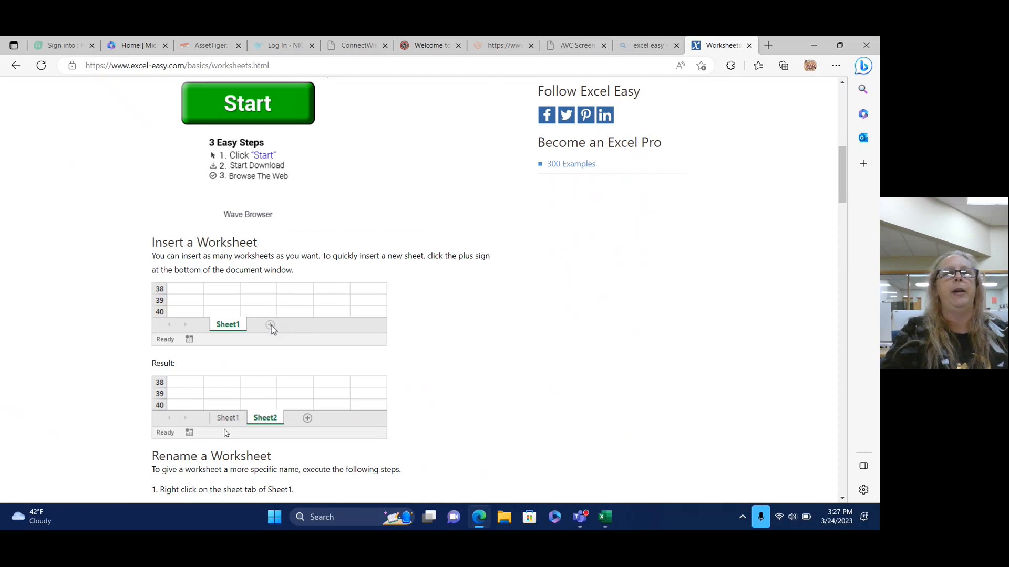
pyautogui.scroll(-5, 386, 428)
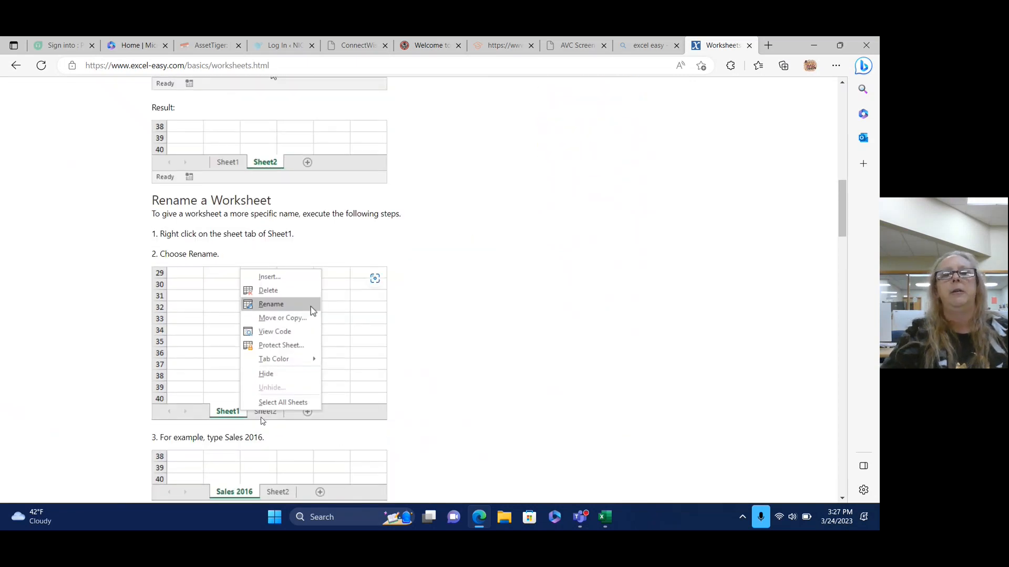
pyautogui.scroll(-5, 556, 431)
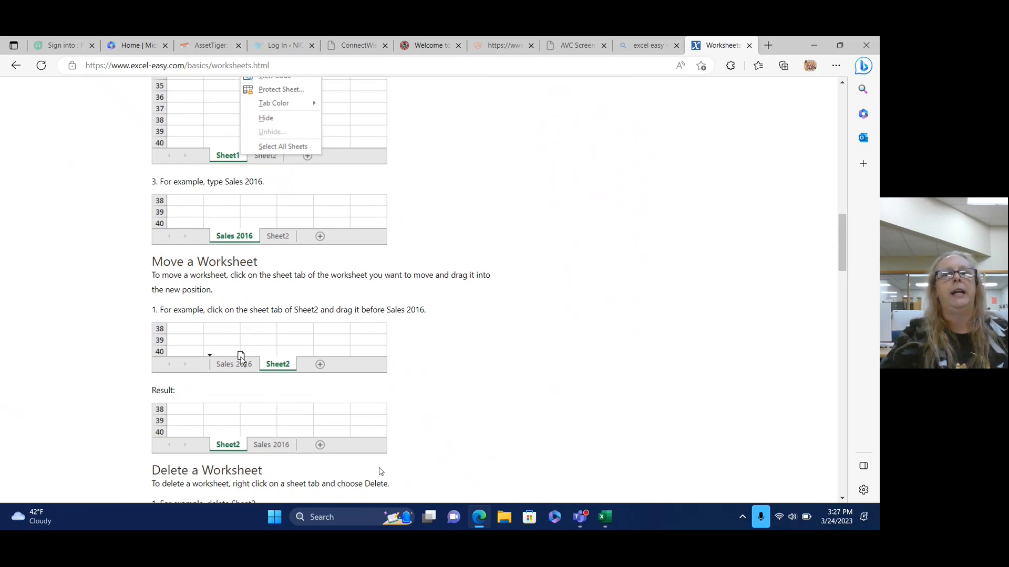
pyautogui.scroll(-6, 507, 439)
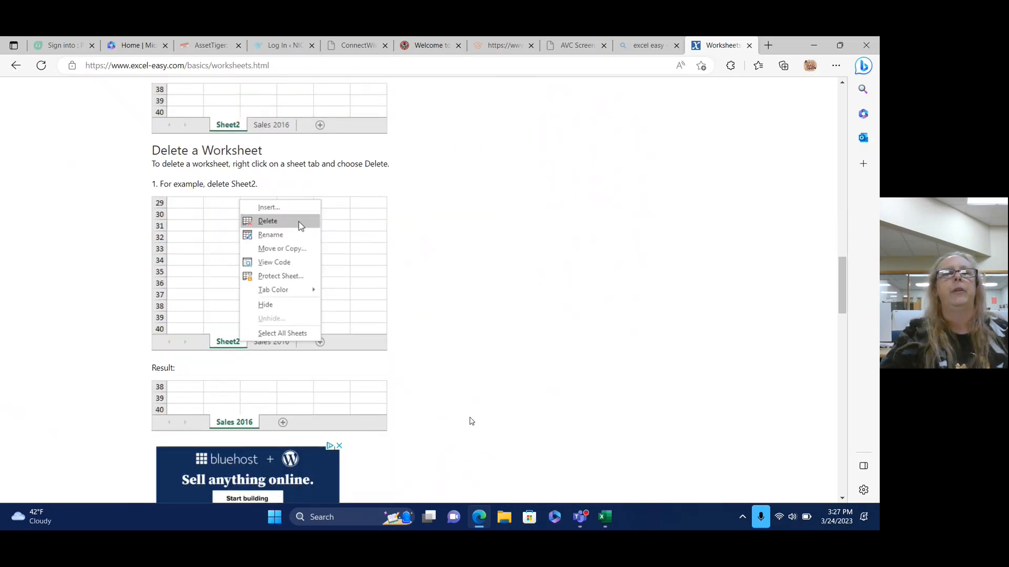
# Delete the Cost, Sheet3 and Sheet4 sheets, keeping only Inventory, then minimize Excel.
pyautogui.click(605, 517)
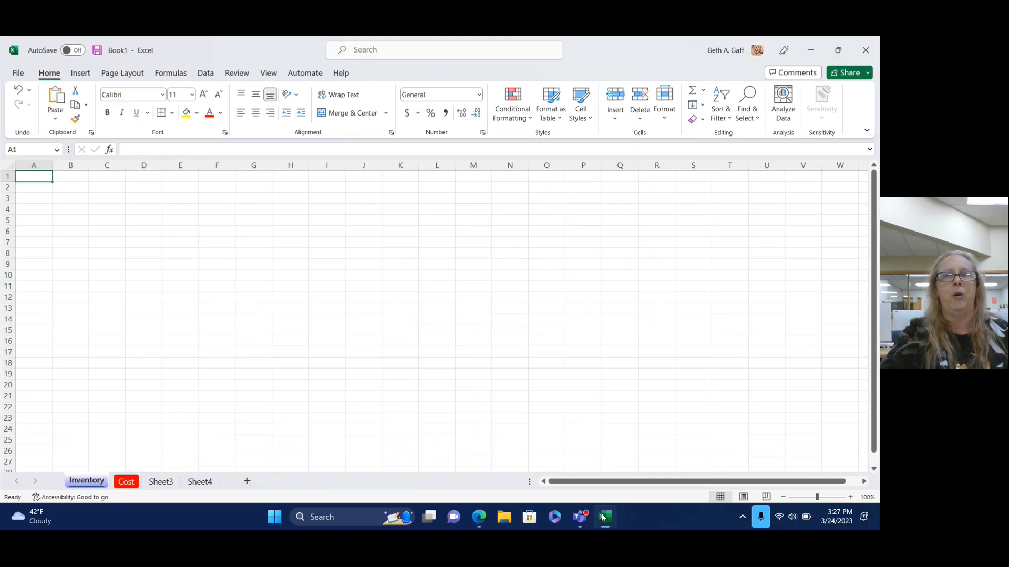
pyautogui.rightClick(125, 483)
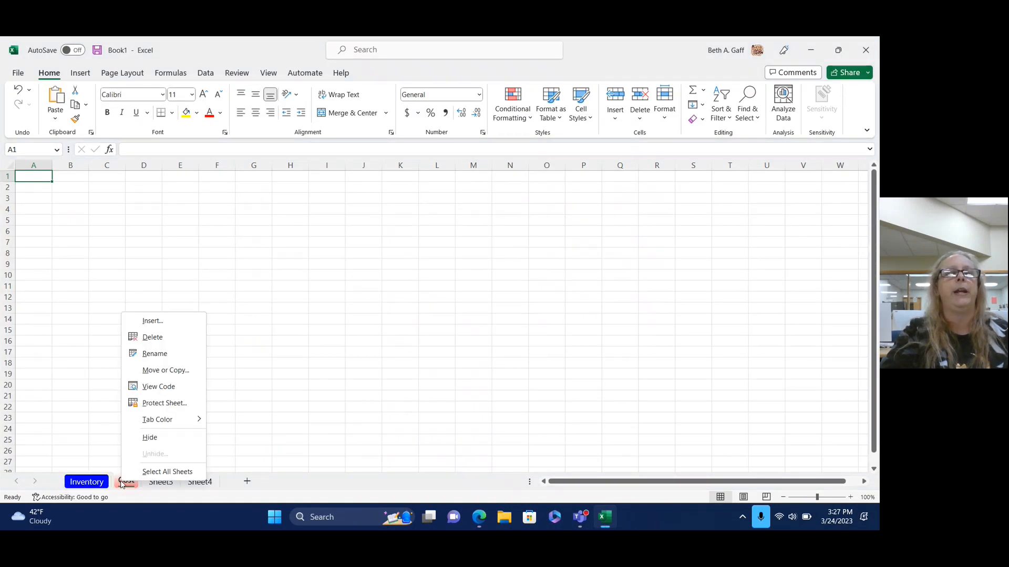
pyautogui.click(160, 338)
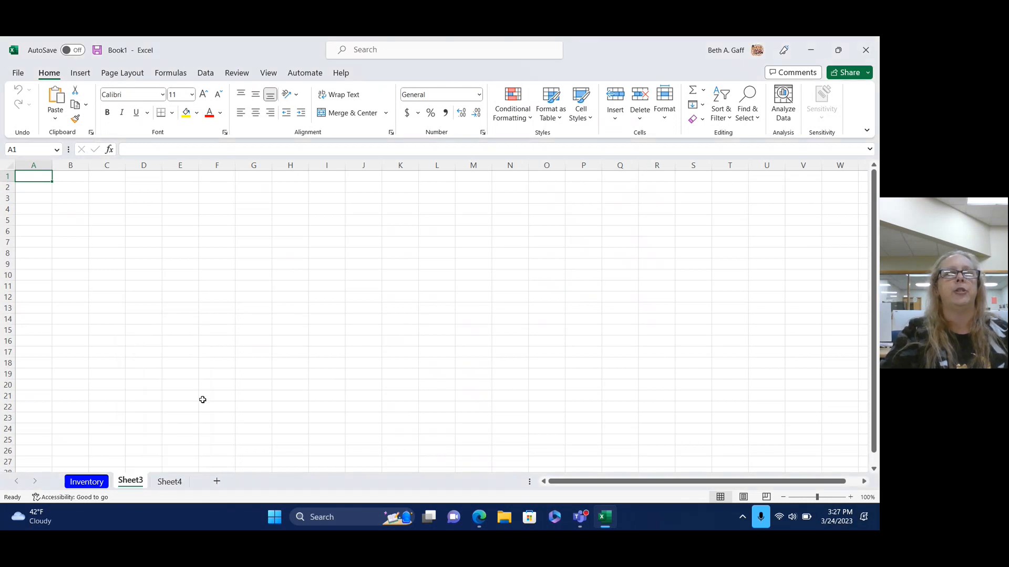
pyautogui.rightClick(131, 481)
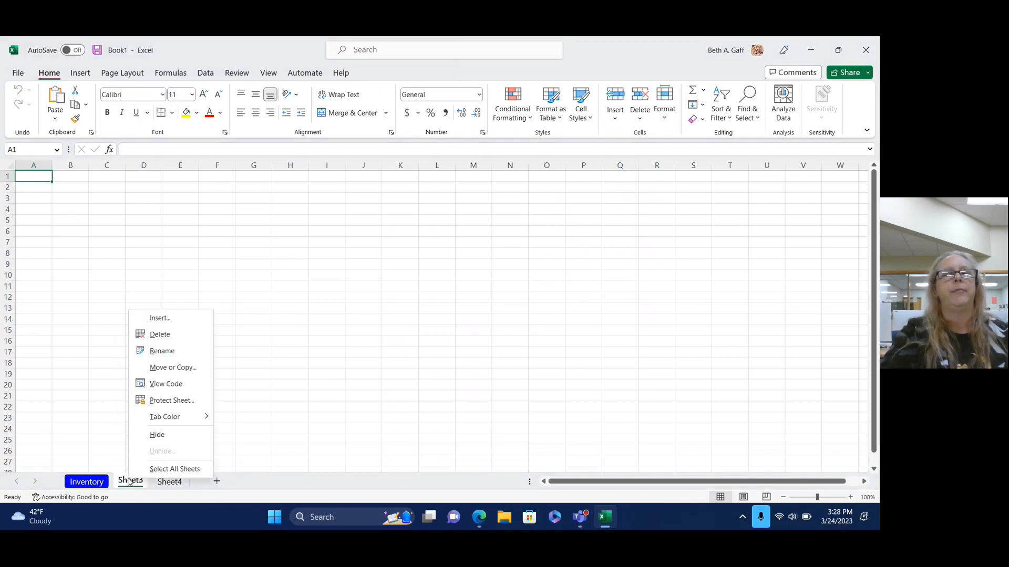
pyautogui.click(170, 339)
pyautogui.rightClick(134, 482)
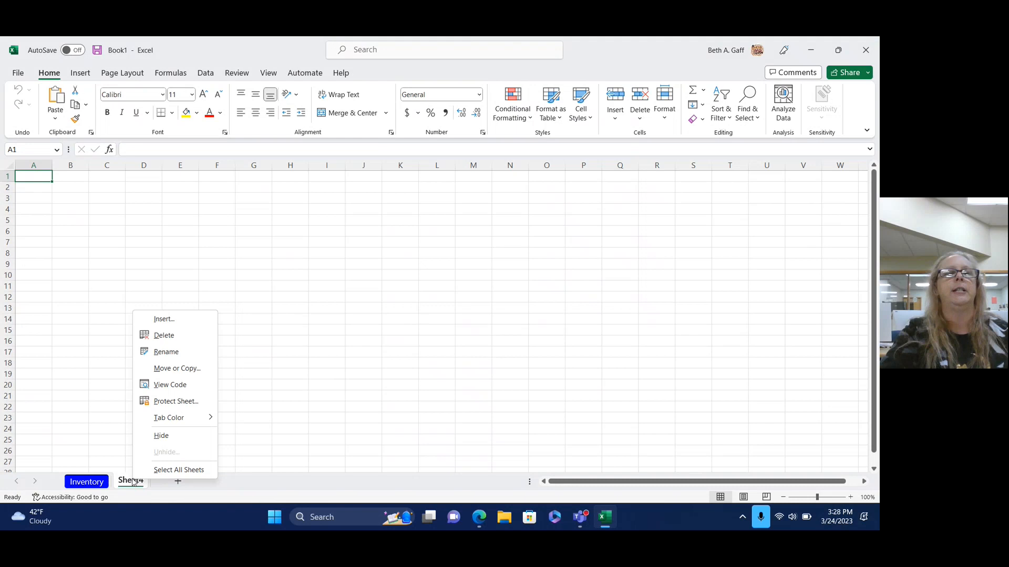
pyautogui.click(167, 337)
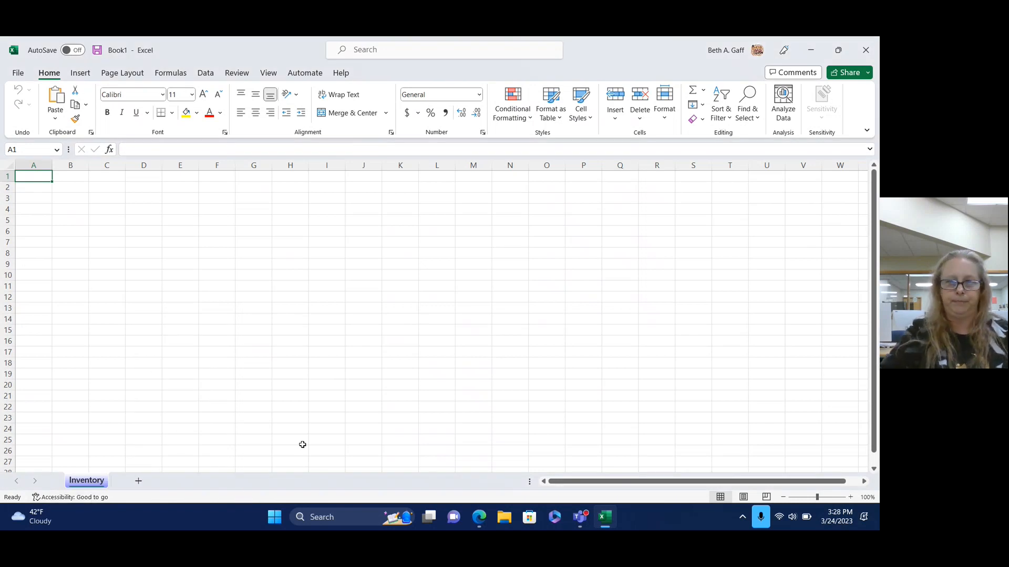
pyautogui.click(605, 518)
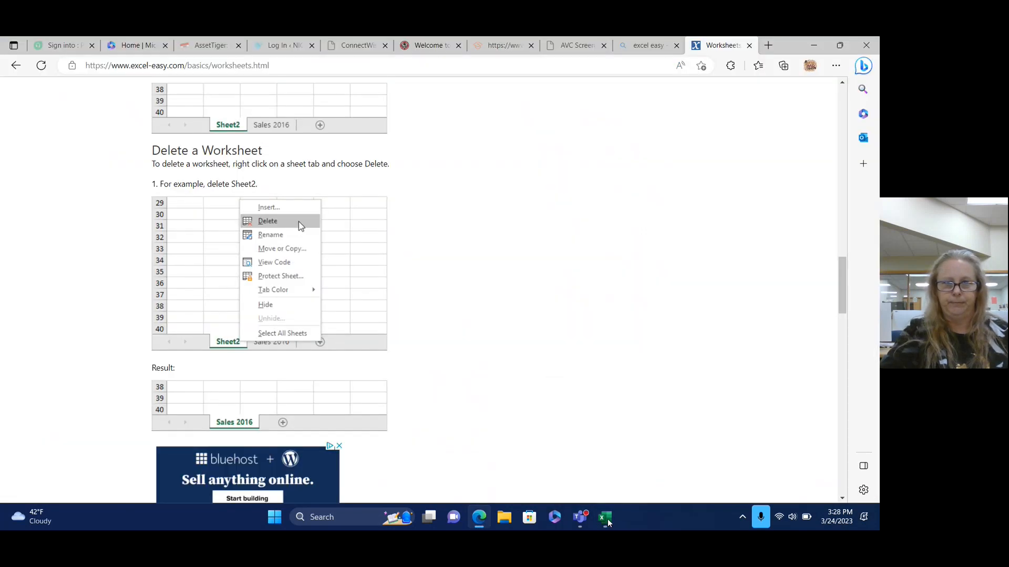
# Read Excel Easy's Format Cells lesson on currency formatting, then bring the Book1 workbook back to the front.
pyautogui.click(15, 65)
pyautogui.scroll(-2, 380, 260)
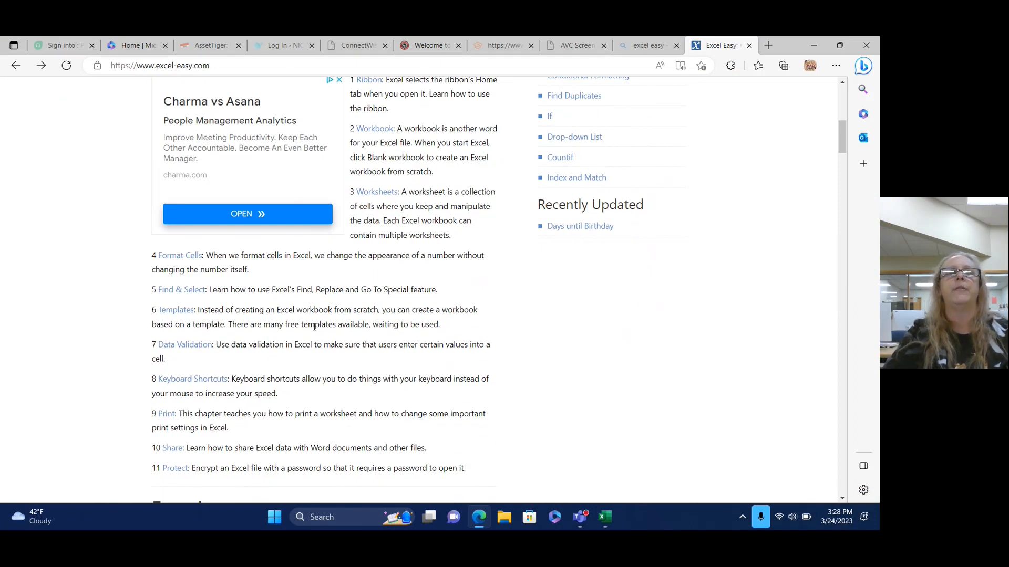
pyautogui.click(174, 256)
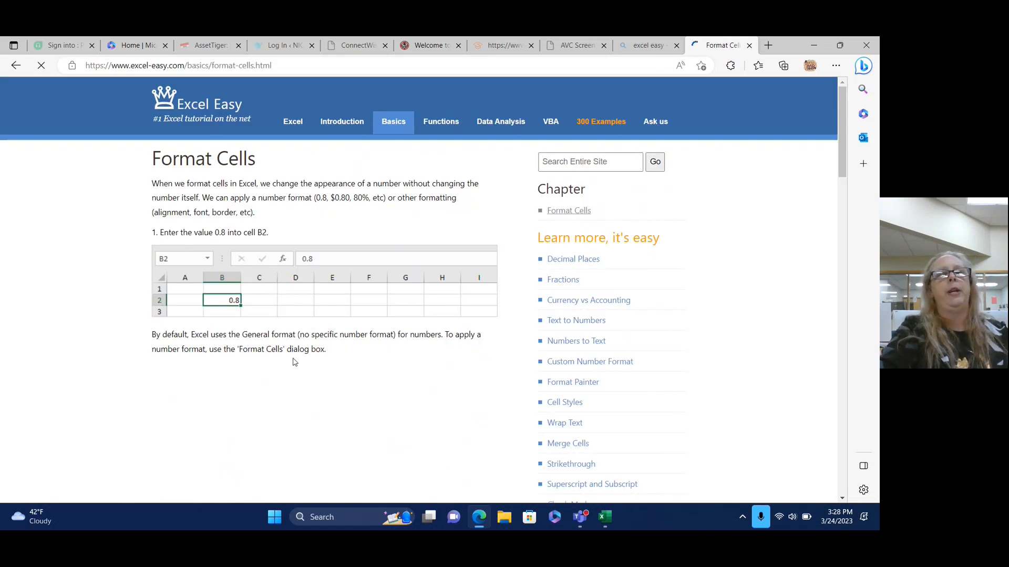
pyautogui.scroll(-8, 294, 362)
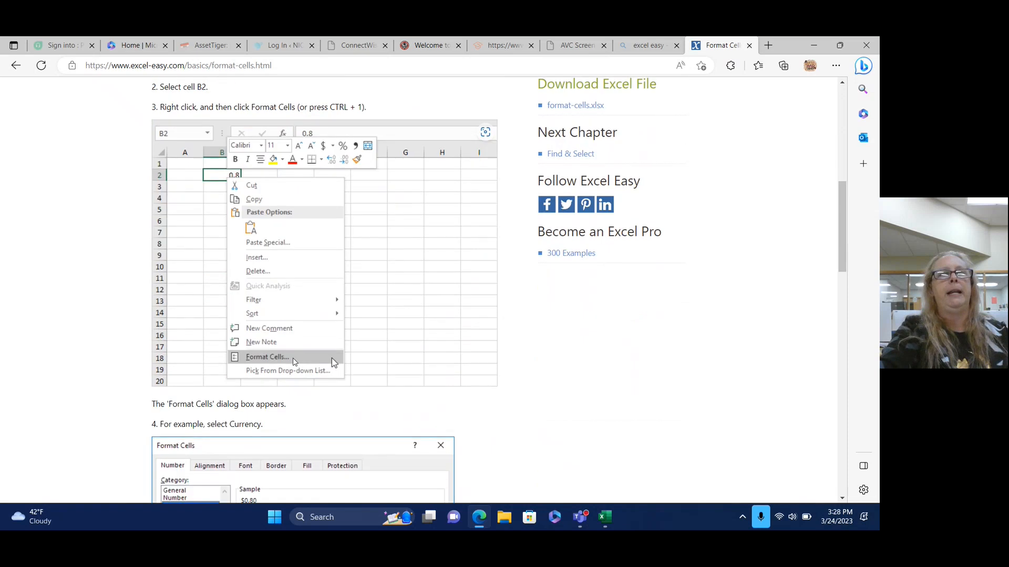
pyautogui.scroll(-8, 294, 363)
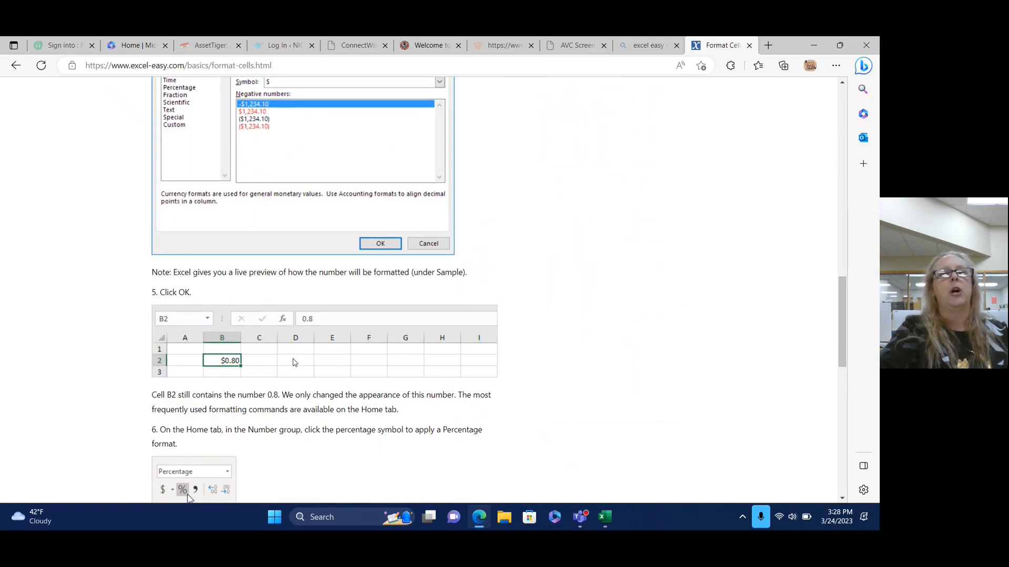
pyautogui.click(606, 517)
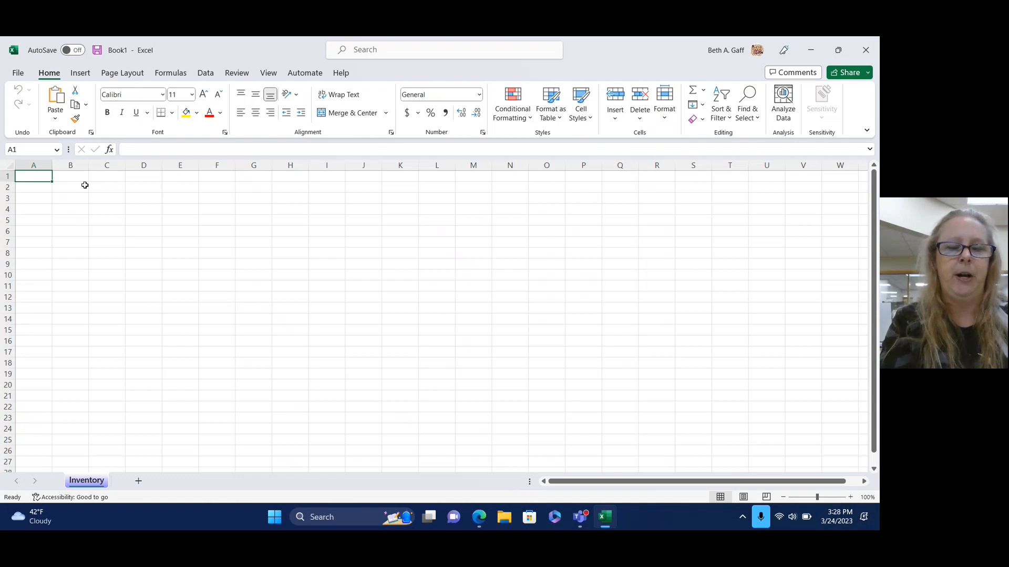
# Correct the typos so cell A1 reads 'PPL PAWN SHOP', then reselect A1.
pyautogui.write('PPL P')
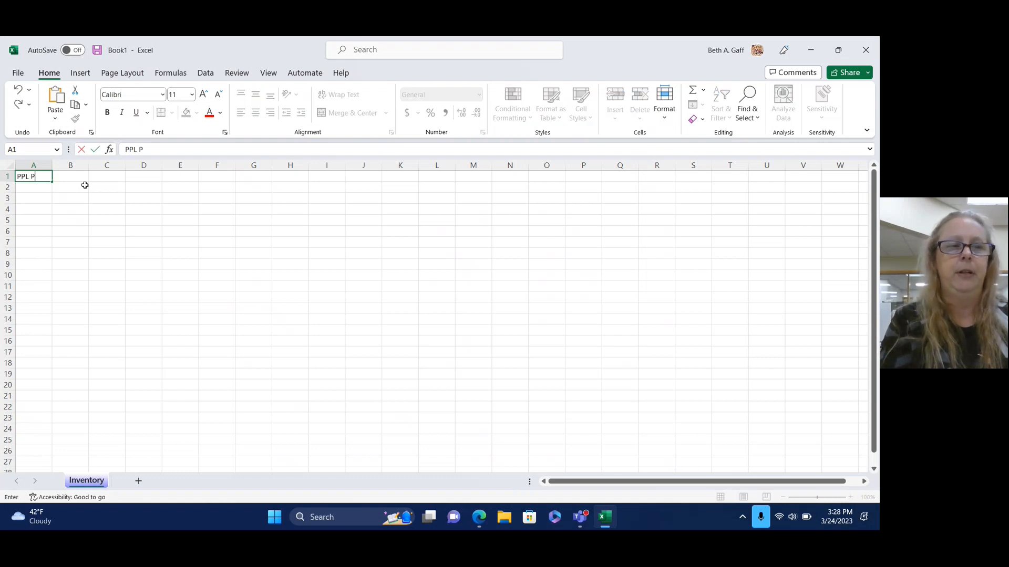
pyautogui.write('arts')
pyautogui.press('BackSpace')
pyautogui.press('BackSpace')
pyautogui.press('BackSpace')
pyautogui.press('BackSpace')
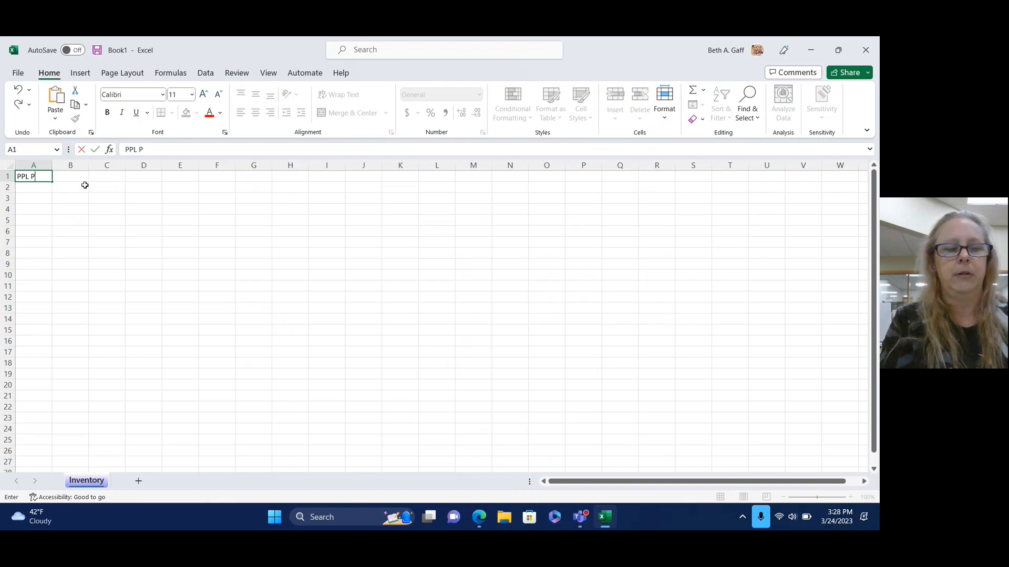
pyautogui.write('AWN AH')
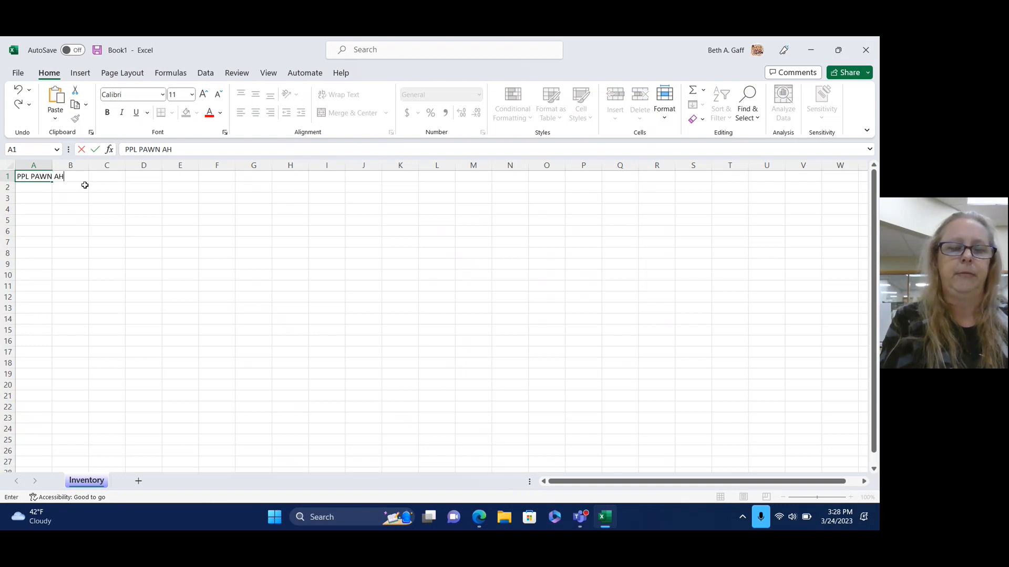
pyautogui.write('OP')
pyautogui.press('BackSpace')
pyautogui.press('BackSpace')
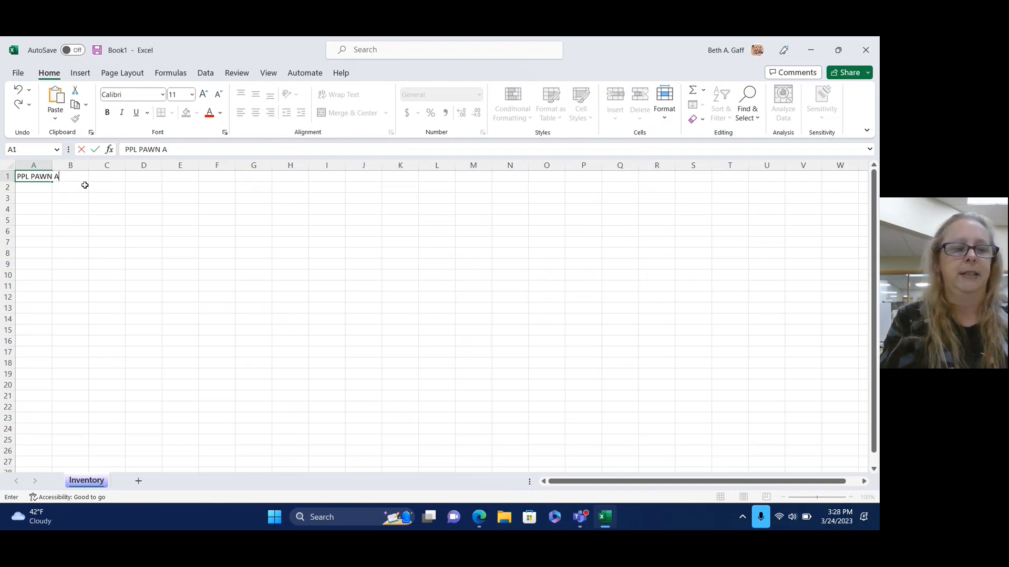
pyautogui.press('BackSpace')
pyautogui.write('SHOP')
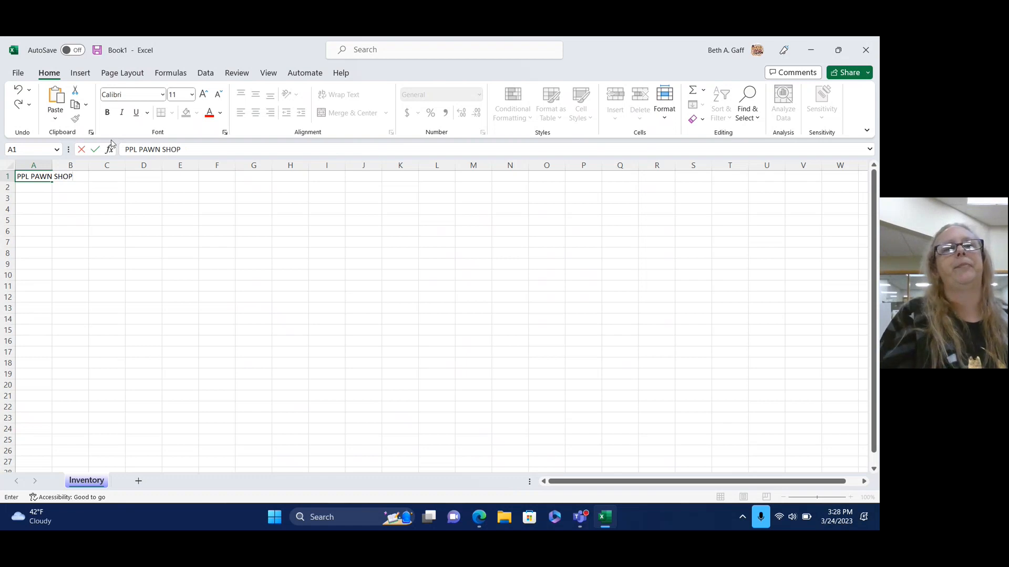
pyautogui.click(130, 278)
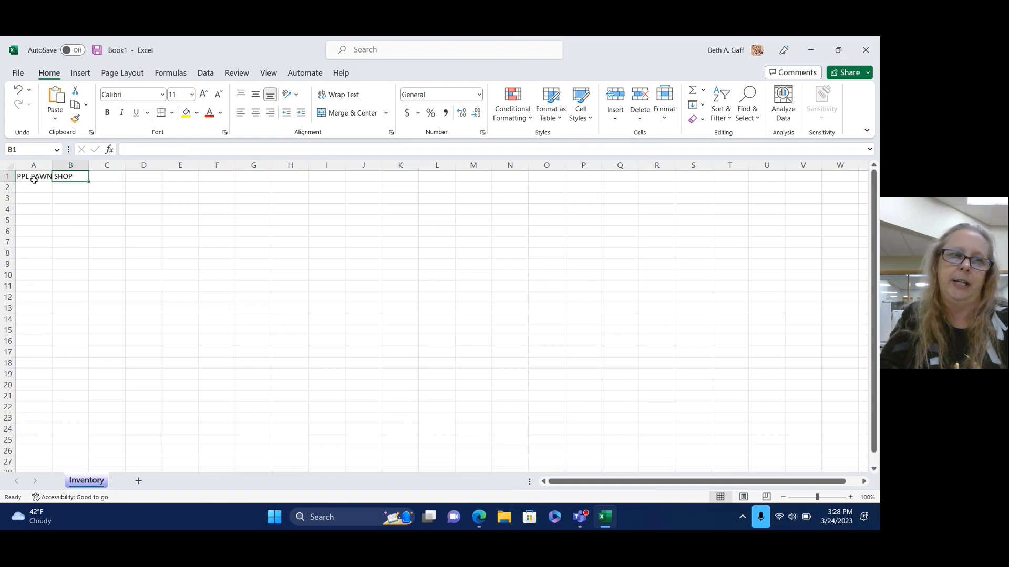
pyautogui.click(28, 178)
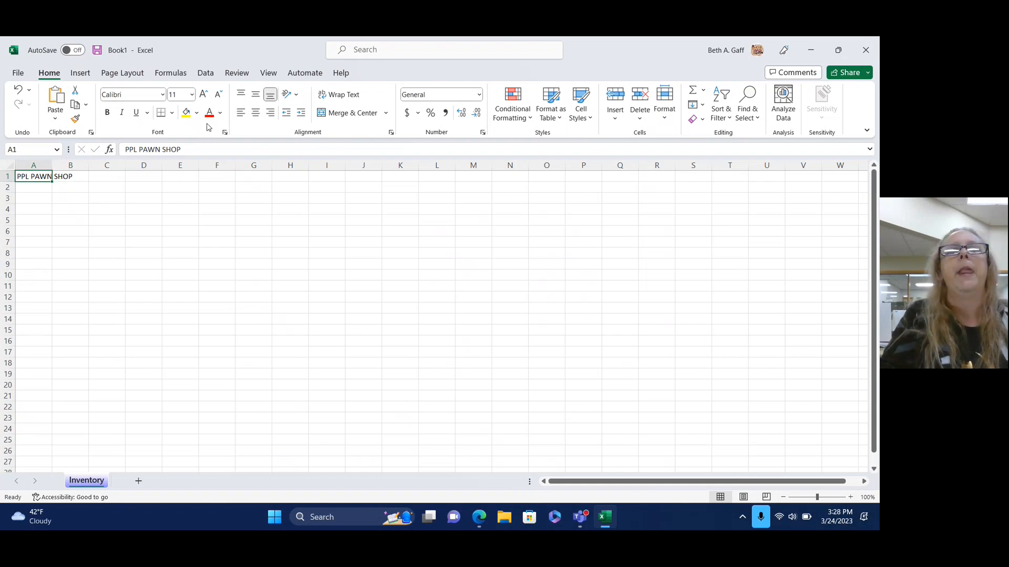
# Adjust the A1 title's font size up and down until it rests at 18 point.
pyautogui.click(203, 94)
pyautogui.click(204, 94)
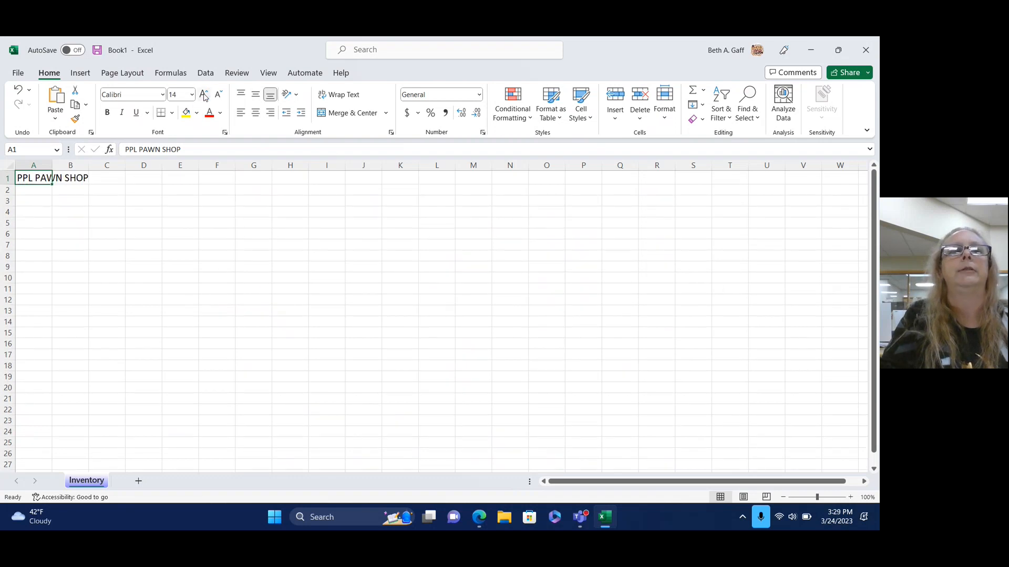
pyautogui.click(204, 94)
pyautogui.click(204, 95)
pyautogui.click(203, 94)
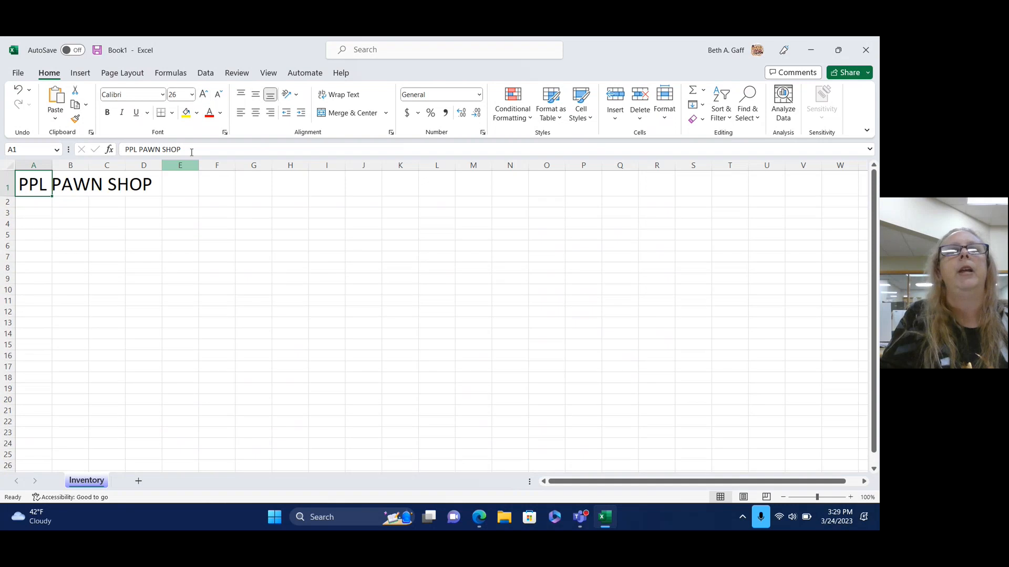
pyautogui.click(219, 95)
pyautogui.click(219, 97)
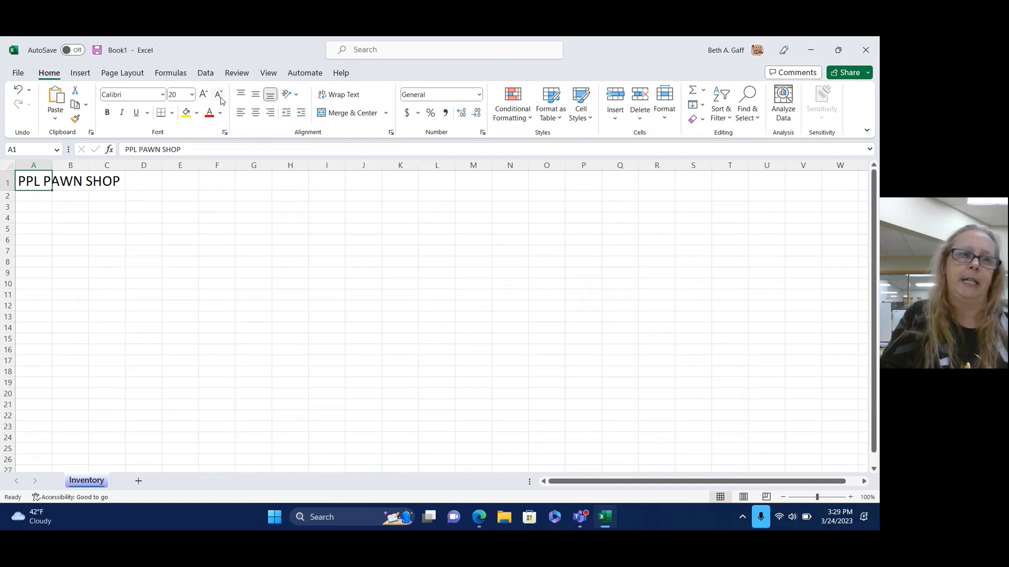
pyautogui.click(220, 96)
pyautogui.click(219, 97)
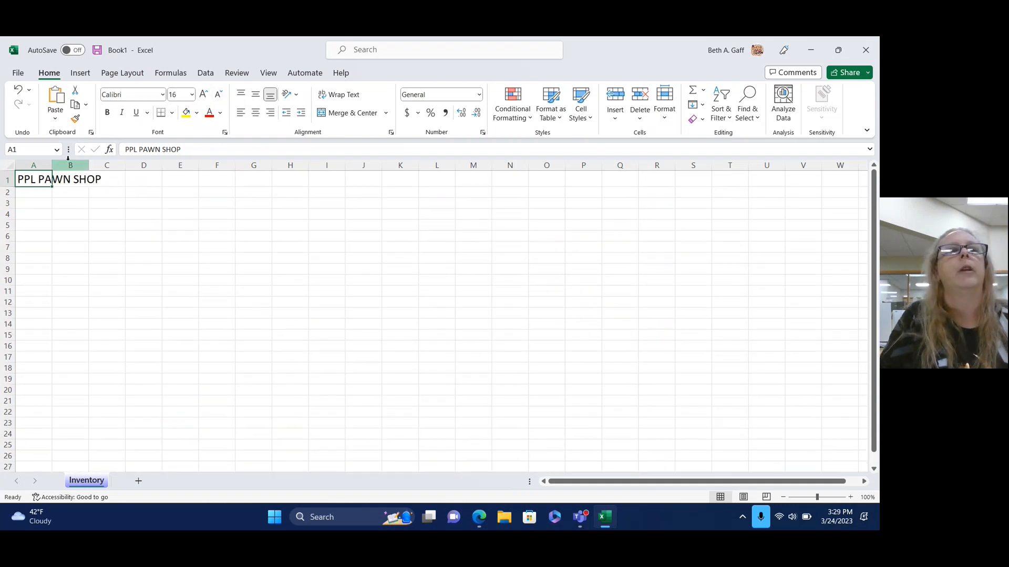
pyautogui.click(126, 76)
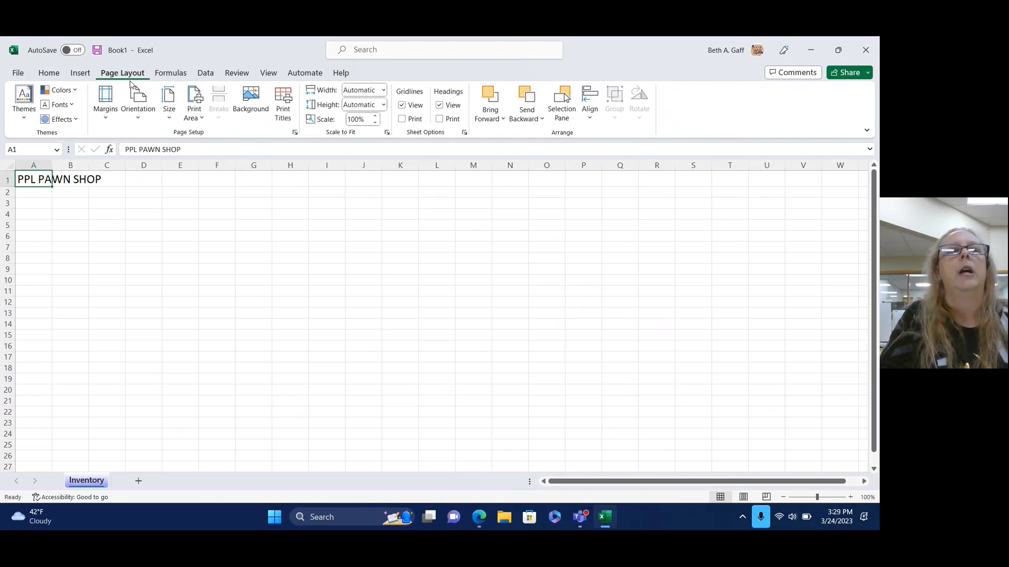
pyautogui.click(49, 73)
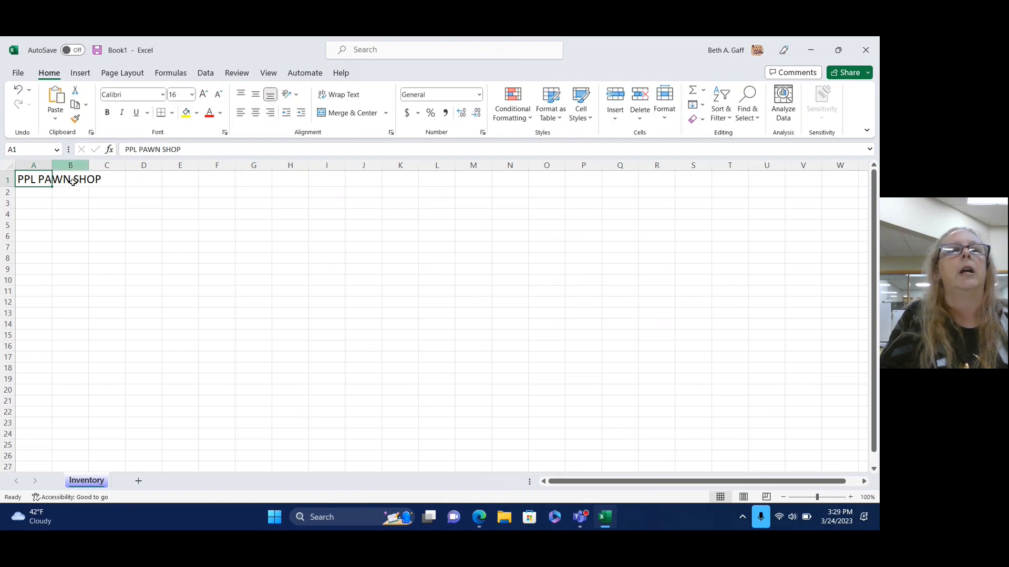
pyautogui.click(203, 96)
pyautogui.click(195, 224)
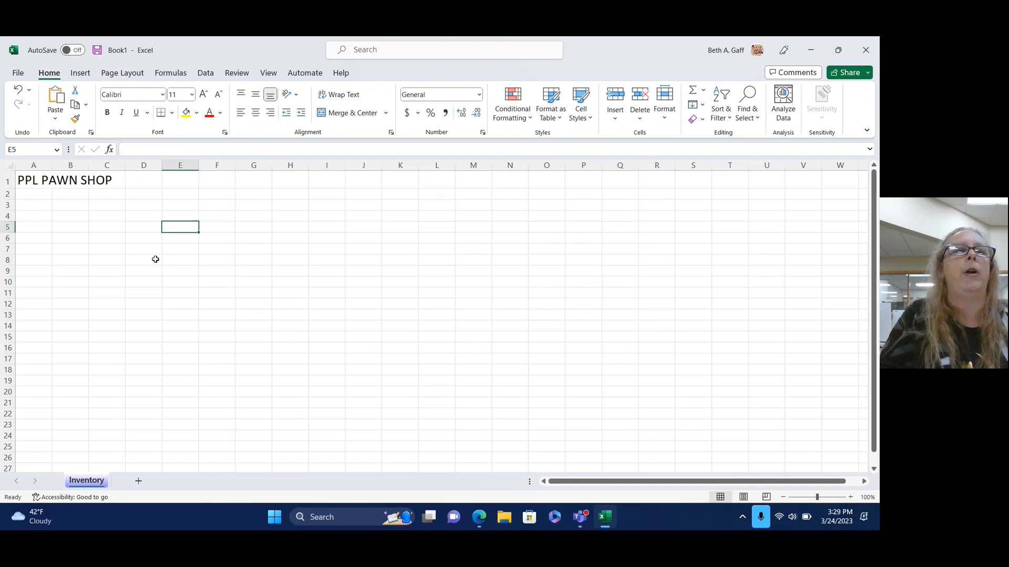
pyautogui.click(19, 180)
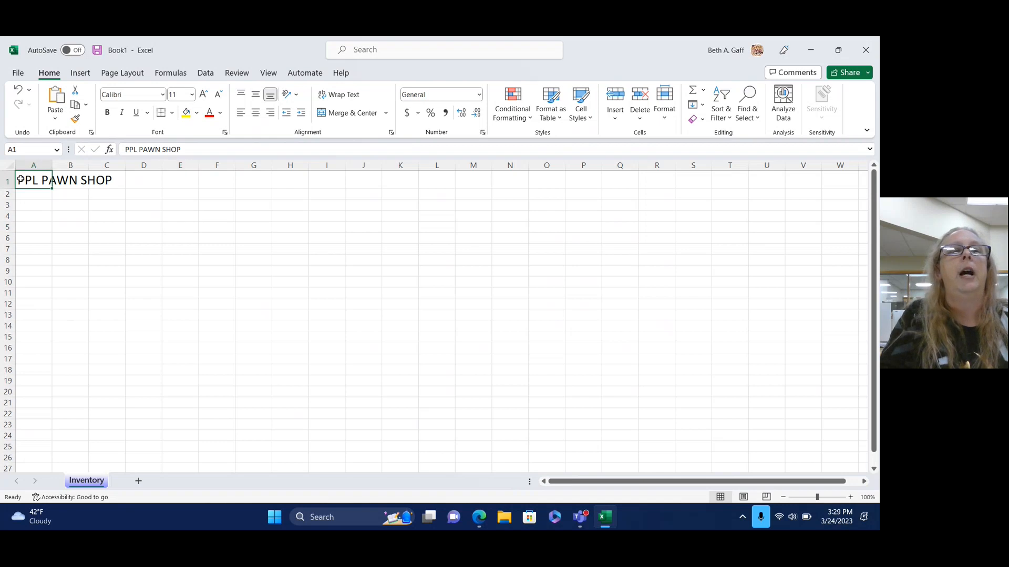
# Fill cells A1:C1 with light orange.
pyautogui.moveTo(19, 180); pyautogui.dragTo(113, 179)
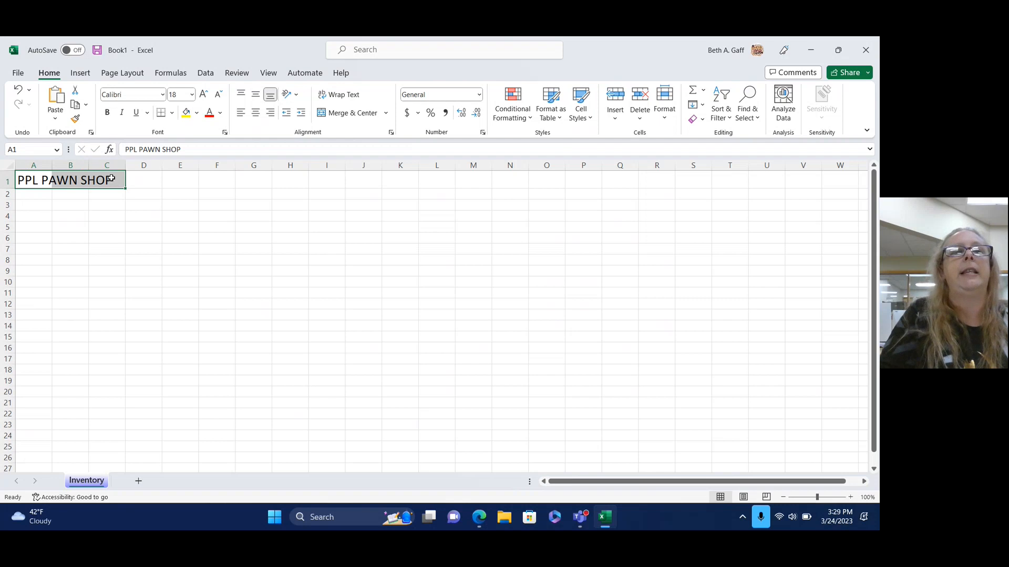
pyautogui.click(196, 113)
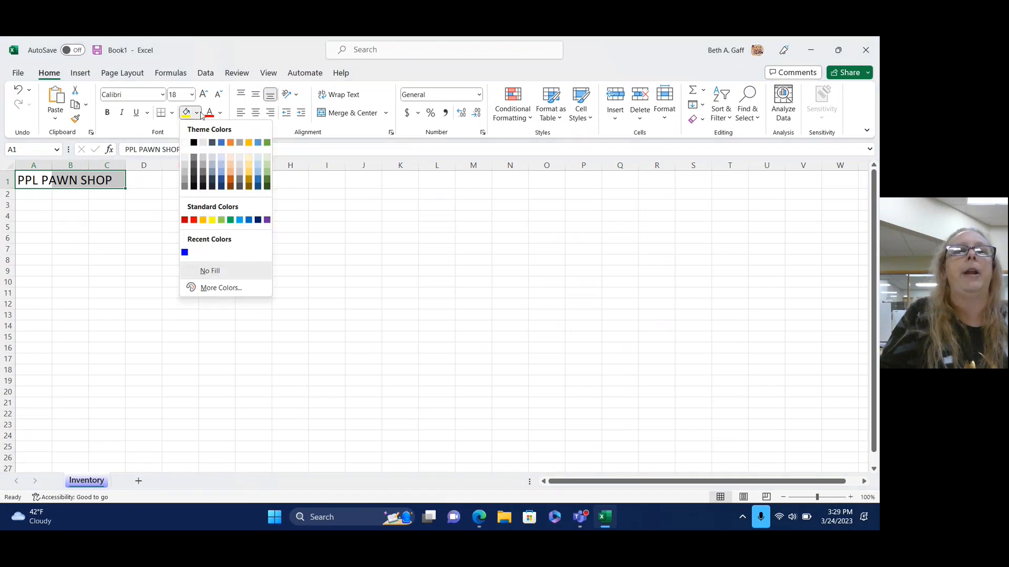
pyautogui.click(229, 166)
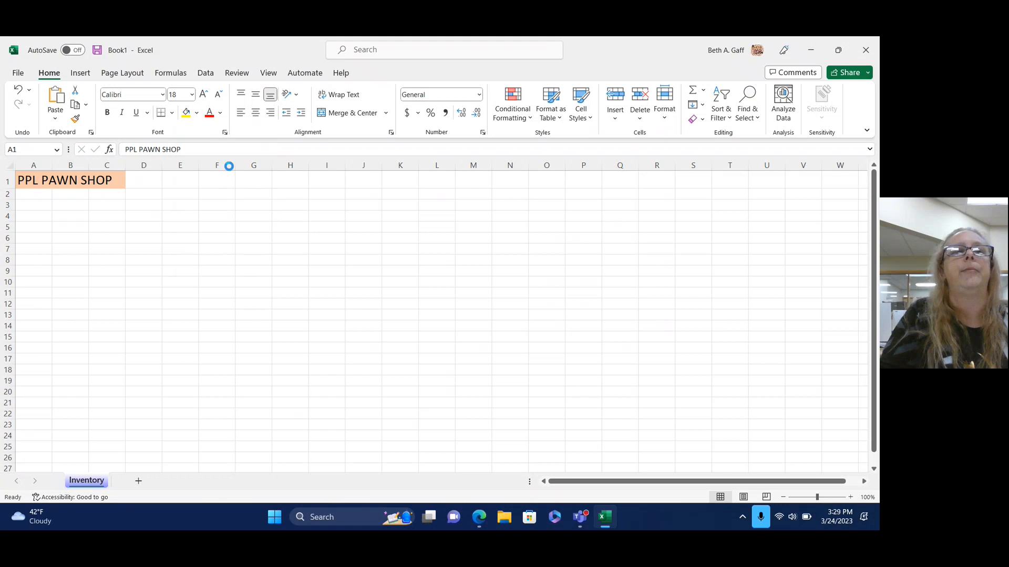
pyautogui.click(188, 272)
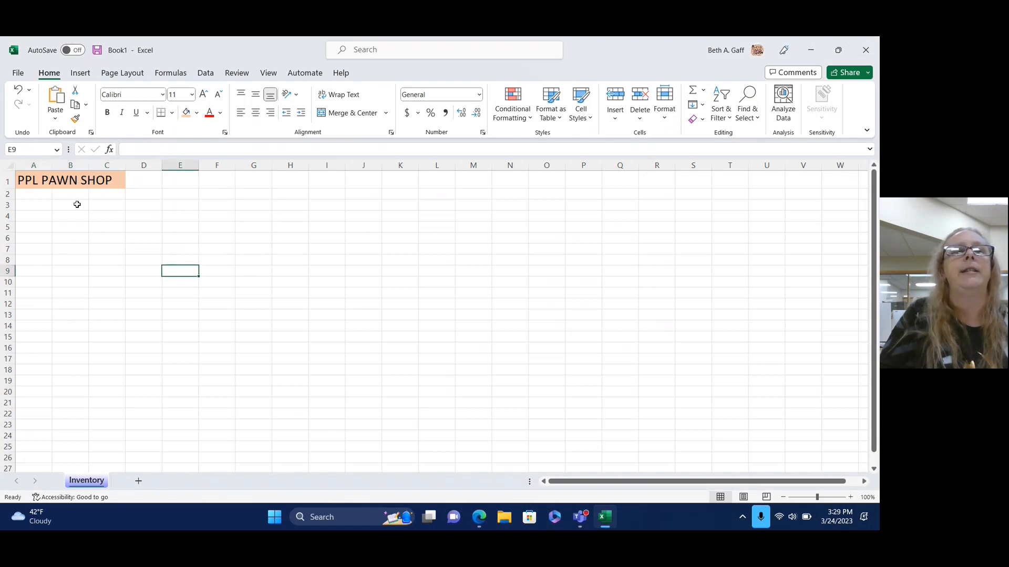
# AutoFit column A so the whole 18-point title shows.
pyautogui.click(23, 197)
pyautogui.click(19, 179)
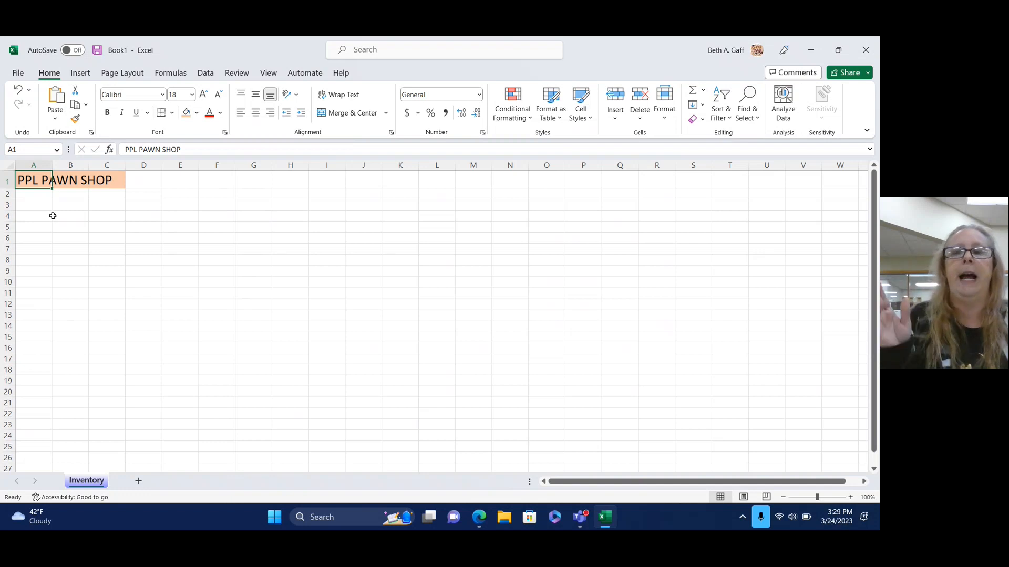
pyautogui.doubleClick(53, 164)
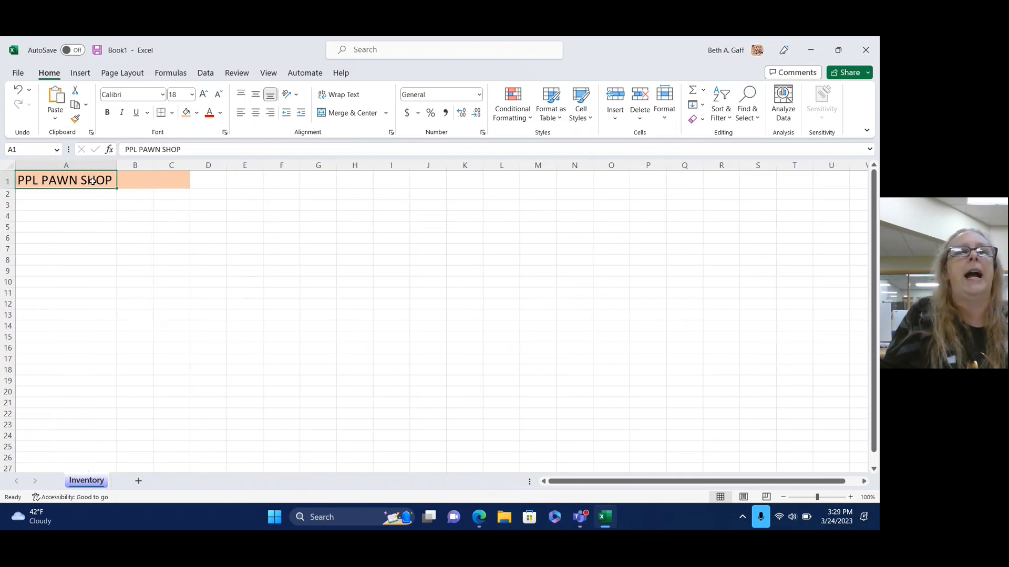
# Set B1:C1 to No Fill, leaving only A1 orange.
pyautogui.click(120, 180)
pyautogui.moveTo(120, 180); pyautogui.dragTo(167, 181)
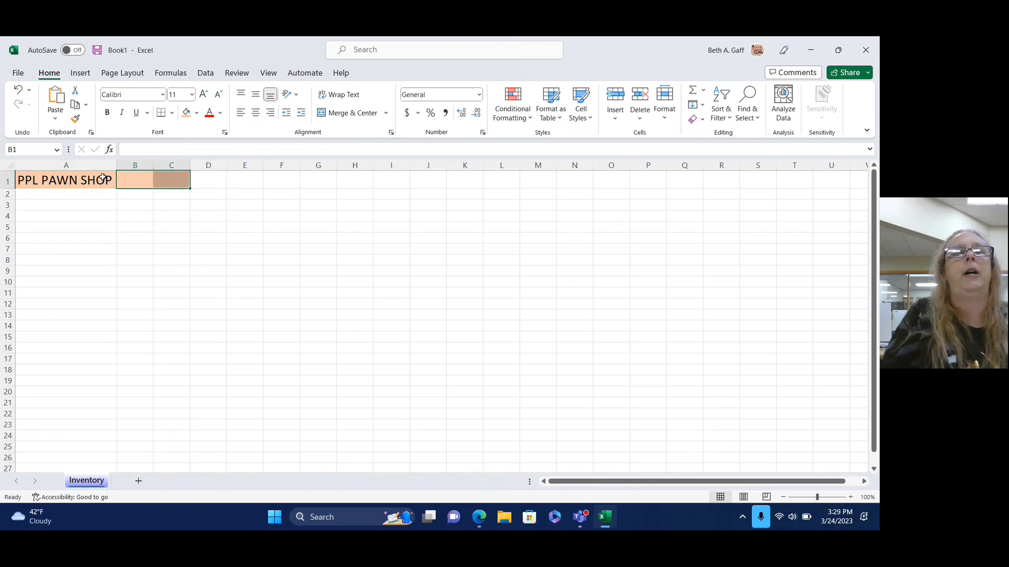
pyautogui.click(197, 113)
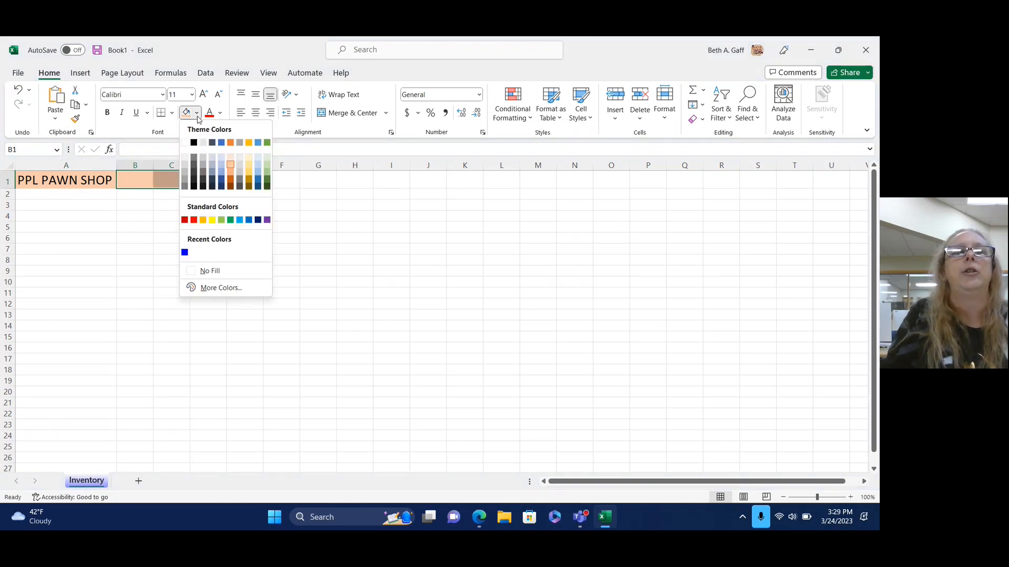
pyautogui.click(209, 271)
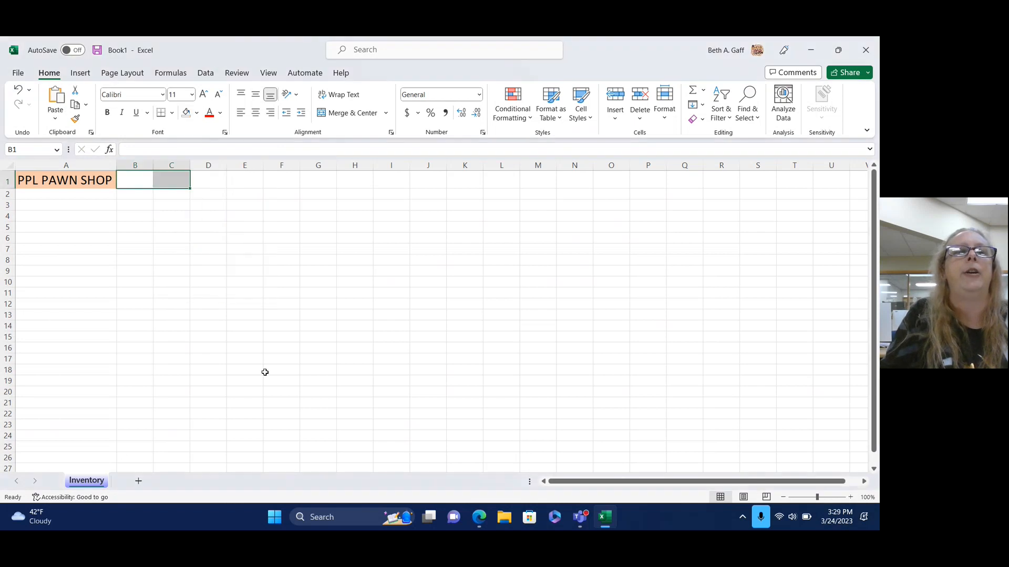
pyautogui.click(264, 372)
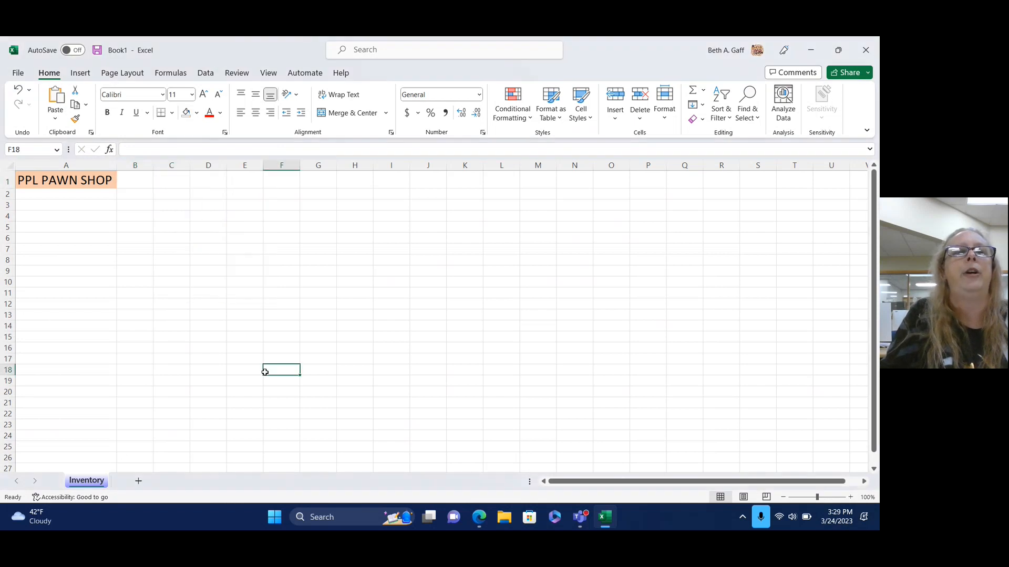
pyautogui.click(82, 181)
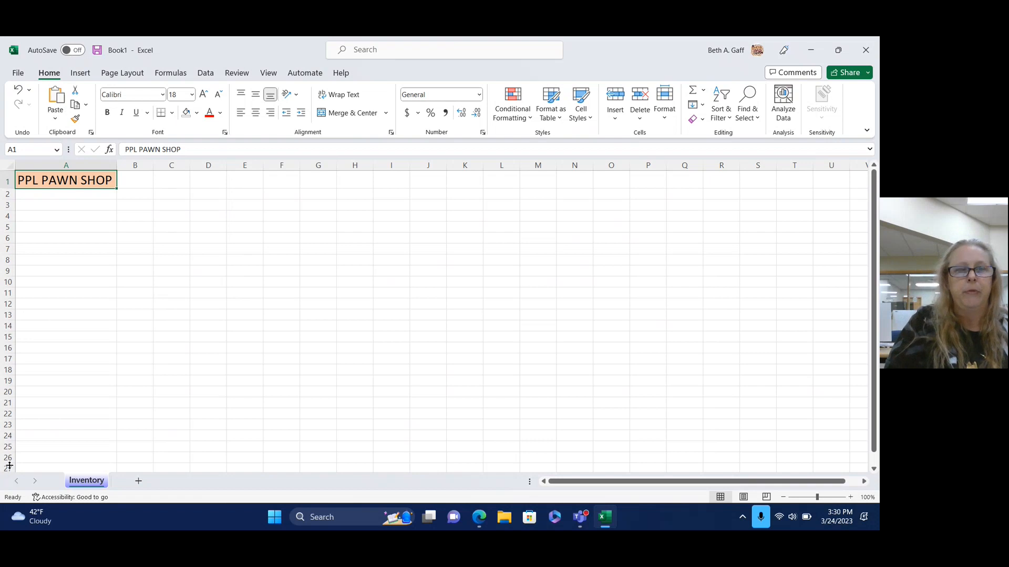
# Set column A to width 20 and enter the heading ITEM in A3.
pyautogui.click(76, 205)
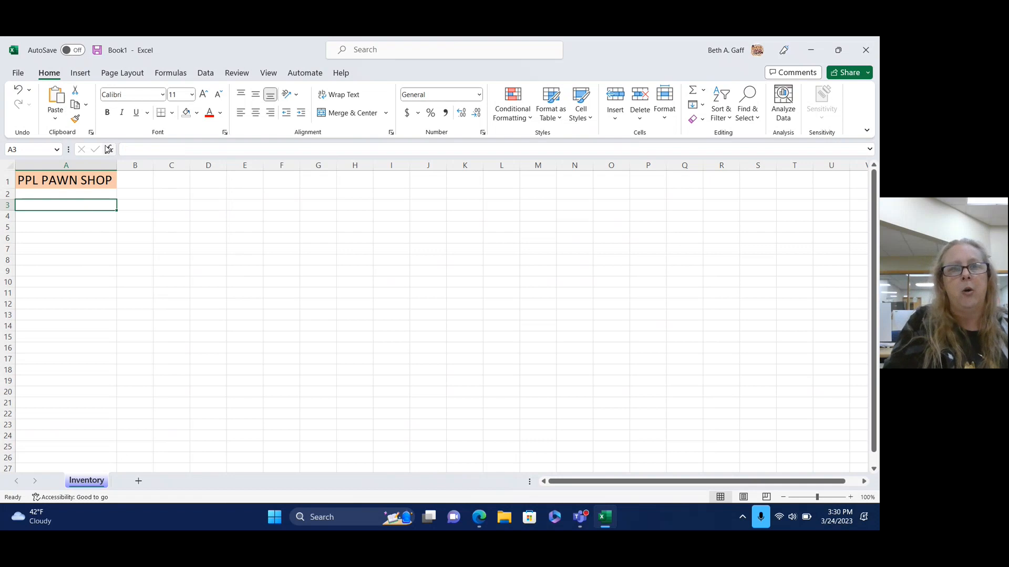
pyautogui.moveTo(116, 166)
pyautogui.mouseDown()
pyautogui.moveTo(87, 166)
pyautogui.moveTo(120, 165)
pyautogui.mouseUp()
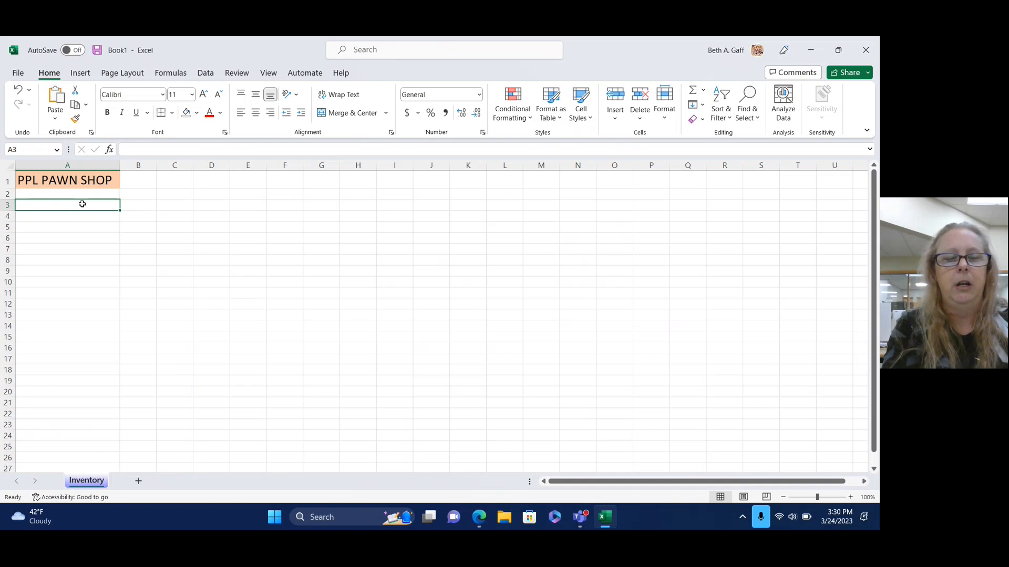
pyautogui.write('ITEM')
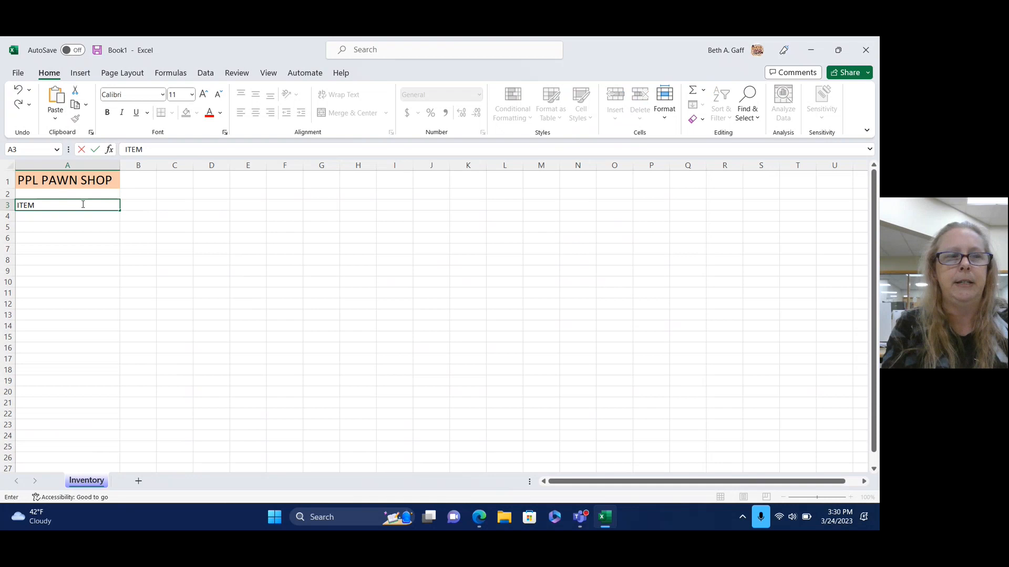
pyautogui.press('Tab')
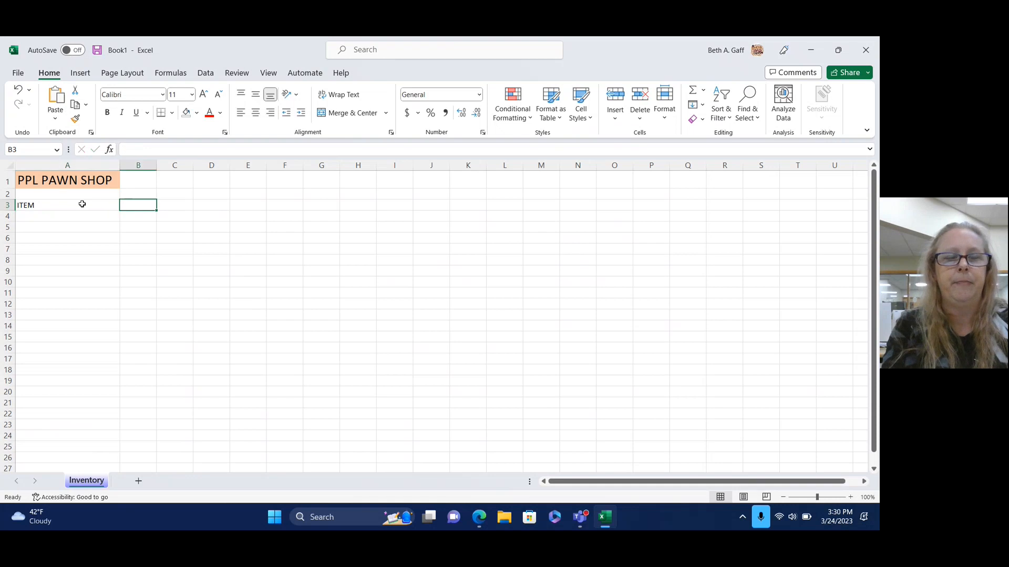
# Enter the headings MY COST, WHOLESALE and PROFIT in B3 through D3.
pyautogui.write('COST')
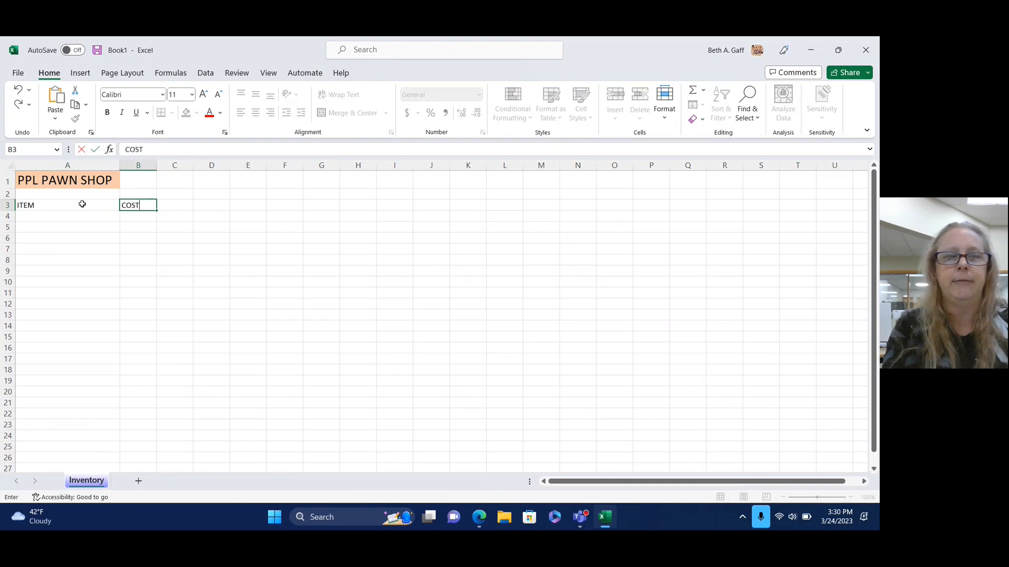
pyautogui.press('BackSpace')
pyautogui.press('BackSpace')
pyautogui.press('BackSpace')
pyautogui.write('MY ')
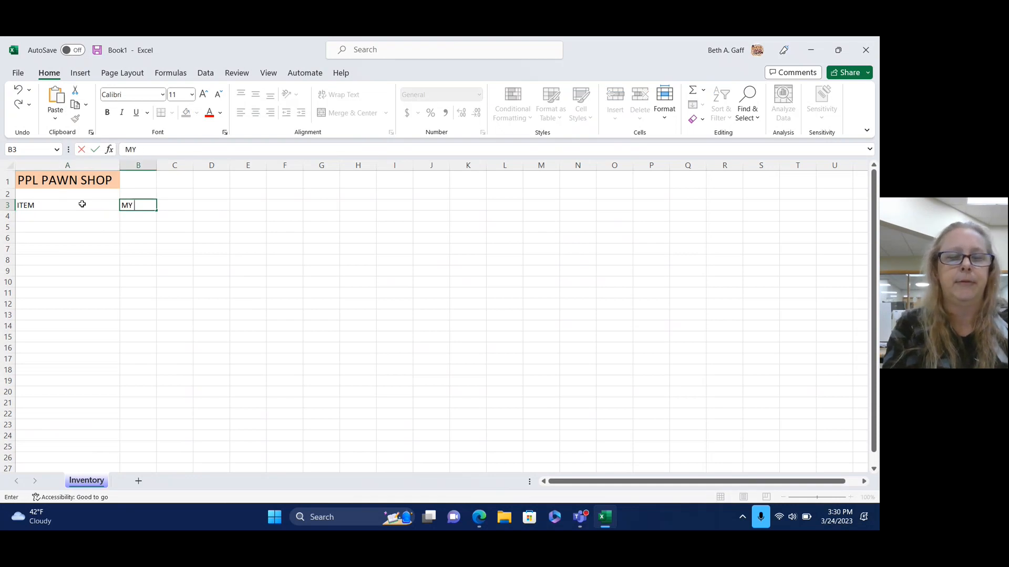
pyautogui.write('COST')
pyautogui.press('Tab')
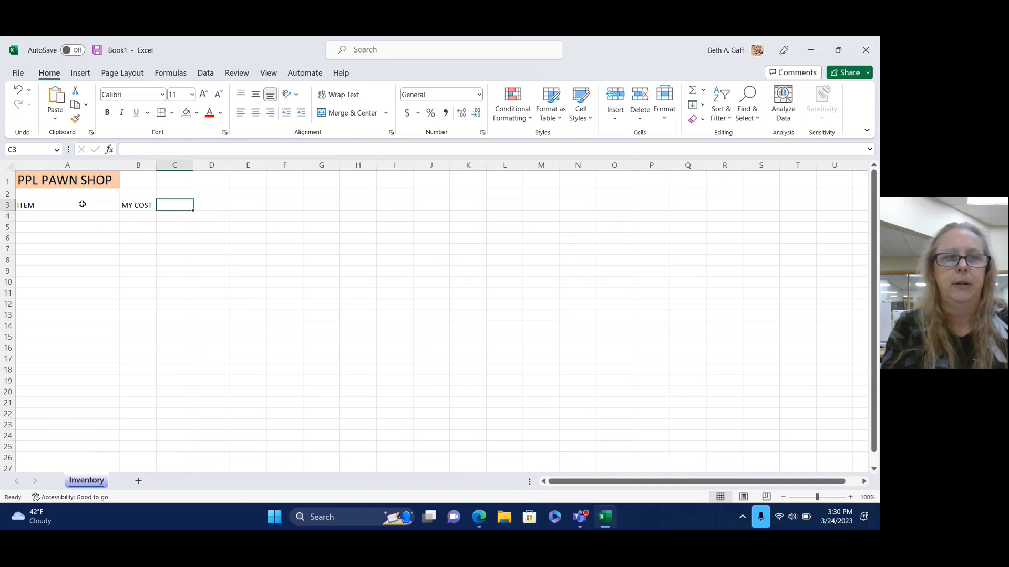
pyautogui.write('WHOLE')
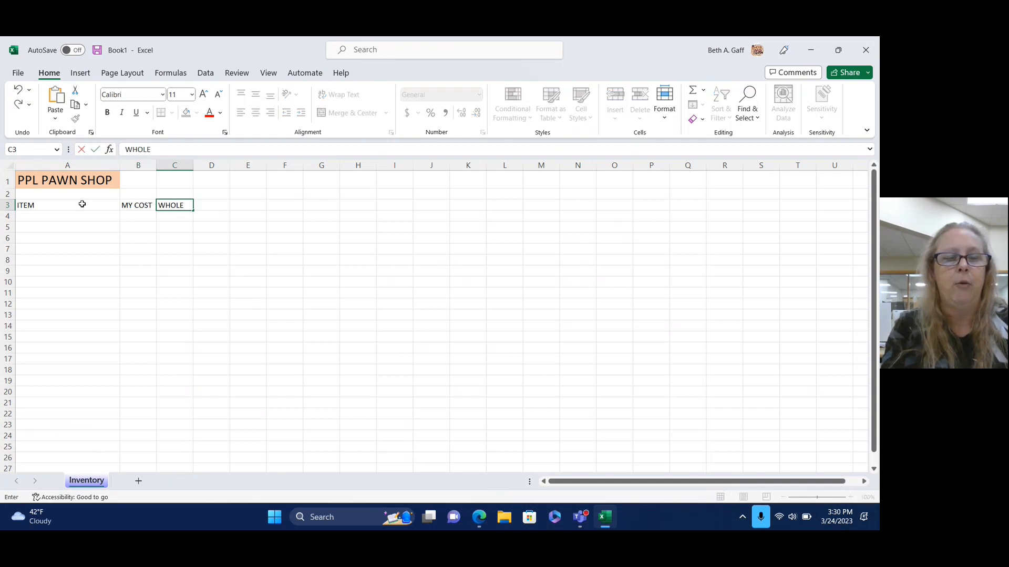
pyautogui.write('SALE')
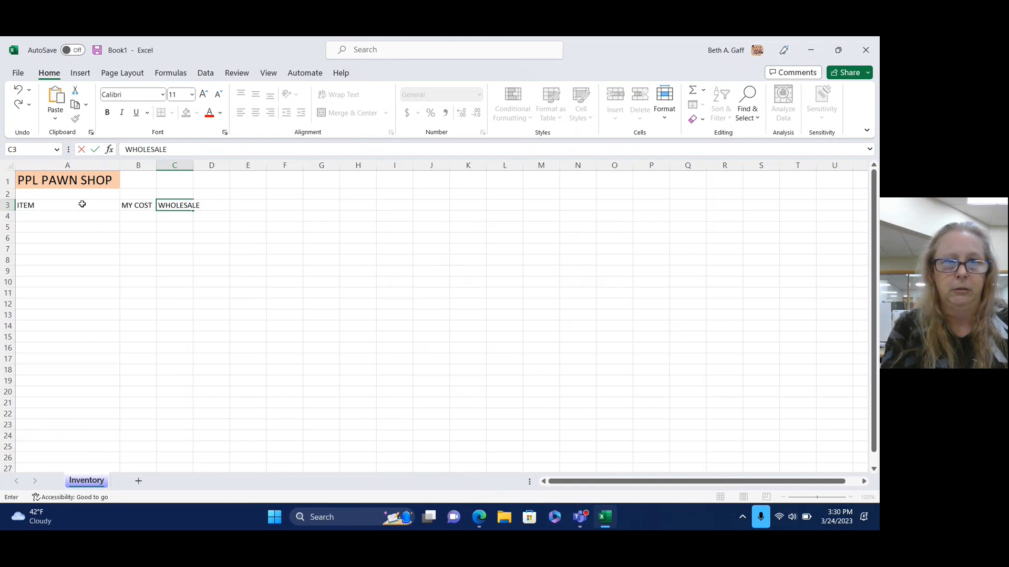
pyautogui.press('Tab')
pyautogui.write('PROFIT')
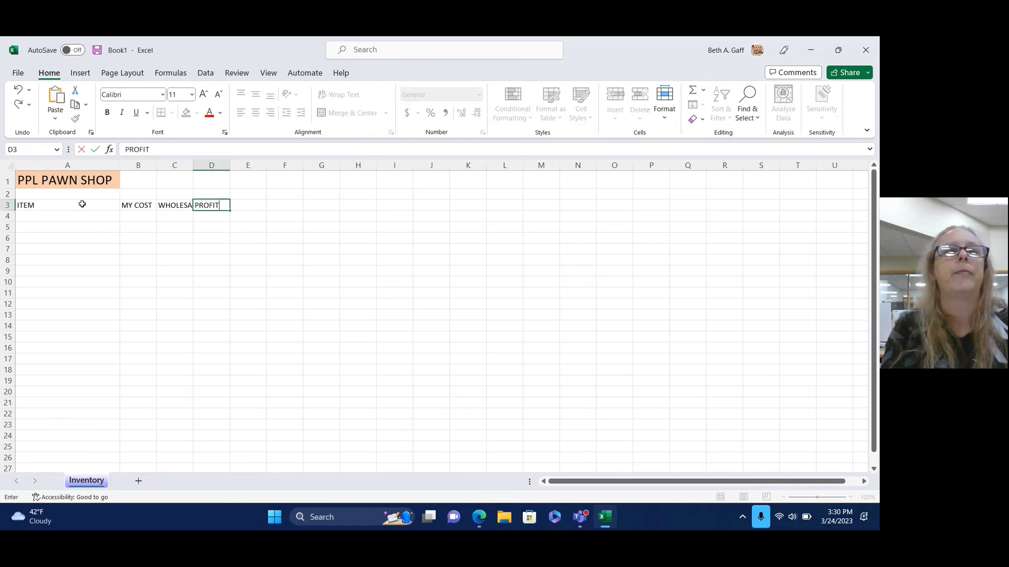
pyautogui.press('Tab')
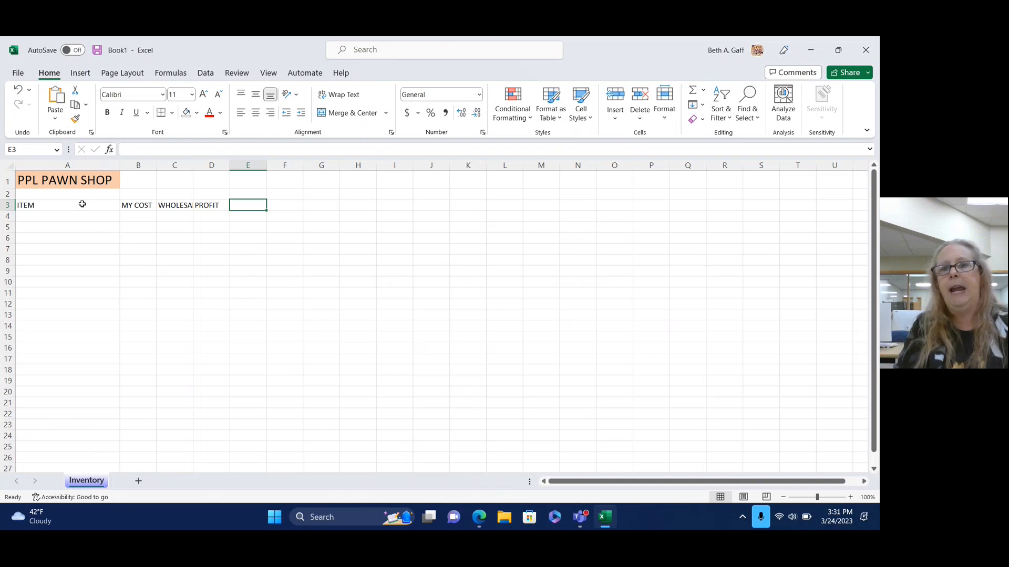
# AutoFit column C and widen it slightly more so WHOLESALE fits fully.
pyautogui.click(80, 208)
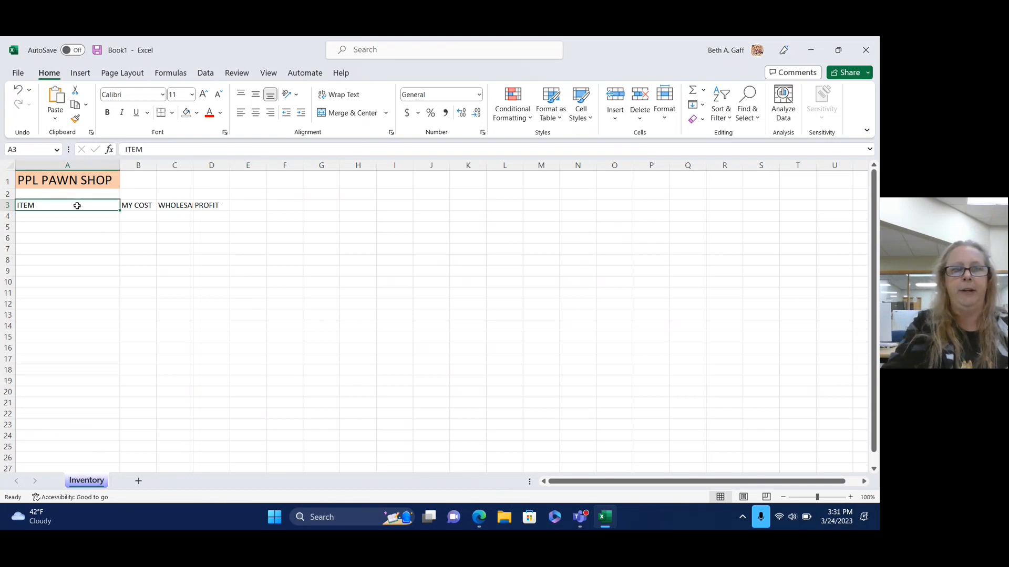
pyautogui.click(140, 207)
pyautogui.click(174, 209)
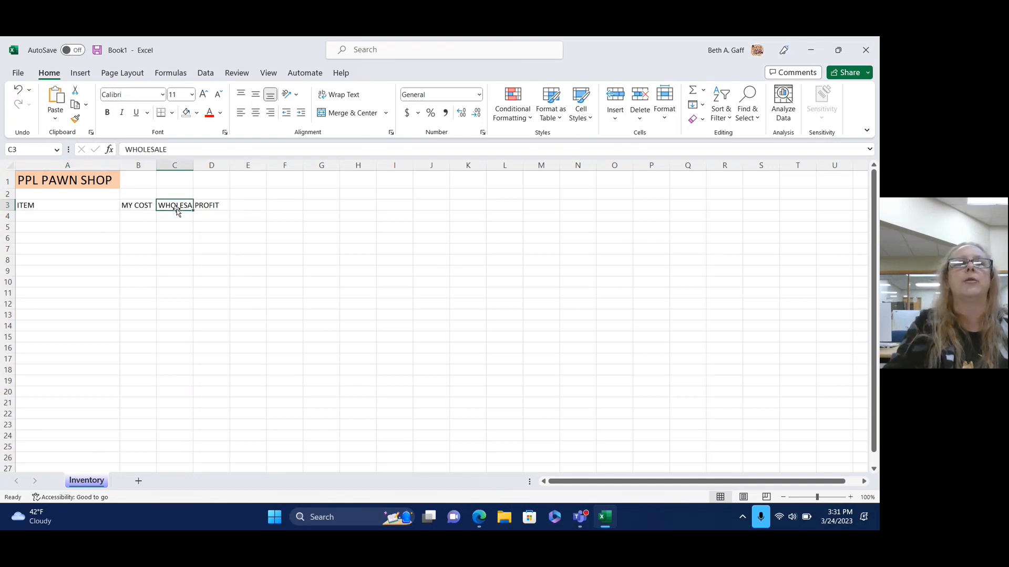
pyautogui.click(202, 207)
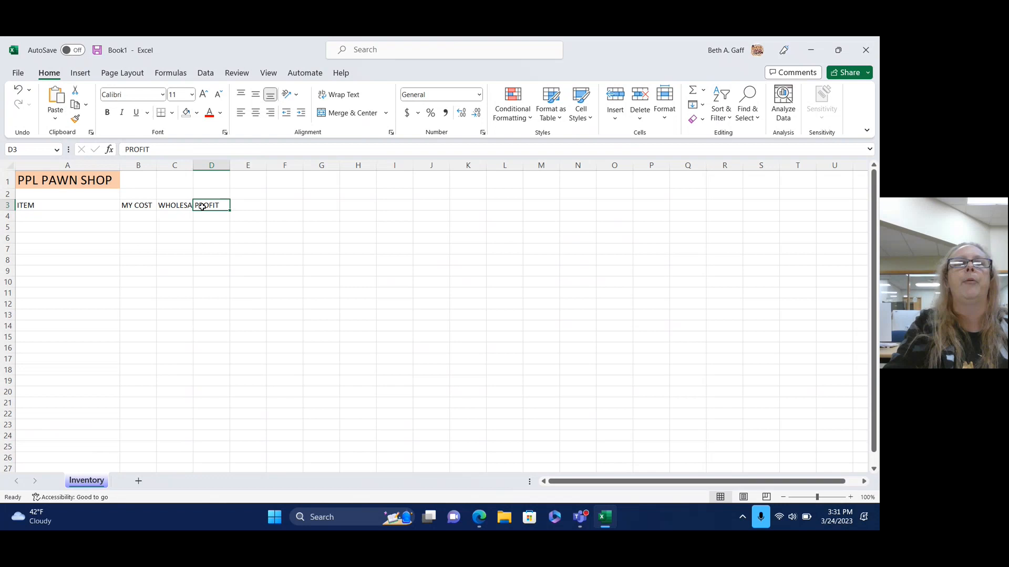
pyautogui.click(171, 206)
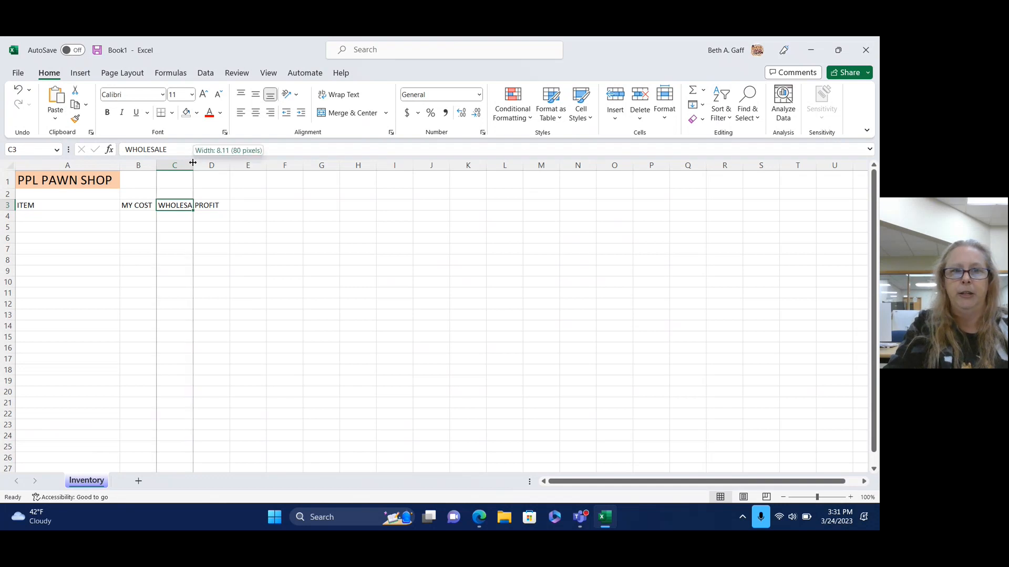
pyautogui.doubleClick(192, 163)
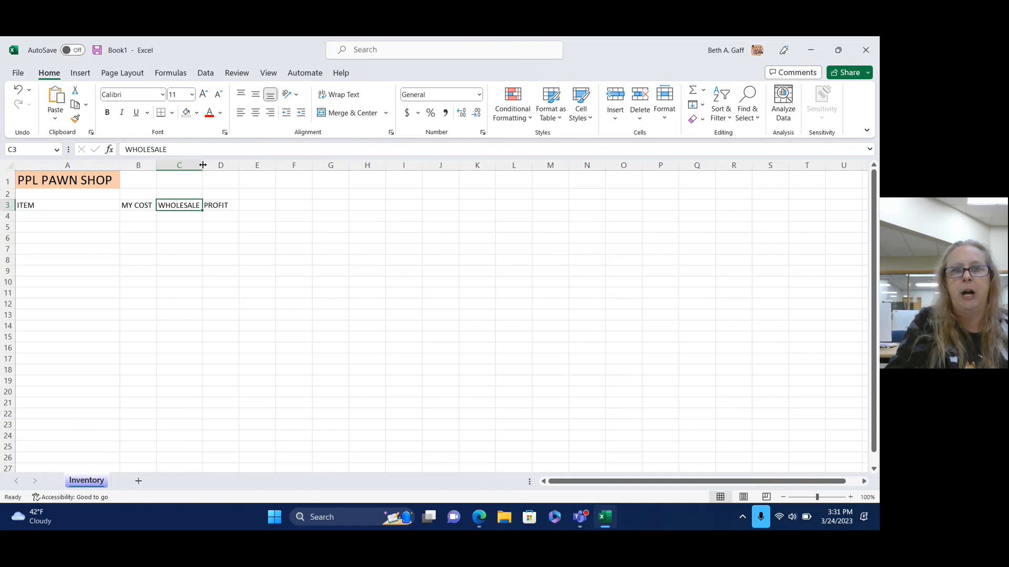
pyautogui.moveTo(202, 165)
pyautogui.mouseDown()
pyautogui.moveTo(222, 165)
pyautogui.moveTo(212, 167)
pyautogui.mouseUp()
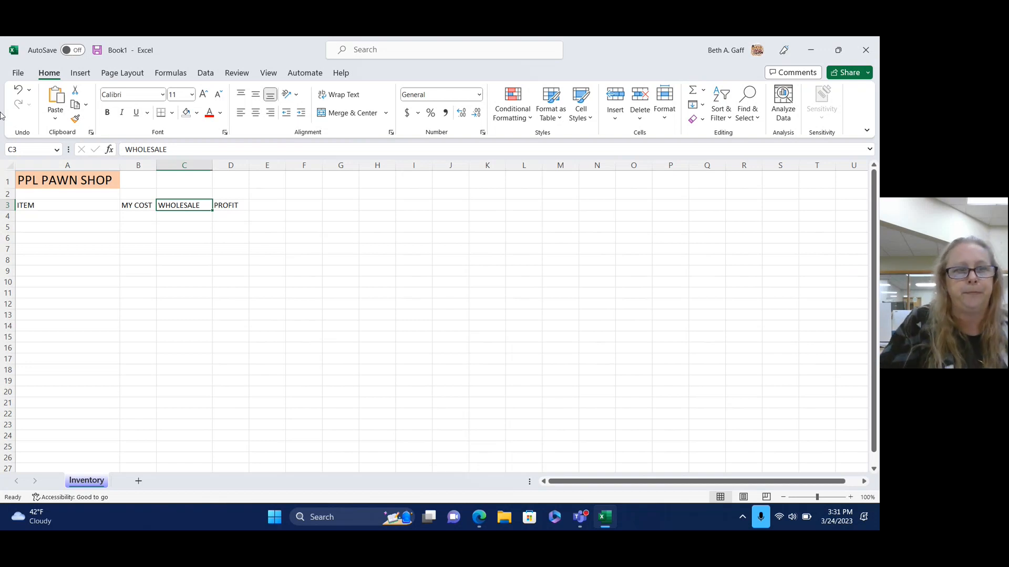
pyautogui.click(27, 207)
# Make the A3:D3 headers bold and italic.
pyautogui.moveTo(27, 207); pyautogui.dragTo(221, 209)
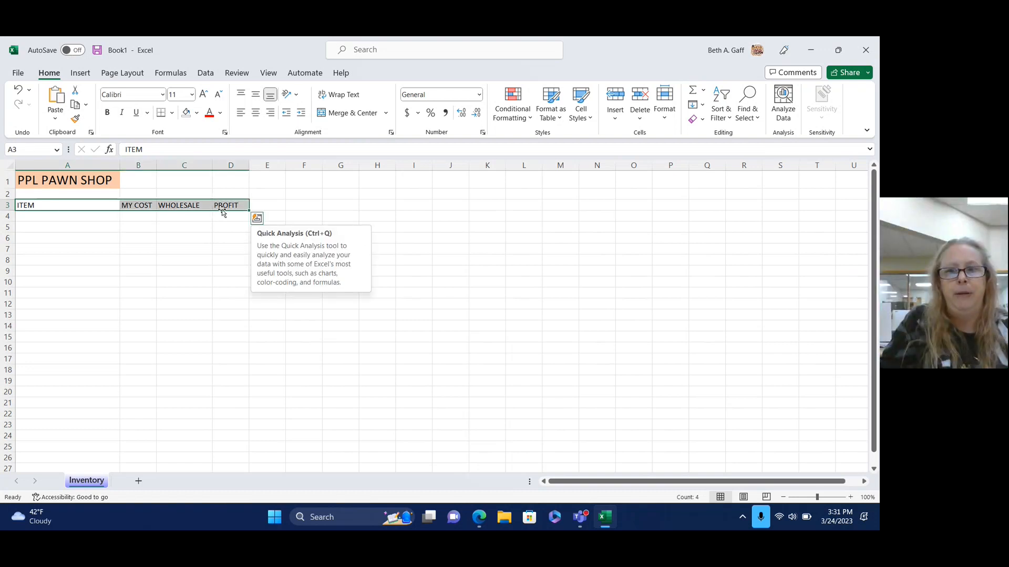
pyautogui.click(107, 114)
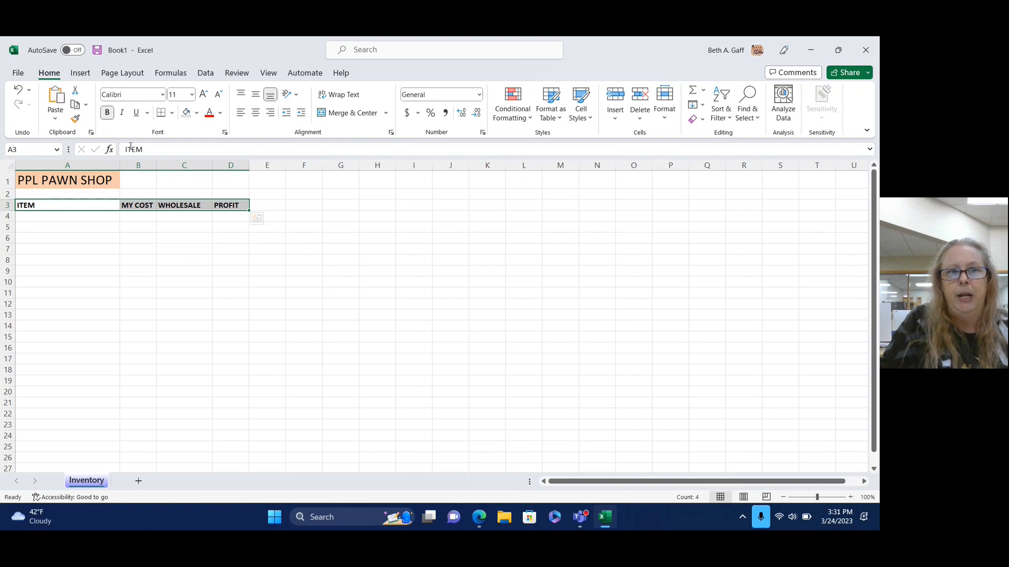
pyautogui.click(125, 116)
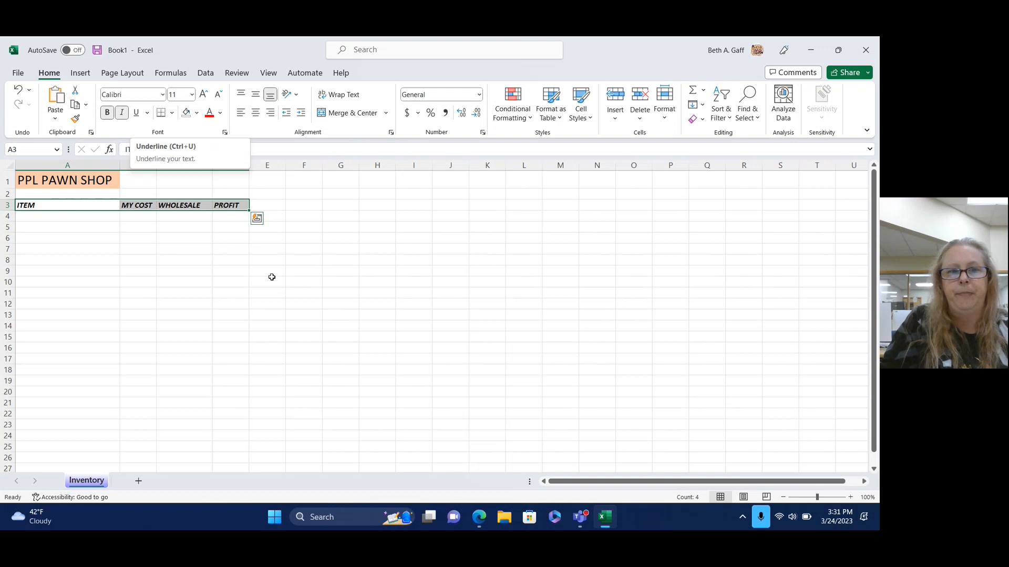
pyautogui.click(300, 283)
# Add a bottom border beneath the ITEM through PROFIT headers.
pyautogui.moveTo(24, 204); pyautogui.dragTo(227, 208)
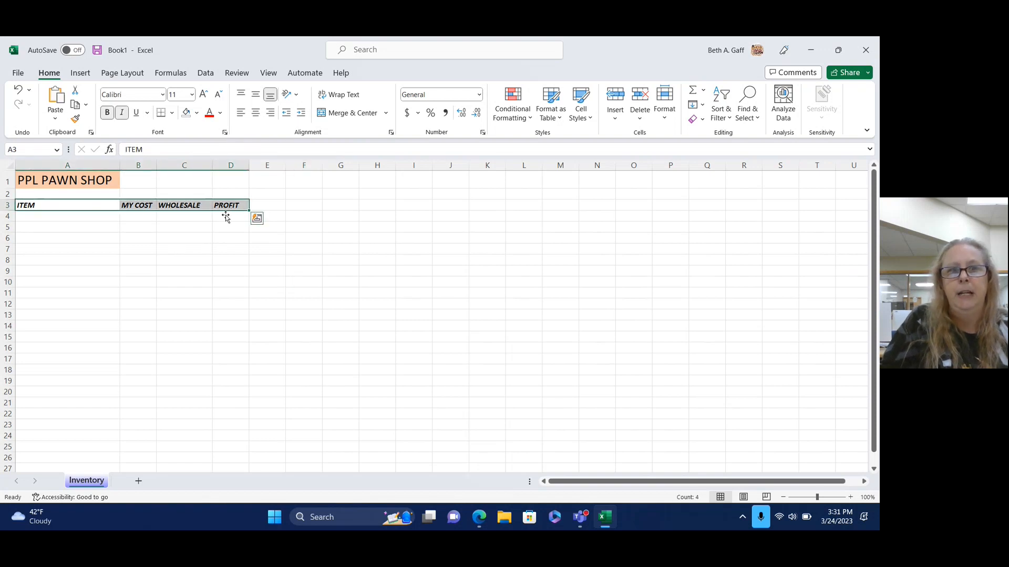
pyautogui.click(172, 113)
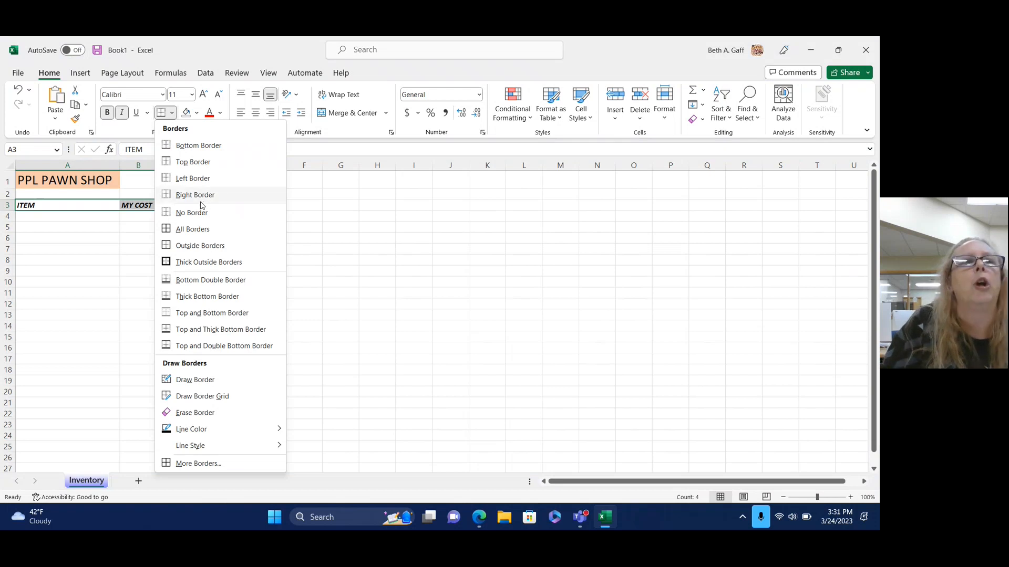
pyautogui.click(203, 146)
pyautogui.click(282, 295)
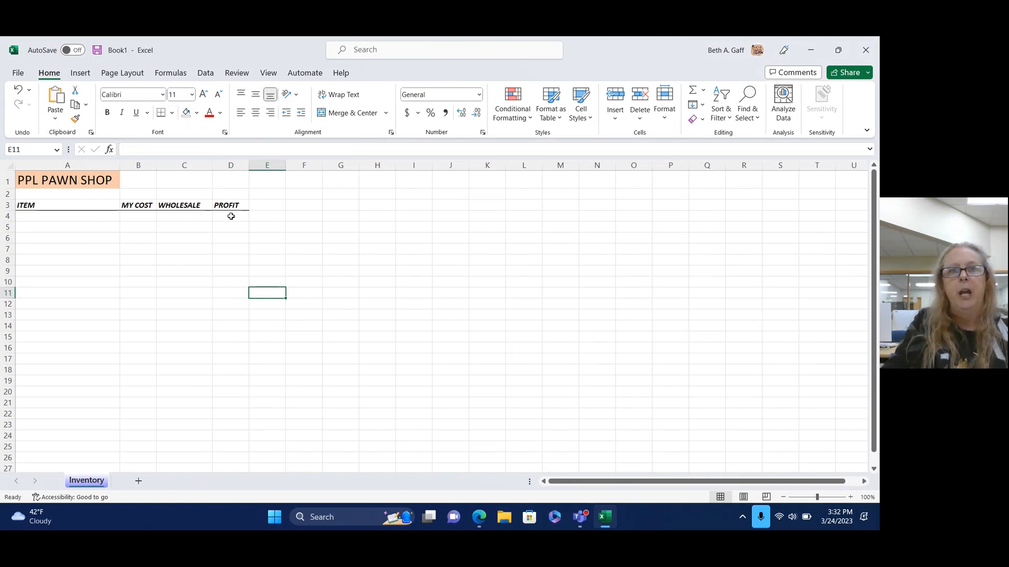
# Apply a right border down D4:D17 in the PROFIT column.
pyautogui.moveTo(231, 216); pyautogui.dragTo(230, 357)
pyautogui.click(171, 113)
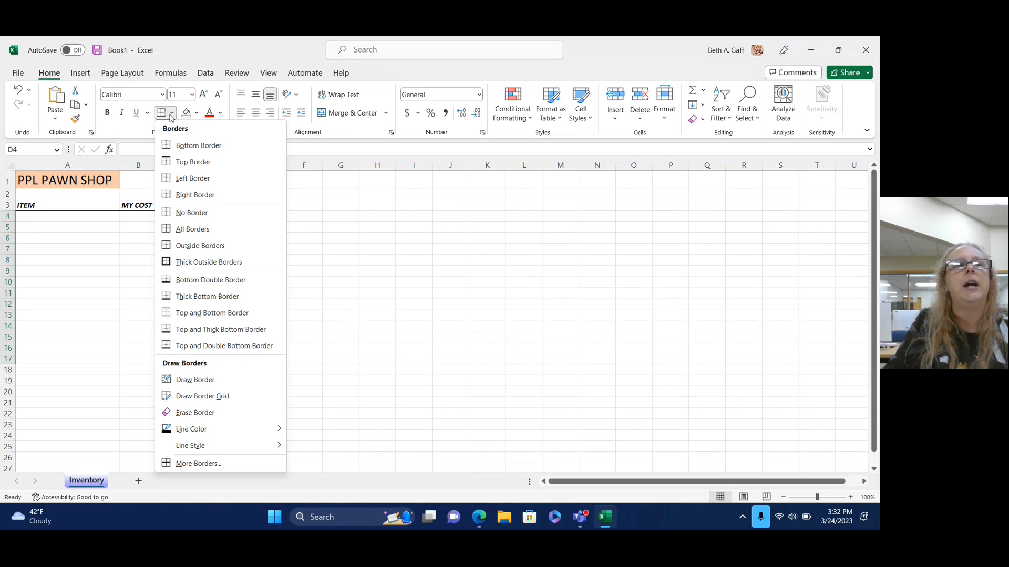
pyautogui.click(195, 195)
pyautogui.click(370, 380)
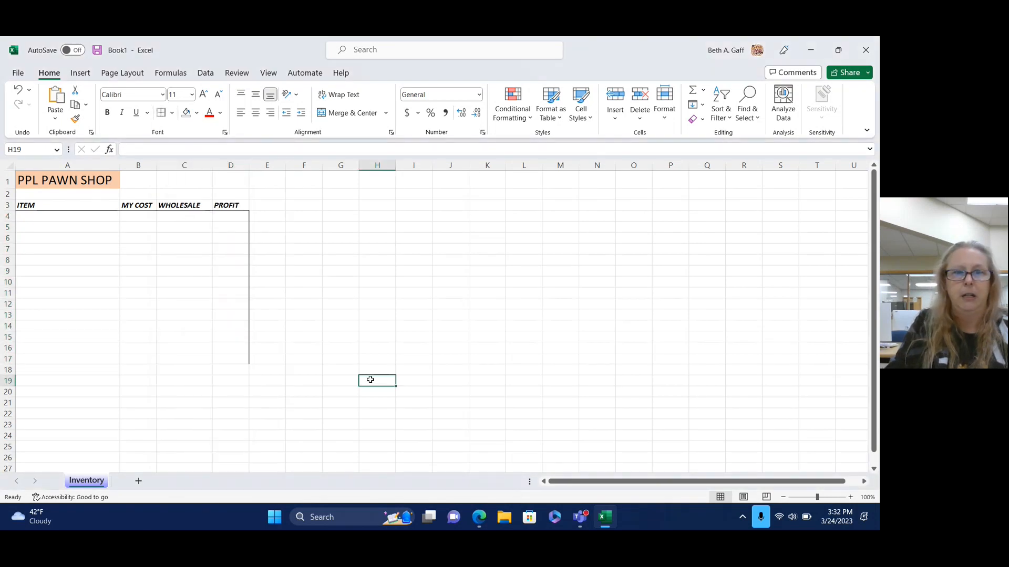
# Apply a bottom border across A17:D17 to close off the table.
pyautogui.click(19, 361)
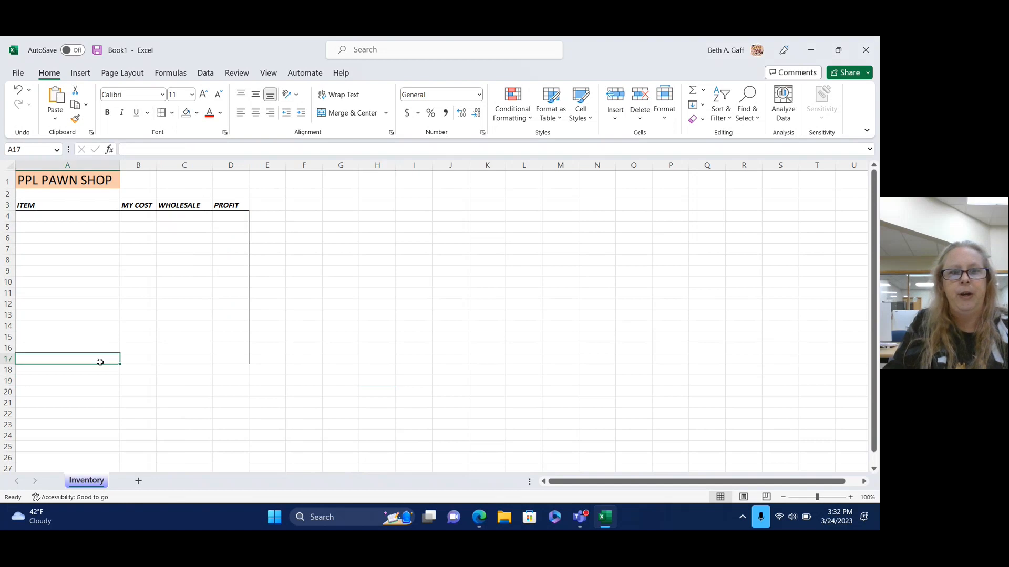
pyautogui.moveTo(100, 362); pyautogui.dragTo(230, 361)
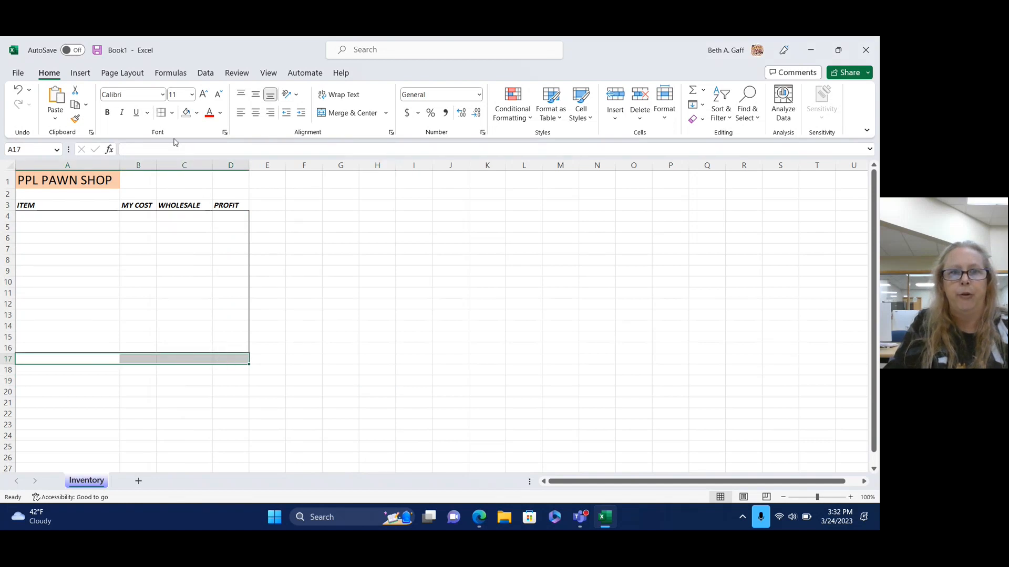
pyautogui.click(172, 114)
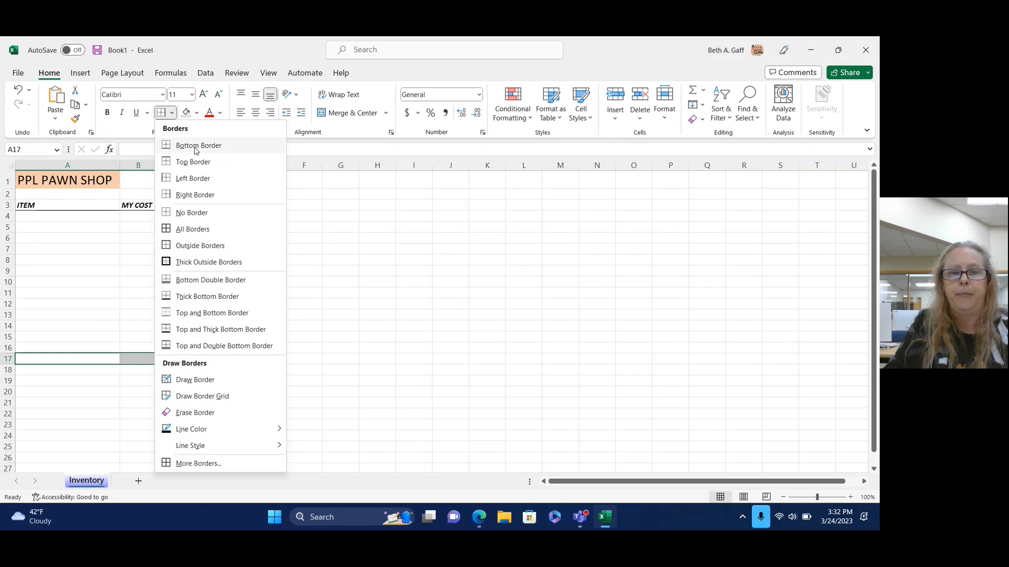
pyautogui.click(200, 246)
pyautogui.click(377, 326)
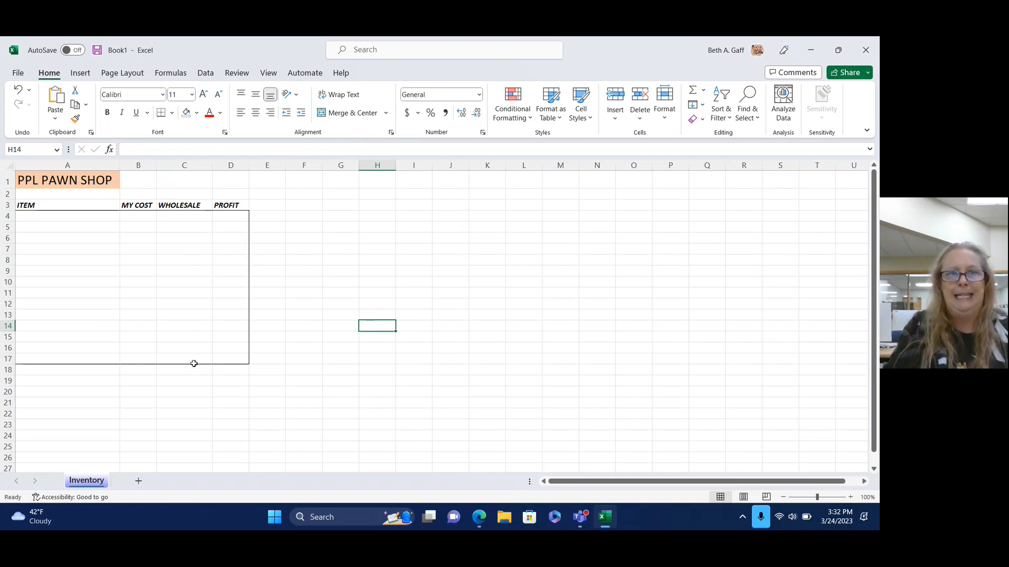
pyautogui.click(78, 217)
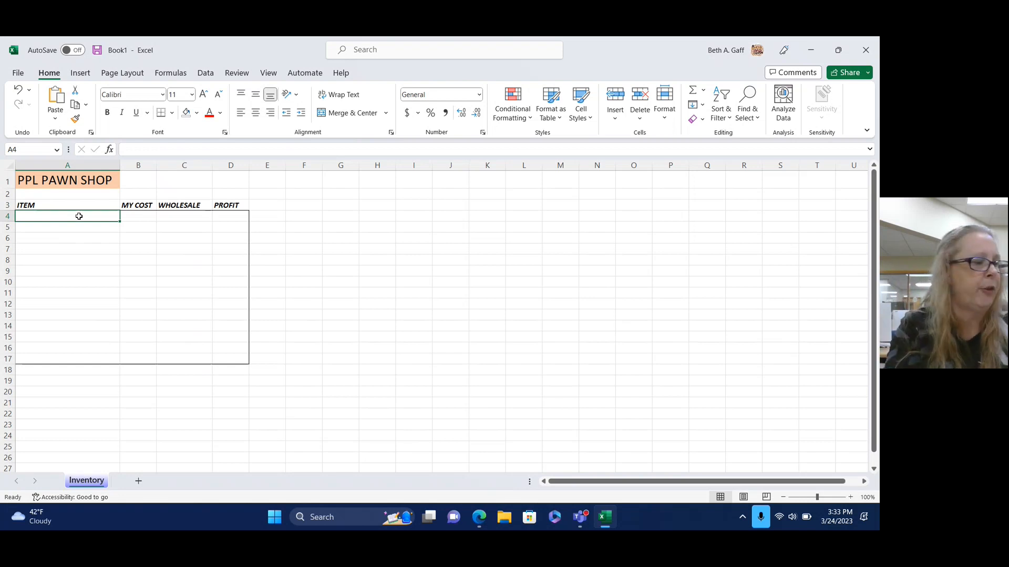
# Enter the item Speakers with a cost of 10.00 in row 4.
pyautogui.write('Speakers')
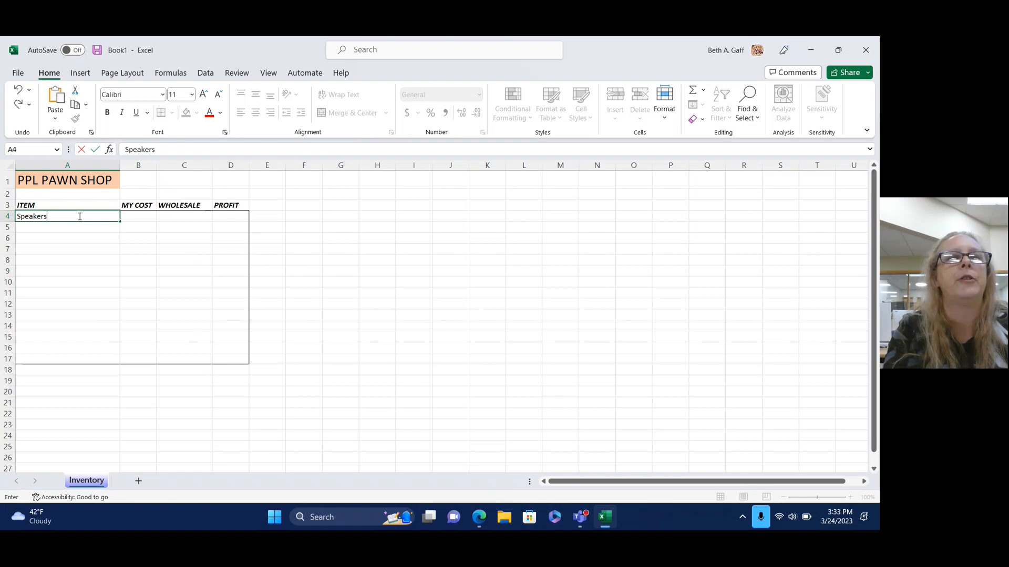
pyautogui.press('Tab')
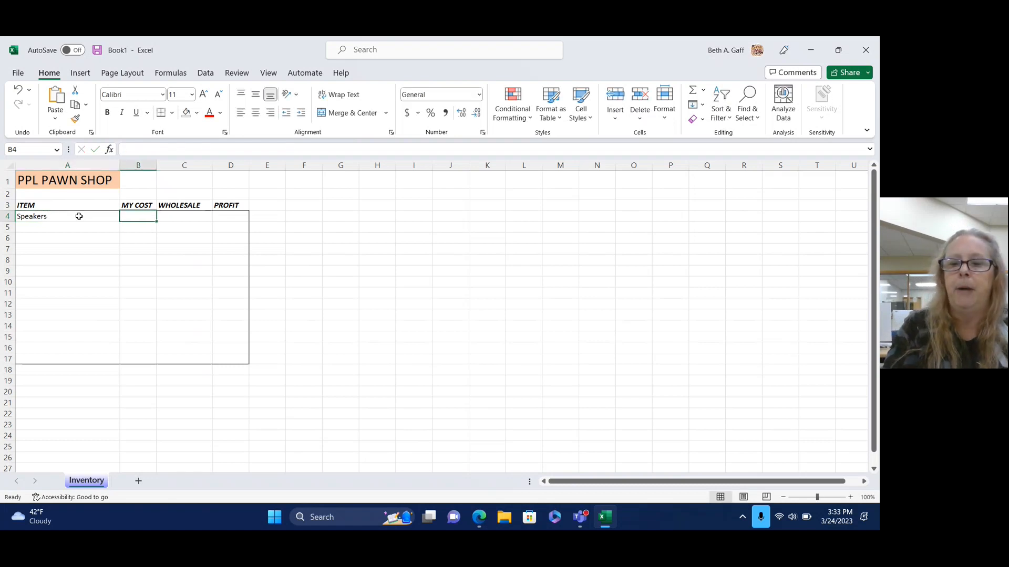
pyautogui.write('10.00')
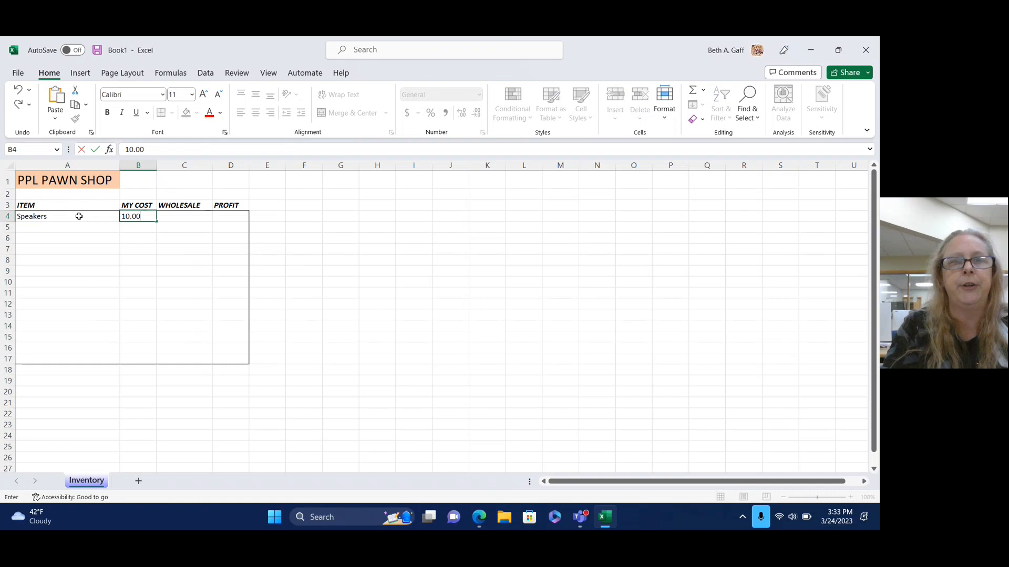
pyautogui.press('Tab')
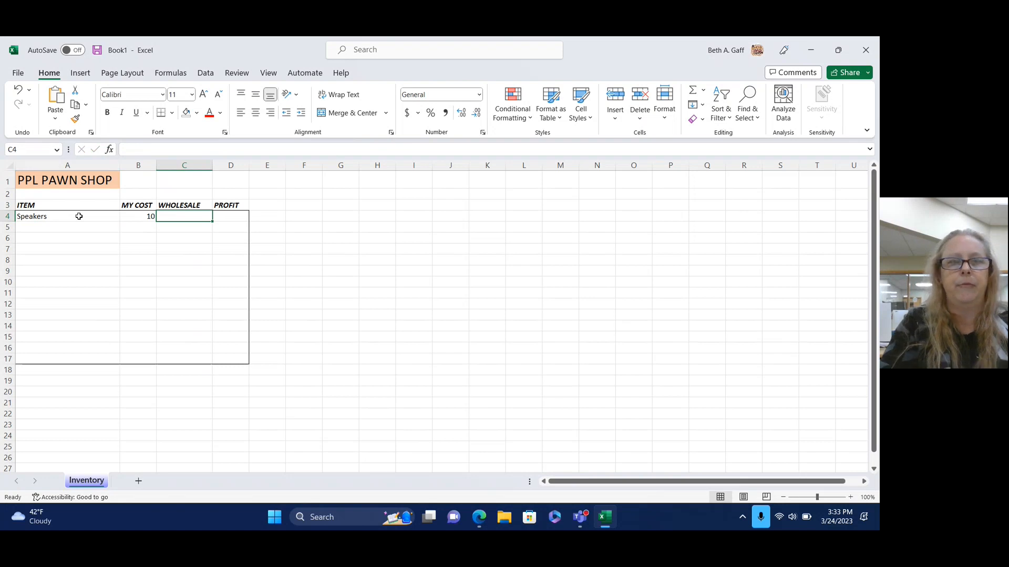
# Rename the WHOLESALE header to Selling Price and enter 50.00 for Speakers.
pyautogui.click(197, 204)
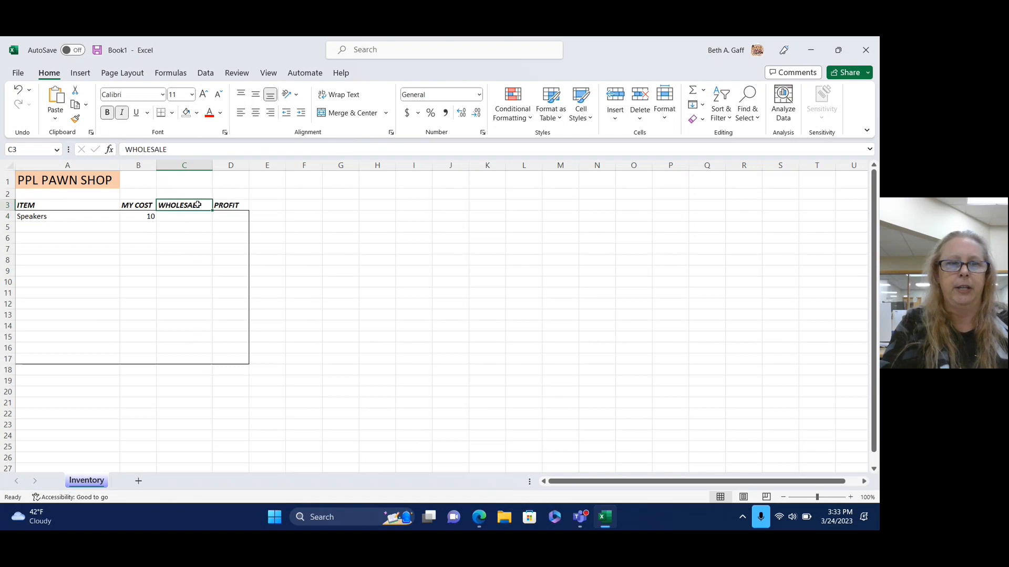
pyautogui.write('S')
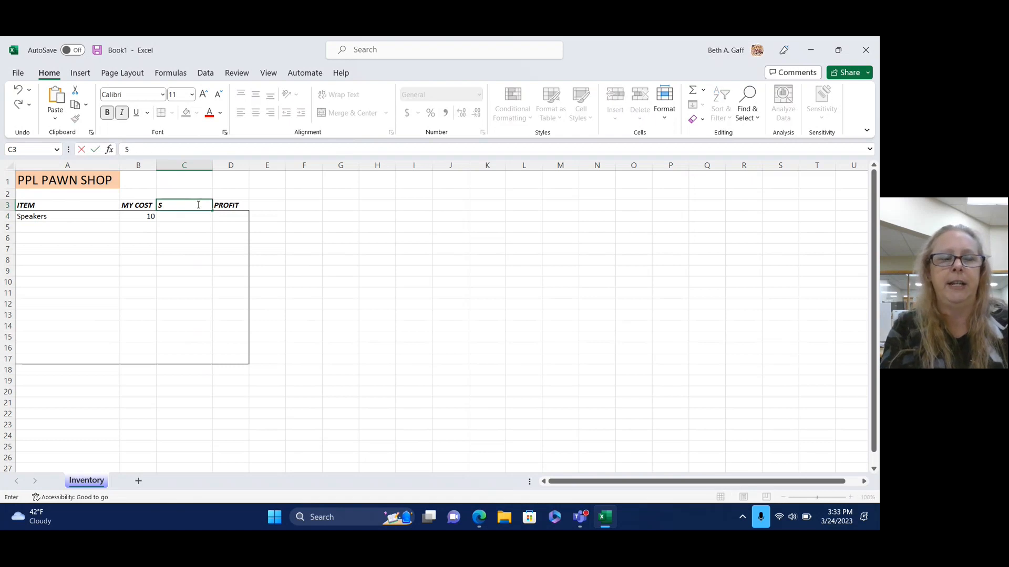
pyautogui.write('elling Price')
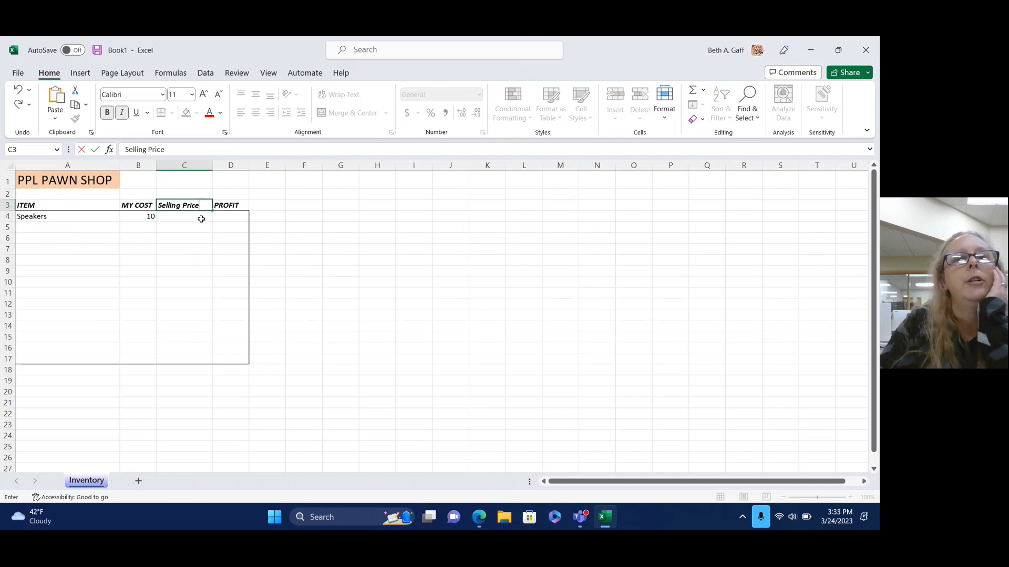
pyautogui.click(201, 219)
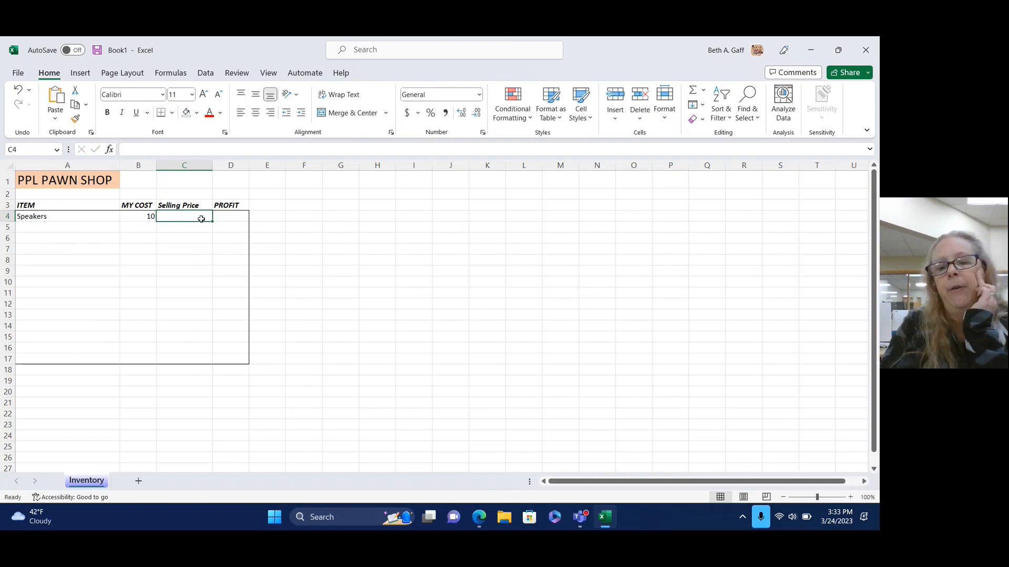
pyautogui.write('50')
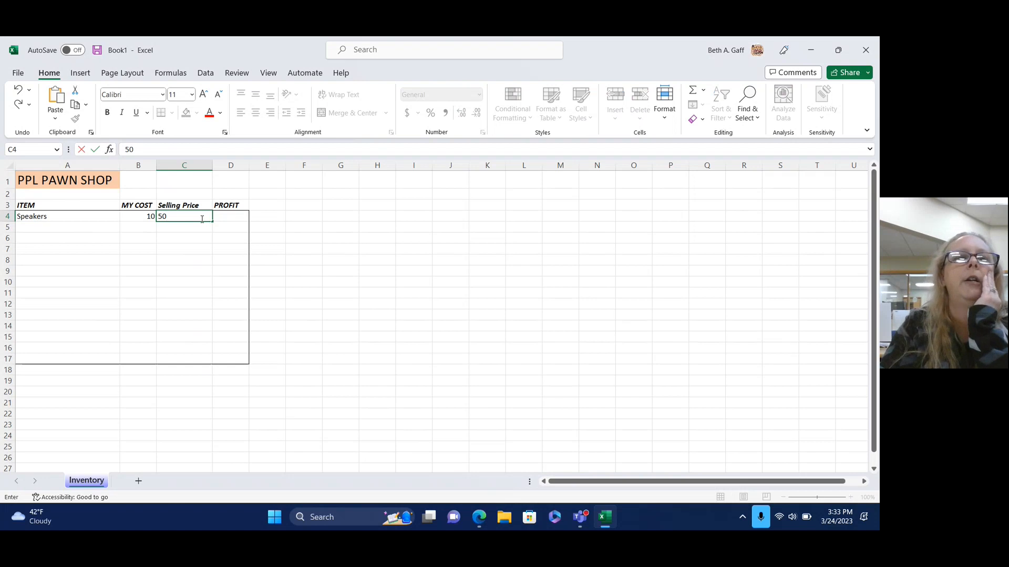
pyautogui.write('.00')
pyautogui.press('Tab')
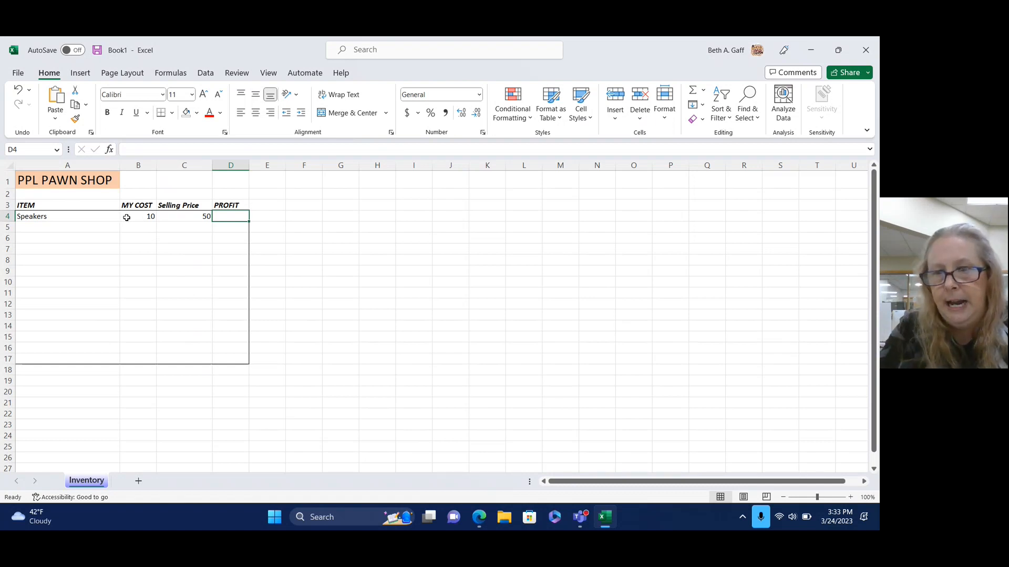
# Add CD Player with a cost of 5 and selling price of 15.
pyautogui.click(54, 225)
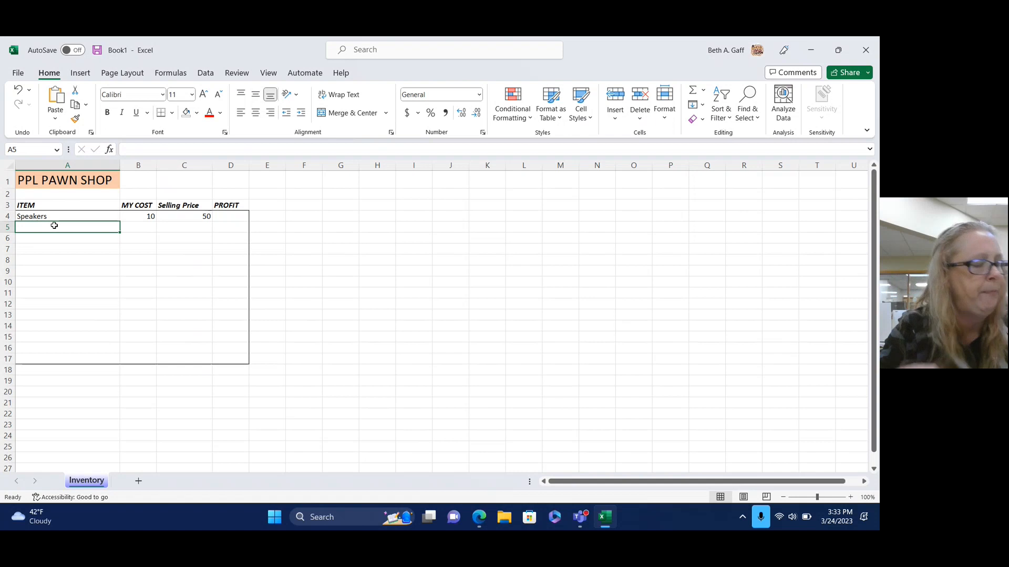
pyautogui.write('CD')
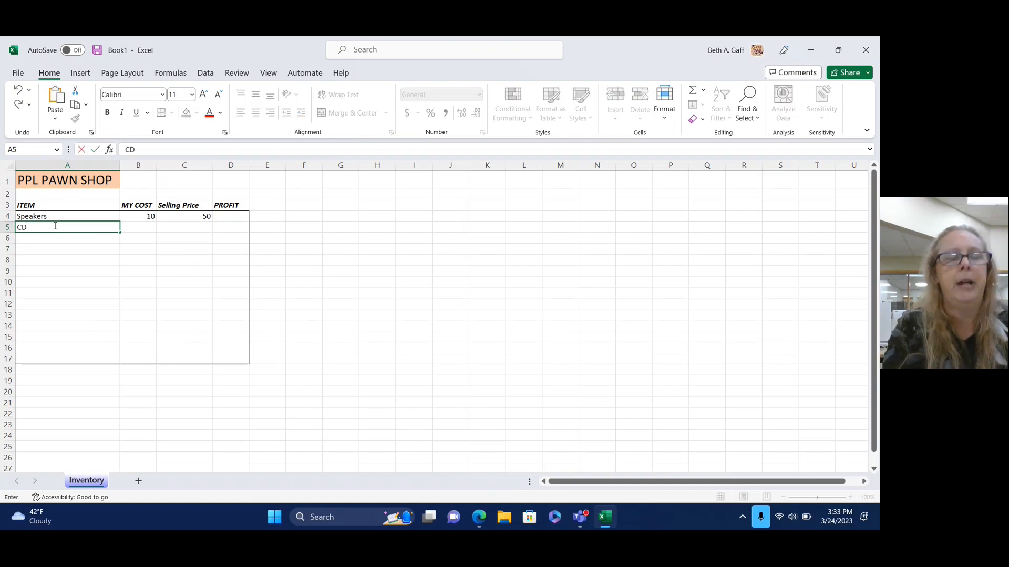
pyautogui.write(' Player')
pyautogui.press('Tab')
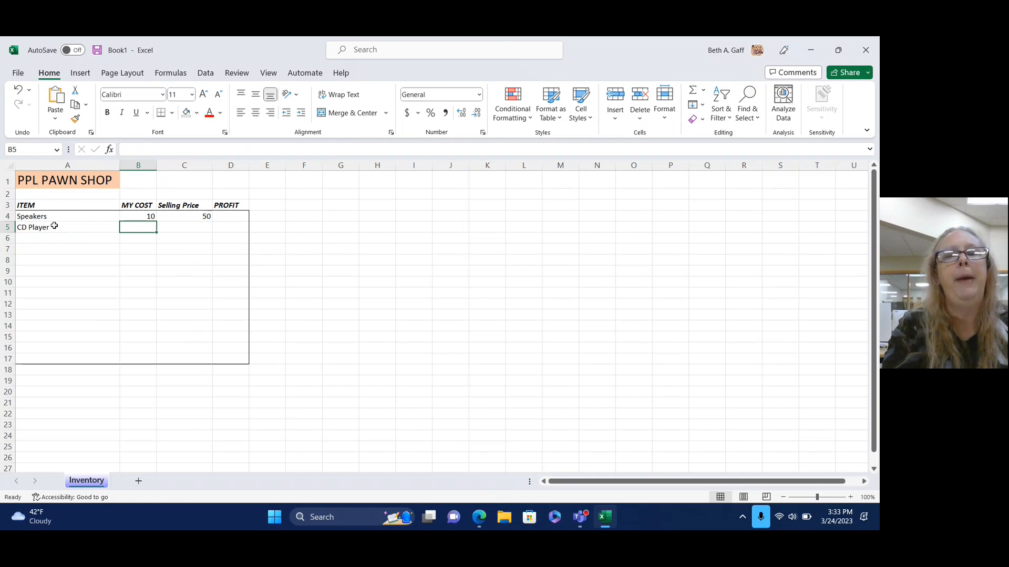
pyautogui.write('5')
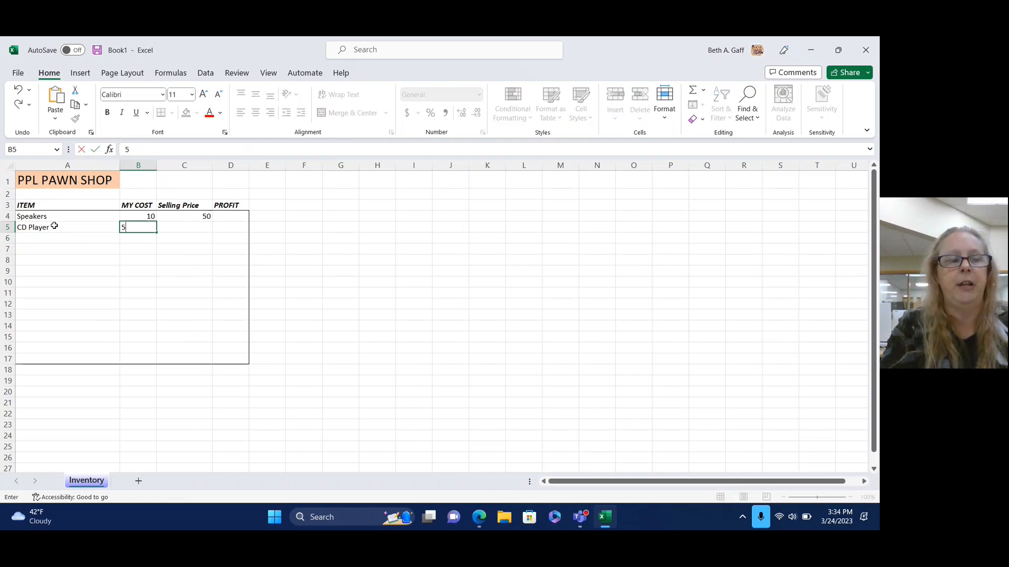
pyautogui.press('Tab')
pyautogui.write('15')
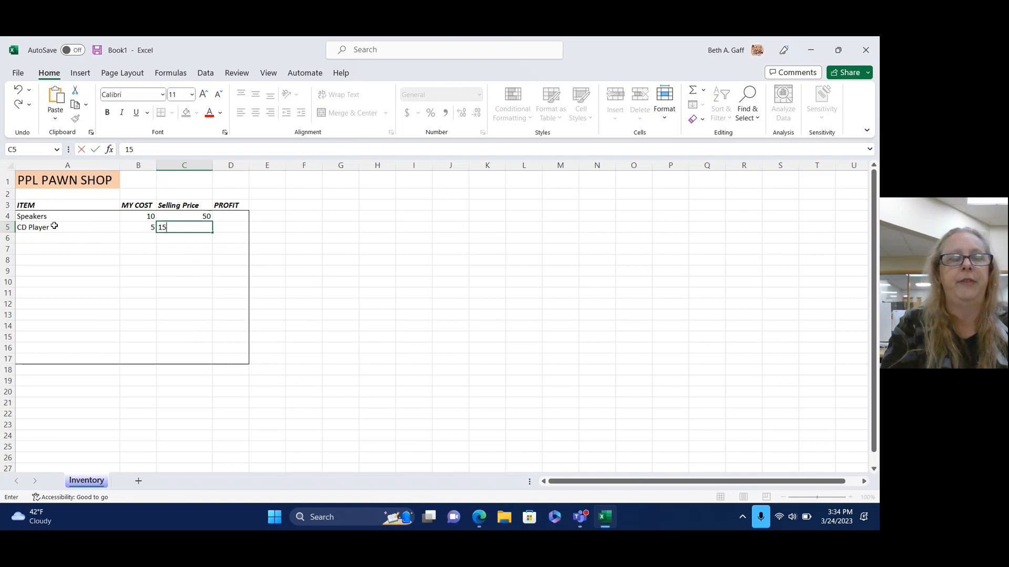
pyautogui.press('Tab')
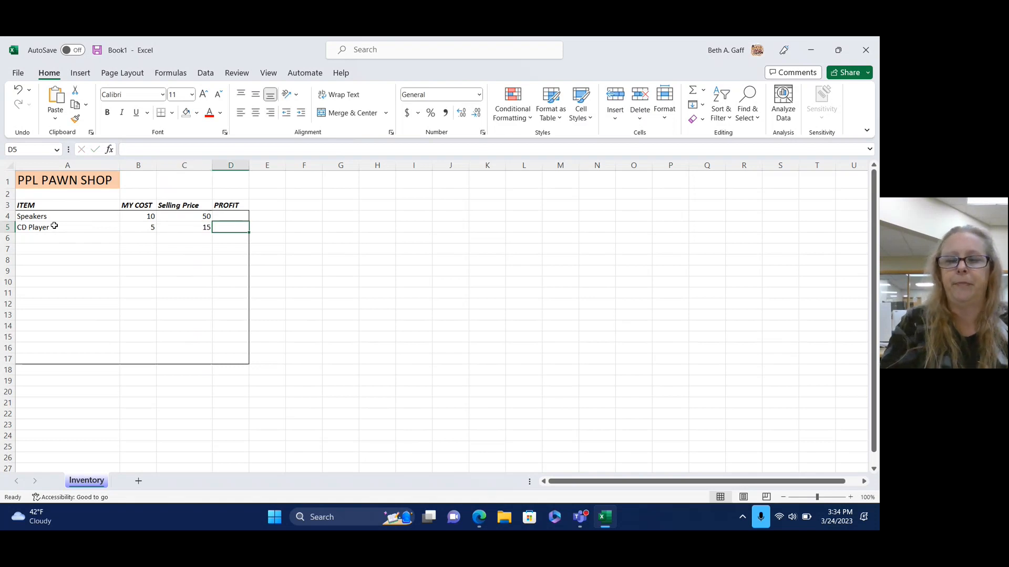
pyautogui.press('Return')
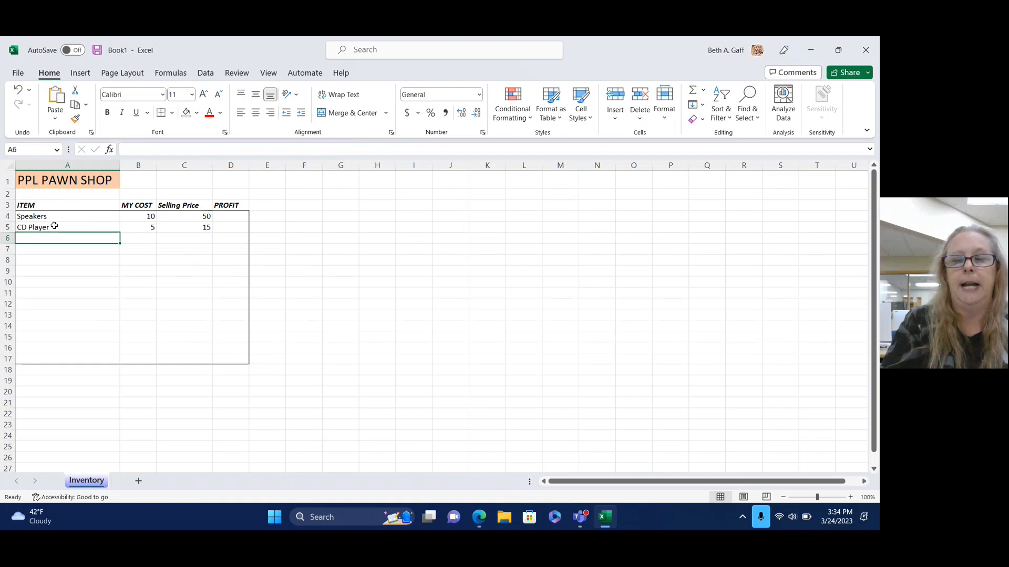
# Add Dish Washer in row 6 with a cost of 50 and selling price of 200.
pyautogui.press('Tab')
pyautogui.press('Right')
pyautogui.press('Down')
pyautogui.press('Up')
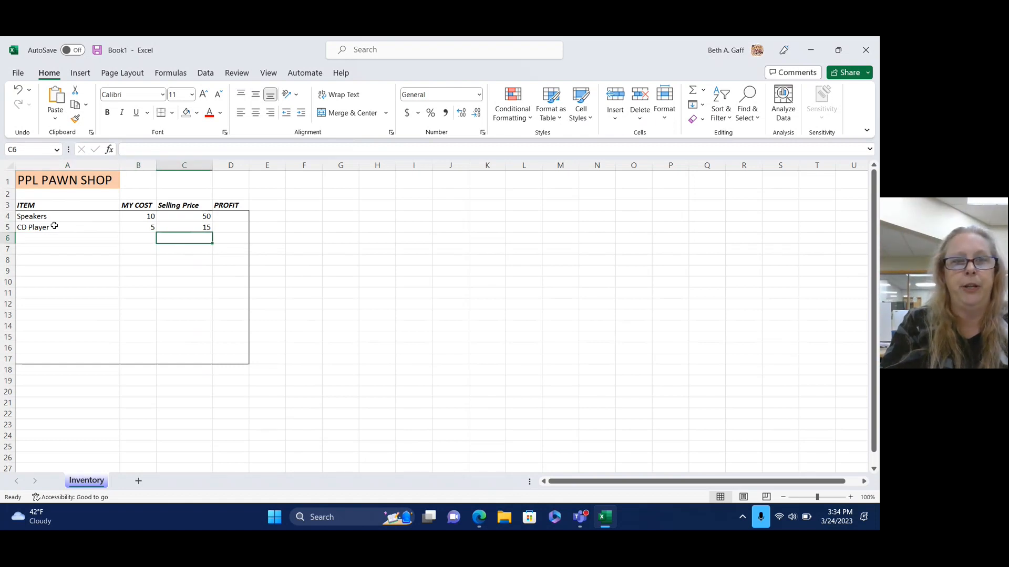
pyautogui.press('Left')
pyautogui.press('Left')
pyautogui.press('Right')
pyautogui.press('Right')
pyautogui.press('Right')
pyautogui.press('Down')
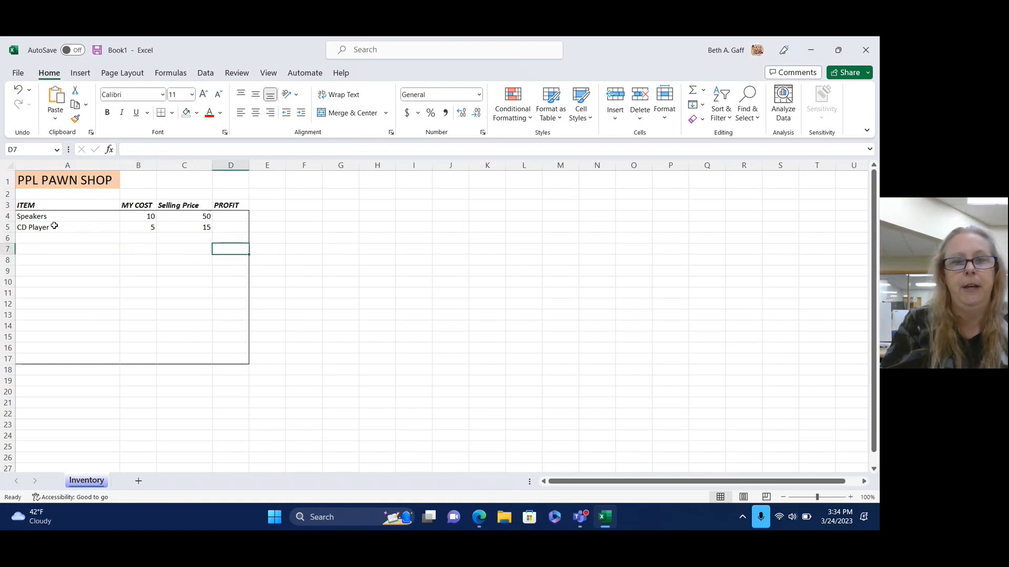
pyautogui.press('Down')
pyautogui.press('Left')
pyautogui.press('Up')
pyautogui.press('Up')
pyautogui.press('Left')
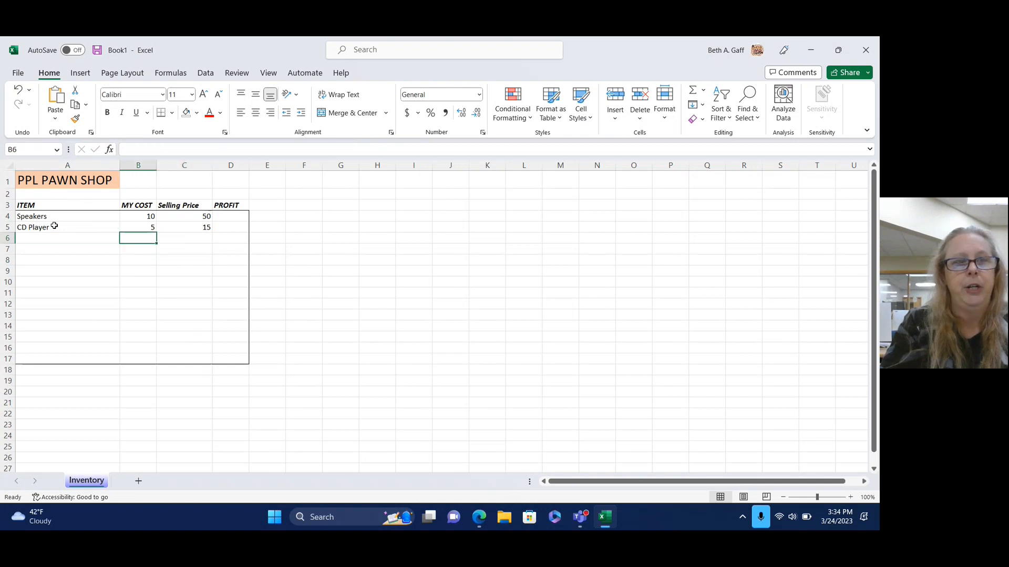
pyautogui.press('Left')
pyautogui.press('Right')
pyautogui.press('Right')
pyautogui.press('Right')
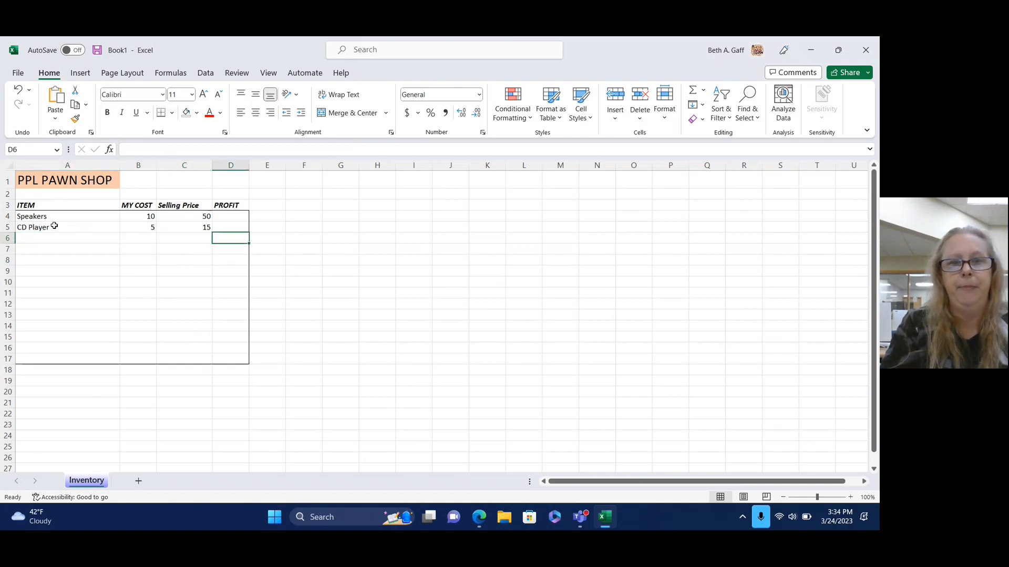
pyautogui.press('Left')
pyautogui.press('Left')
pyautogui.press('Left')
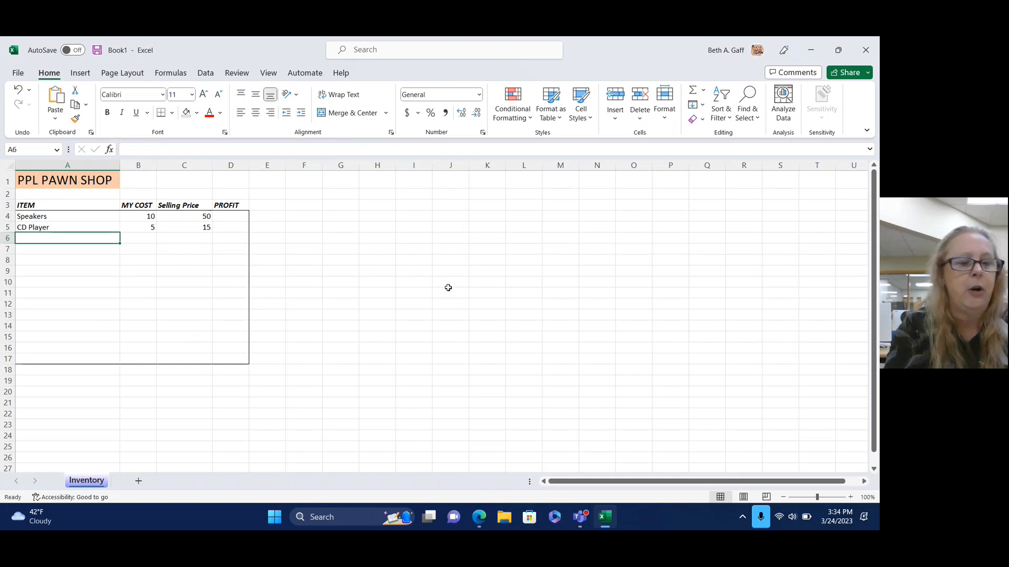
pyautogui.write('Dish')
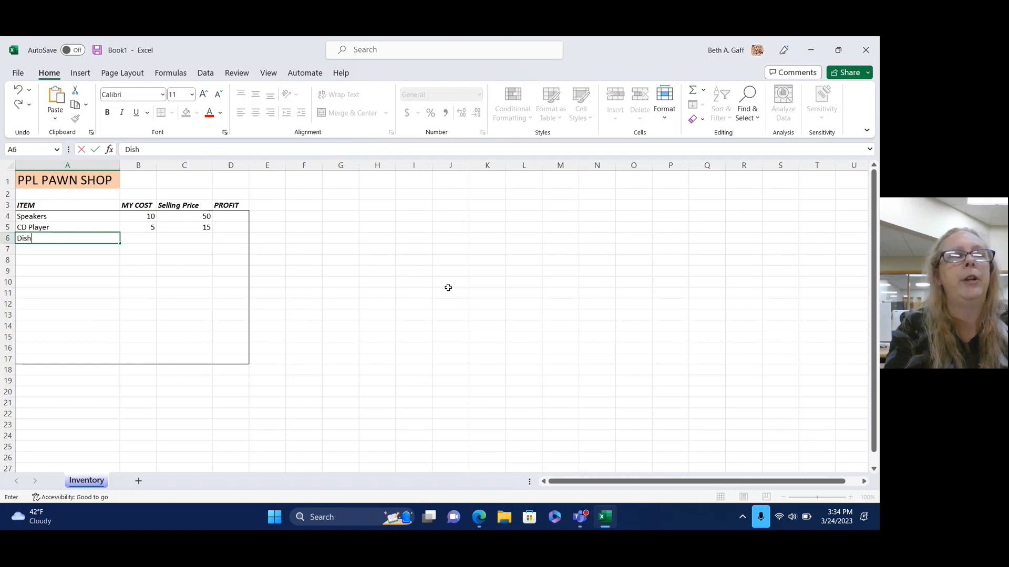
pyautogui.write(' Washer')
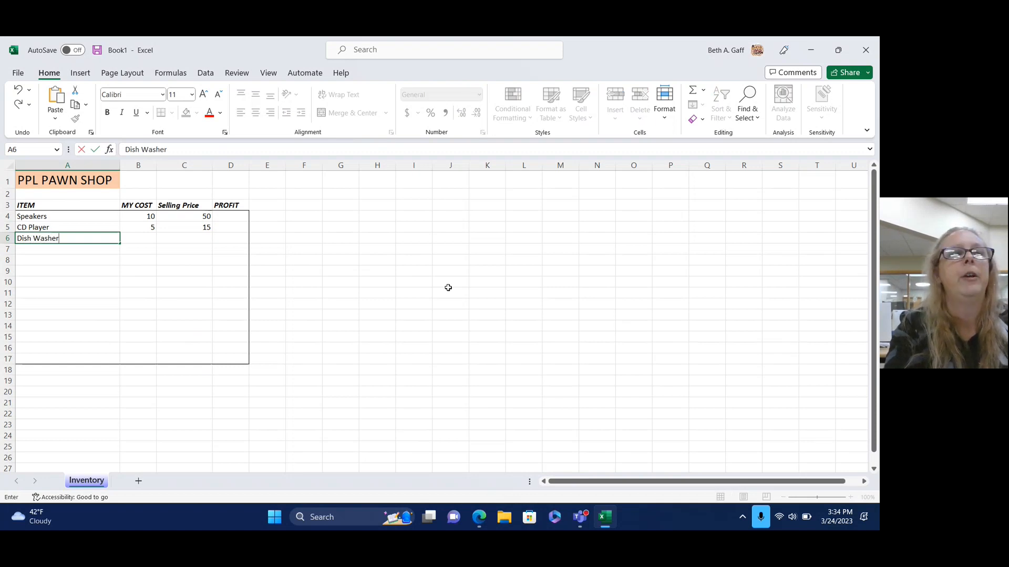
pyautogui.press('Tab')
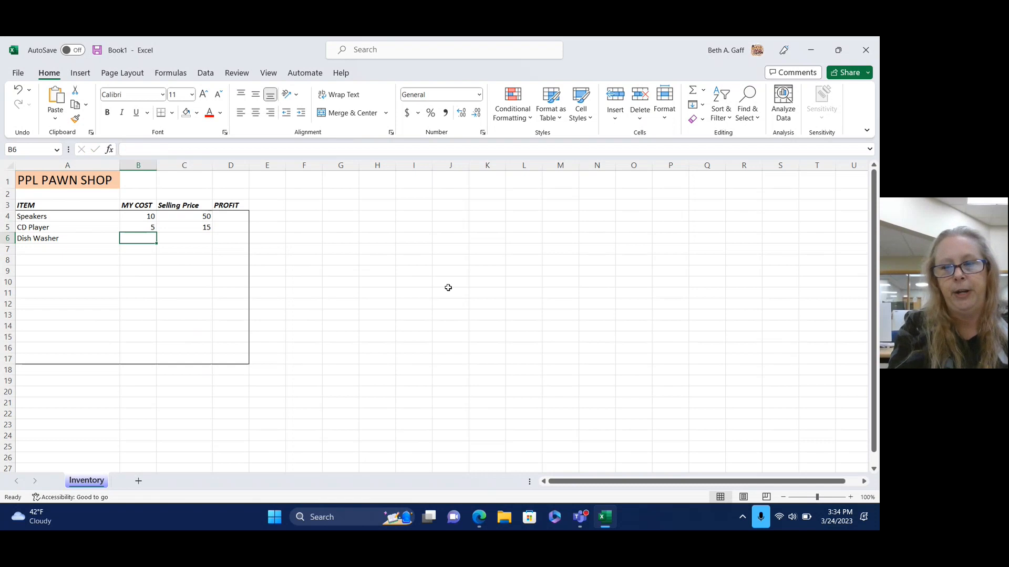
pyautogui.write('50')
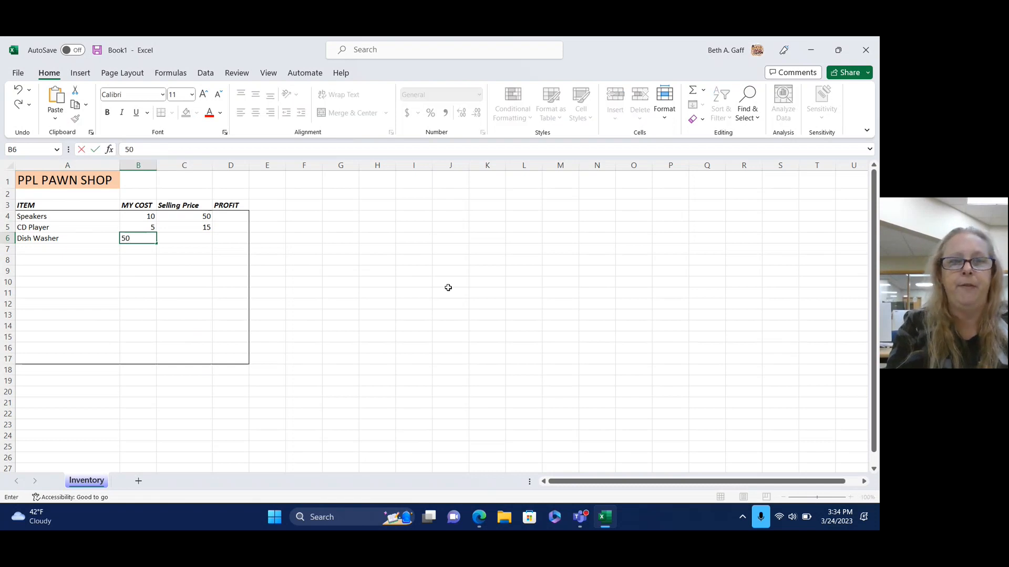
pyautogui.press('Tab')
pyautogui.write('200')
pyautogui.press('Tab')
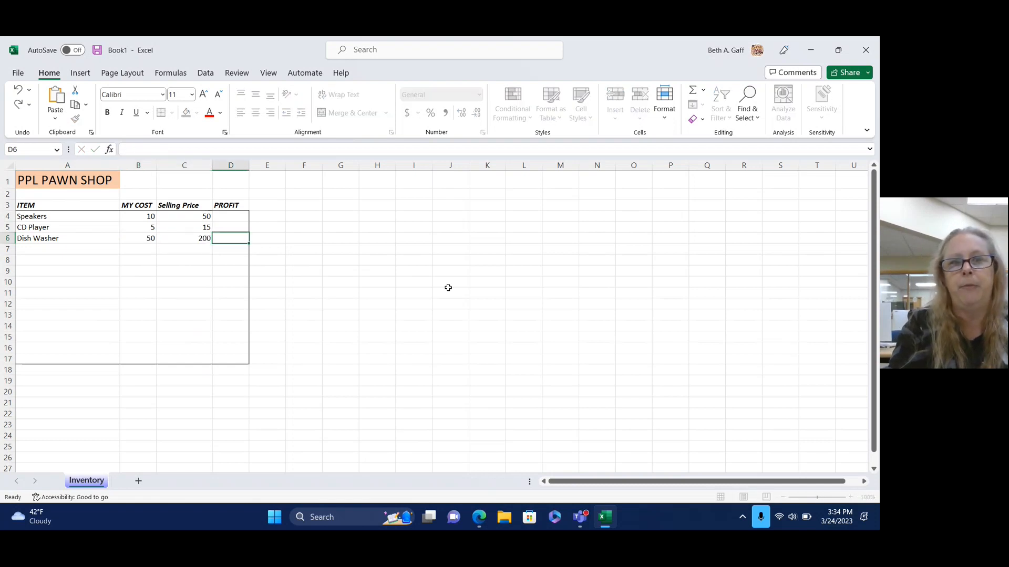
pyautogui.press('Return')
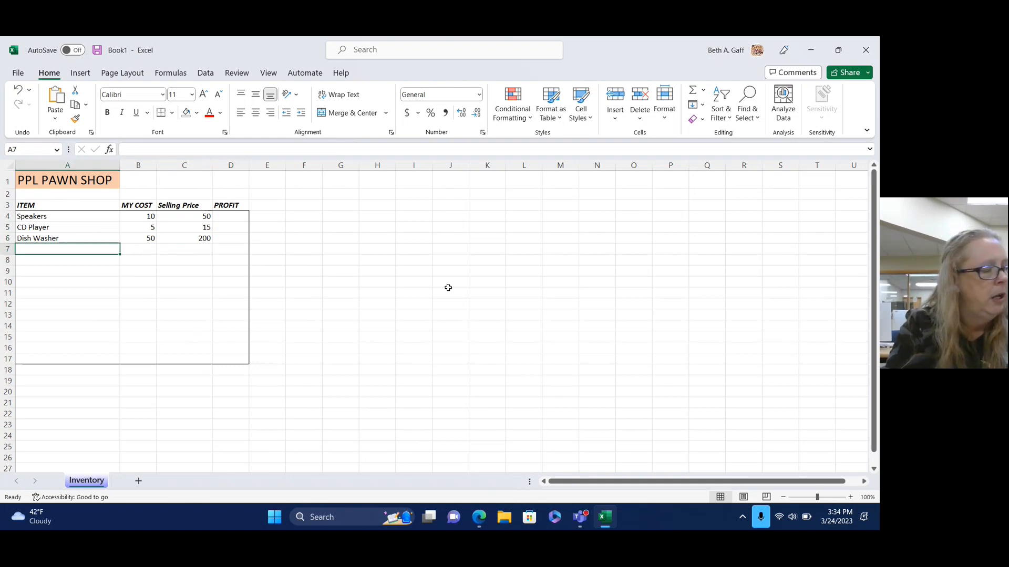
# Add TV LG with a cost of 75 and selling price of 175.
pyautogui.write('tv')
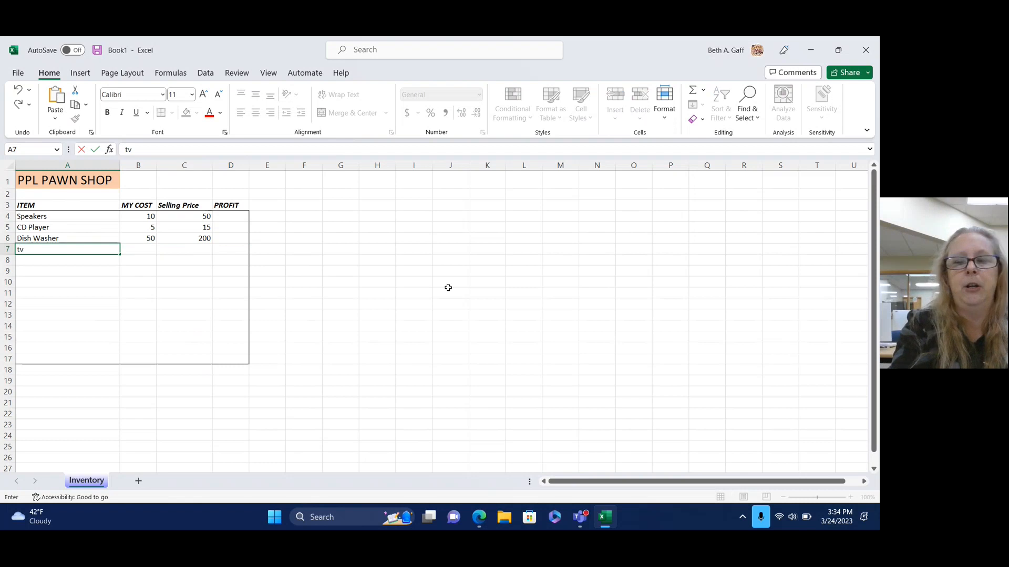
pyautogui.press('BackSpace')
pyautogui.press('BackSpace')
pyautogui.write('TV')
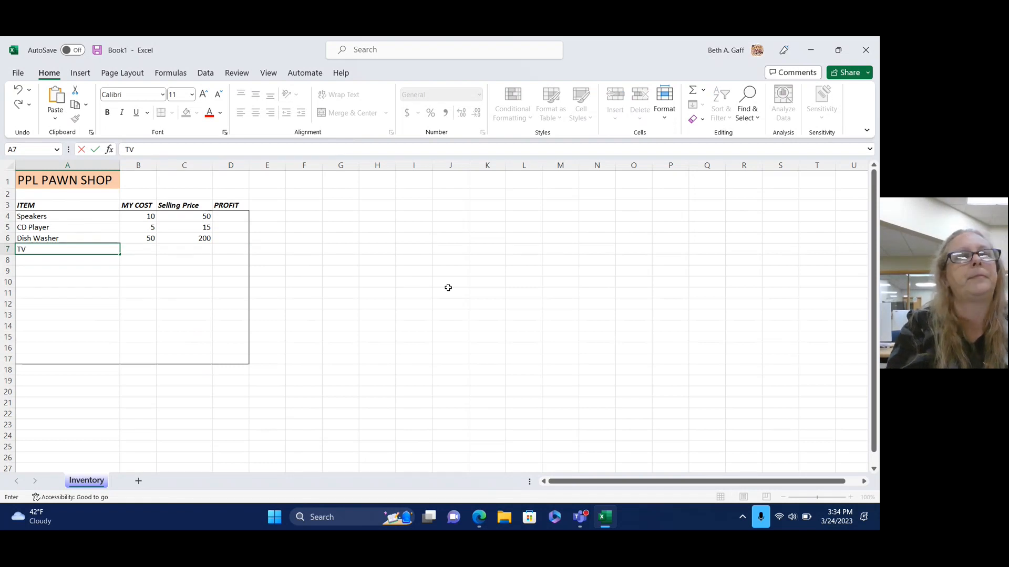
pyautogui.press('Tab')
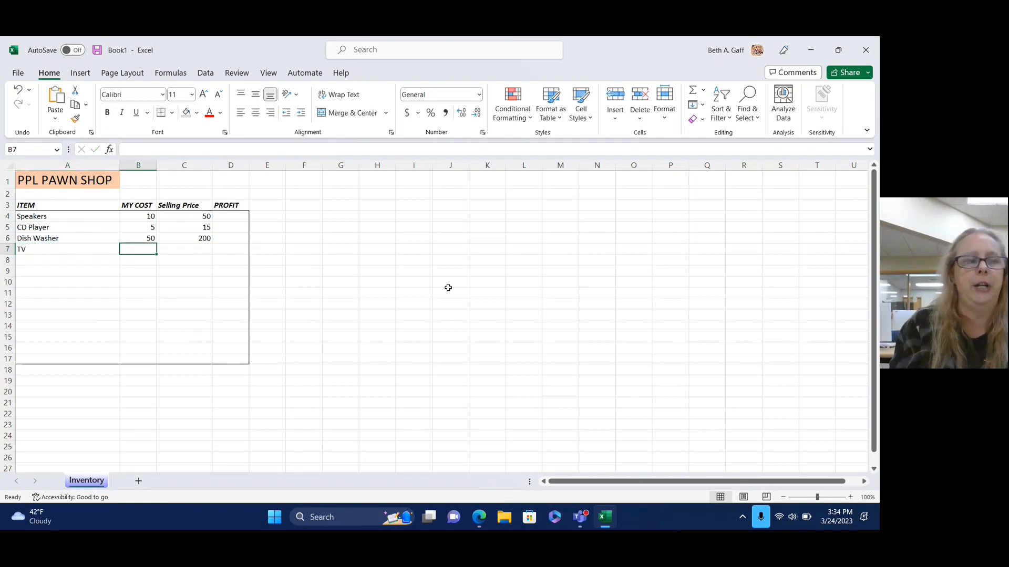
pyautogui.doubleClick(83, 246)
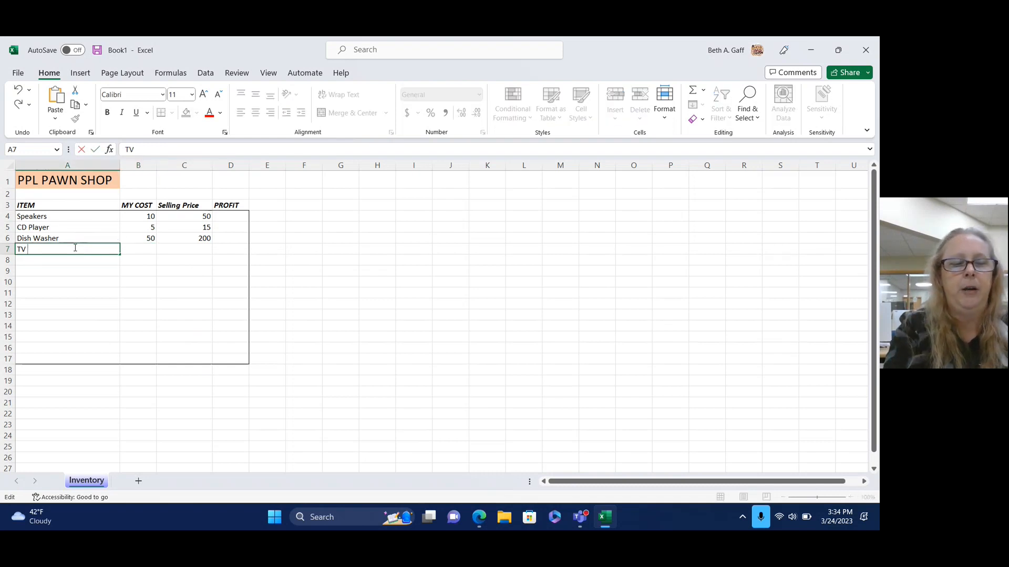
pyautogui.write('LG')
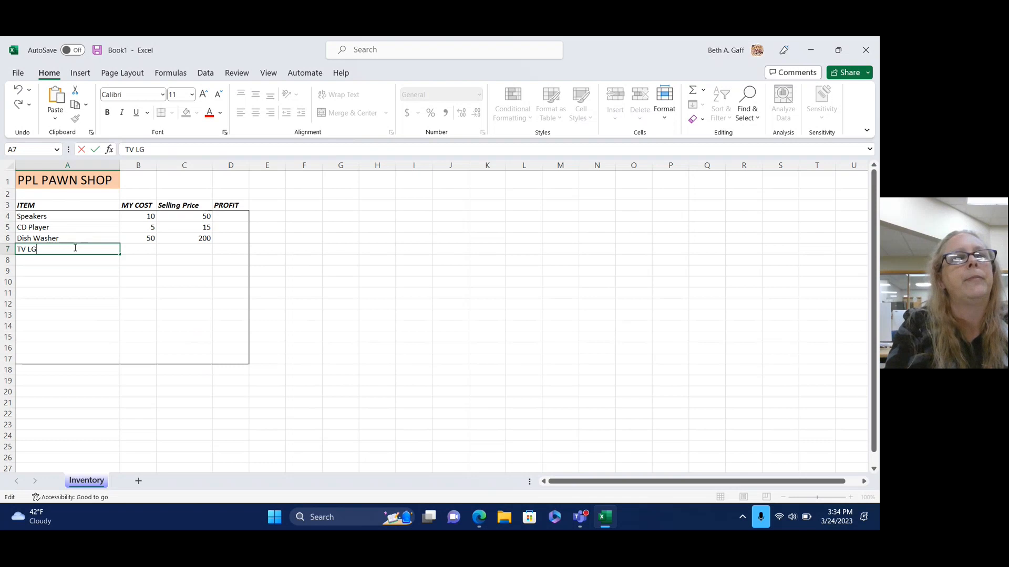
pyautogui.press('Tab')
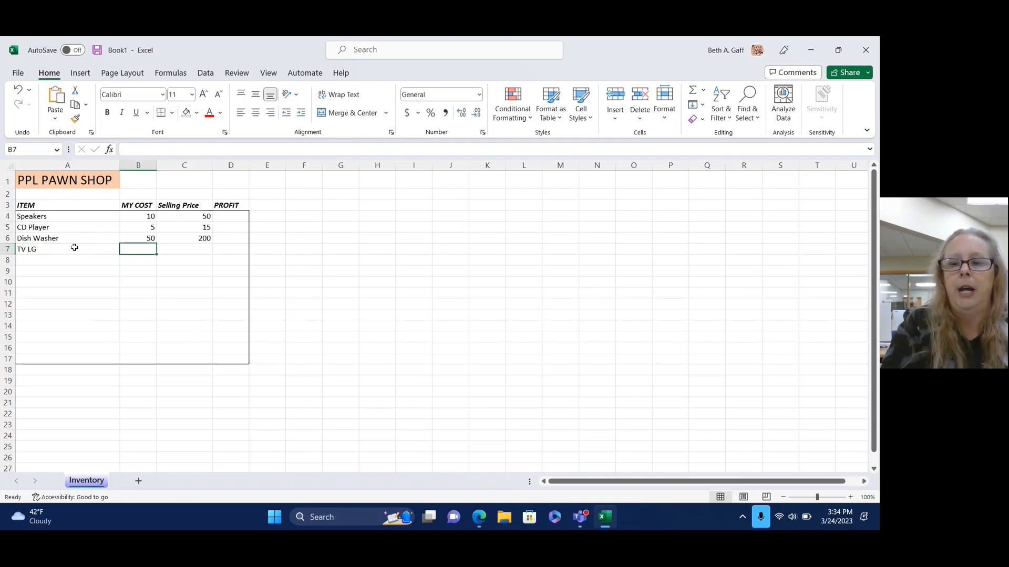
pyautogui.write('75')
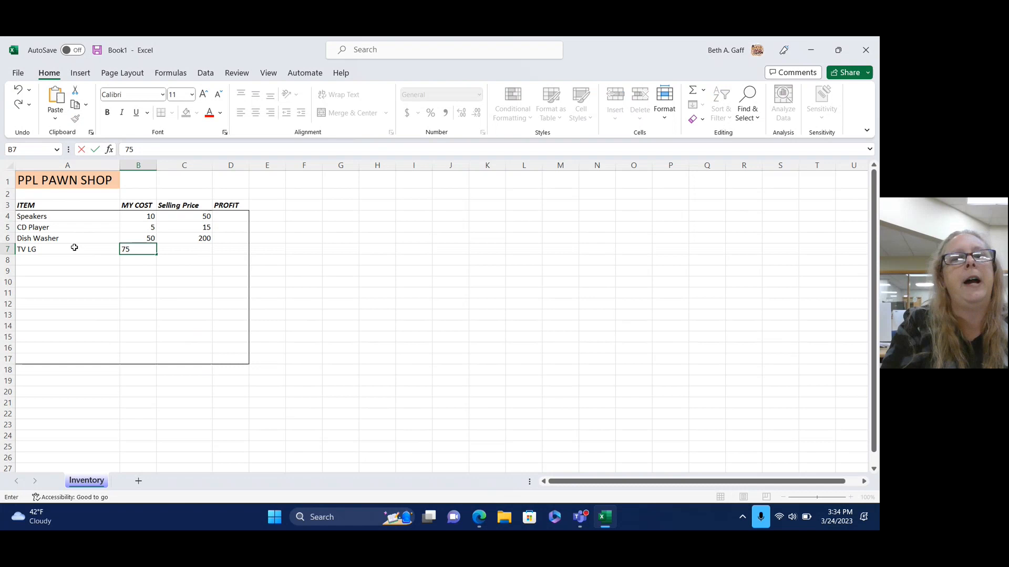
pyautogui.press('Tab')
pyautogui.write('175')
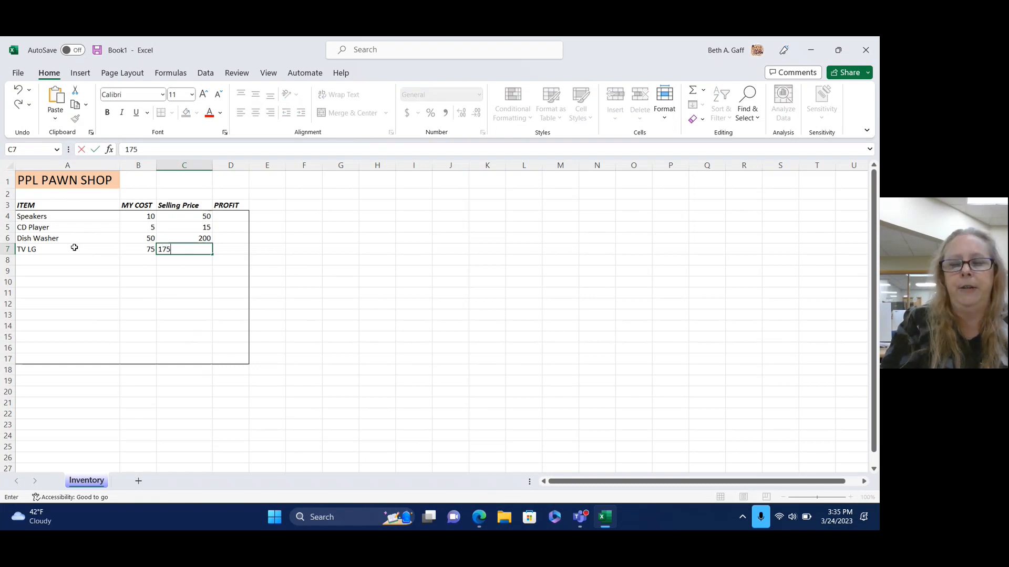
pyautogui.press('Return')
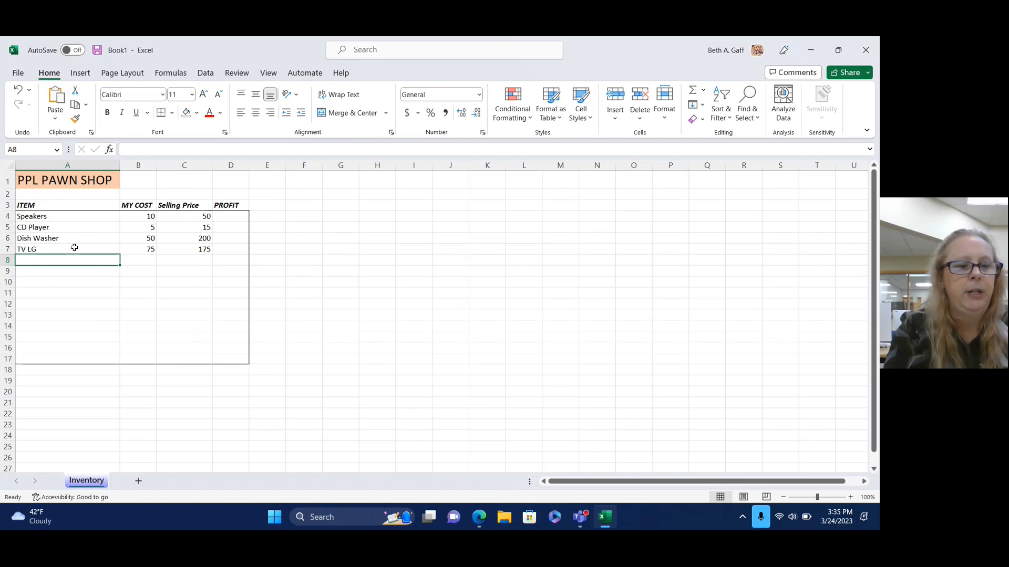
# Add TABLET with a cost of 10 and selling price of 60.
pyautogui.write('TABLET')
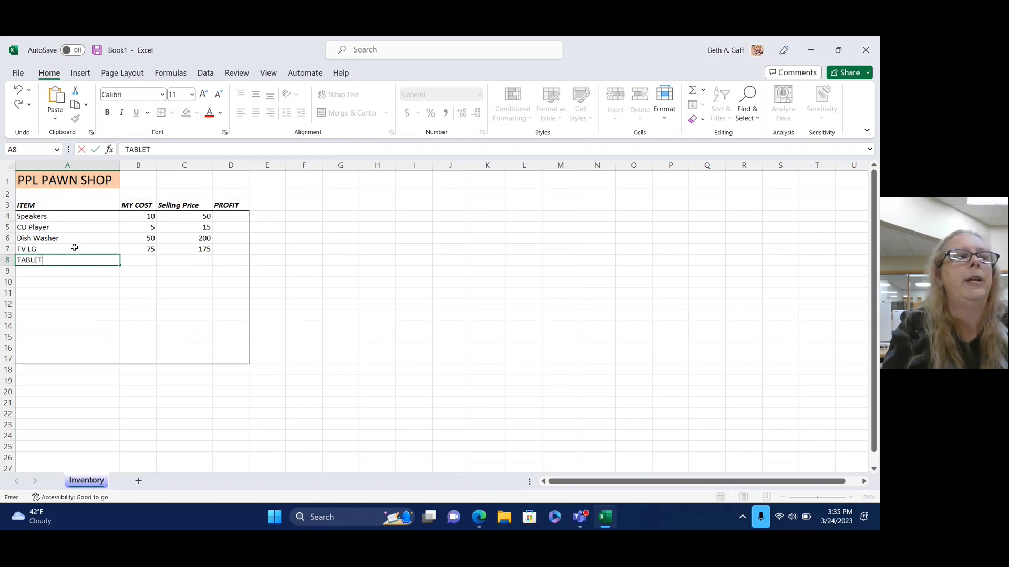
pyautogui.press('Tab')
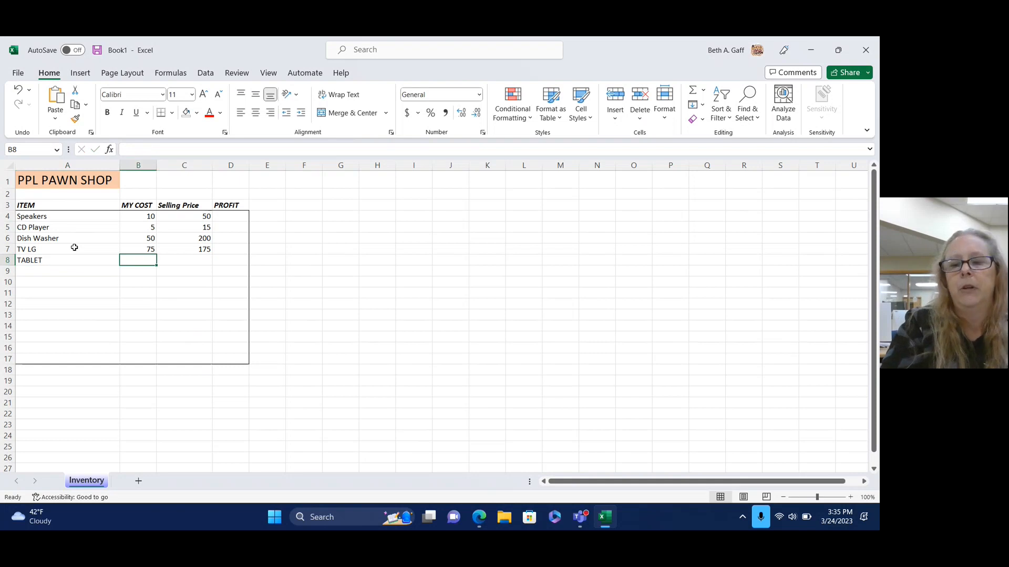
pyautogui.write('10')
pyautogui.press('Tab')
pyautogui.write('6')
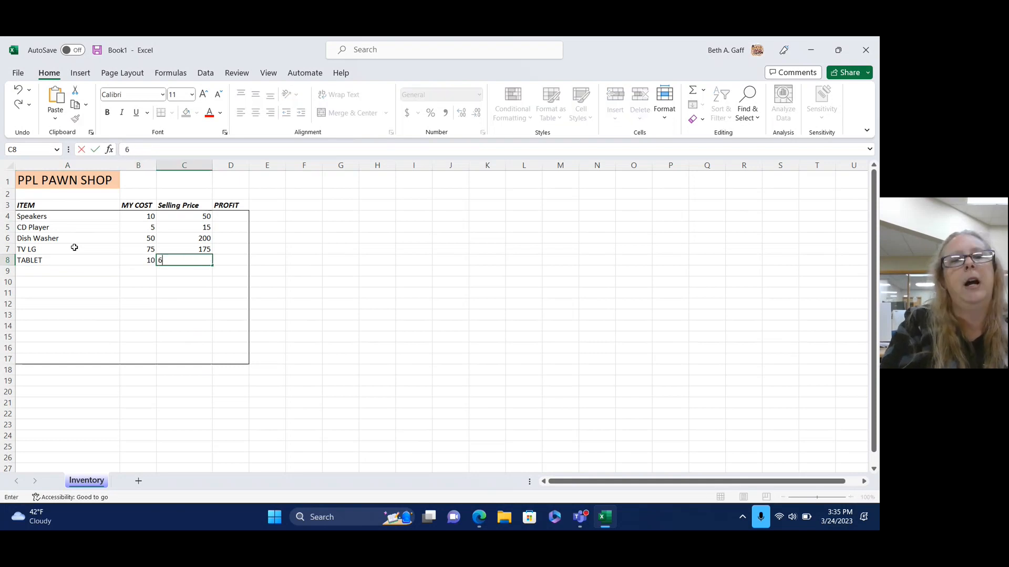
pyautogui.write('0')
pyautogui.press('Tab')
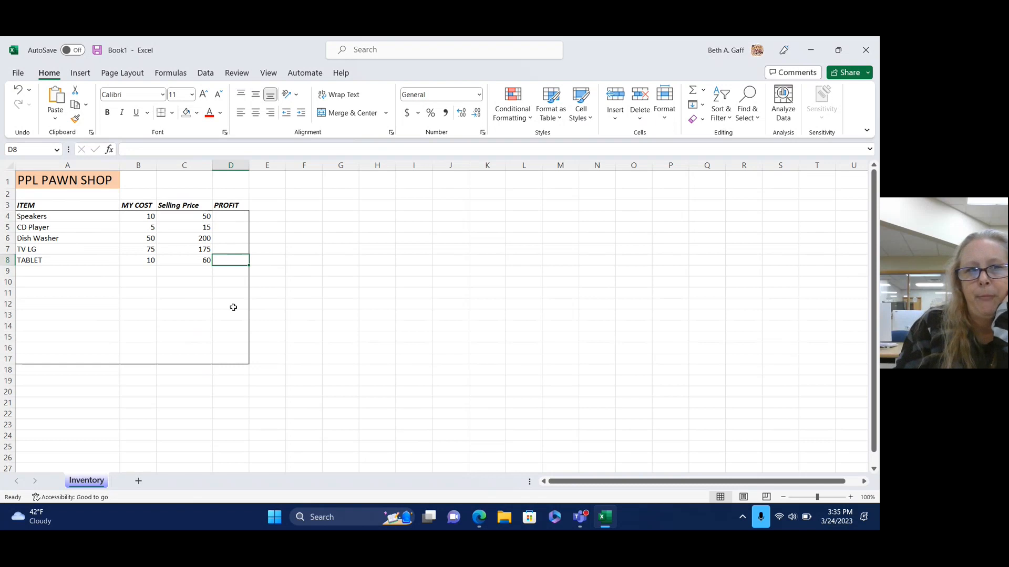
# Apply two-decimal Currency format to the B4:C8 cost and selling prices, e.g. $10.00.
pyautogui.click(130, 216)
pyautogui.click(346, 292)
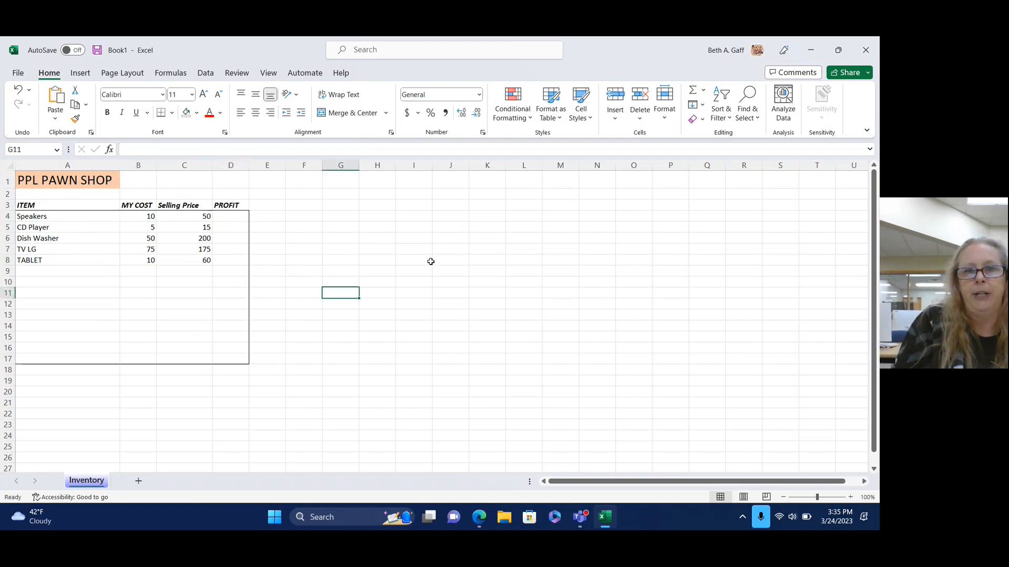
pyautogui.click(523, 238)
pyautogui.click(410, 323)
pyautogui.click(547, 323)
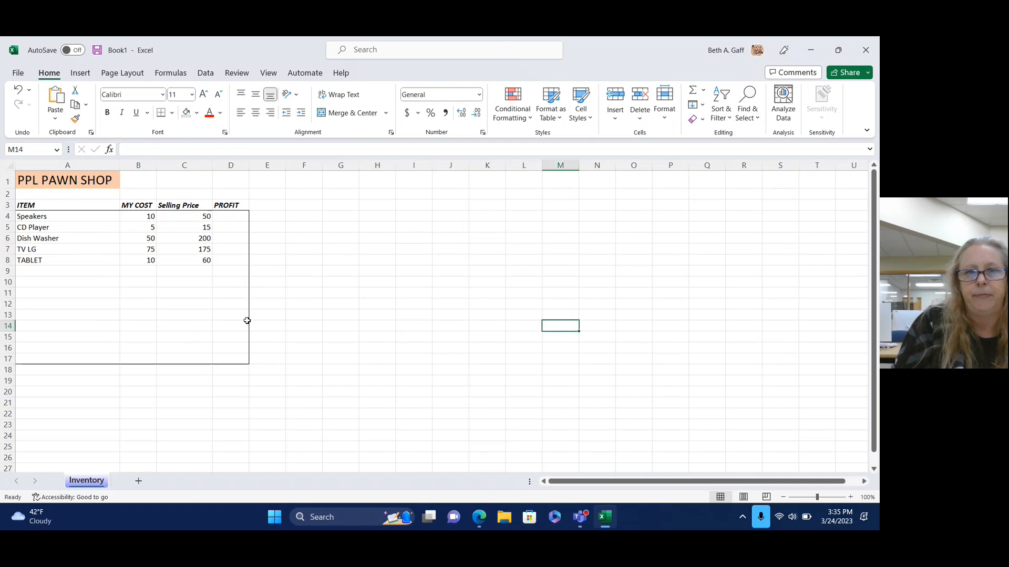
pyautogui.click(133, 216)
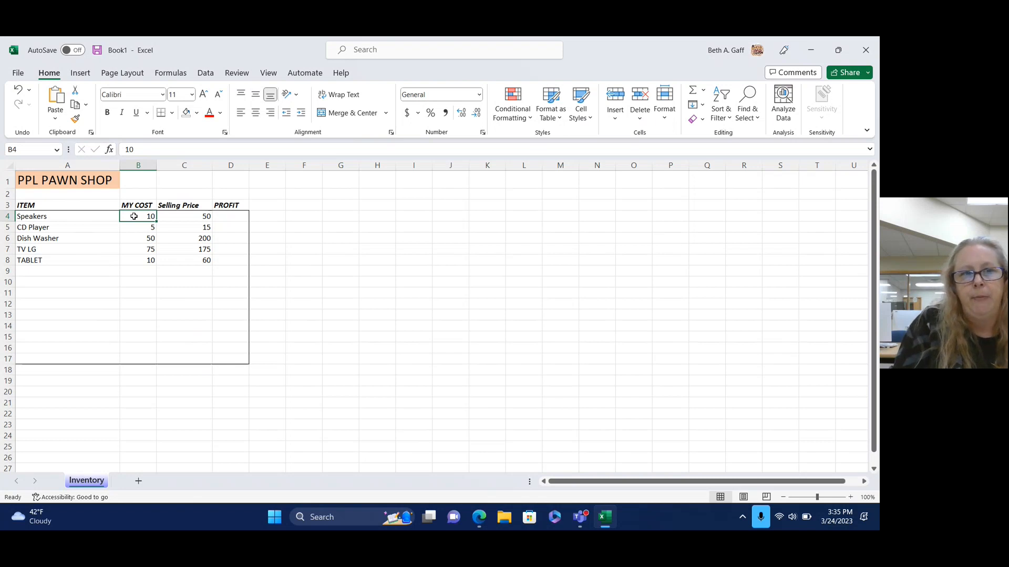
pyautogui.moveTo(134, 216); pyautogui.dragTo(199, 266)
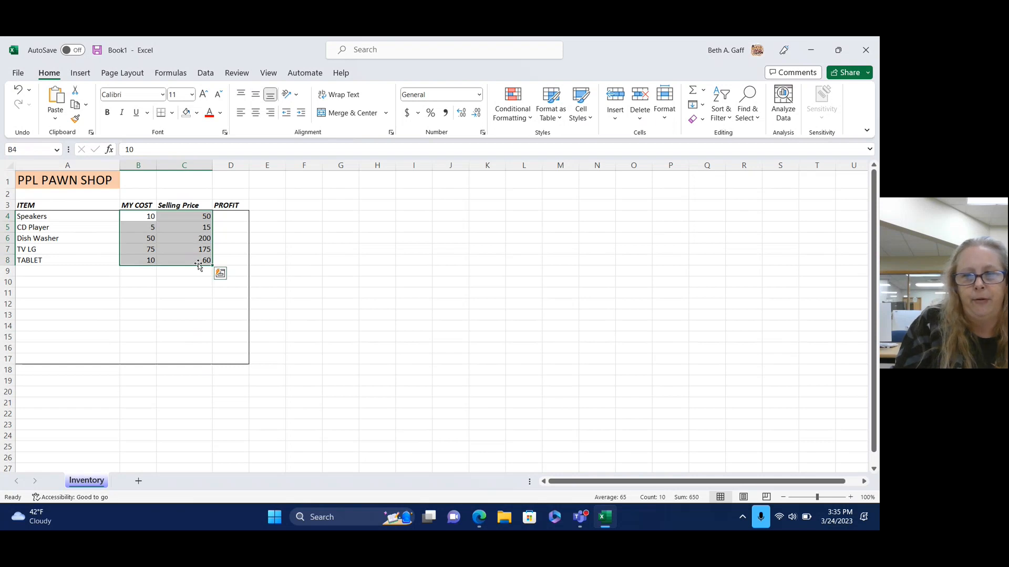
pyautogui.rightClick(185, 234)
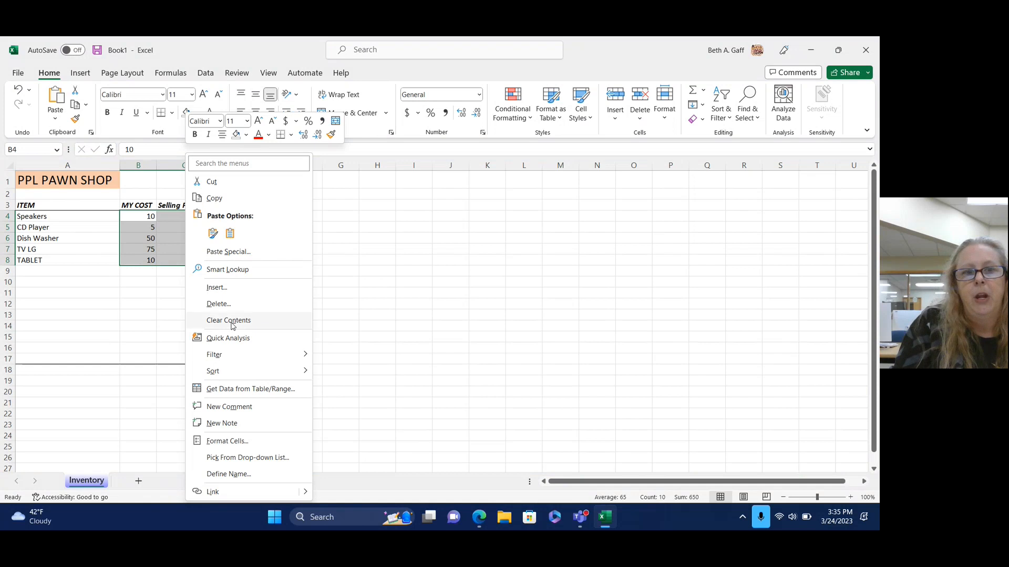
pyautogui.click(235, 444)
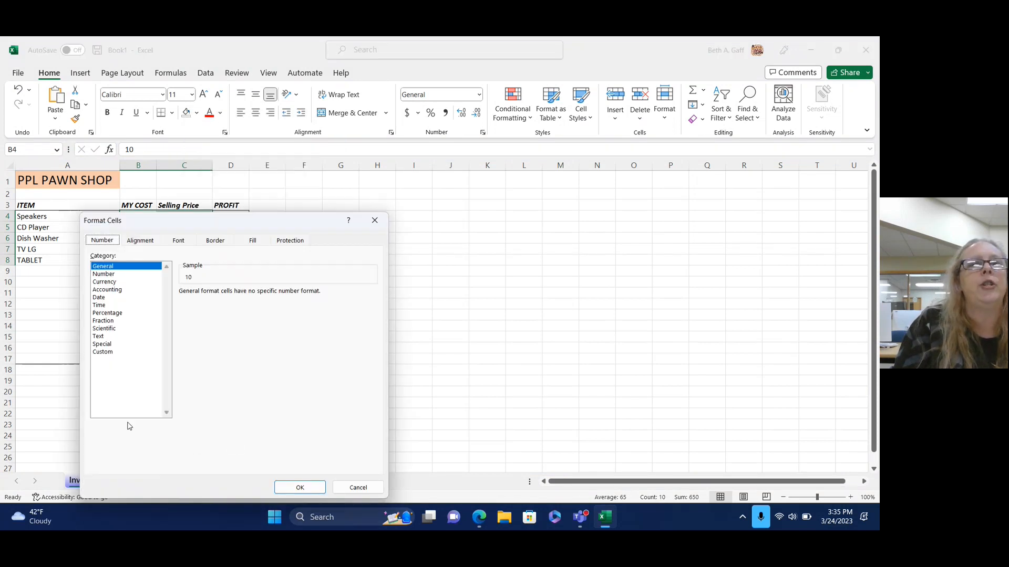
pyautogui.click(111, 284)
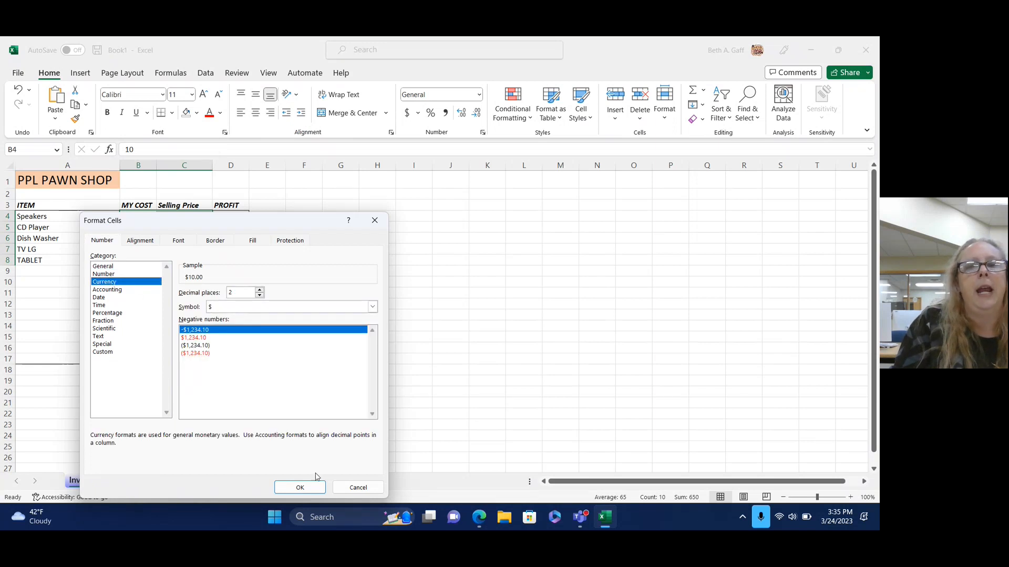
pyautogui.click(310, 488)
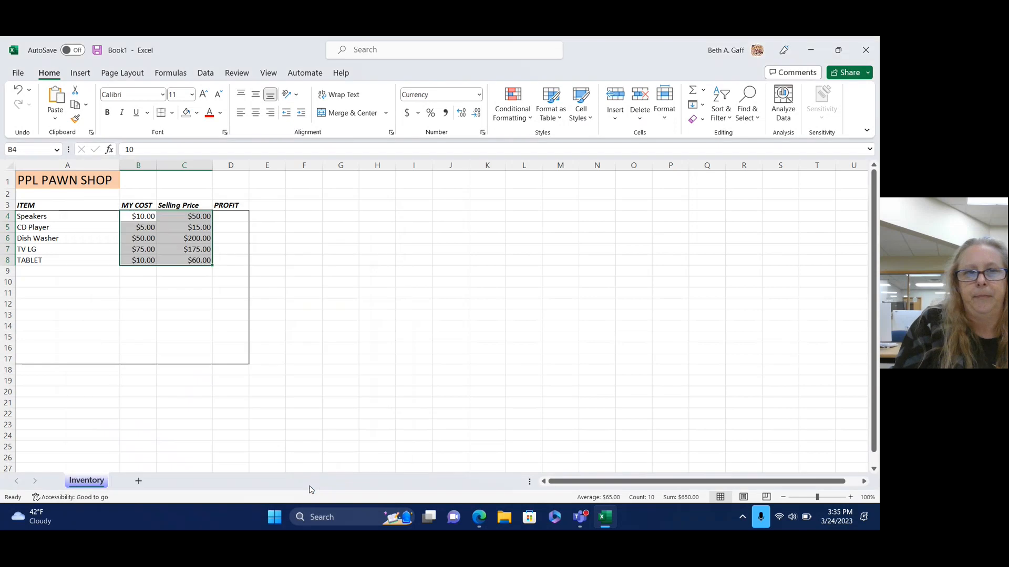
pyautogui.click(328, 363)
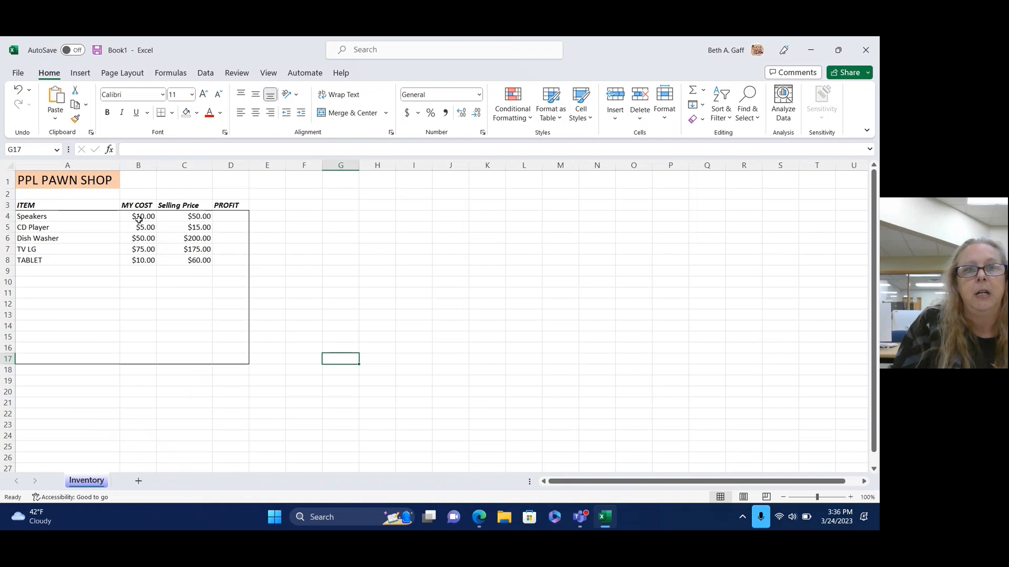
# Copy the currency-formatted B4:C8 values and paste them into B9:C13 below TABLET.
pyautogui.moveTo(135, 217); pyautogui.dragTo(206, 261)
pyautogui.hotkey('ctrl', 'c')
pyautogui.rightClick(204, 249)
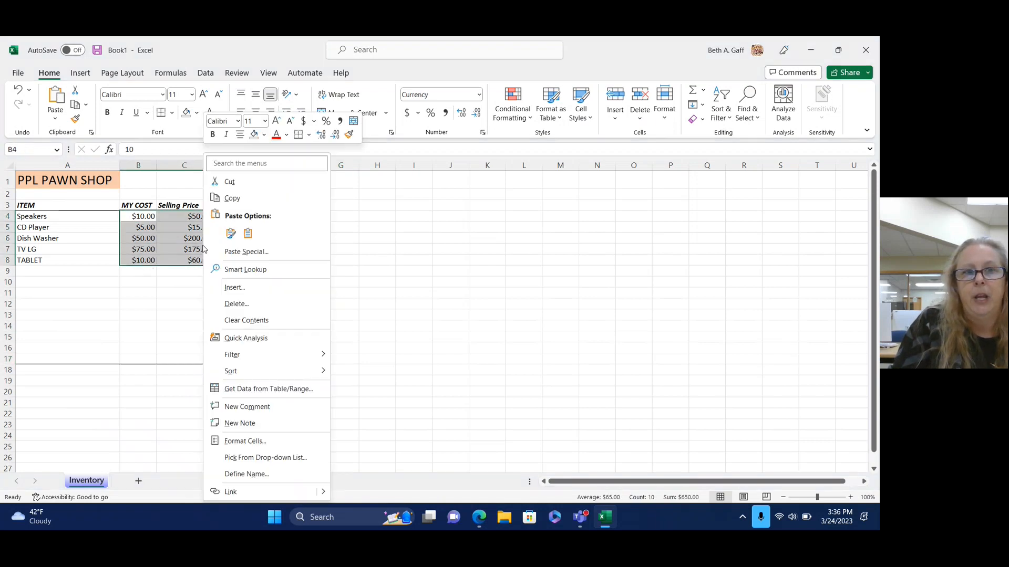
pyautogui.click(232, 199)
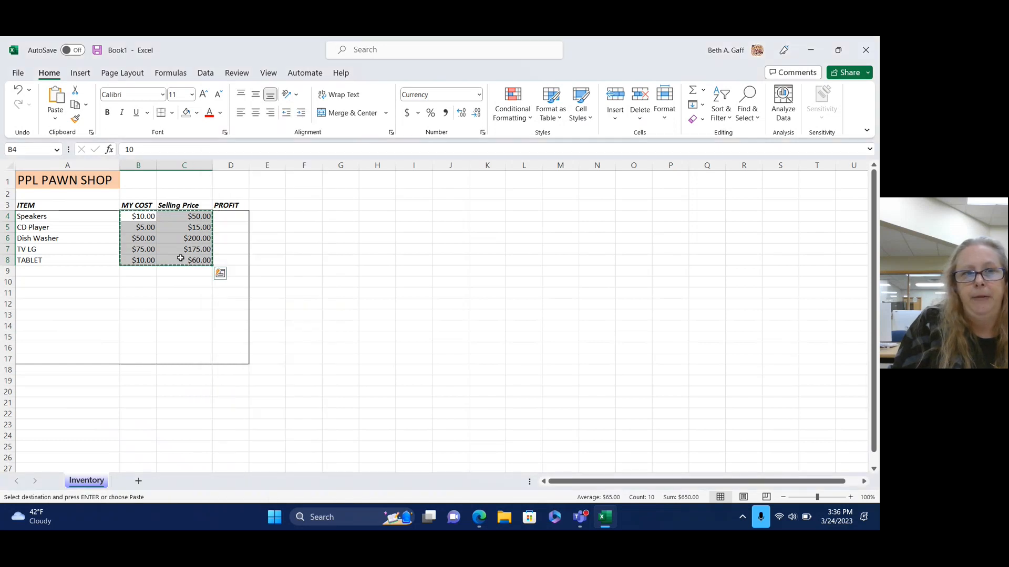
pyautogui.moveTo(127, 270); pyautogui.dragTo(198, 362)
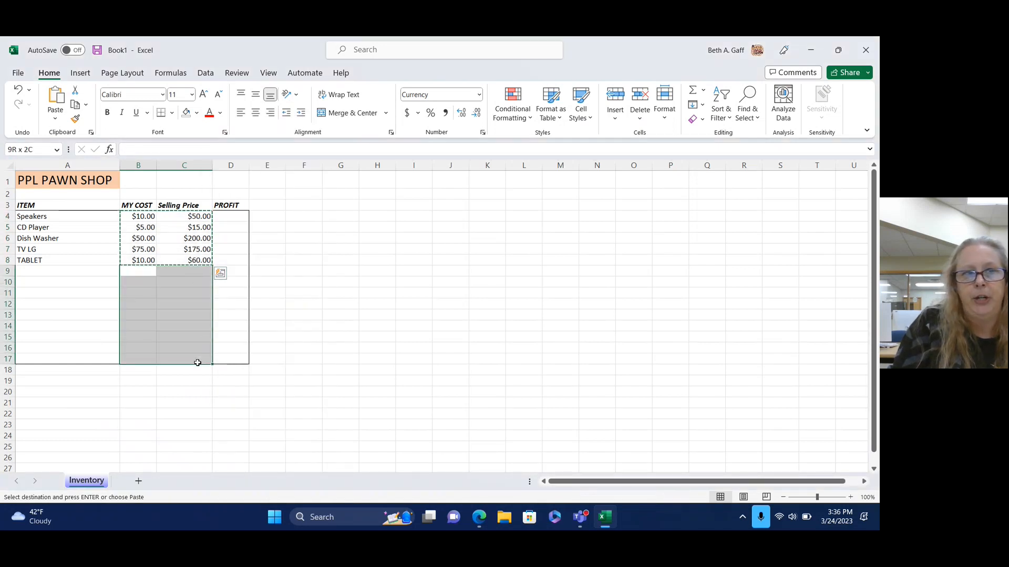
pyautogui.click(55, 95)
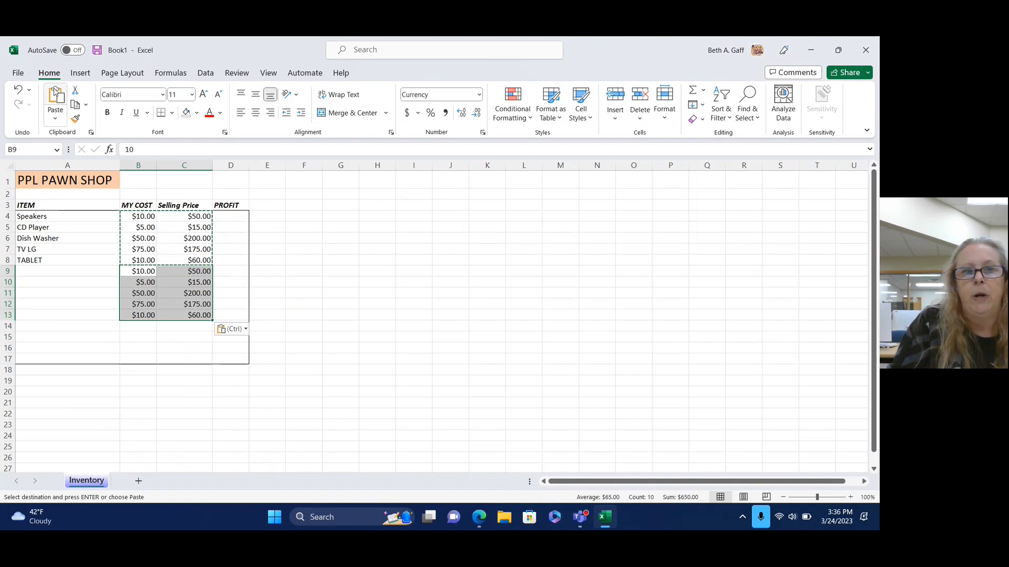
pyautogui.click(467, 323)
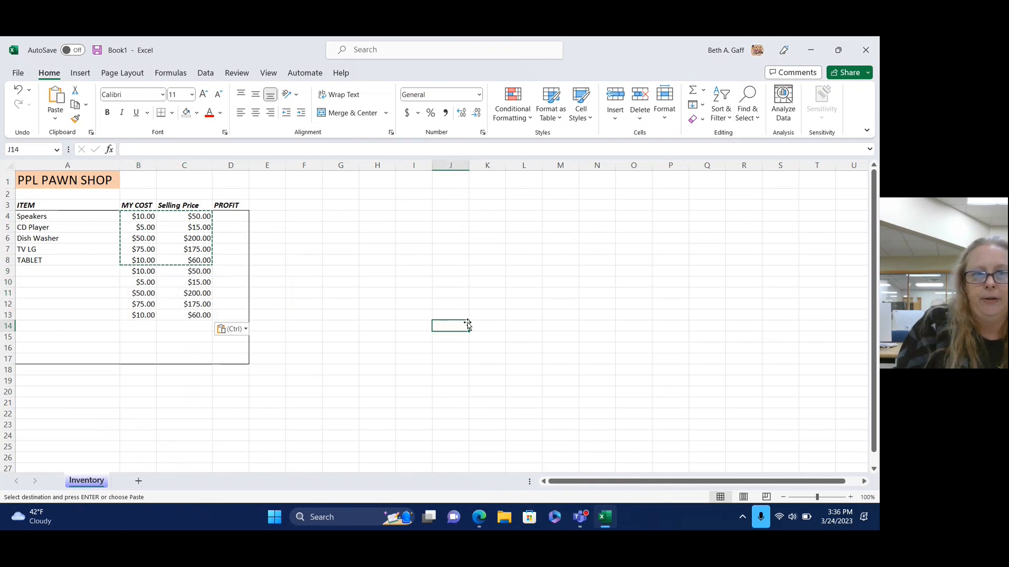
pyautogui.doubleClick(466, 321)
pyautogui.doubleClick(454, 262)
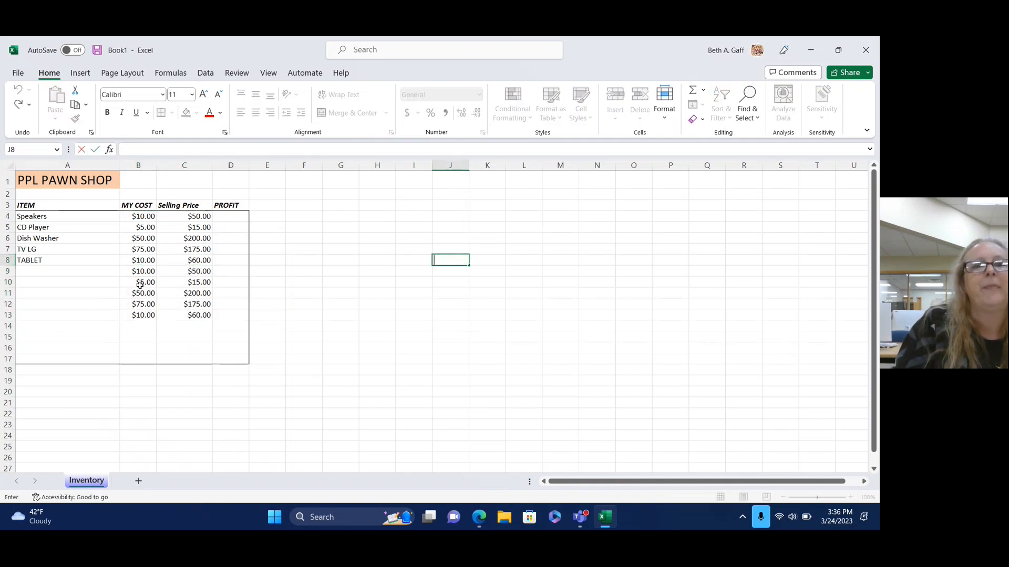
# Clear the pasted values in B9:C13 while keeping their currency format.
pyautogui.moveTo(132, 270); pyautogui.dragTo(191, 314)
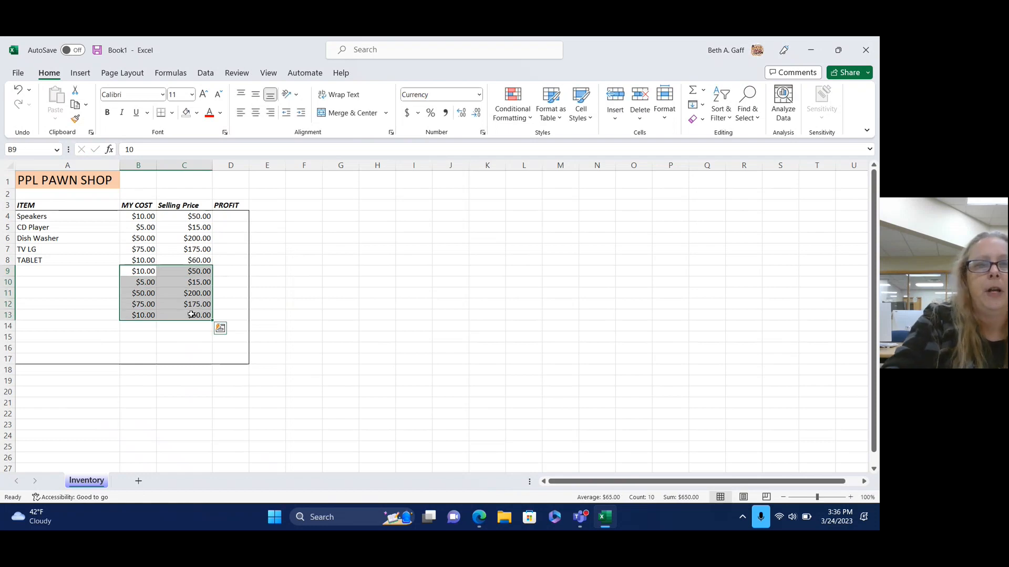
pyautogui.press('Delete')
pyautogui.click(343, 279)
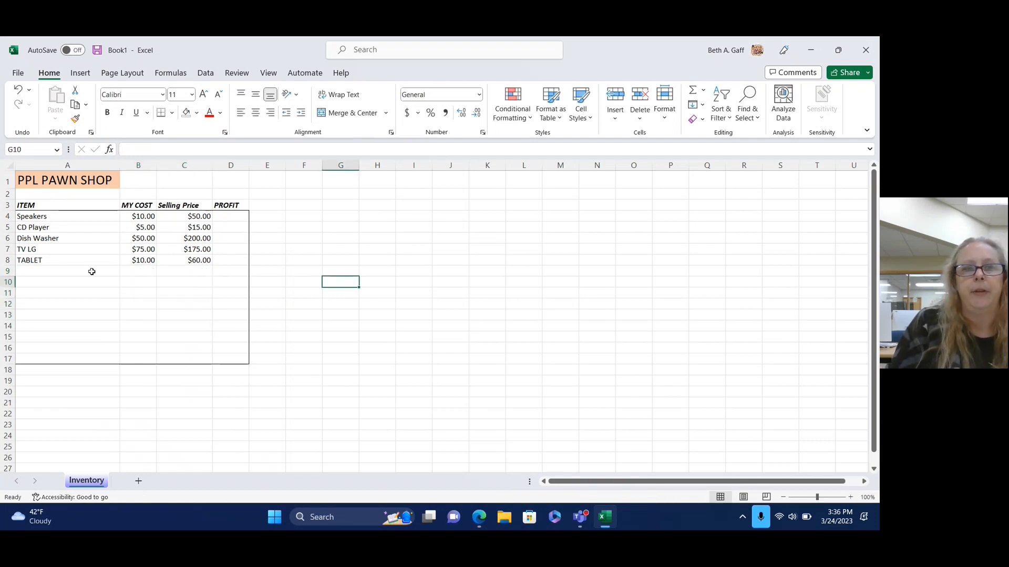
pyautogui.click(73, 273)
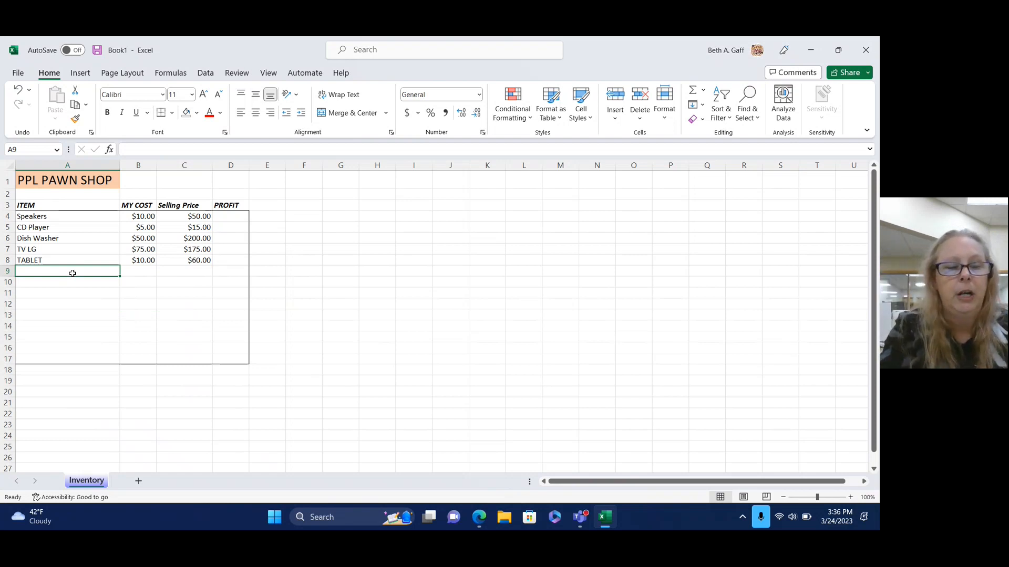
# Enter BASKET in row 9 with a cost of 5 and a selling price of 20.
pyautogui.write('BASKET')
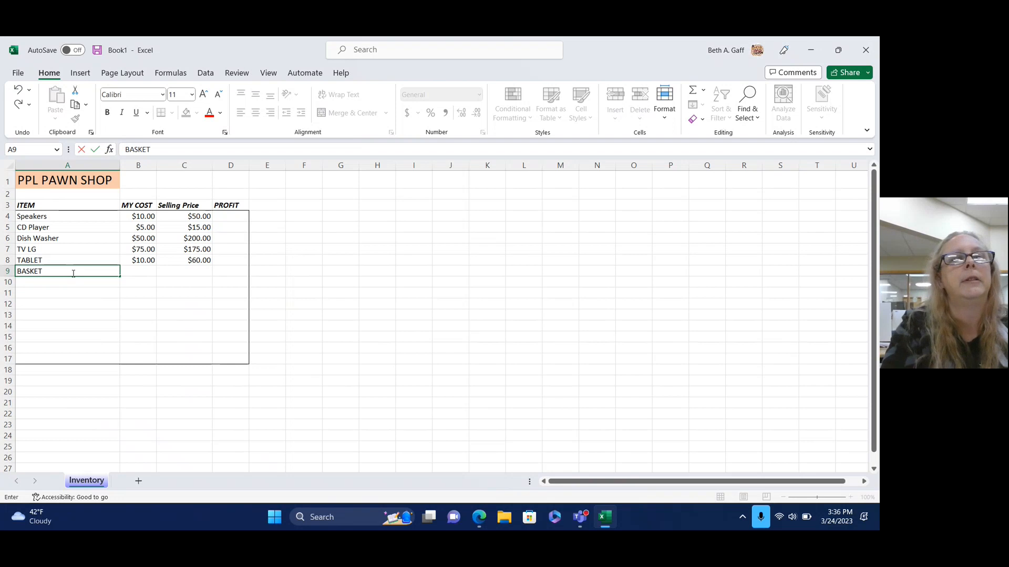
pyautogui.press('Tab')
pyautogui.write('5')
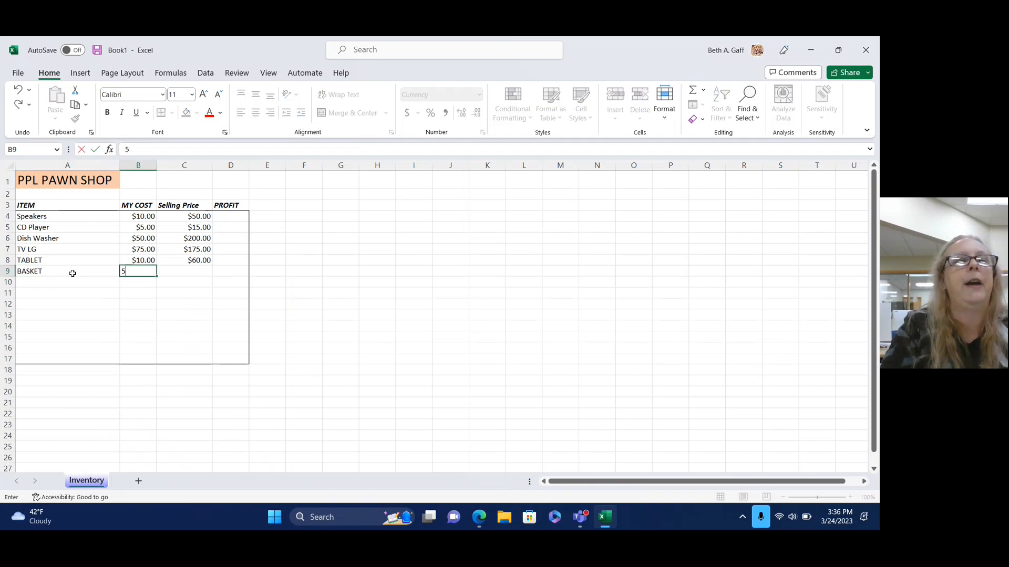
pyautogui.press('Tab')
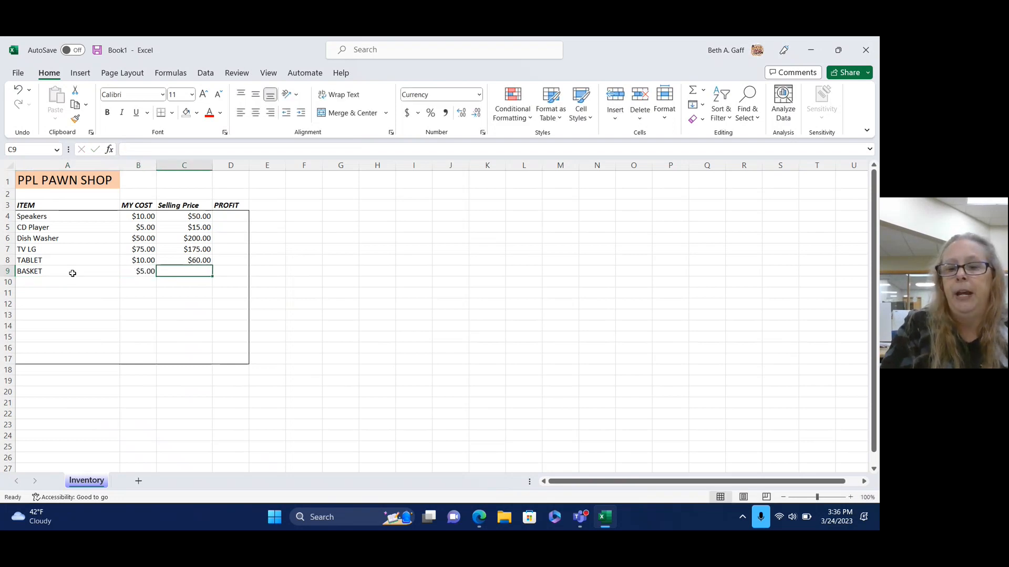
pyautogui.write('20')
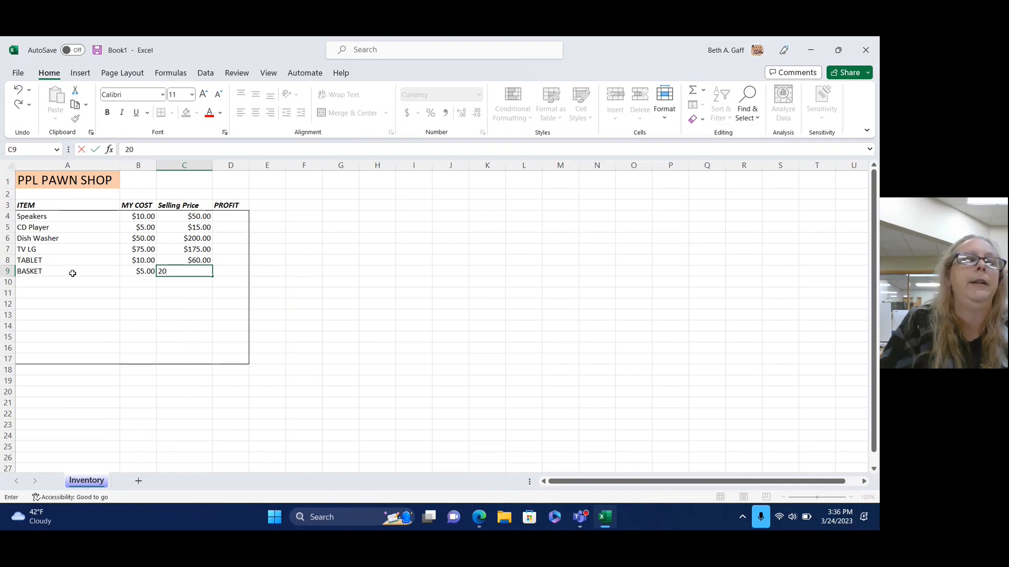
pyautogui.press('Tab')
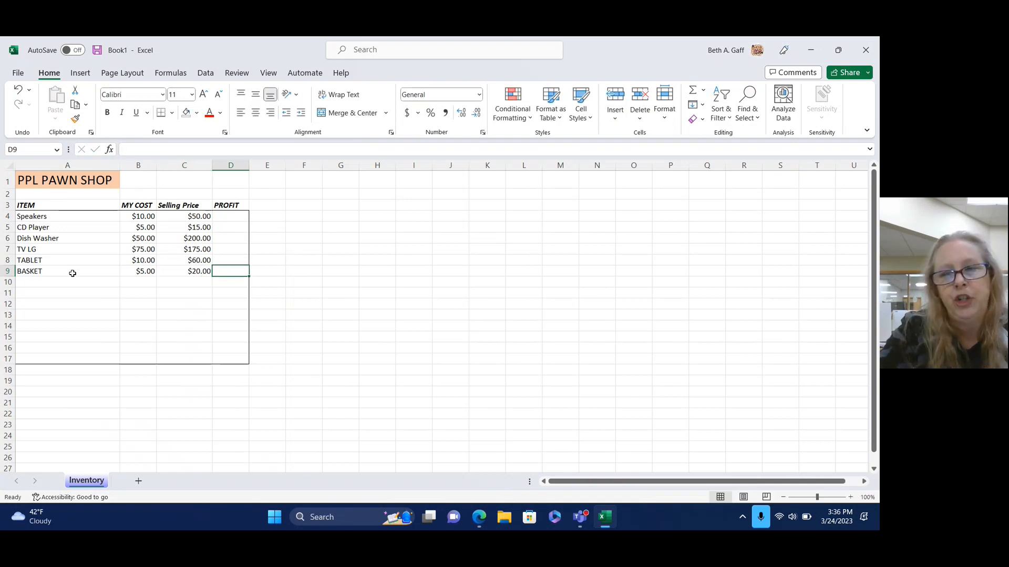
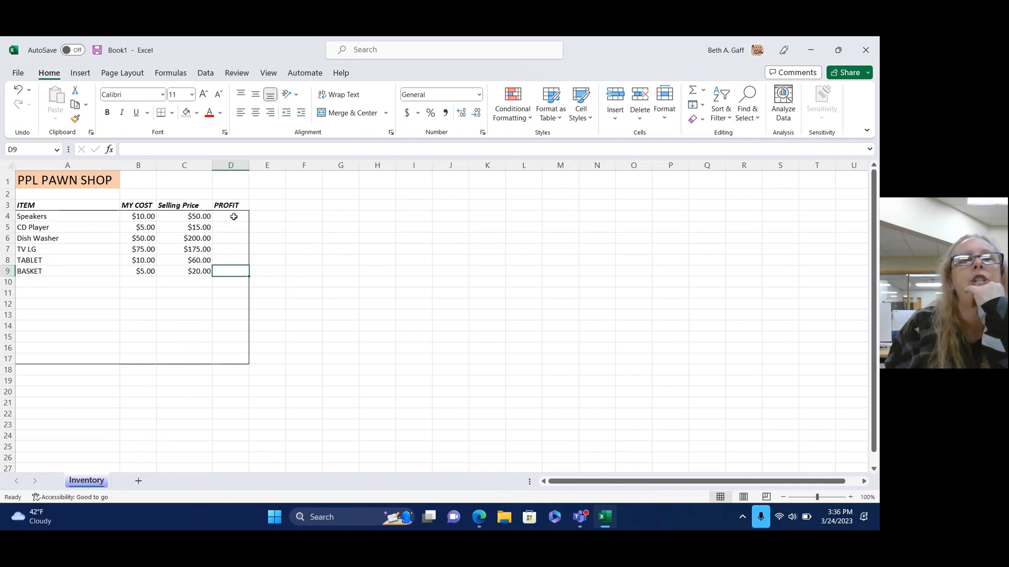
# Select the Speakers row B4:D4, briefly open the AutoSum list, then settle on cell D4.
pyautogui.click(130, 216)
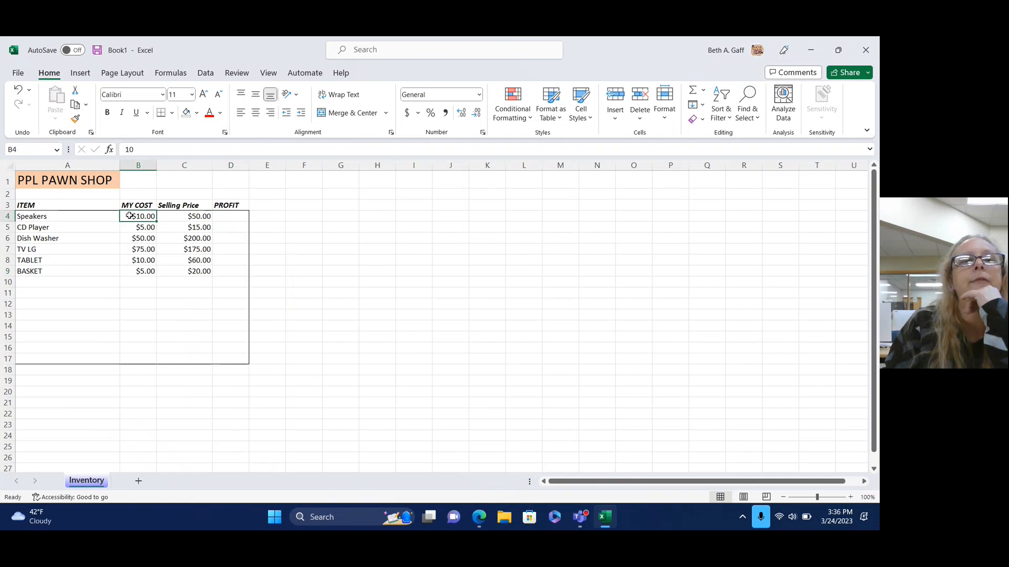
pyautogui.moveTo(130, 216); pyautogui.dragTo(234, 217)
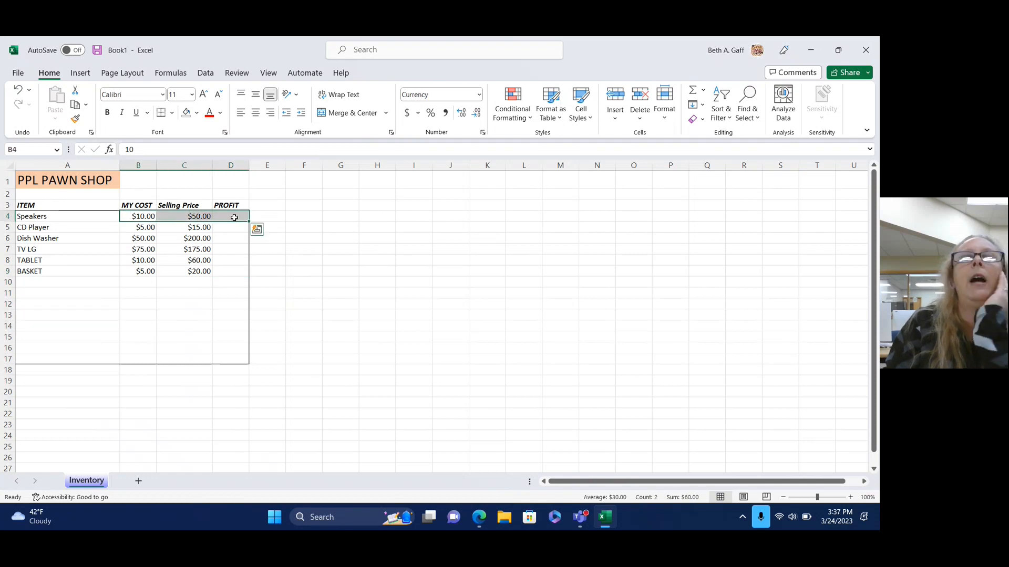
pyautogui.click(704, 92)
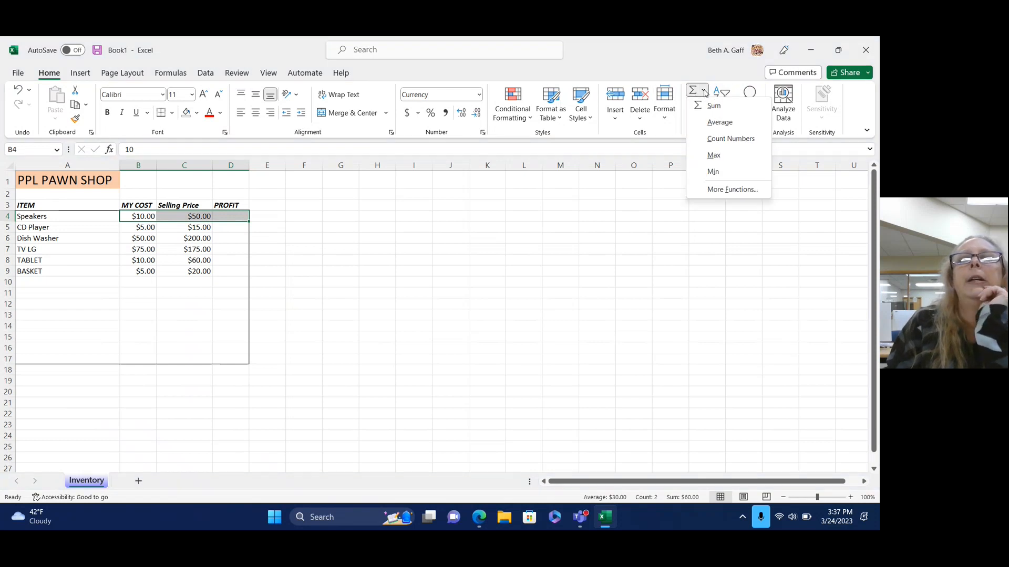
pyautogui.click(346, 330)
pyautogui.click(414, 238)
pyautogui.click(225, 214)
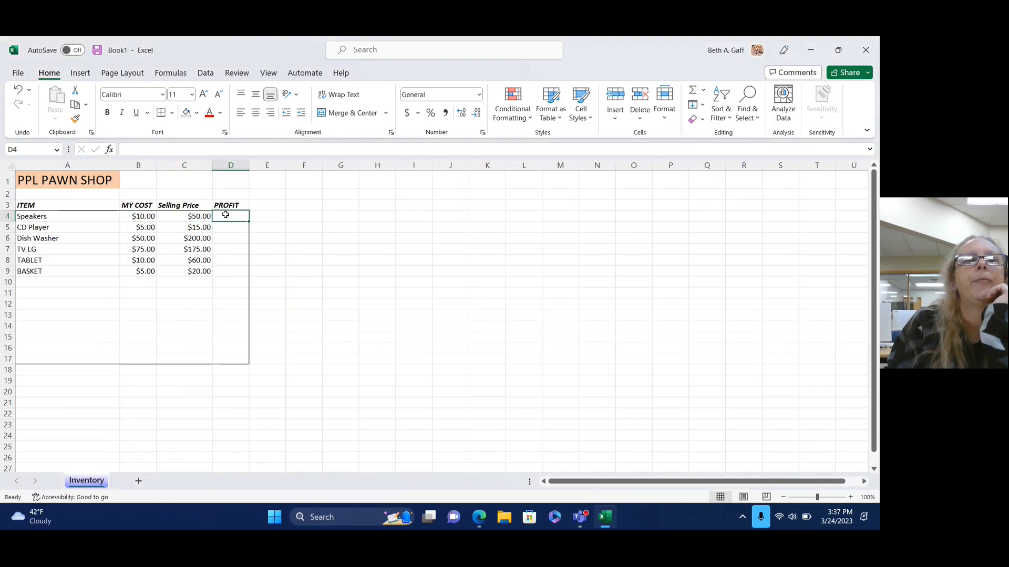
# Enter =(C4-B4) in D4 so the Speakers profit shows $40.00.
pyautogui.click(202, 149)
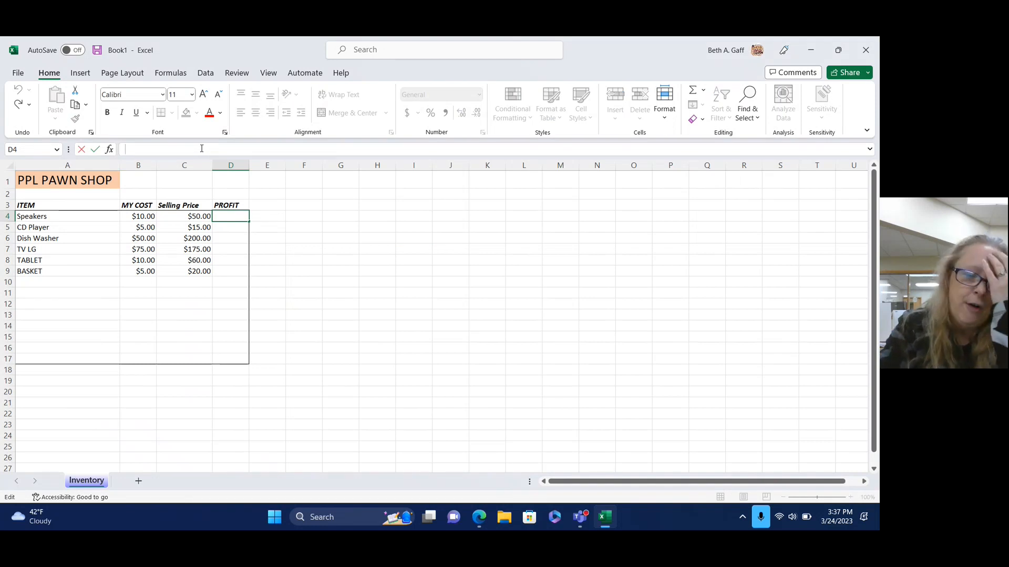
pyautogui.write('=')
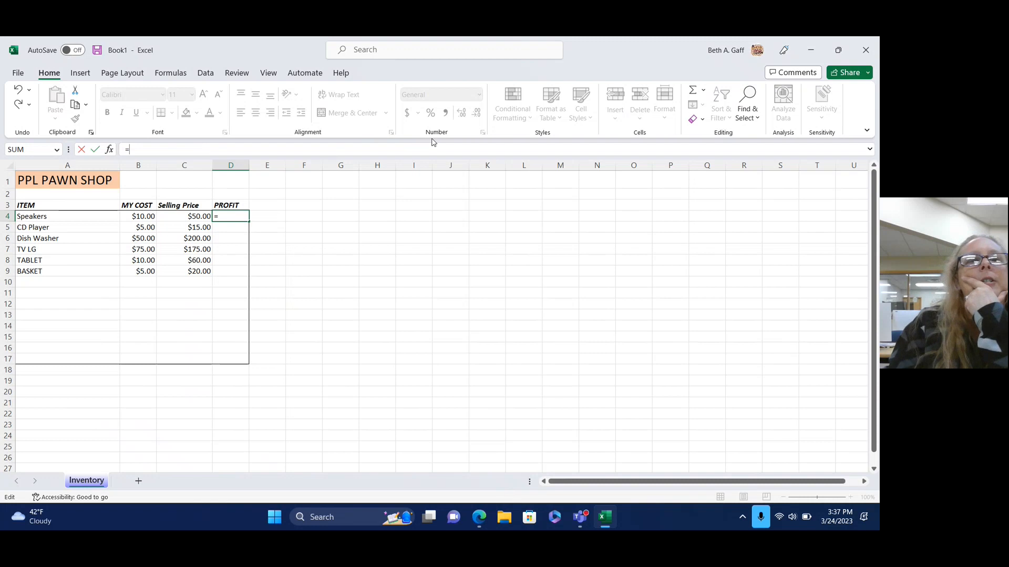
pyautogui.click(188, 217)
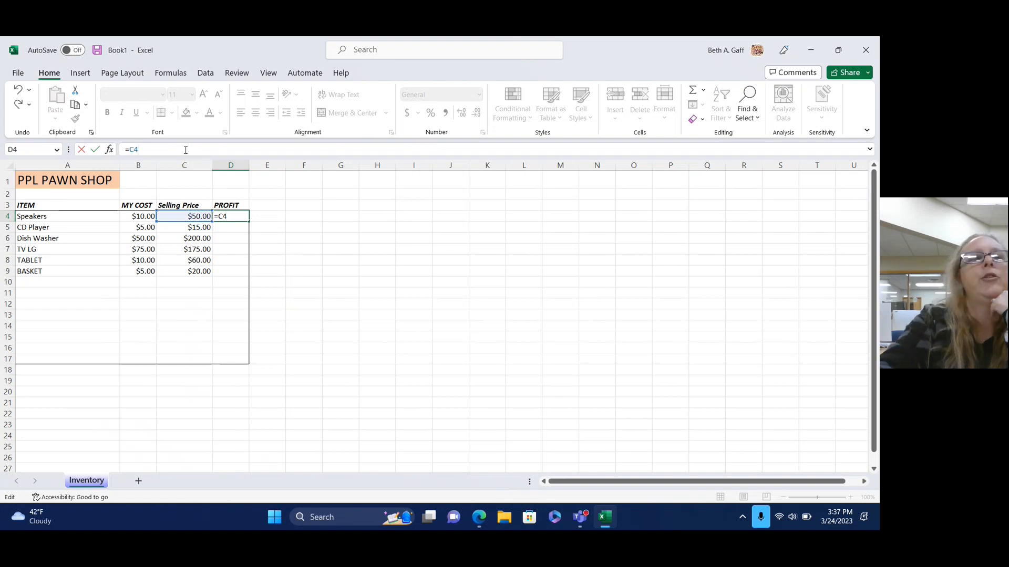
pyautogui.press('BackSpace')
pyautogui.press('BackSpace')
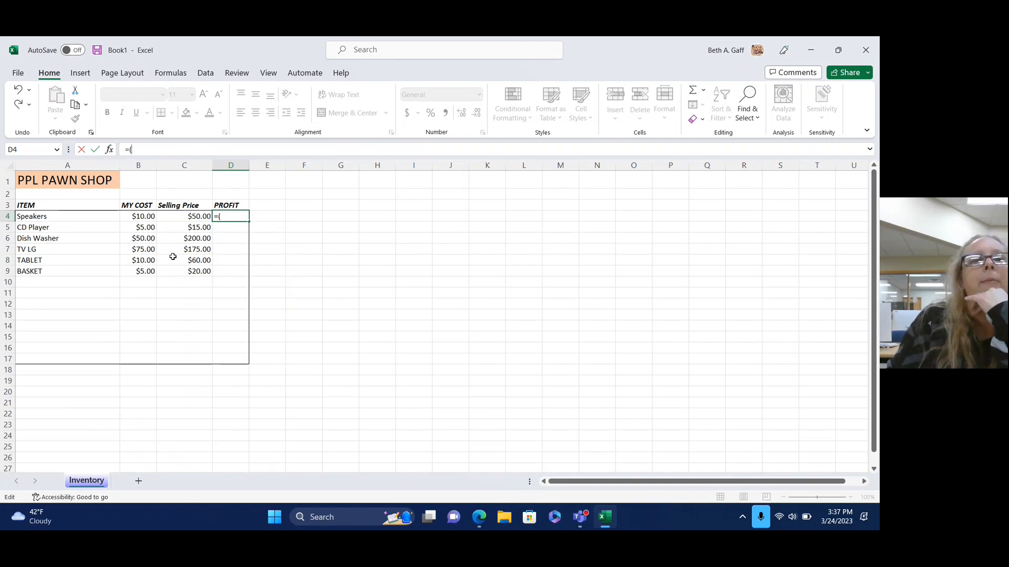
pyautogui.click(179, 215)
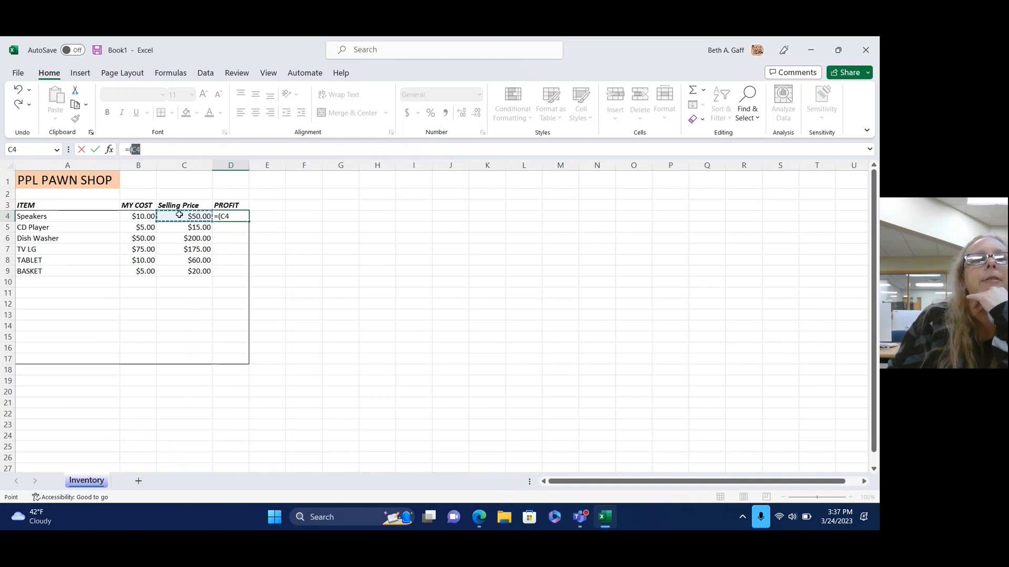
pyautogui.click(165, 152)
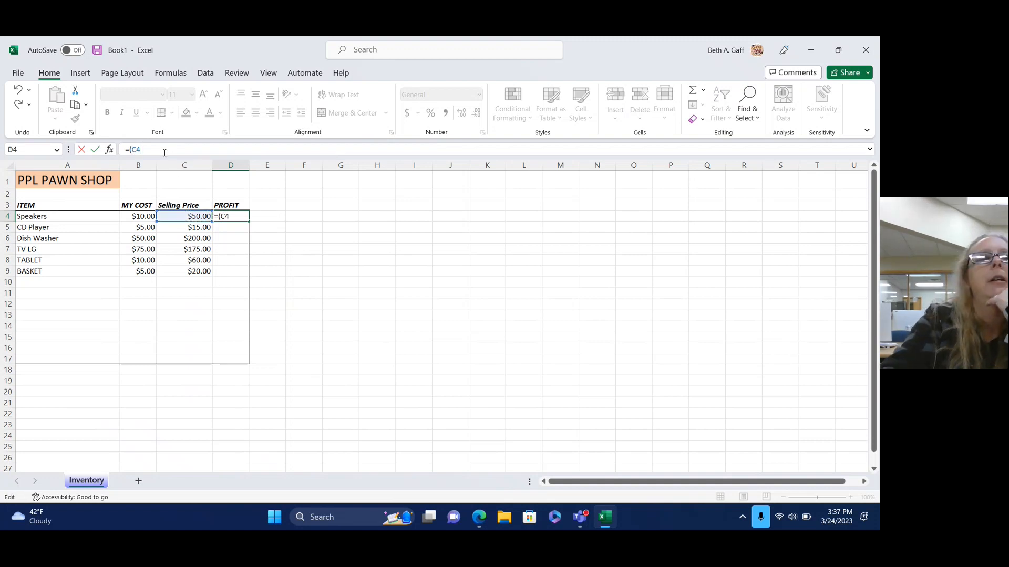
pyautogui.write('-')
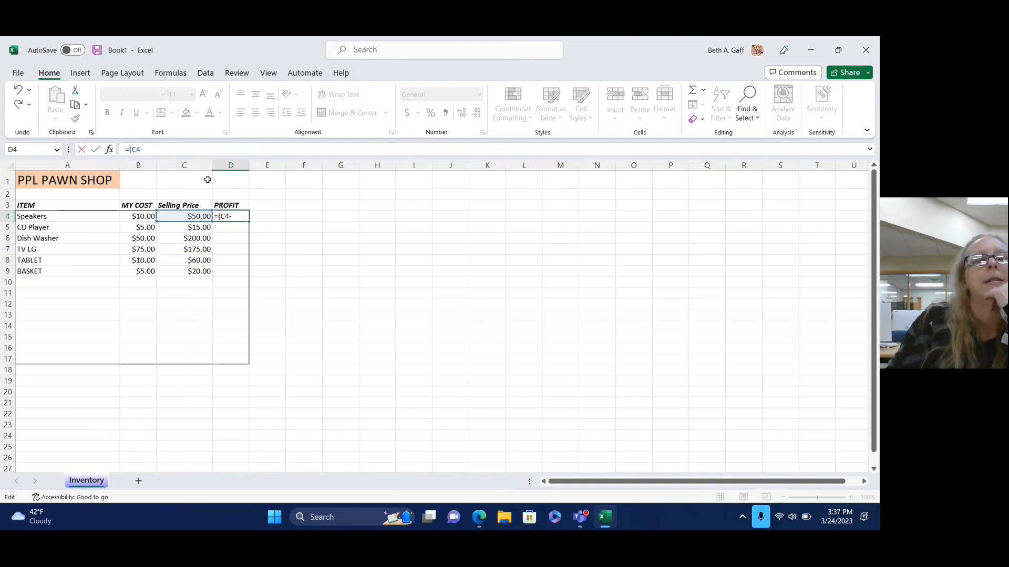
pyautogui.click(141, 215)
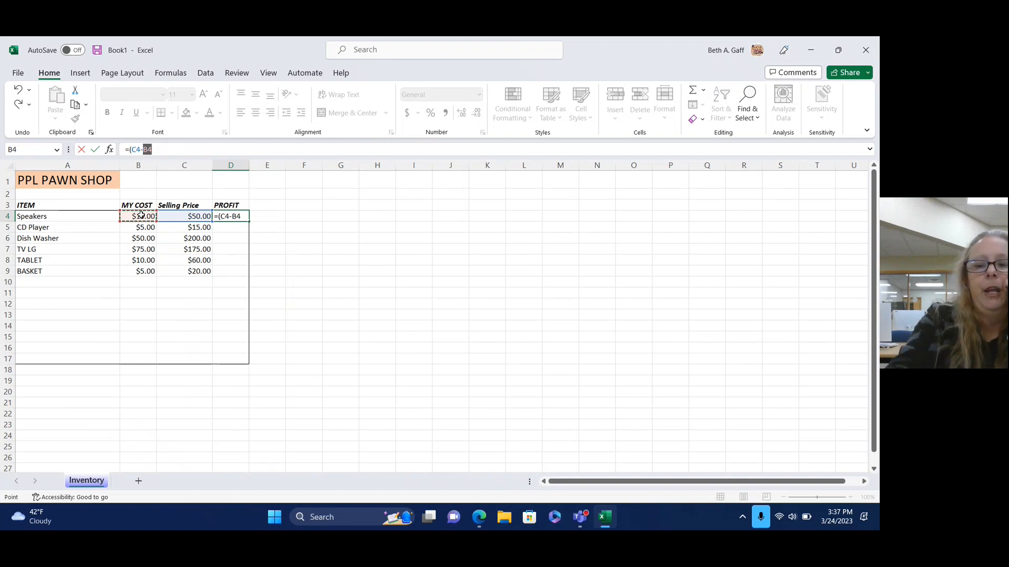
pyautogui.write(')')
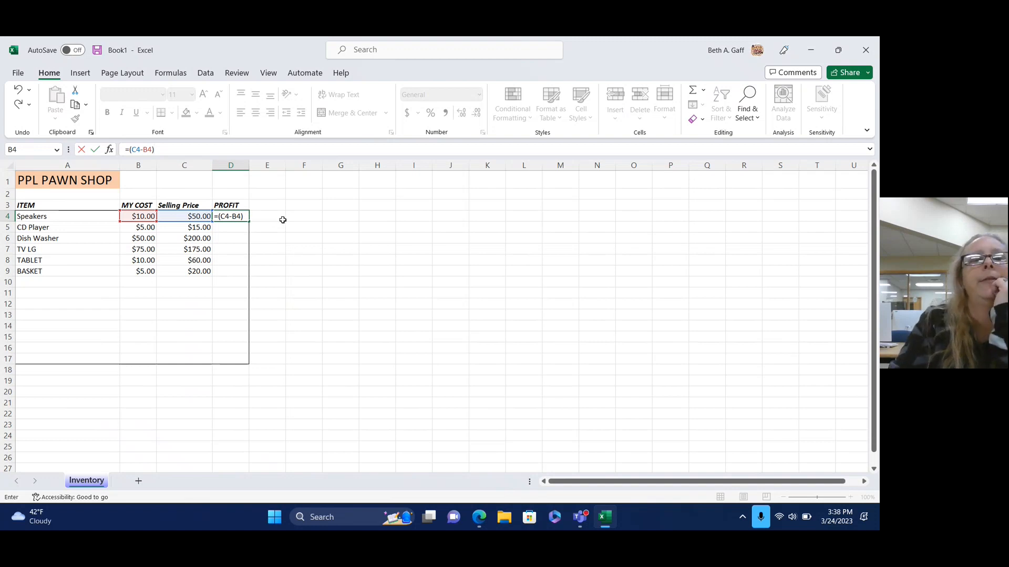
pyautogui.press('Return')
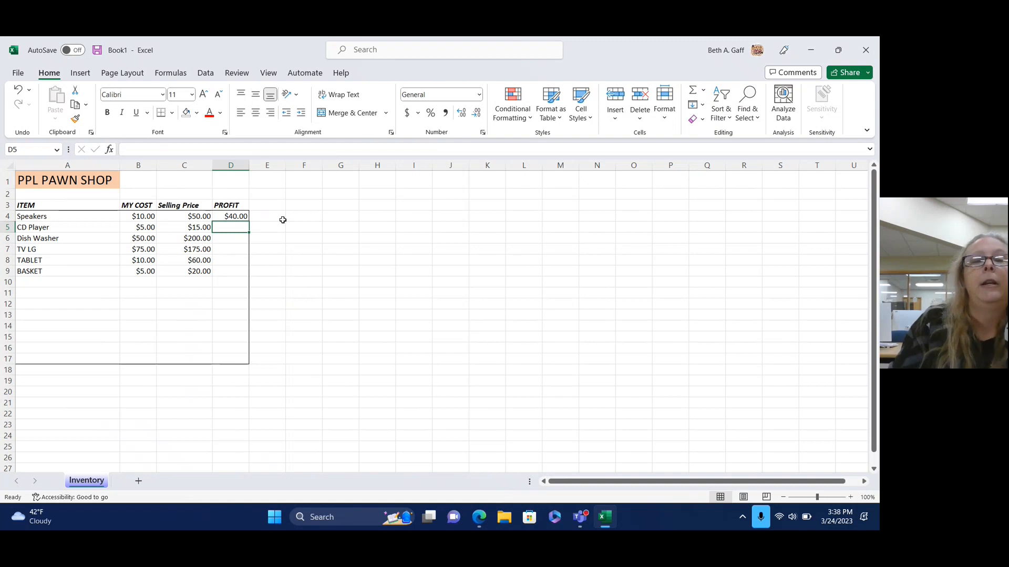
# Copy the D4 profit formula into D5:D9 to calculate the remaining five profits.
pyautogui.click(234, 217)
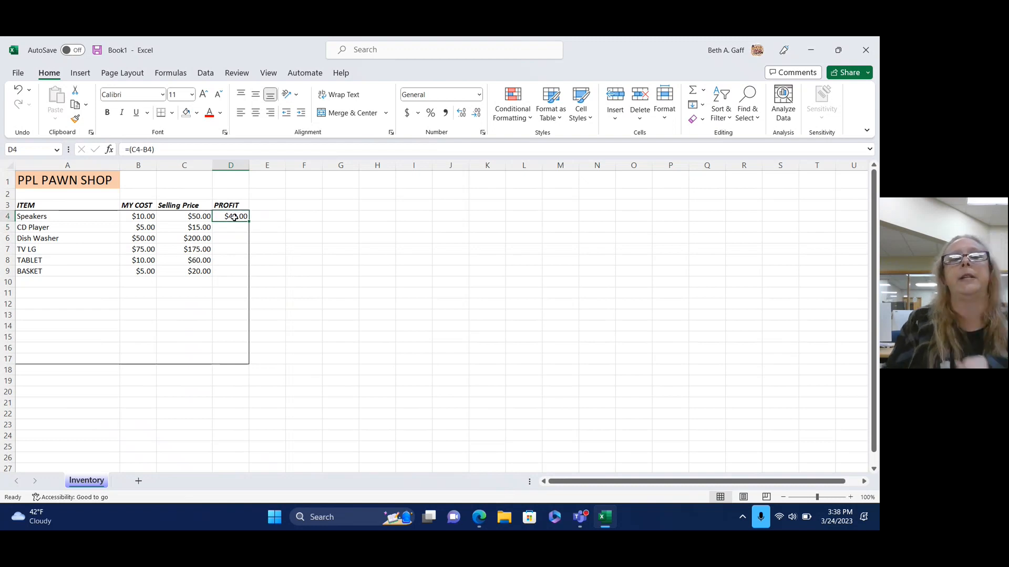
pyautogui.rightClick(235, 220)
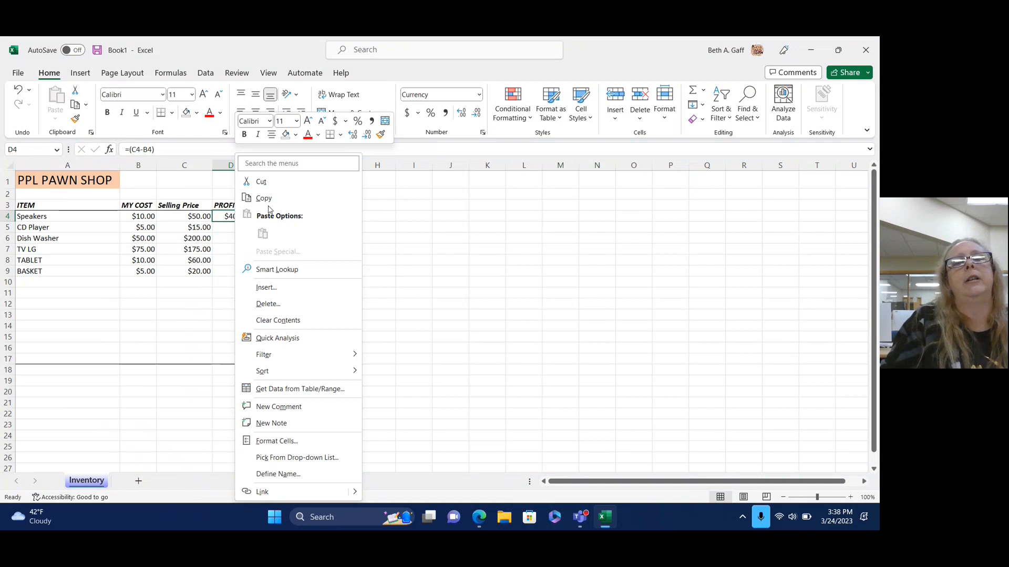
pyautogui.click(265, 199)
pyautogui.click(244, 225)
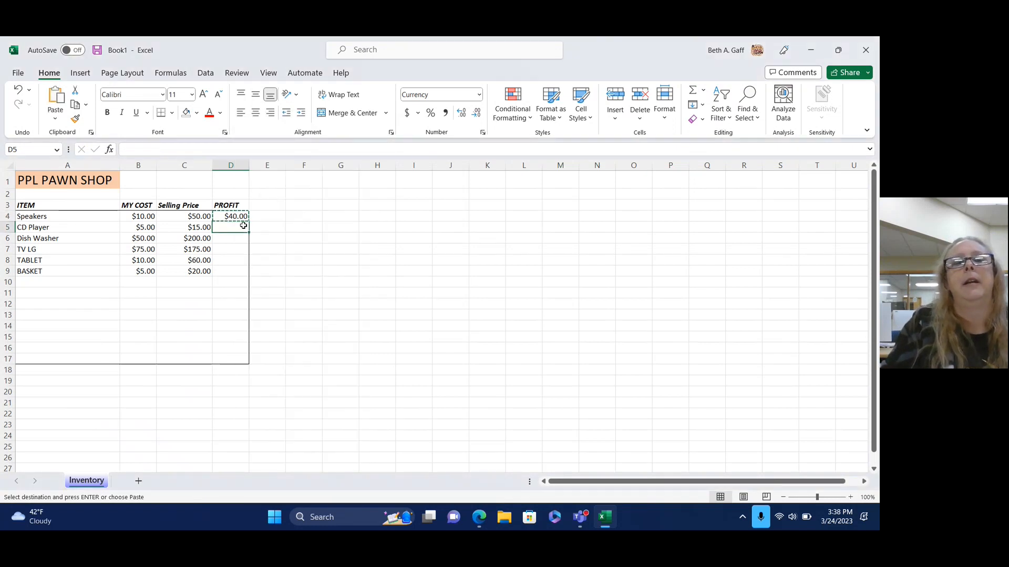
pyautogui.moveTo(243, 226); pyautogui.dragTo(232, 270)
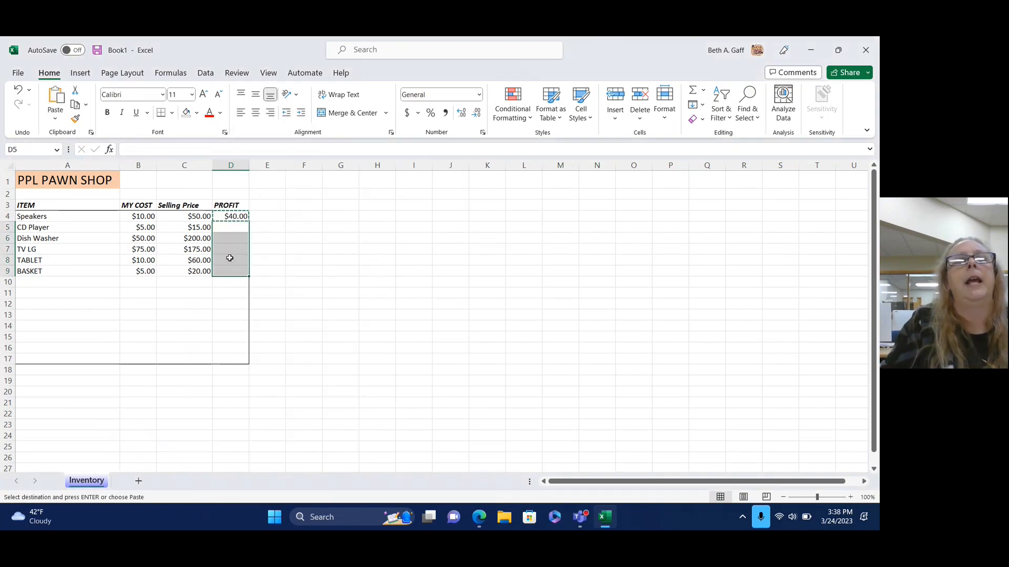
pyautogui.click(54, 100)
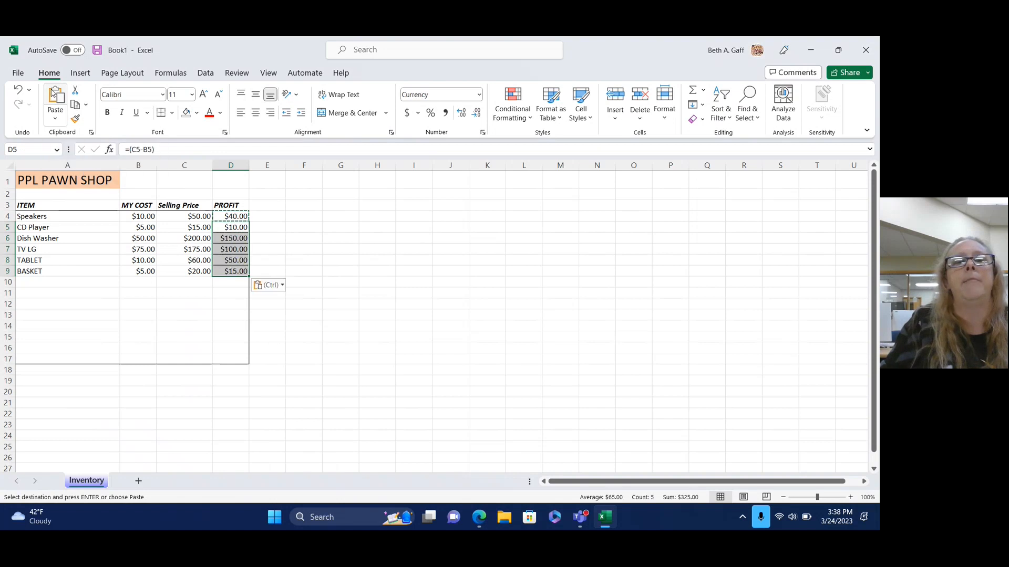
pyautogui.click(400, 314)
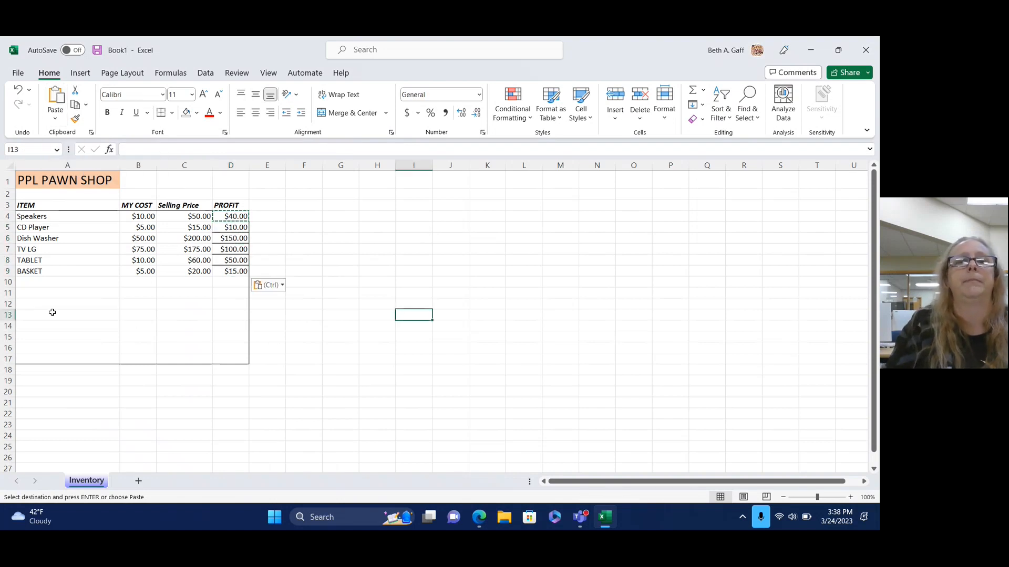
# Select all profit values in D4:D9.
pyautogui.click(137, 325)
pyautogui.click(300, 324)
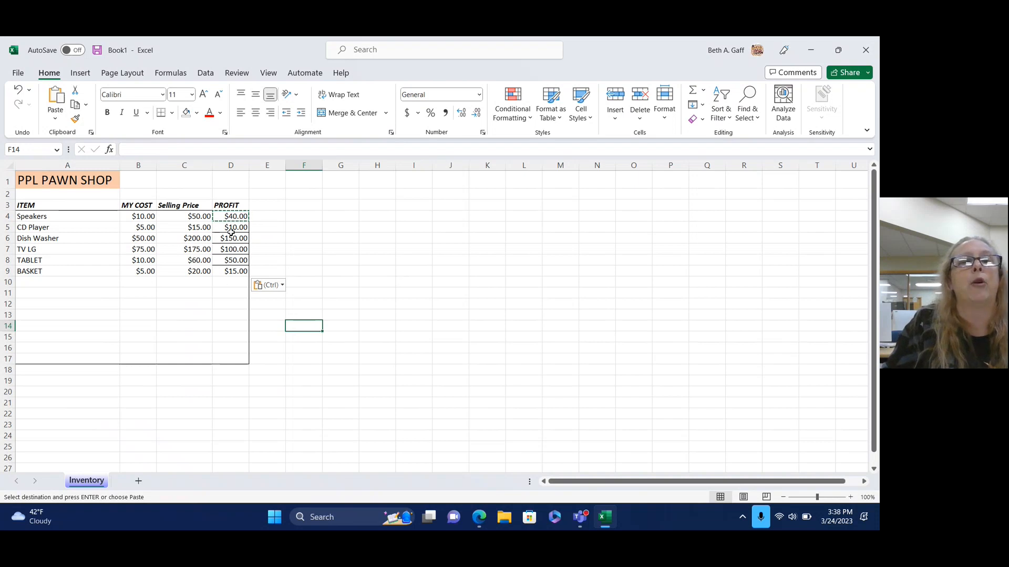
pyautogui.click(232, 220)
pyautogui.moveTo(233, 225); pyautogui.dragTo(231, 271)
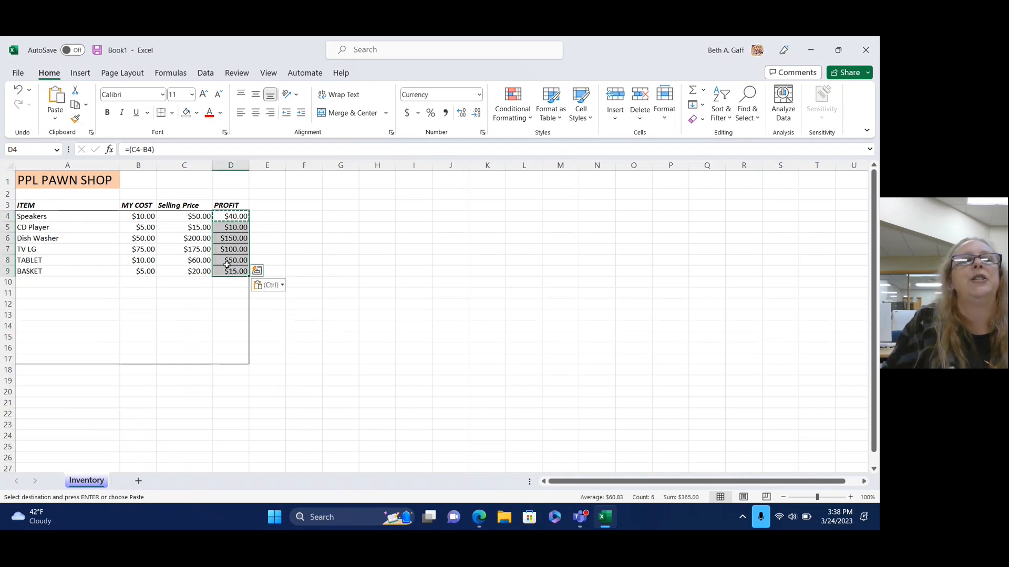
pyautogui.click(173, 112)
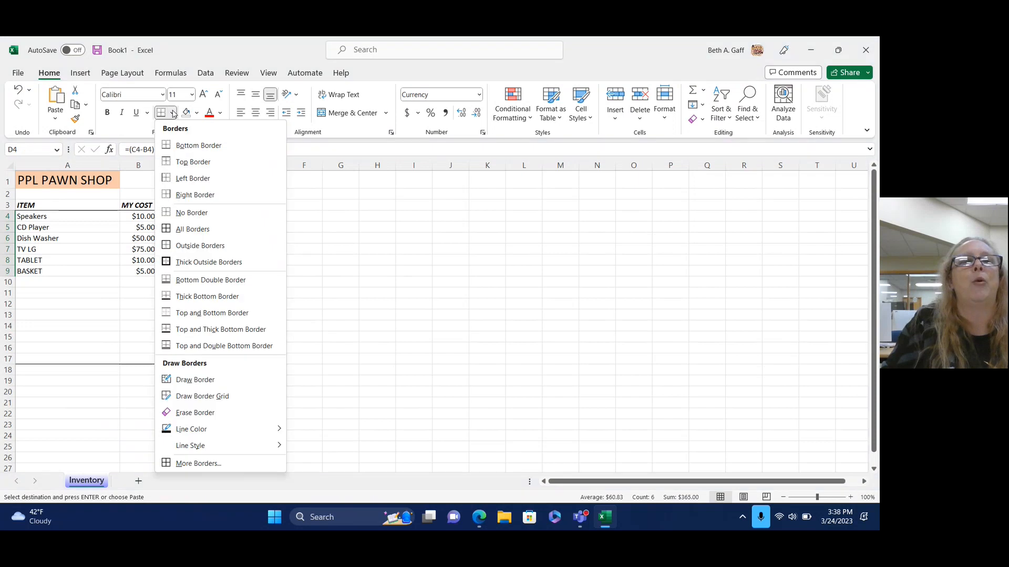
pyautogui.click(192, 213)
pyautogui.click(363, 313)
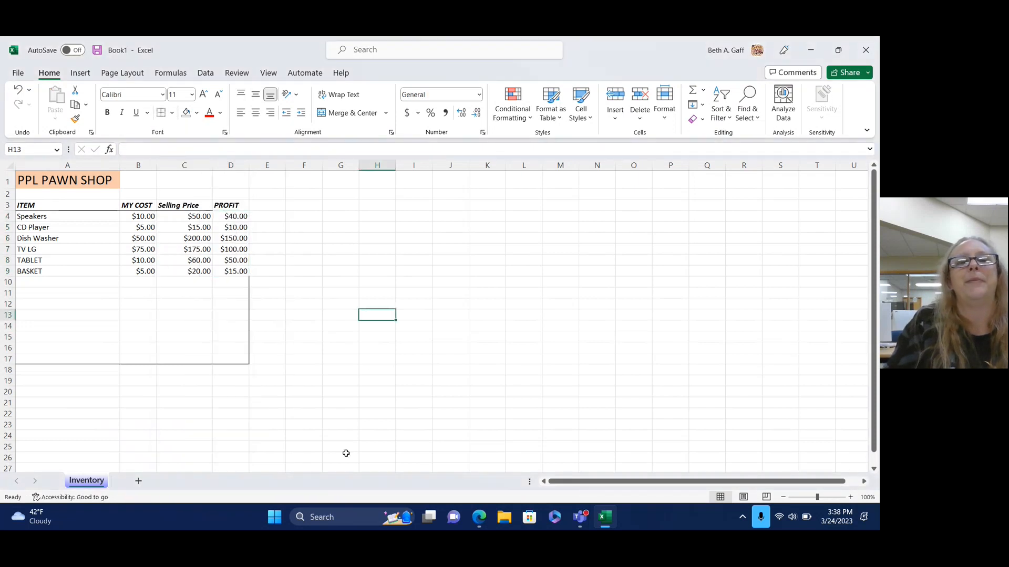
pyautogui.click(218, 208)
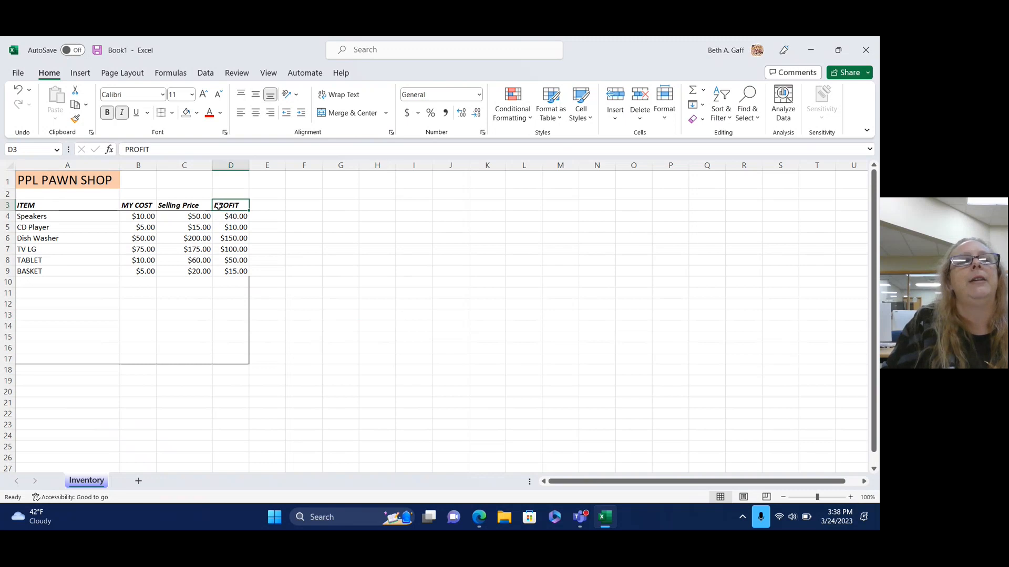
pyautogui.click(173, 113)
pyautogui.click(200, 151)
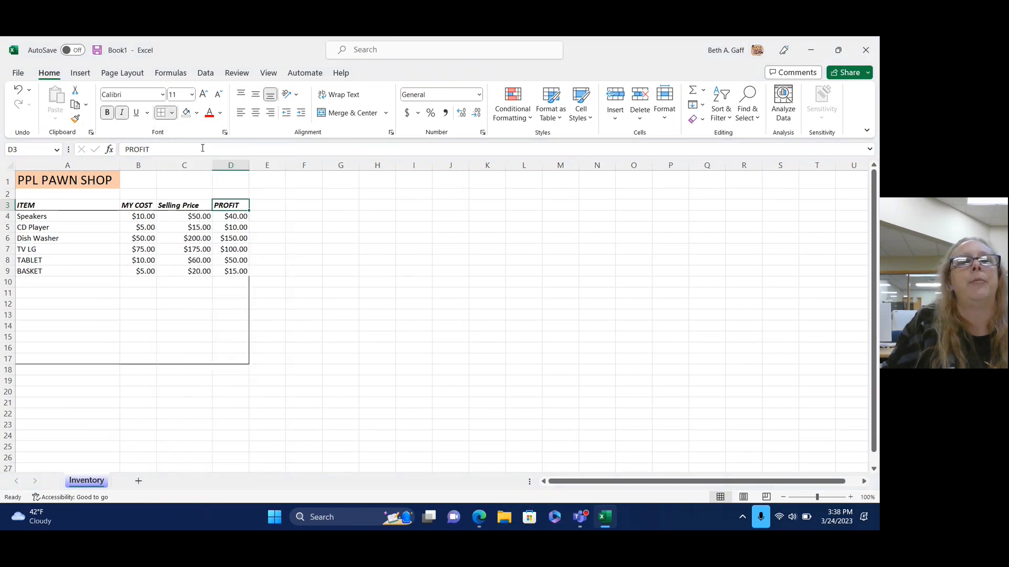
pyautogui.moveTo(235, 216); pyautogui.dragTo(235, 271)
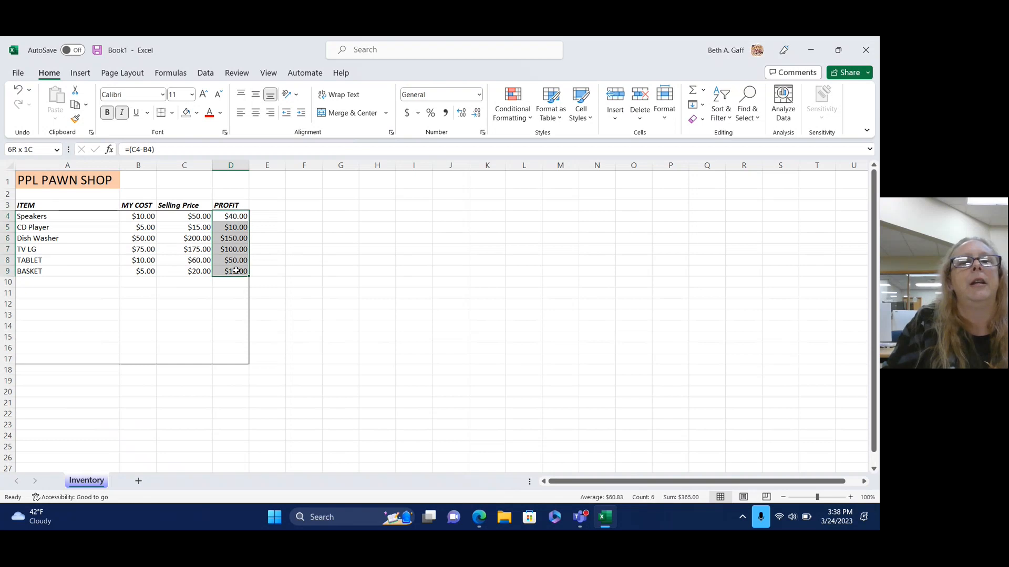
pyautogui.click(173, 113)
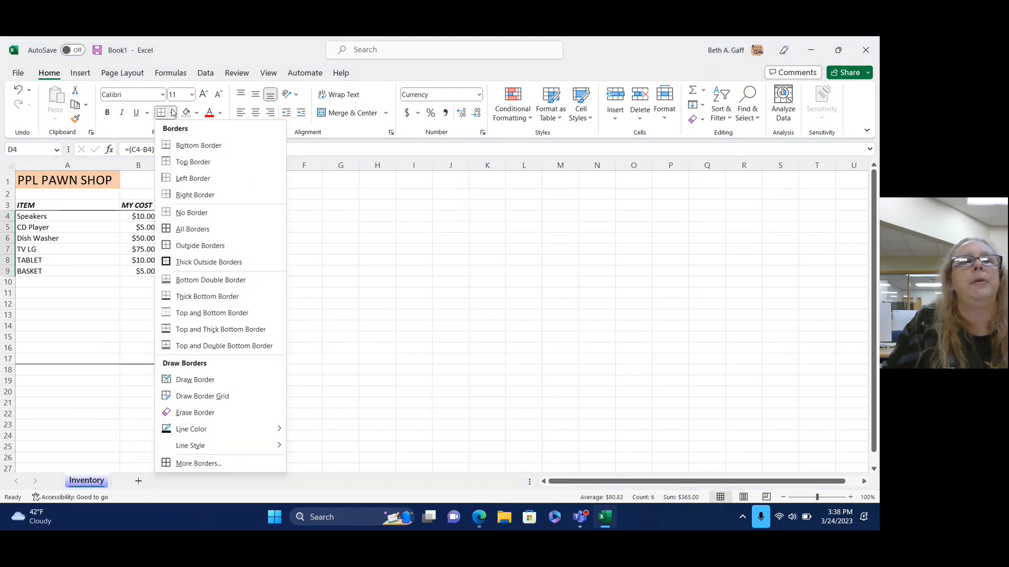
pyautogui.click(195, 194)
pyautogui.click(377, 326)
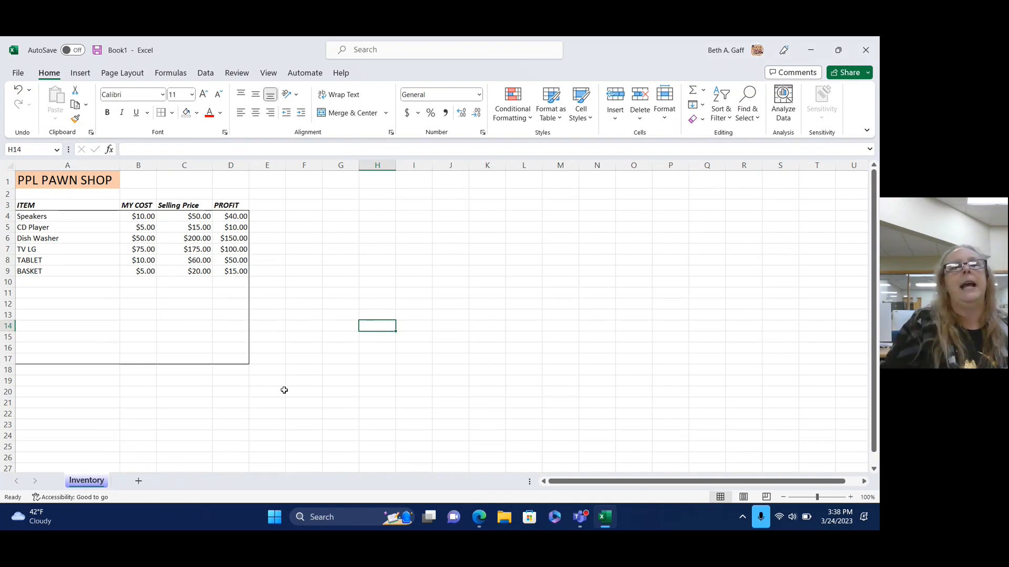
pyautogui.click(235, 270)
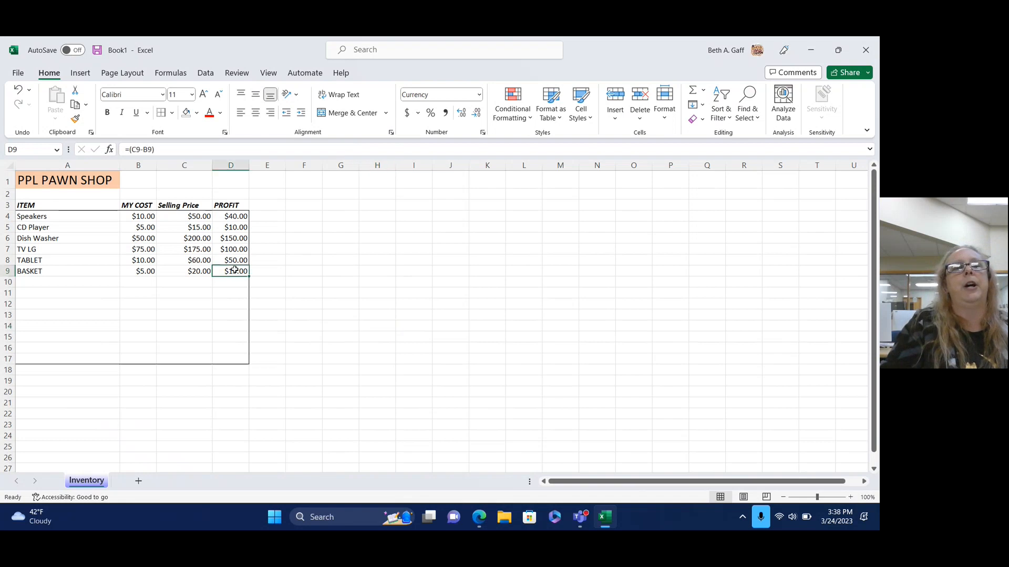
pyautogui.rightClick(234, 270)
pyautogui.click(261, 198)
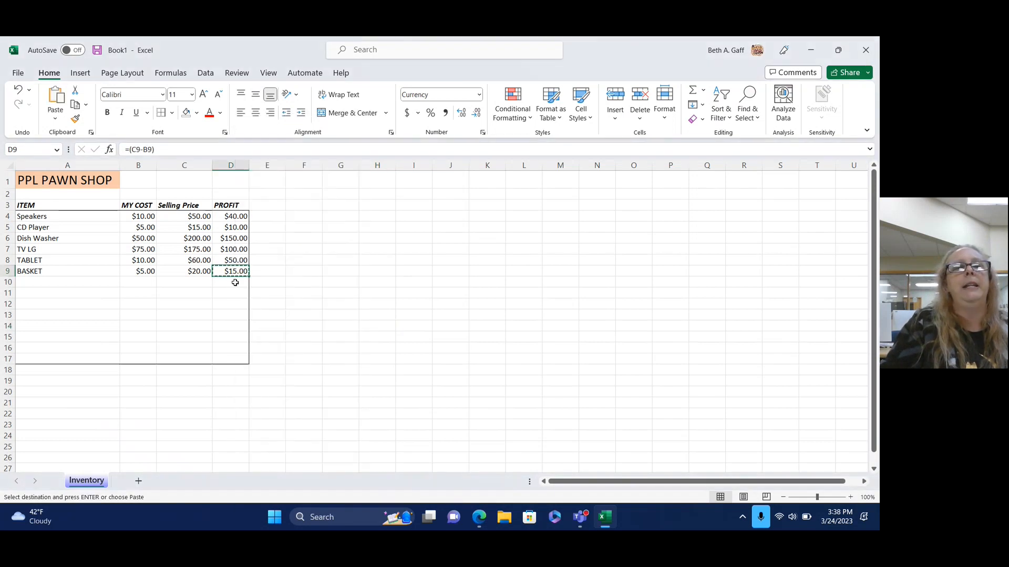
pyautogui.moveTo(234, 281); pyautogui.dragTo(231, 346)
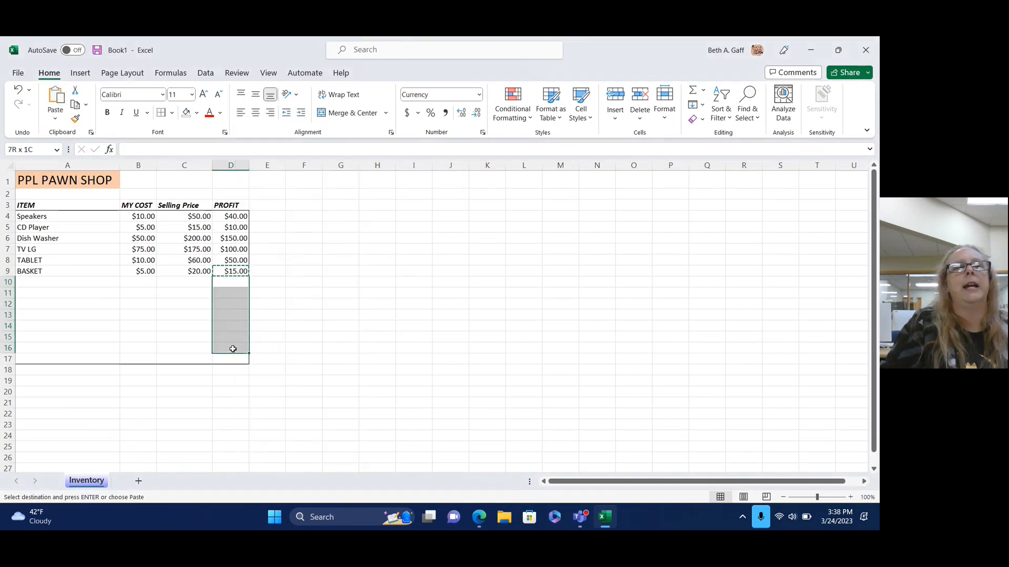
pyautogui.click(55, 97)
pyautogui.click(444, 339)
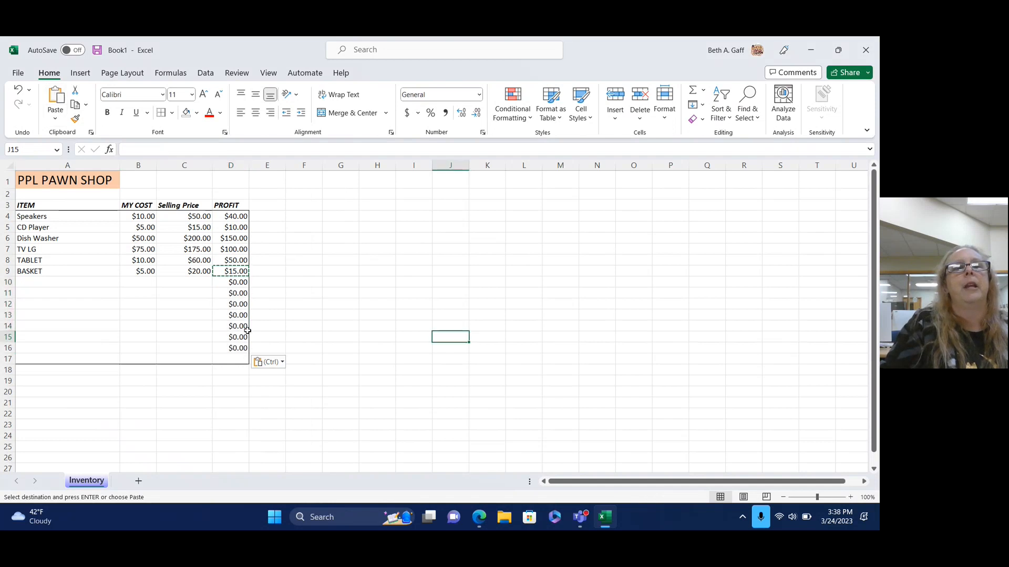
pyautogui.click(193, 272)
pyautogui.rightClick(193, 272)
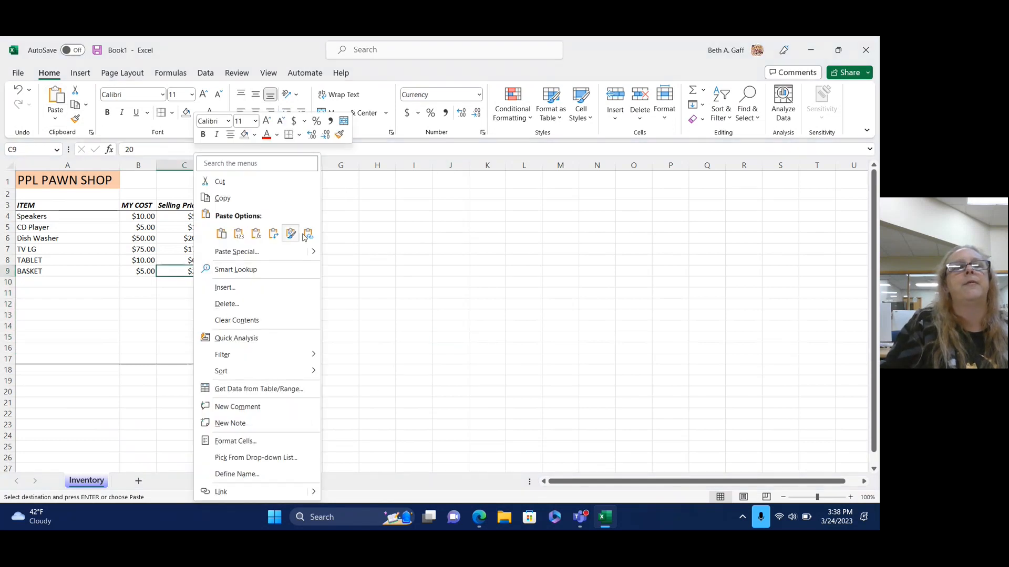
pyautogui.click(222, 198)
pyautogui.moveTo(197, 282); pyautogui.dragTo(196, 348)
pyautogui.click(60, 100)
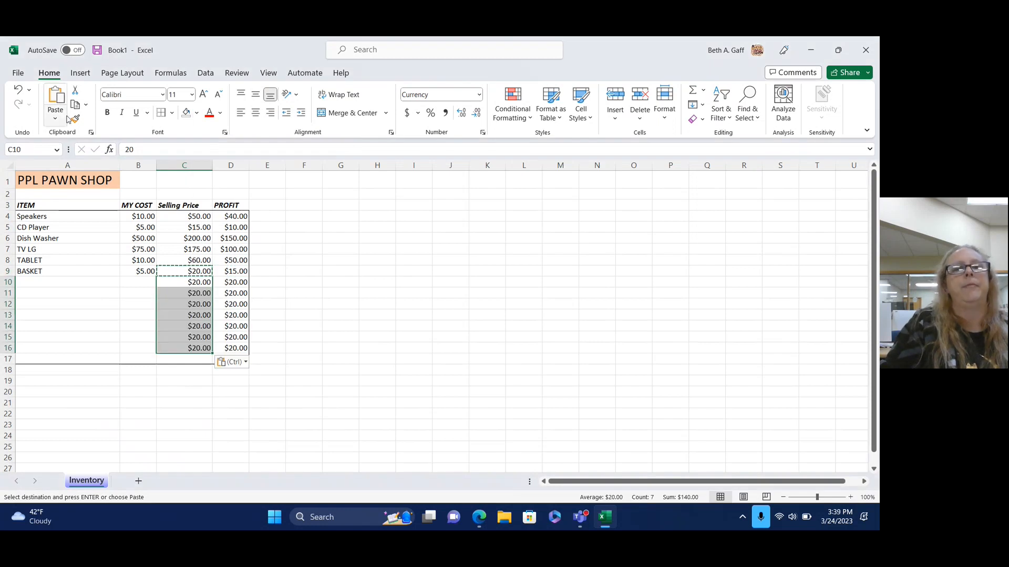
pyautogui.rightClick(136, 273)
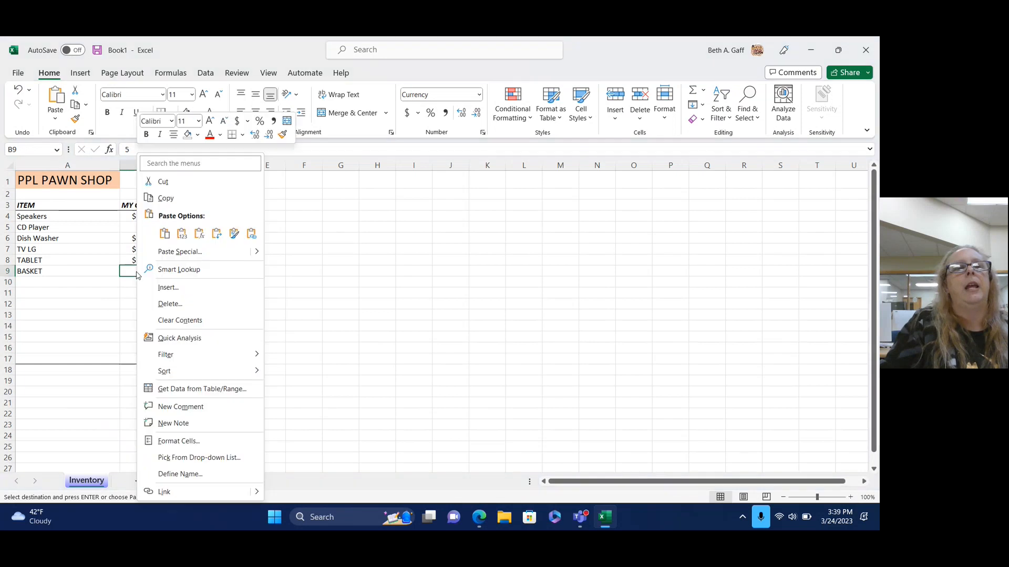
pyautogui.click(162, 197)
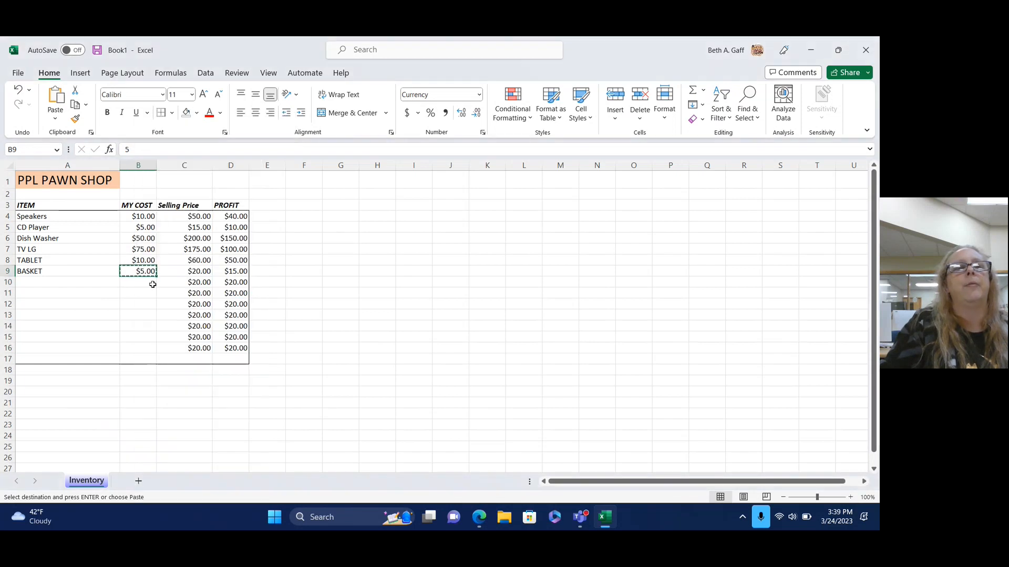
pyautogui.moveTo(149, 282); pyautogui.dragTo(137, 347)
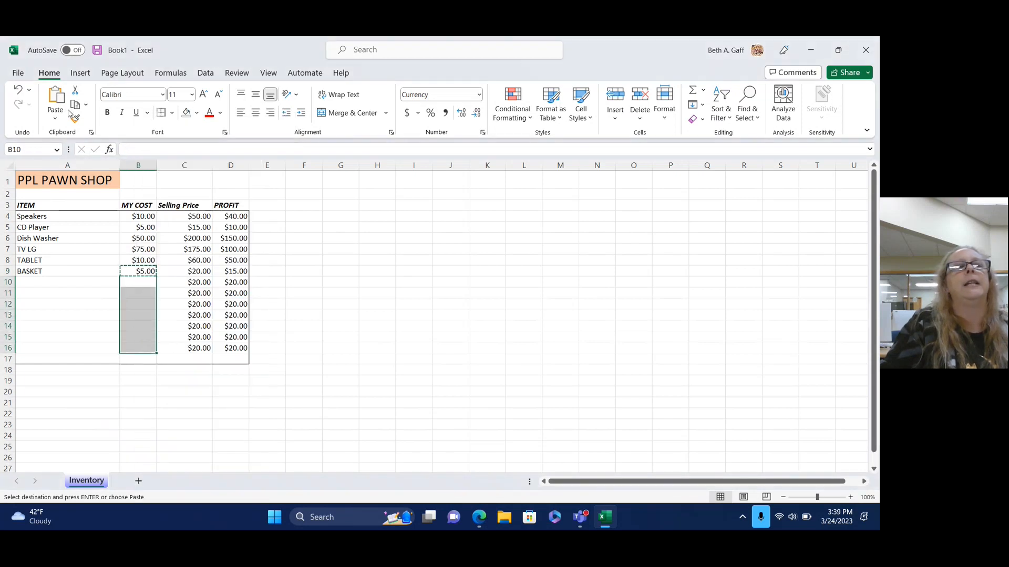
pyautogui.click(56, 98)
pyautogui.click(331, 304)
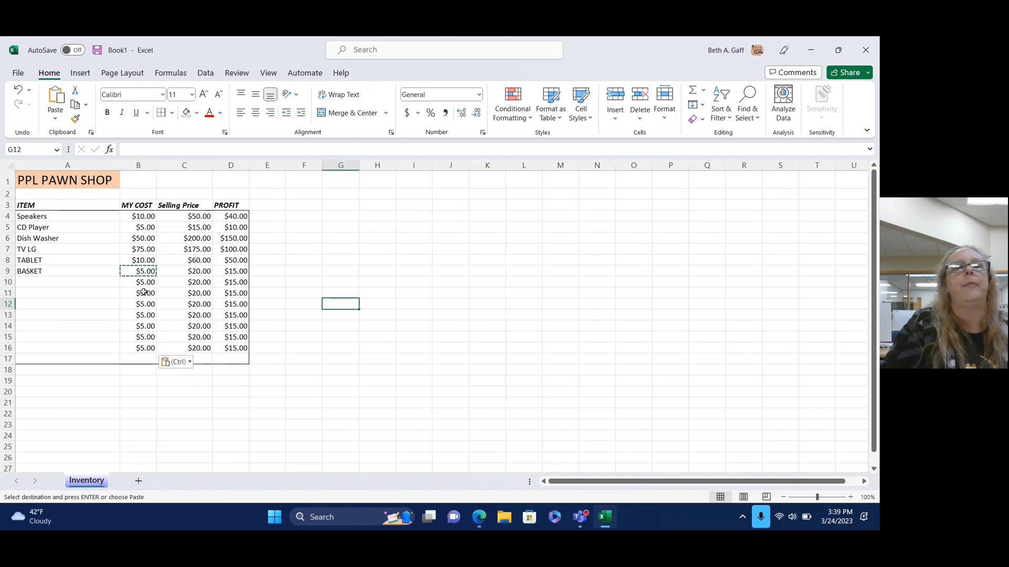
pyautogui.moveTo(139, 284); pyautogui.dragTo(226, 350)
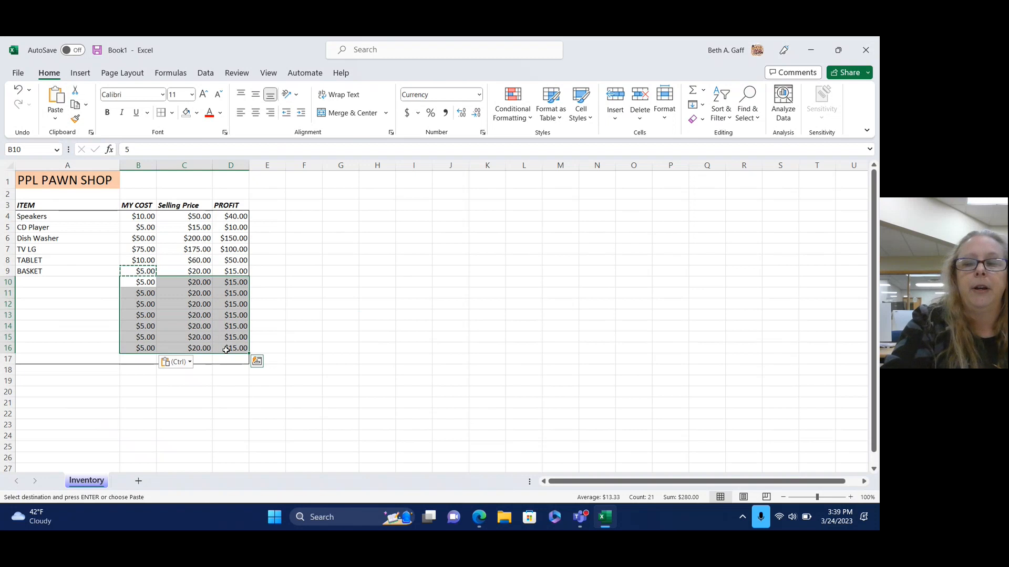
pyautogui.press('Delete')
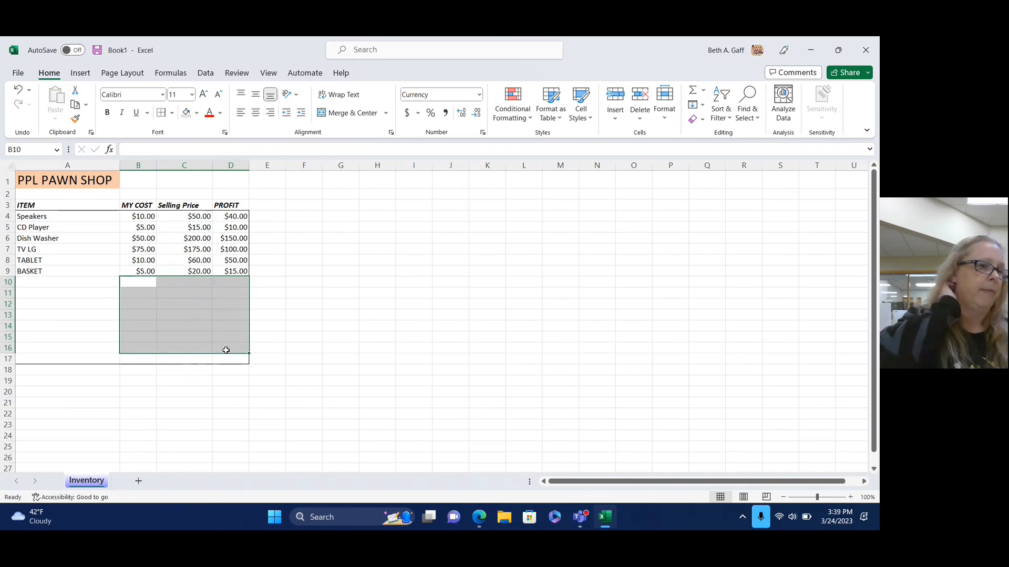
pyautogui.click(377, 370)
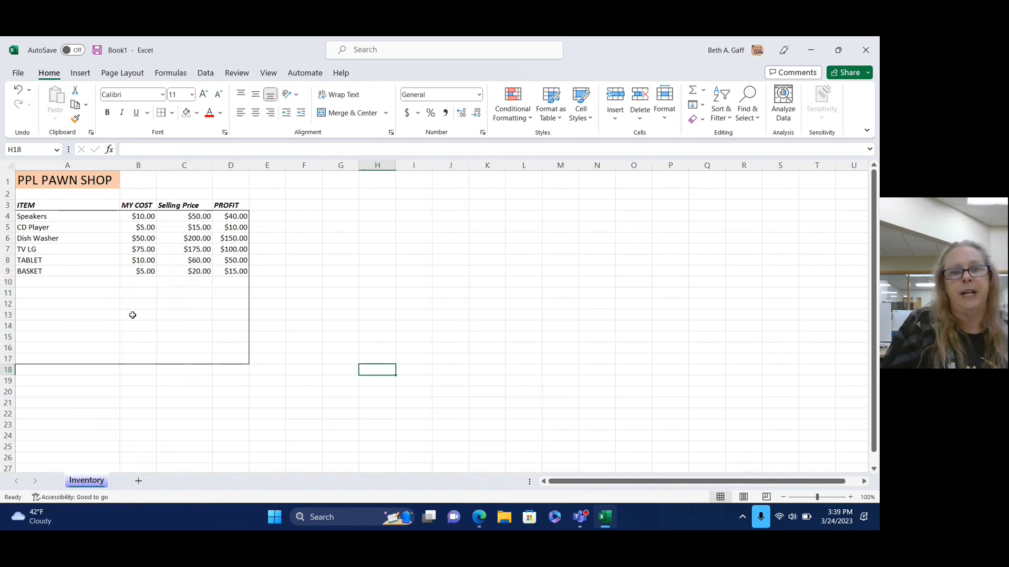
pyautogui.click(40, 282)
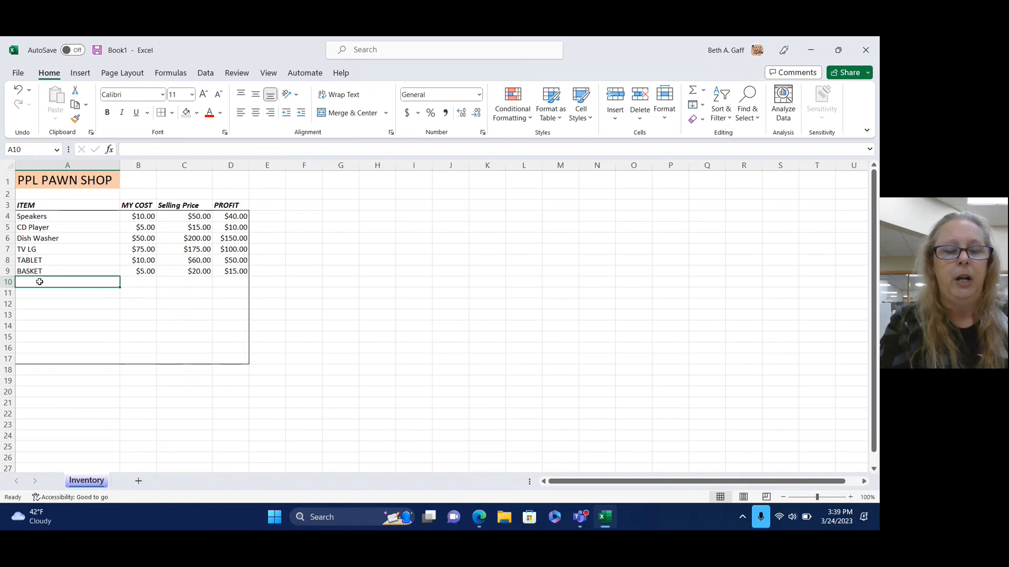
# Add a RING item with a cost of 55 and a selling price of 200 in row 10.
pyautogui.write('RING')
pyautogui.press('Tab')
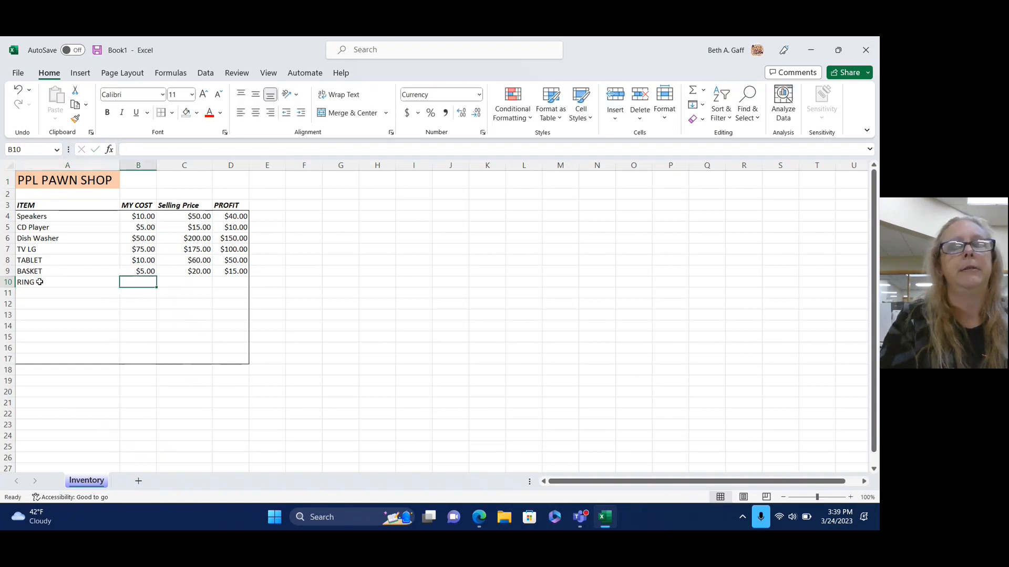
pyautogui.write('55')
pyautogui.press('Tab')
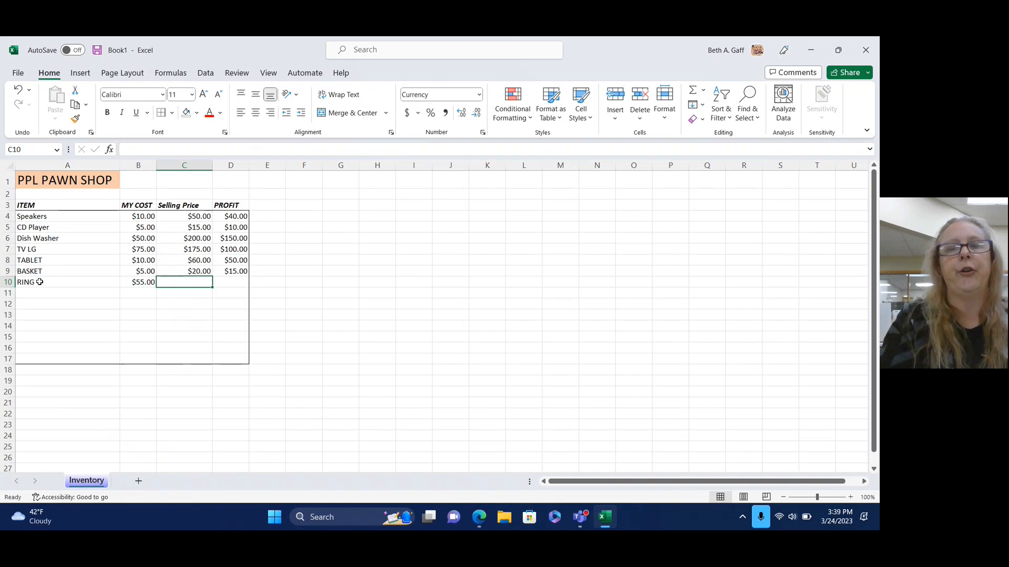
pyautogui.write('200')
pyautogui.press('Tab')
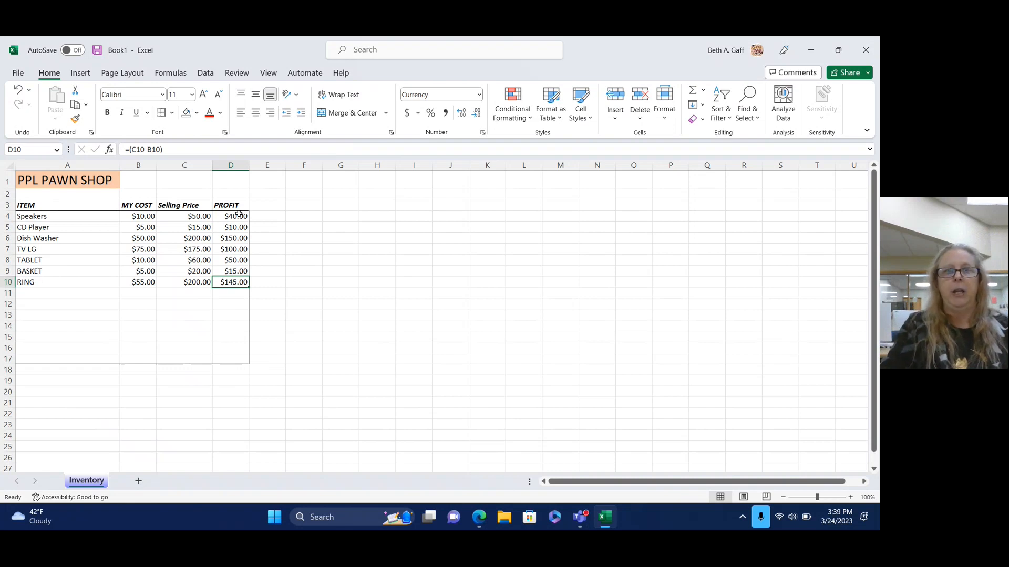
# Bold all profit values in column D.
pyautogui.moveTo(243, 214); pyautogui.dragTo(237, 283)
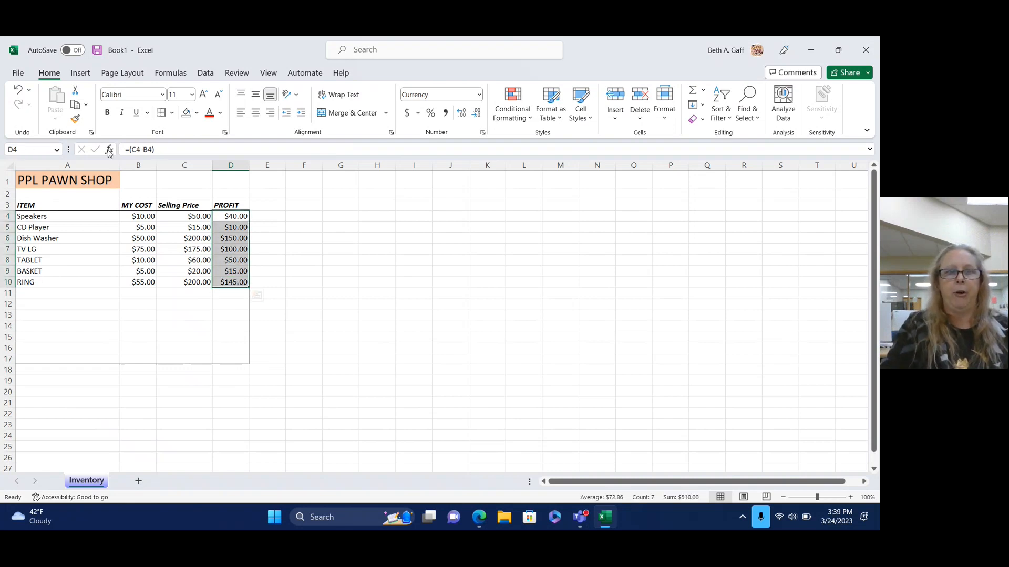
pyautogui.click(107, 113)
pyautogui.click(388, 259)
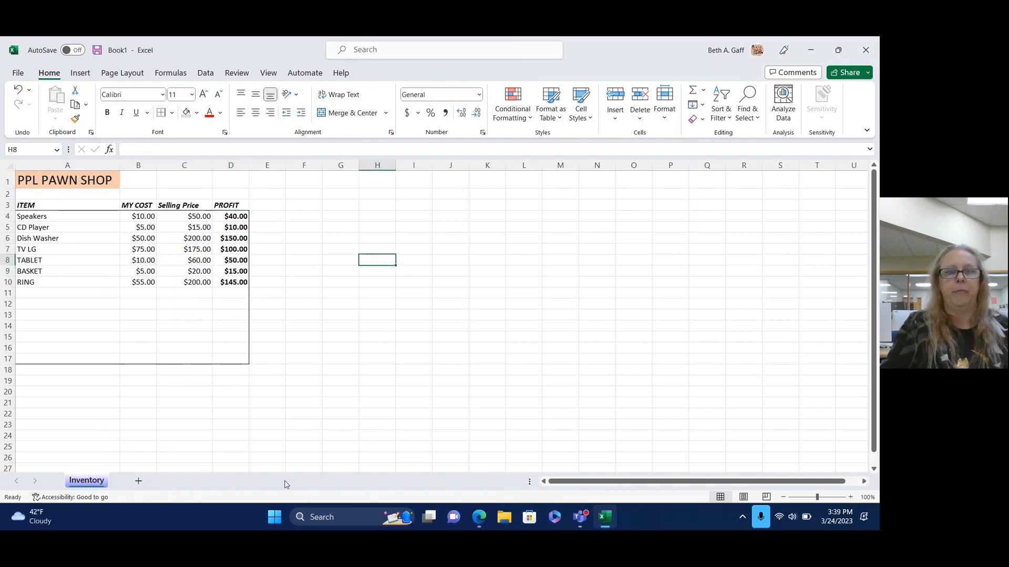
# Enter the label TOTAL in cell A17.
pyautogui.click(43, 294)
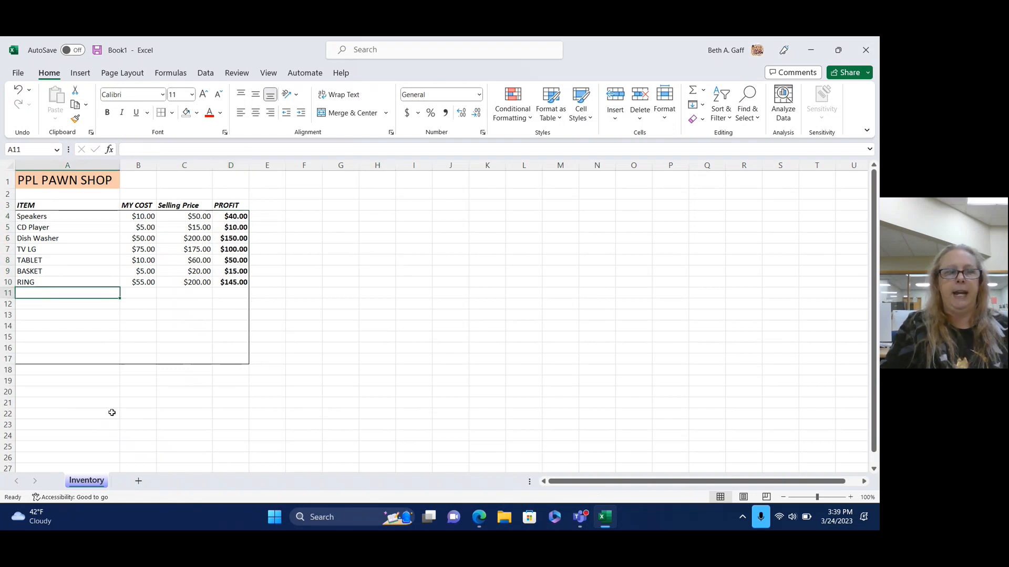
pyautogui.click(35, 359)
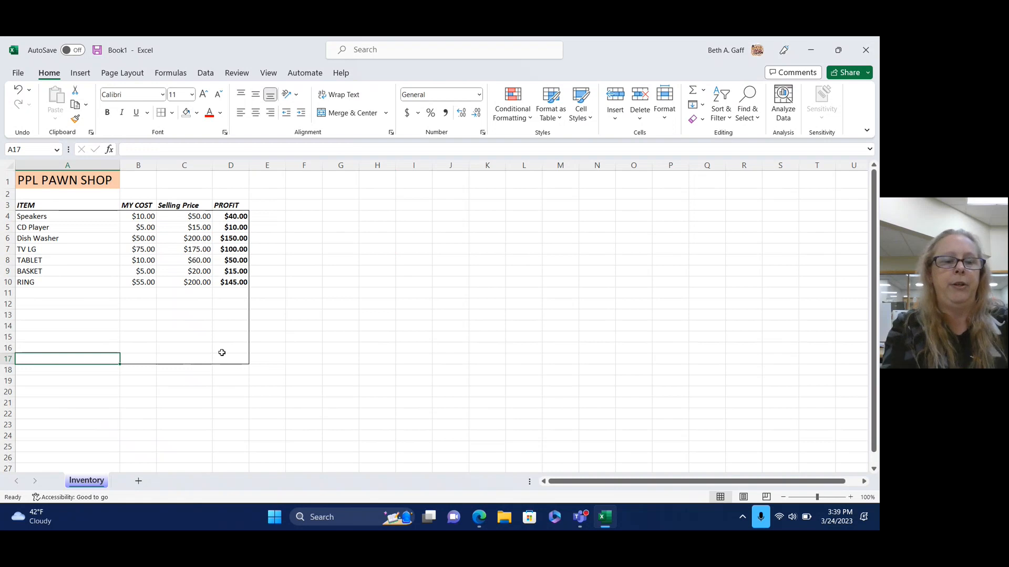
pyautogui.write('TOTAL')
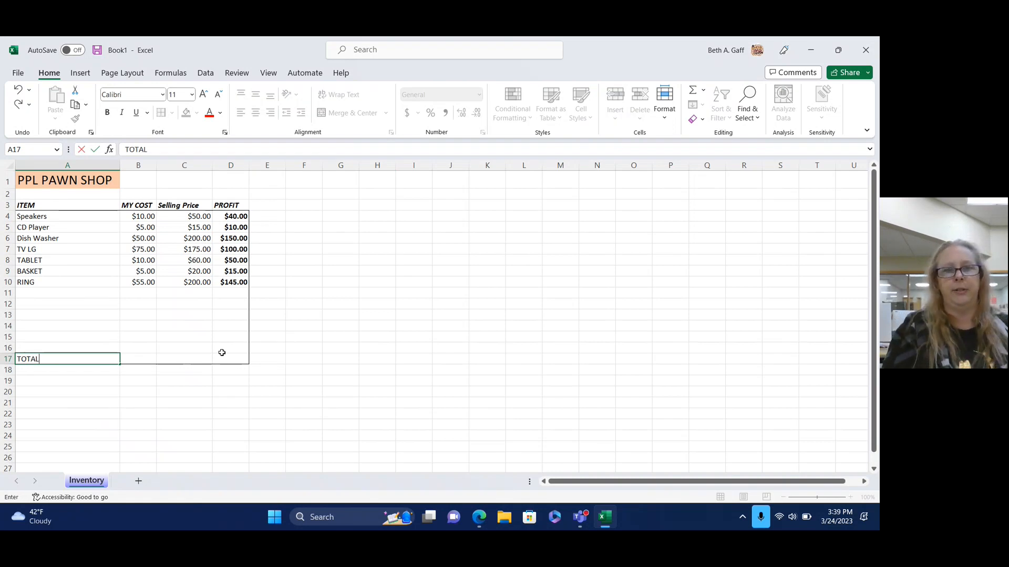
pyautogui.click(413, 290)
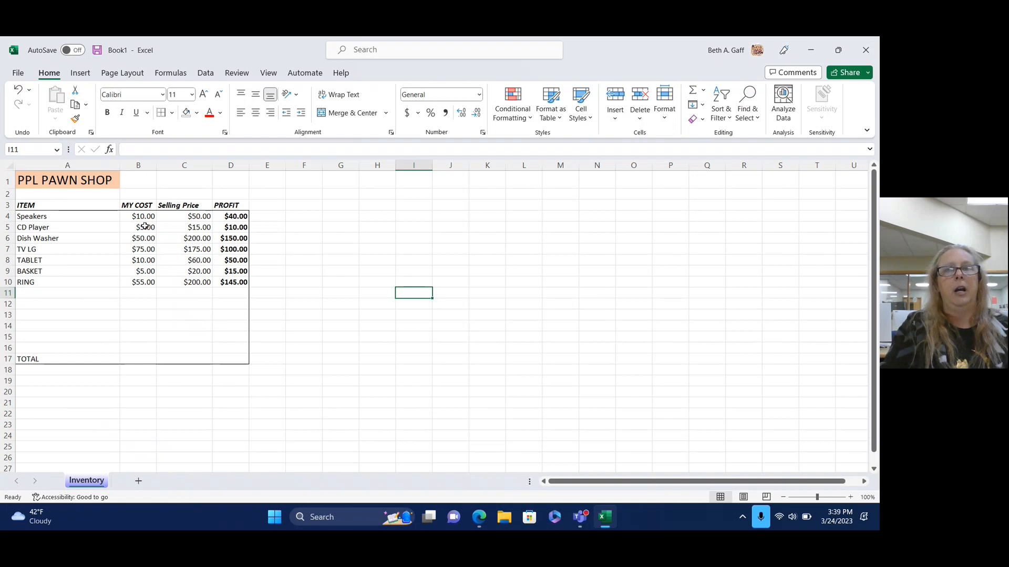
# AutoSum cost, selling price and profit into B17:D17: $210.00, $720.00 and $510.00.
pyautogui.moveTo(144, 215); pyautogui.dragTo(135, 358)
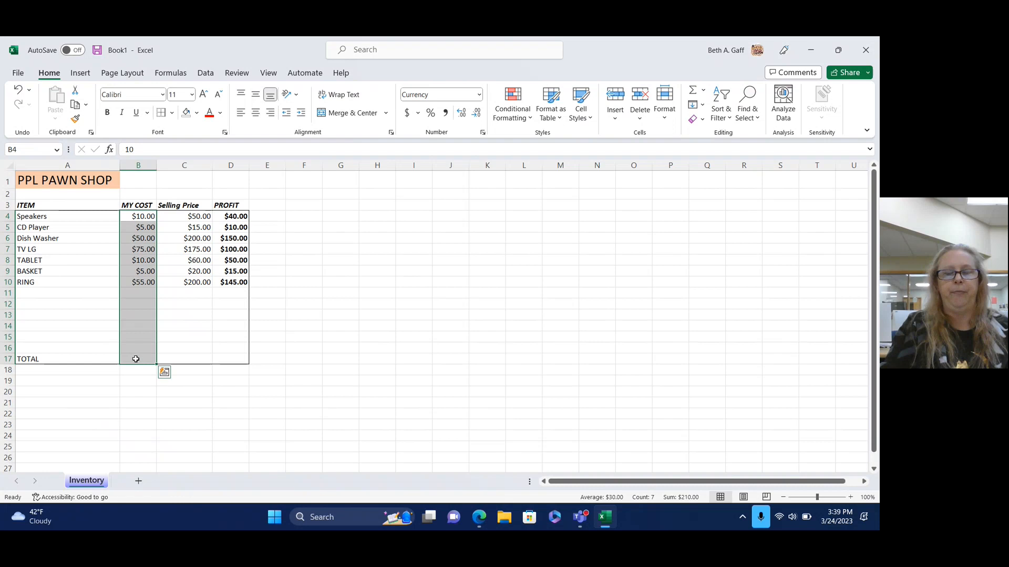
pyautogui.click(693, 95)
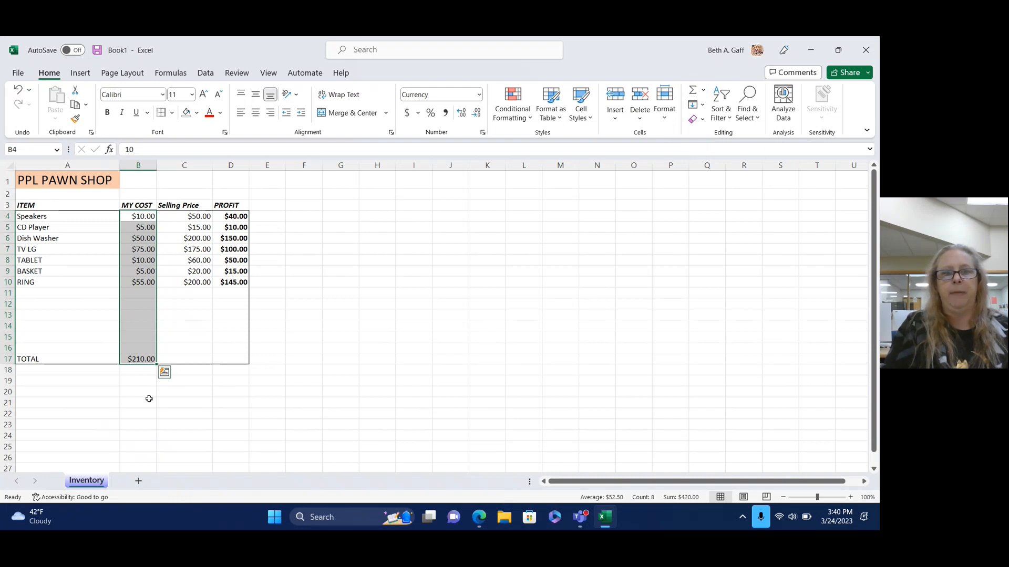
pyautogui.click(340, 381)
pyautogui.moveTo(185, 215); pyautogui.dragTo(185, 359)
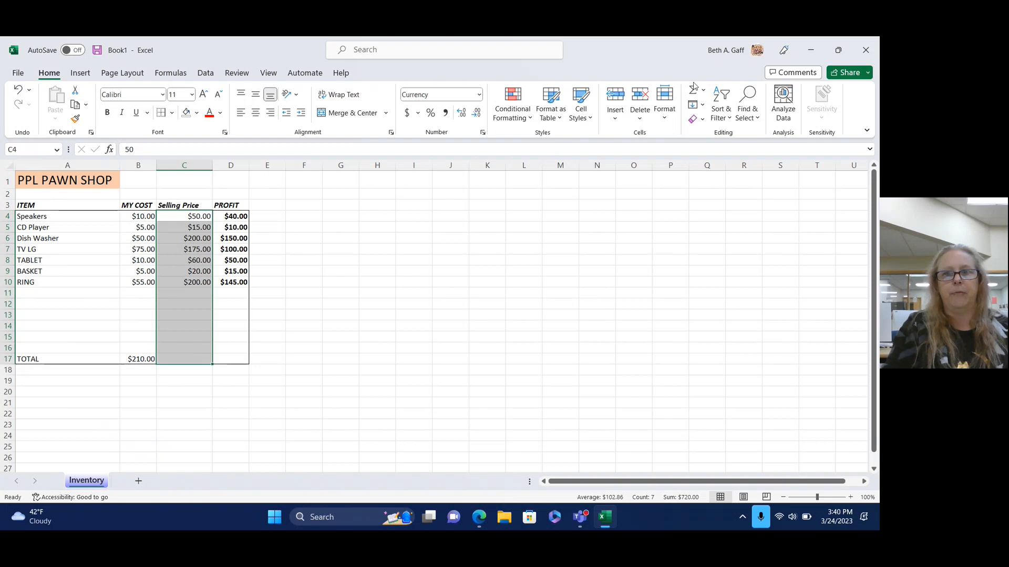
pyautogui.click(693, 89)
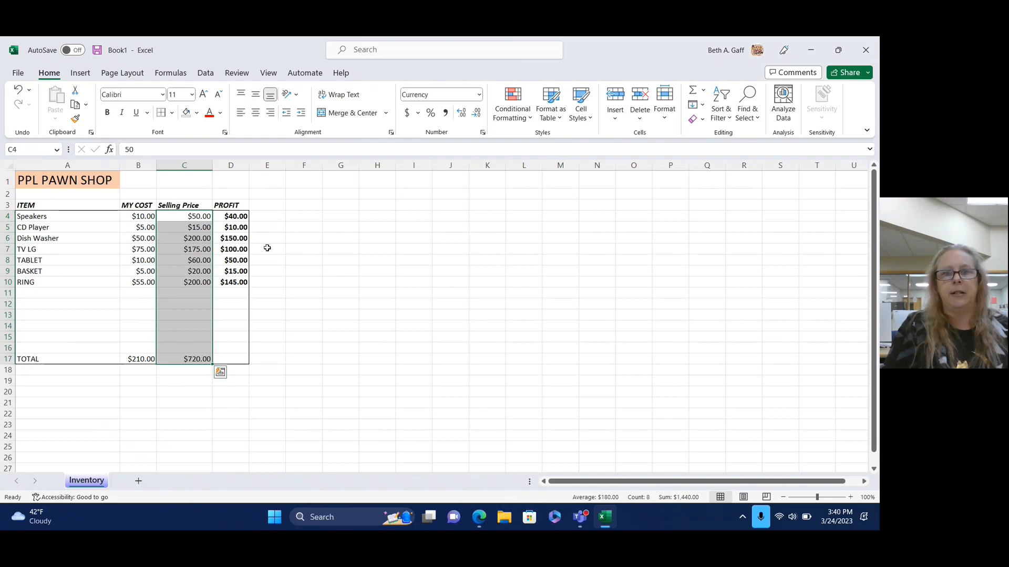
pyautogui.moveTo(239, 216); pyautogui.dragTo(239, 359)
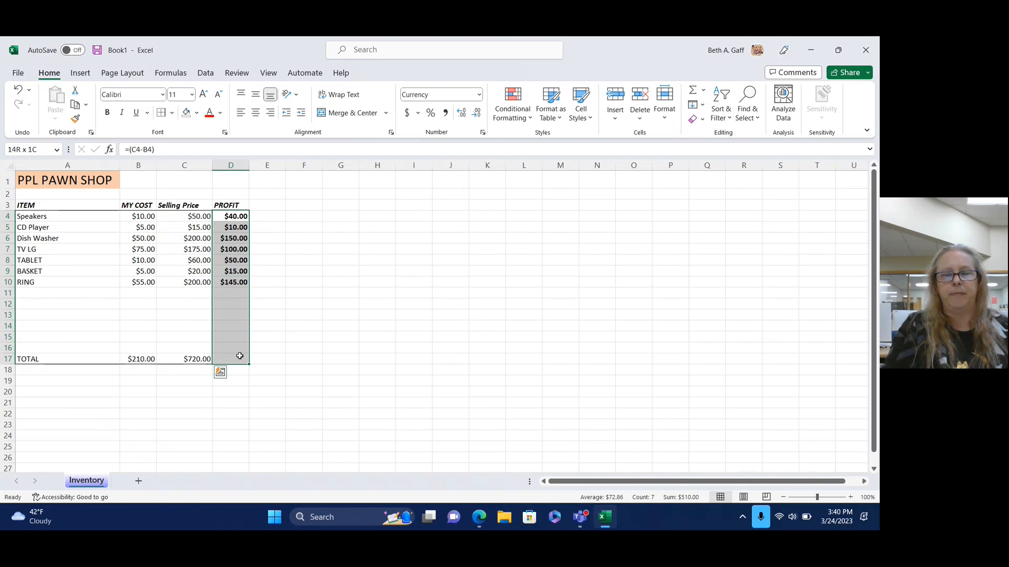
pyautogui.click(693, 90)
pyautogui.click(471, 369)
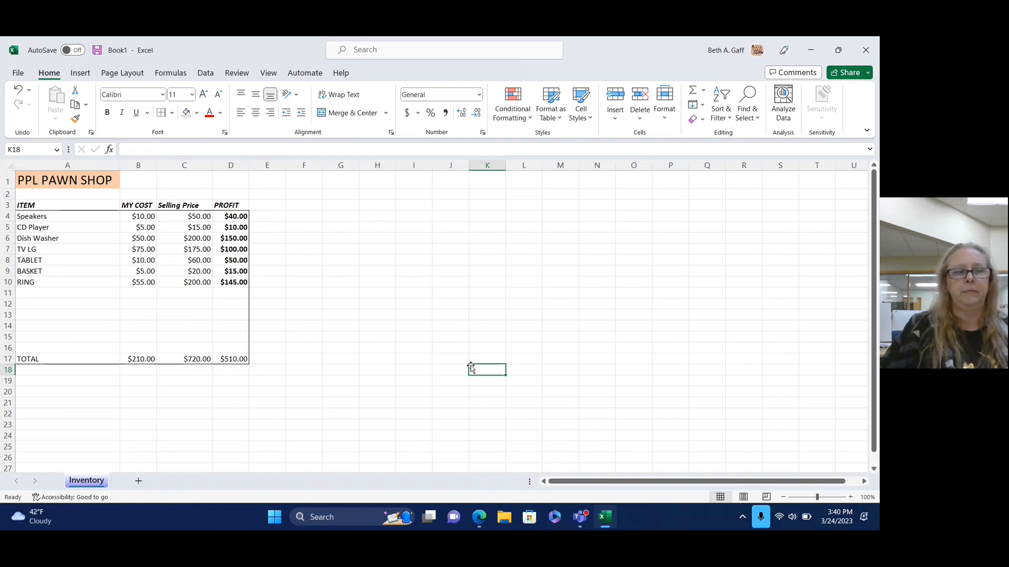
# Make the TOTAL row A17:D17 bold and italic.
pyautogui.click(19, 358)
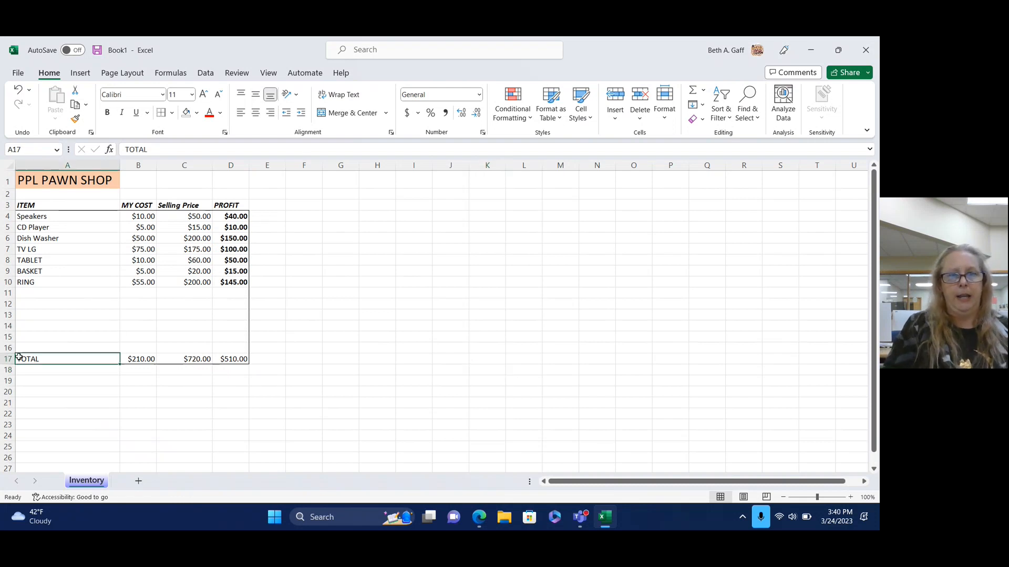
pyautogui.moveTo(19, 358); pyautogui.dragTo(231, 359)
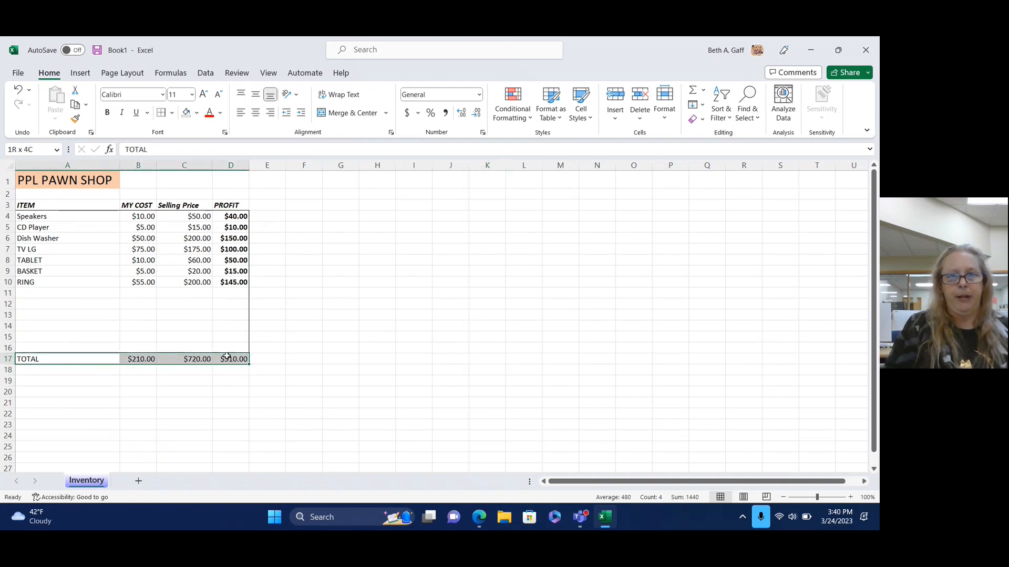
pyautogui.click(107, 114)
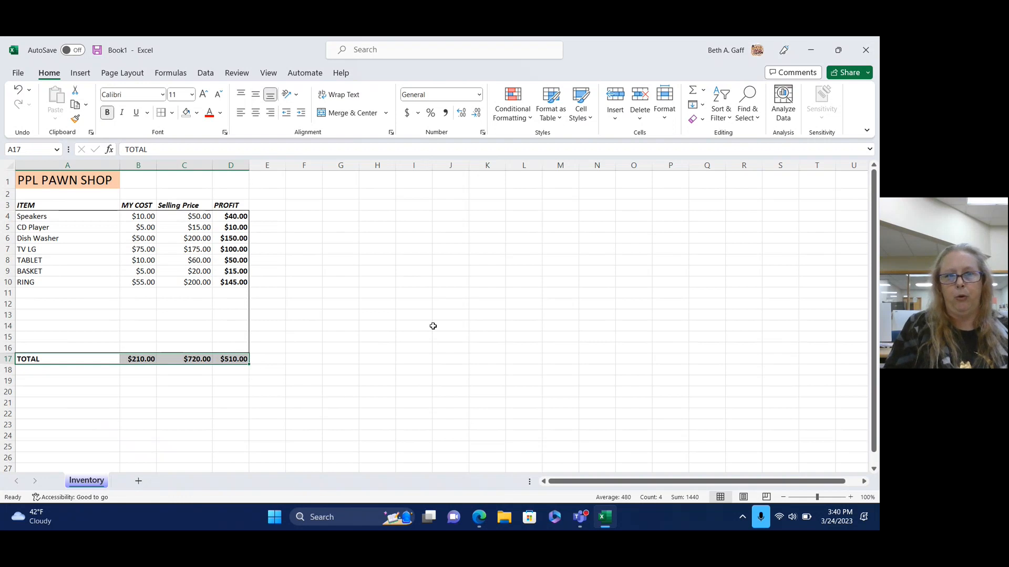
pyautogui.click(124, 113)
pyautogui.click(420, 313)
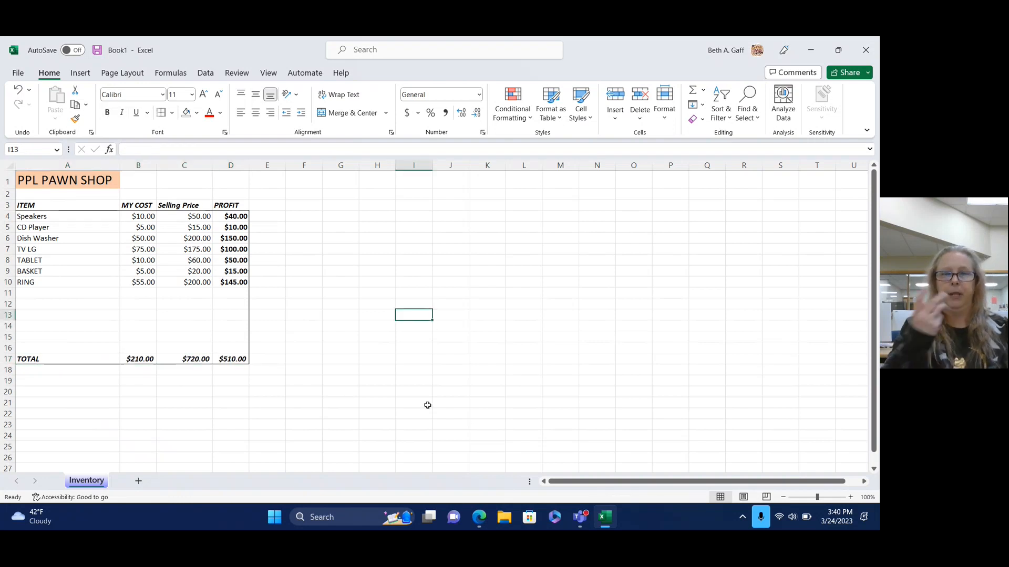
# Set the TOTAL row font colour to red, replacing a first blue choice.
pyautogui.click(35, 358)
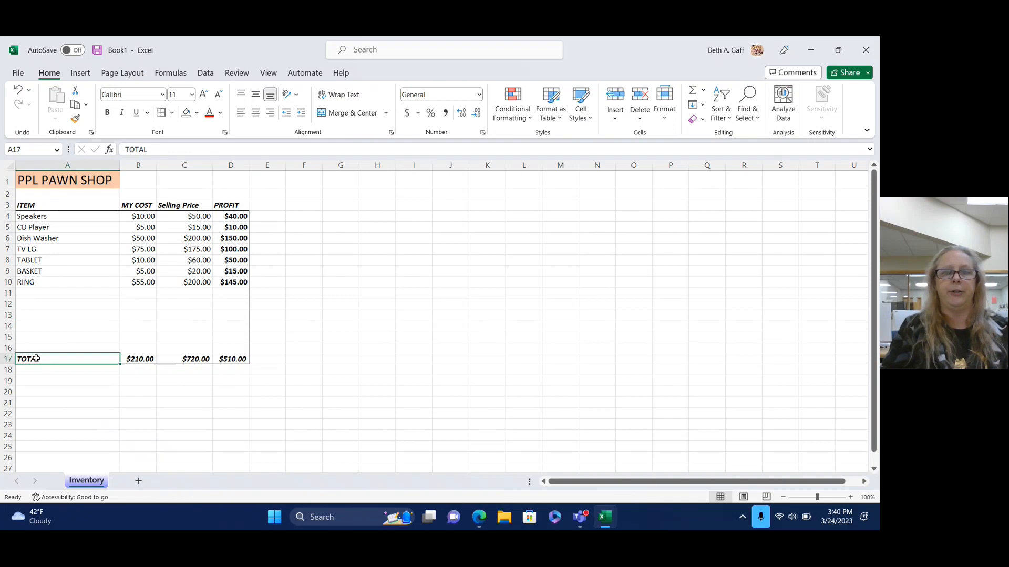
pyautogui.moveTo(36, 358); pyautogui.dragTo(229, 359)
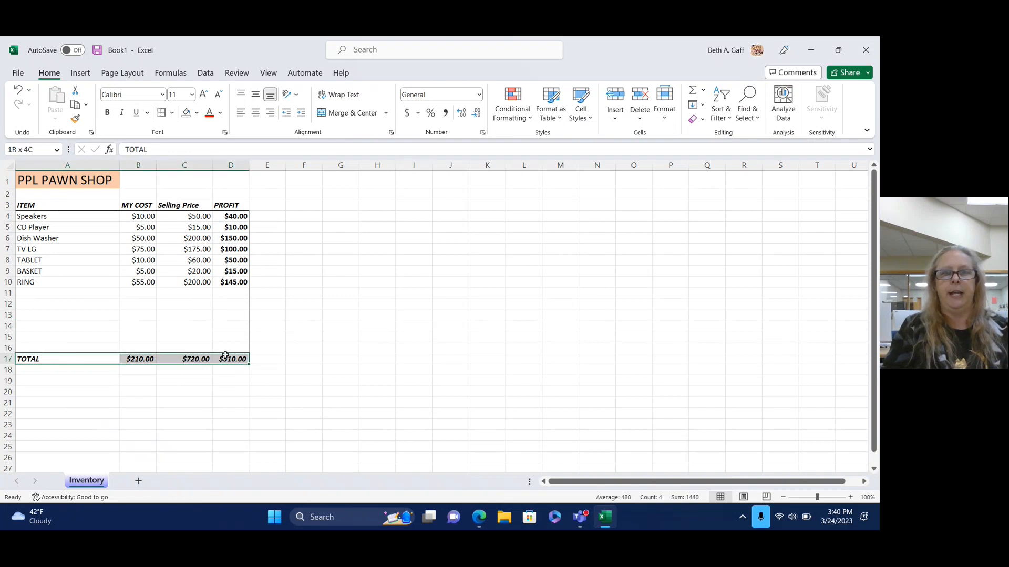
pyautogui.click(221, 113)
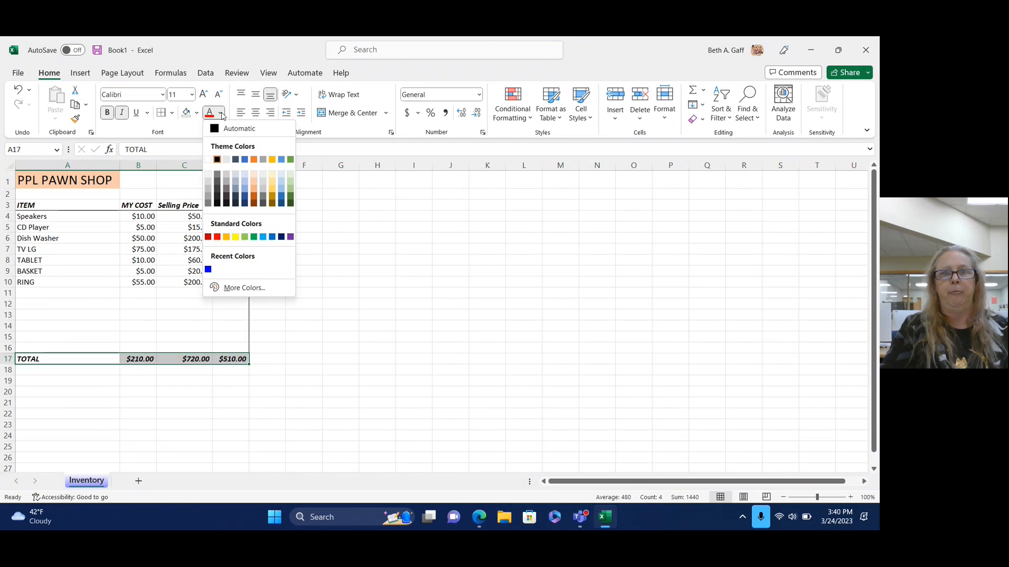
pyautogui.click(245, 159)
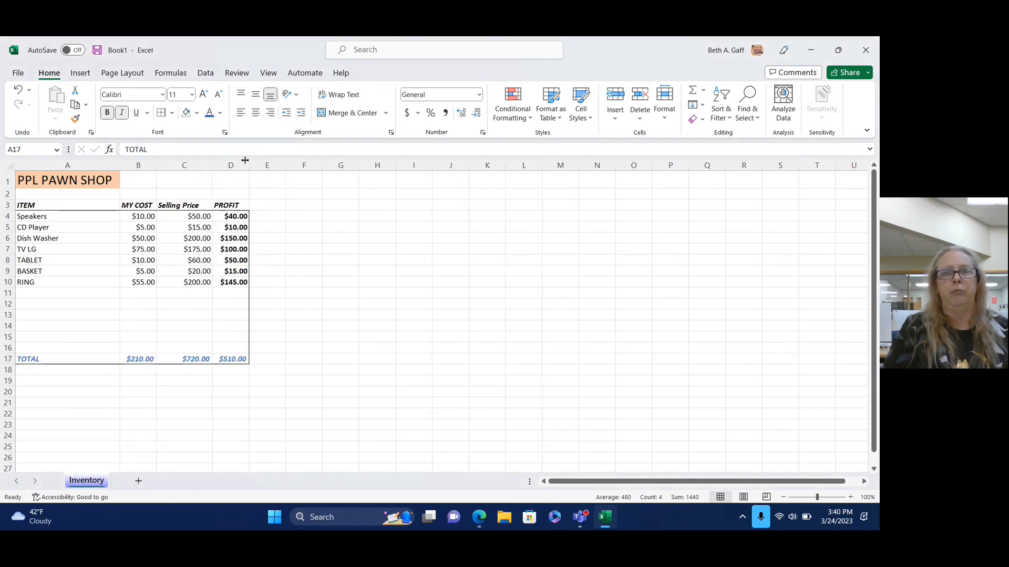
pyautogui.click(425, 336)
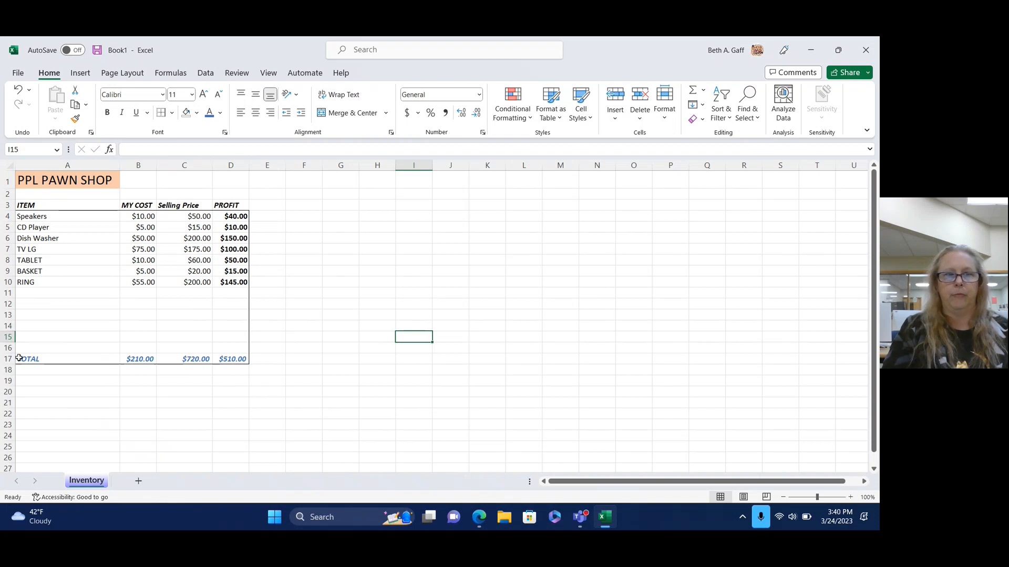
pyautogui.moveTo(19, 358); pyautogui.dragTo(234, 359)
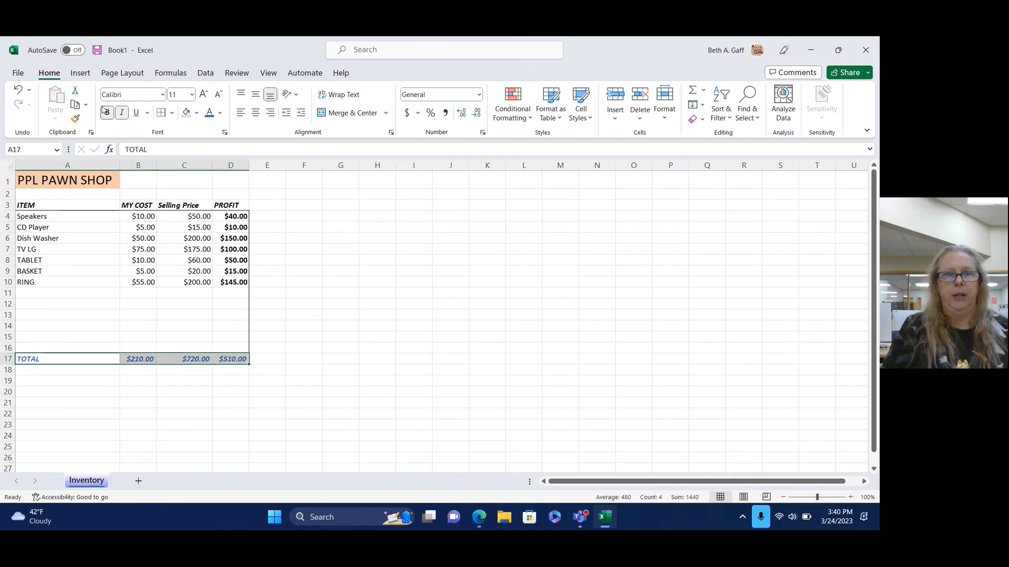
pyautogui.click(220, 113)
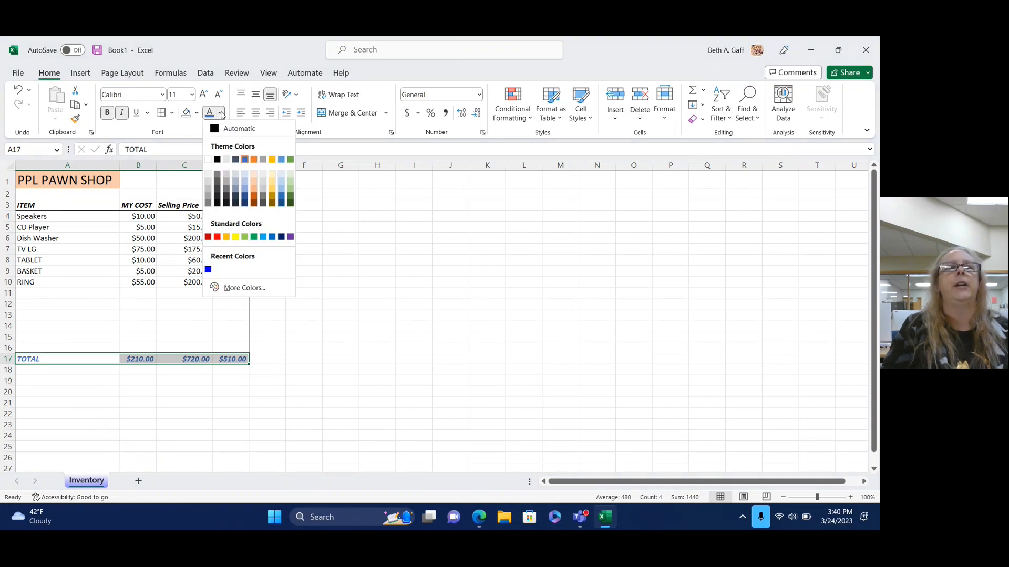
pyautogui.click(217, 237)
pyautogui.click(394, 397)
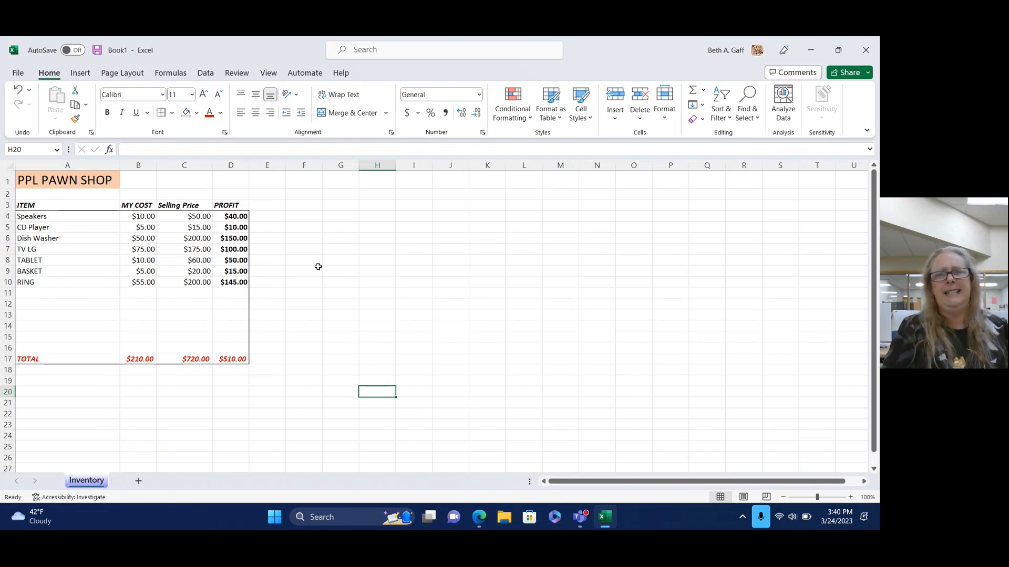
# Enter the Actual Selling Price heading in E3 and AutoFit column E.
pyautogui.click(271, 206)
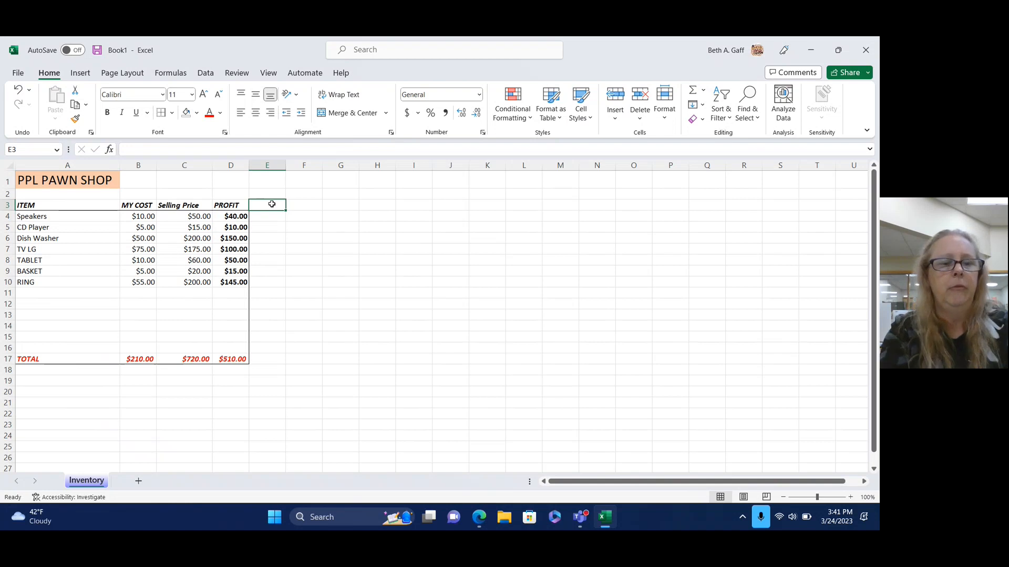
pyautogui.write('ACTUA')
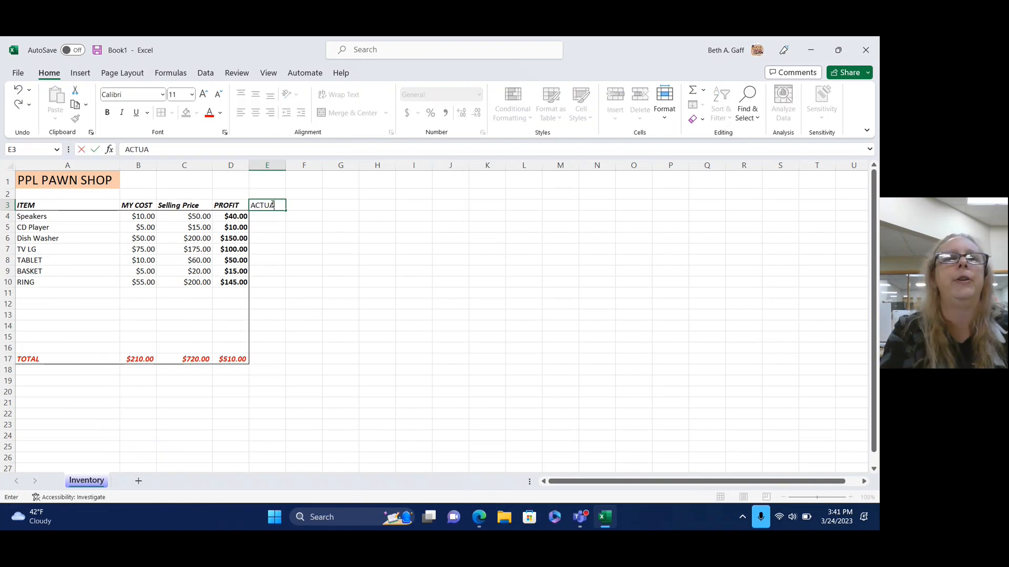
pyautogui.press('BackSpace')
pyautogui.press('BackSpace')
pyautogui.press('BackSpace')
pyautogui.write('c')
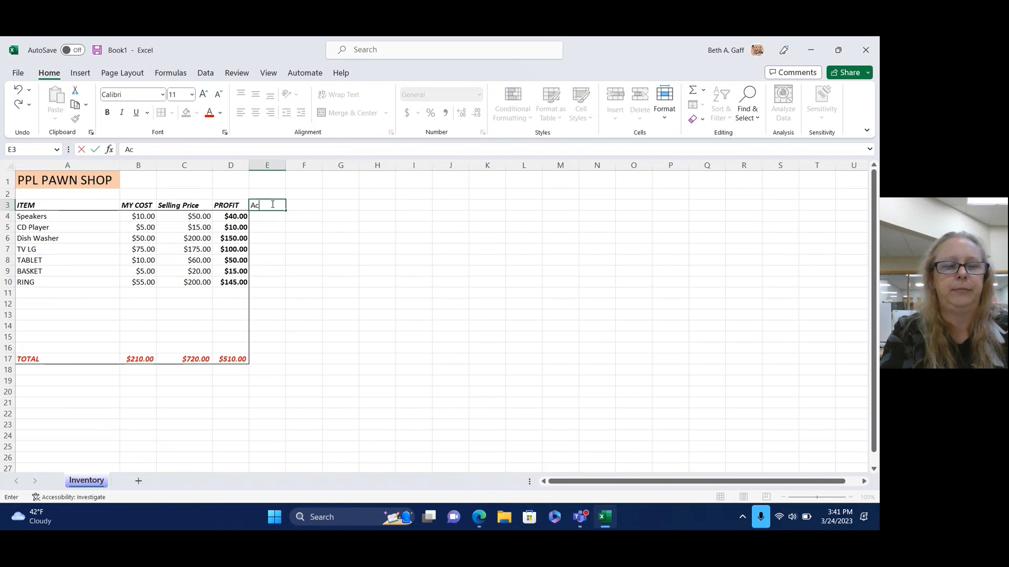
pyautogui.write('tual Sel')
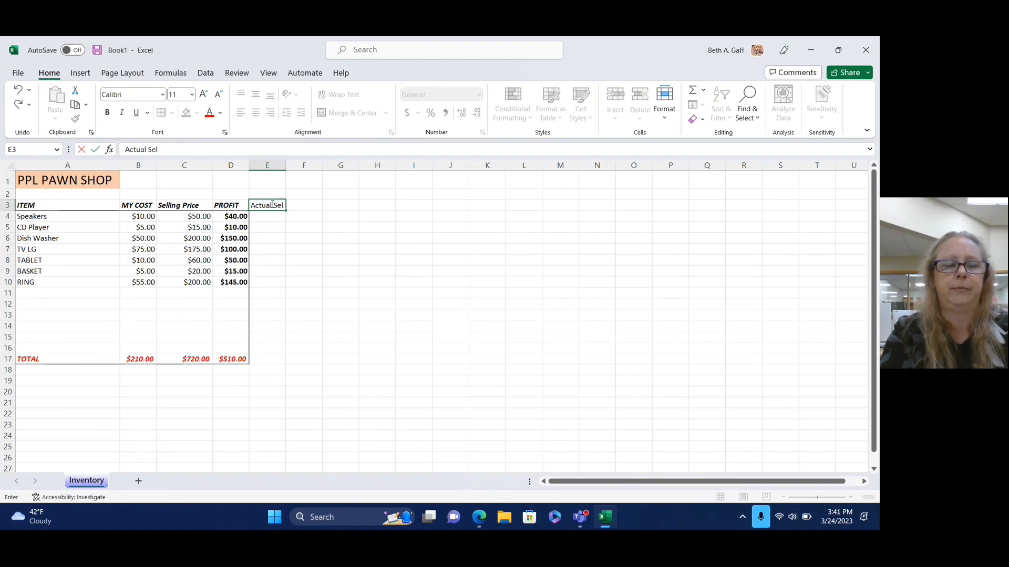
pyautogui.write('ling Price')
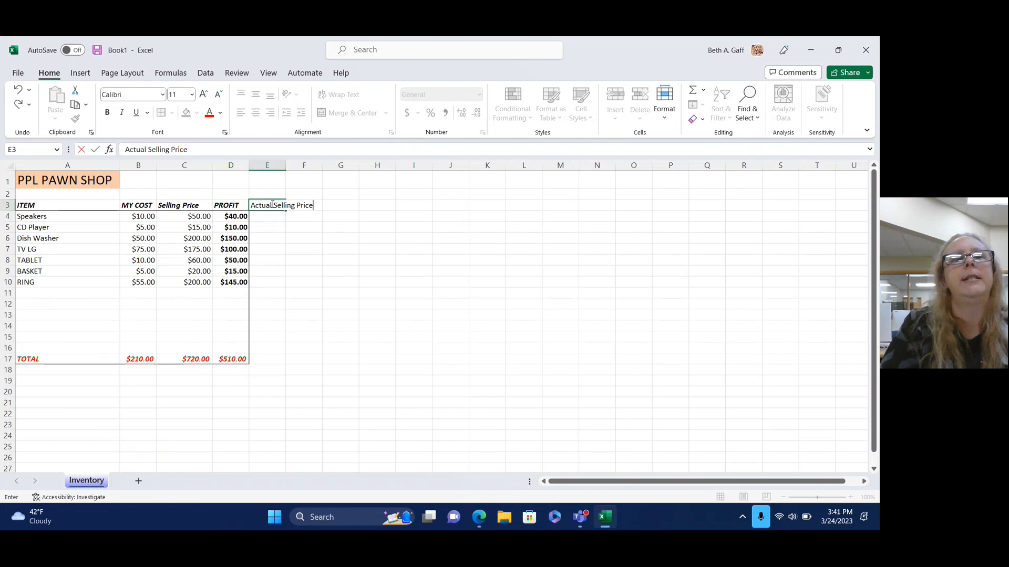
pyautogui.click(334, 261)
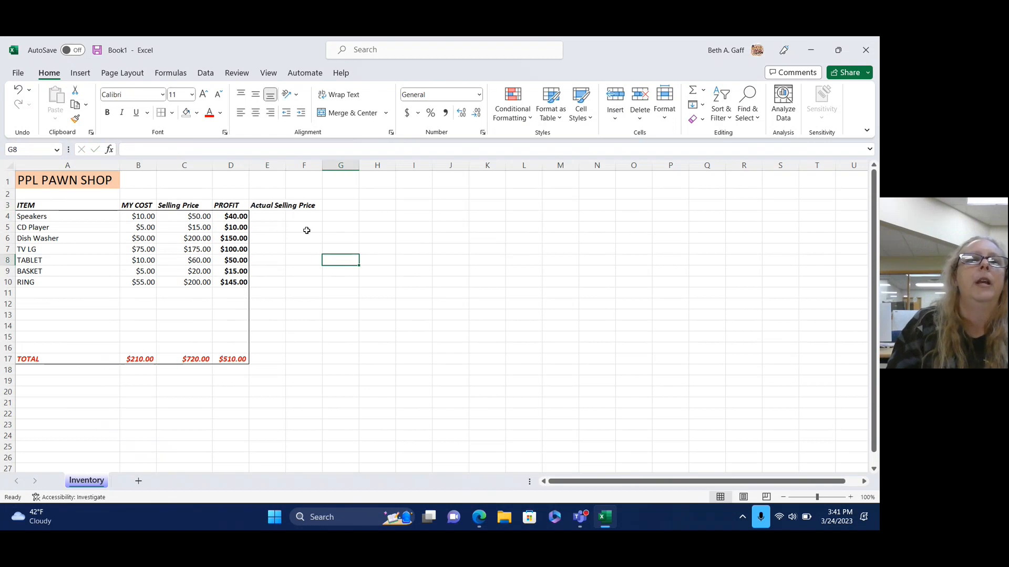
pyautogui.doubleClick(285, 166)
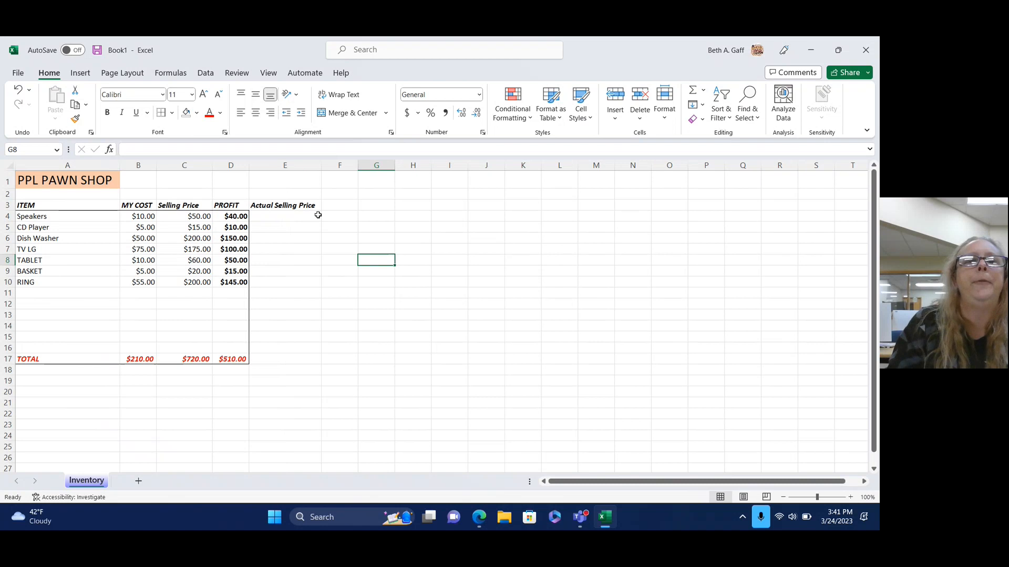
# Add Last name and First name headings in F3 and G3, AutoFitting both columns.
pyautogui.click(335, 206)
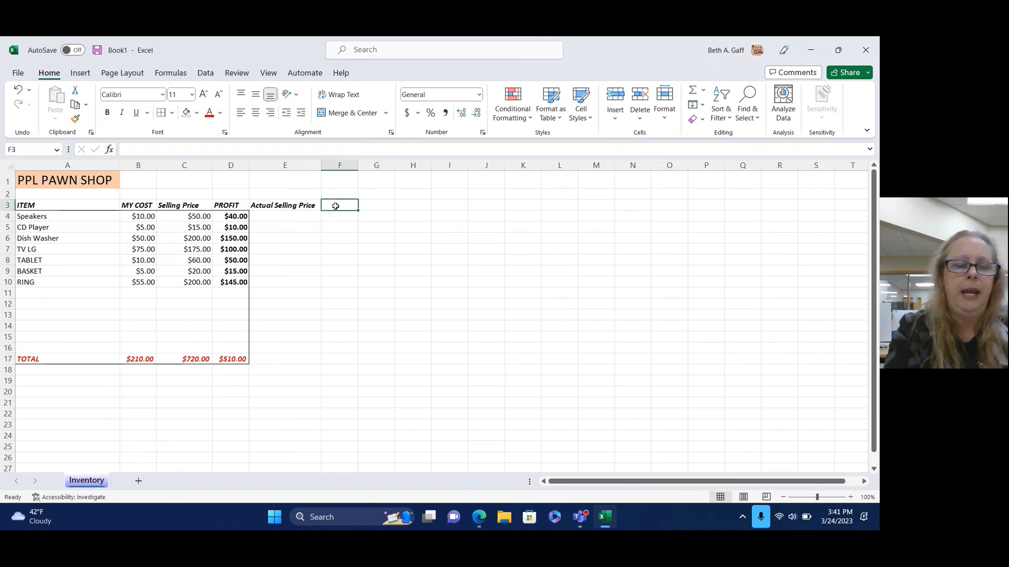
pyautogui.write('P')
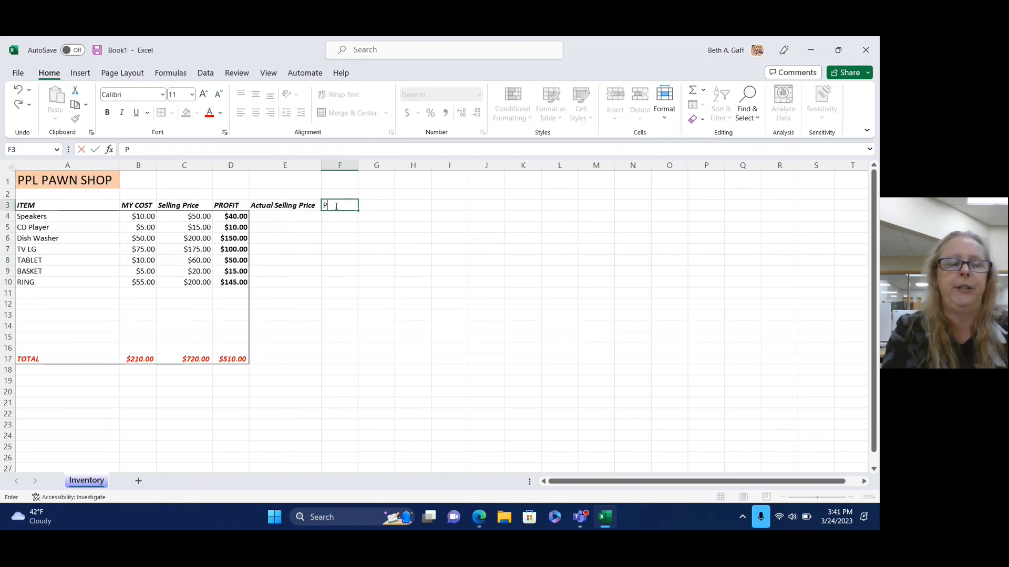
pyautogui.write('erson')
pyautogui.press('BackSpace')
pyautogui.press('BackSpace')
pyautogui.press('BackSpace')
pyautogui.press('BackSpace')
pyautogui.press('BackSpace')
pyautogui.press('BackSpace')
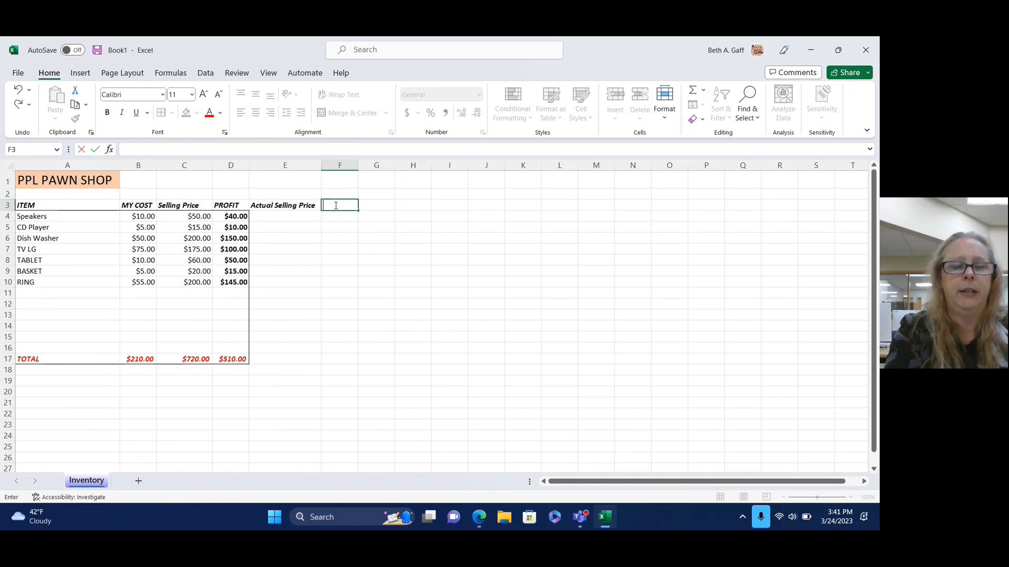
pyautogui.write('Last')
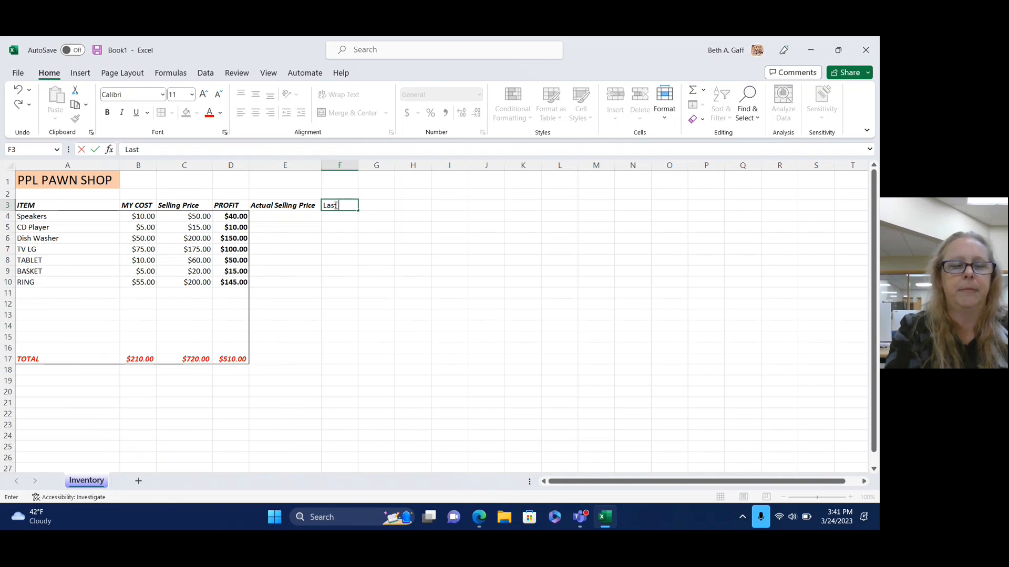
pyautogui.write('name')
pyautogui.press('Tab')
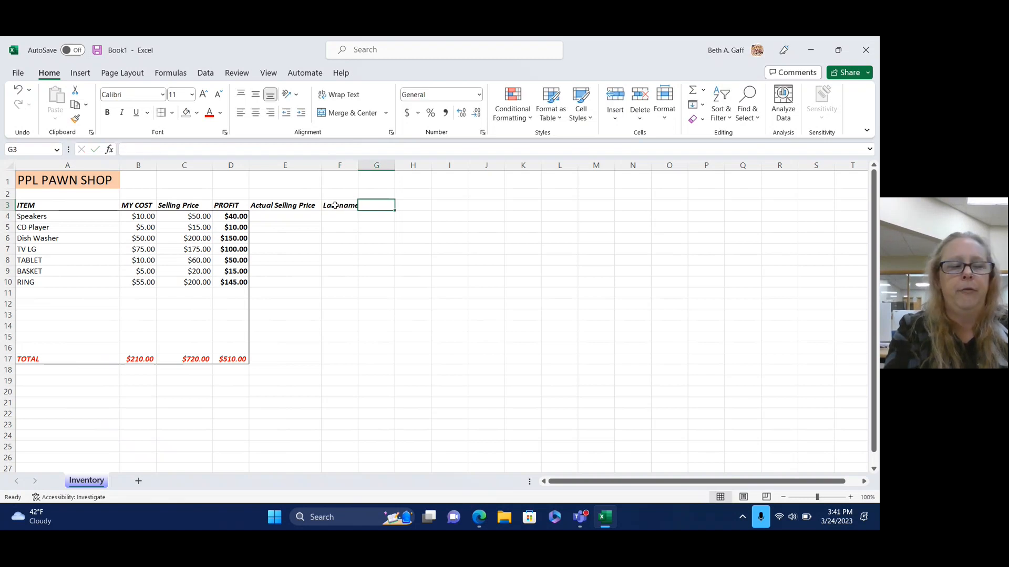
pyautogui.write('First name')
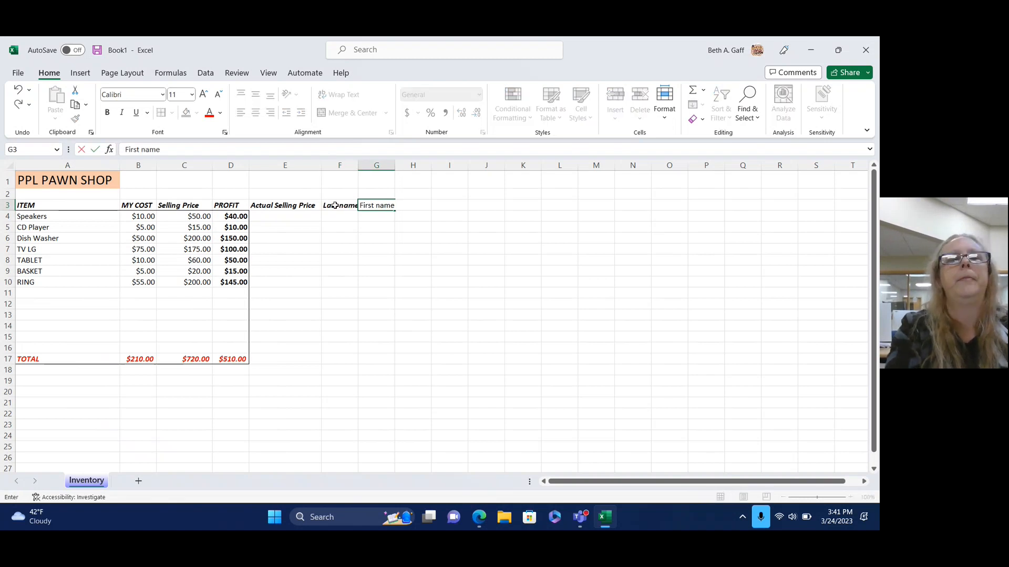
pyautogui.press('Tab')
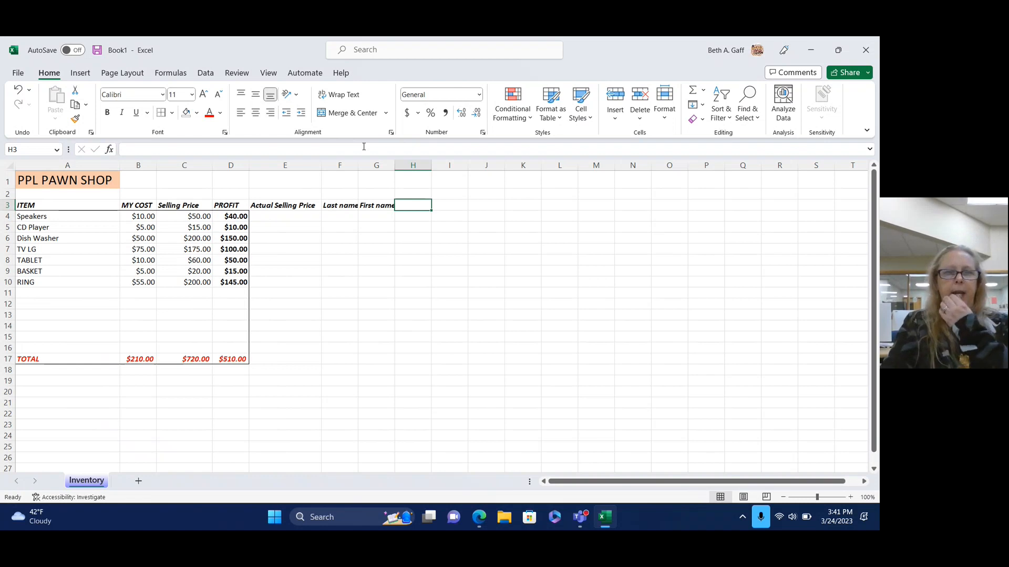
pyautogui.doubleClick(358, 165)
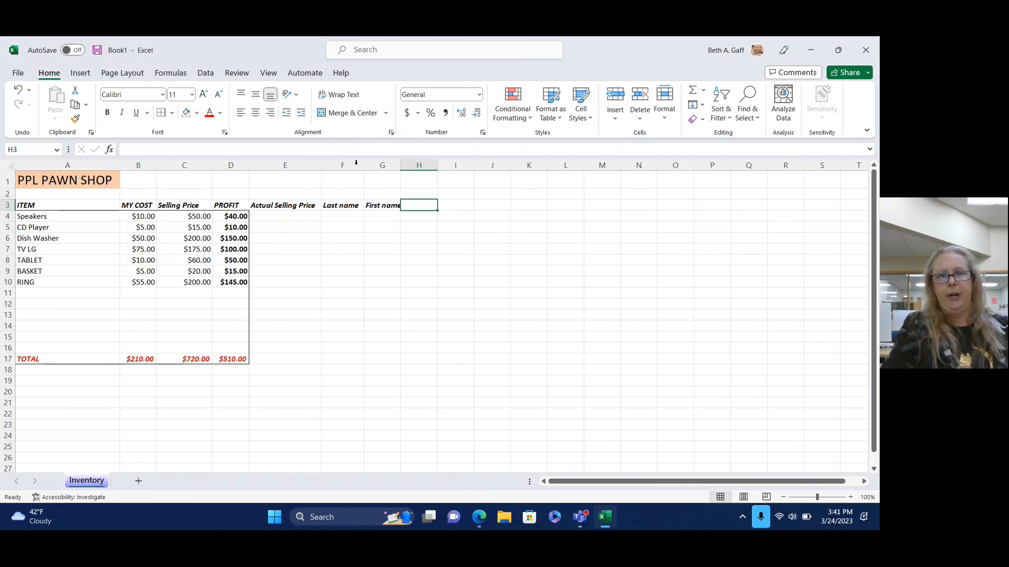
pyautogui.doubleClick(402, 165)
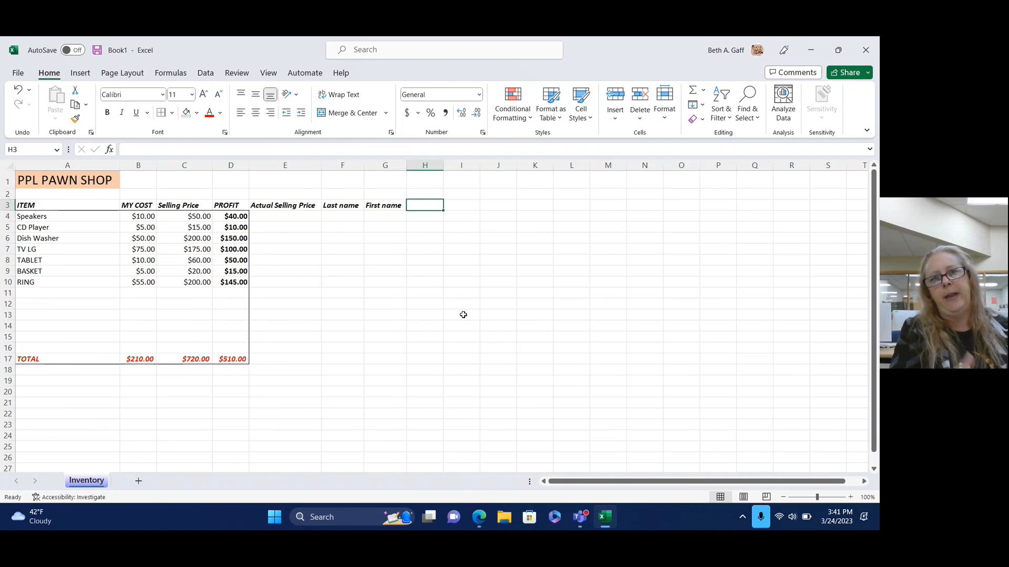
# Enter 45 as the Speakers actual selling price in cell E4.
pyautogui.click(282, 217)
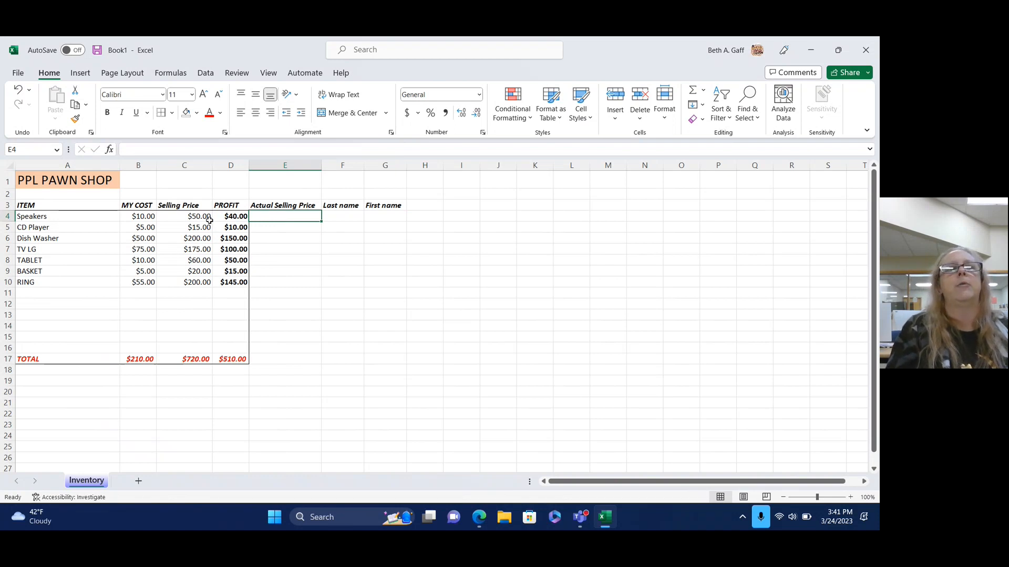
pyautogui.click(179, 219)
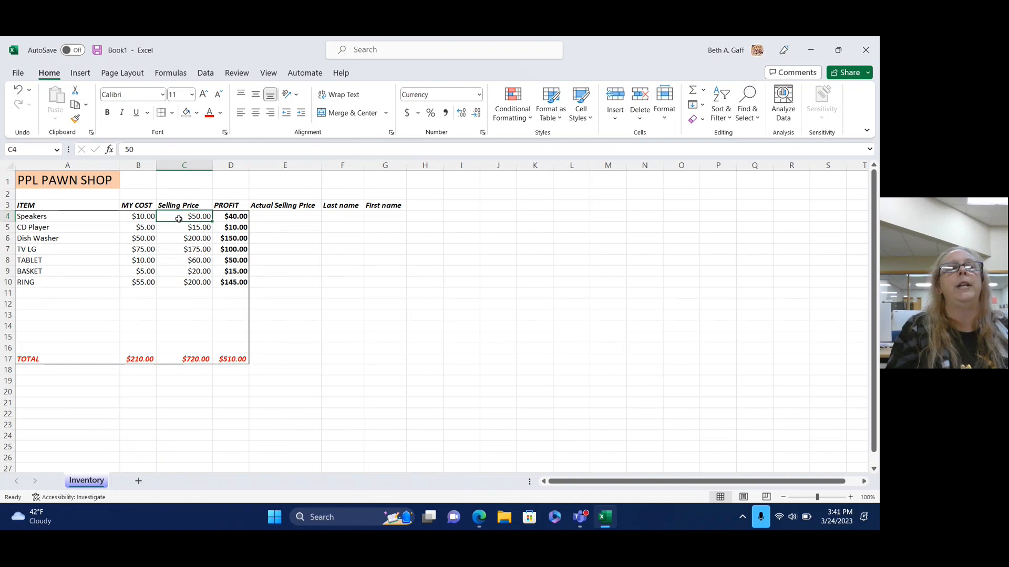
pyautogui.click(300, 218)
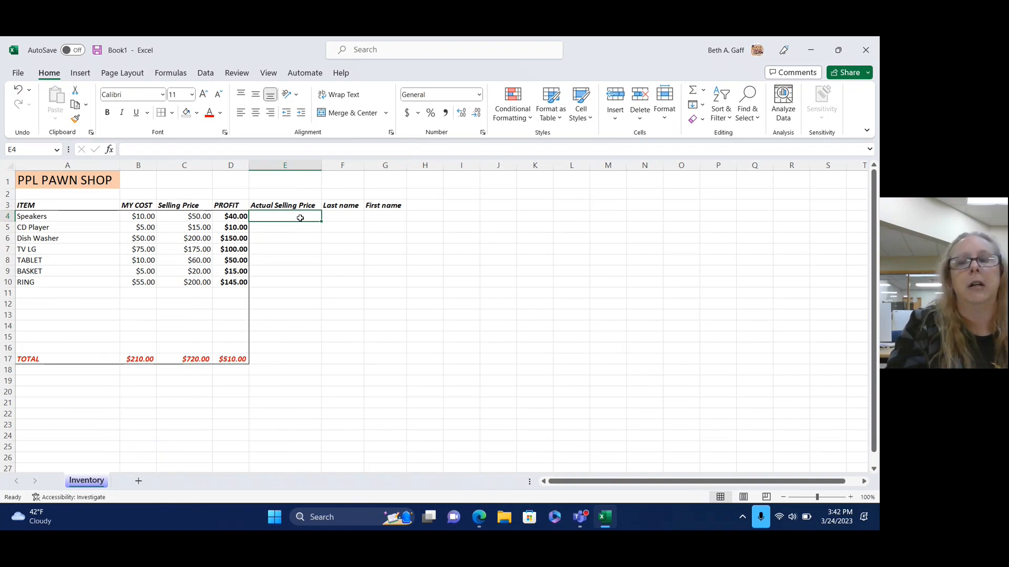
pyautogui.write('45')
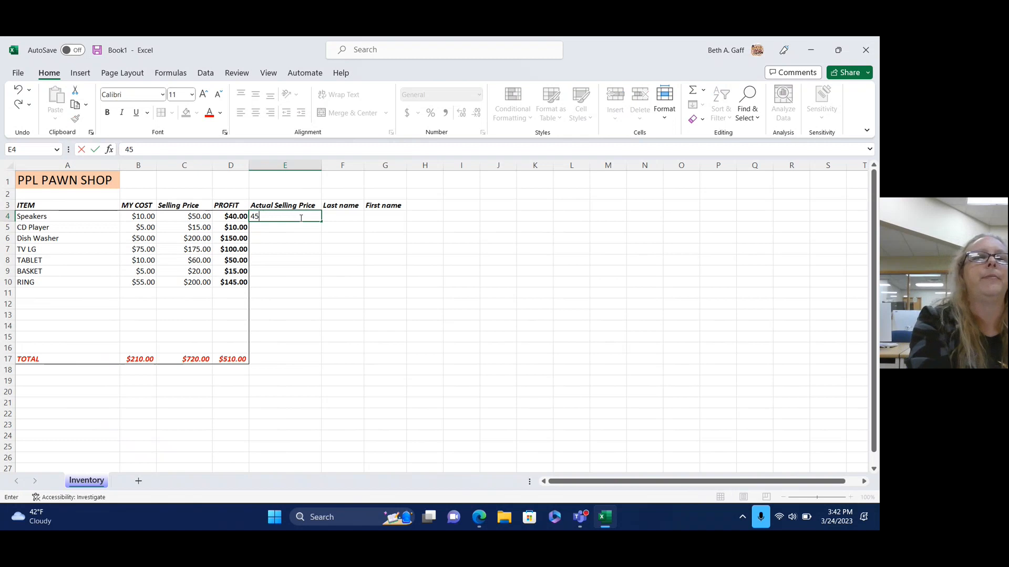
pyautogui.press('Tab')
pyautogui.click(300, 218)
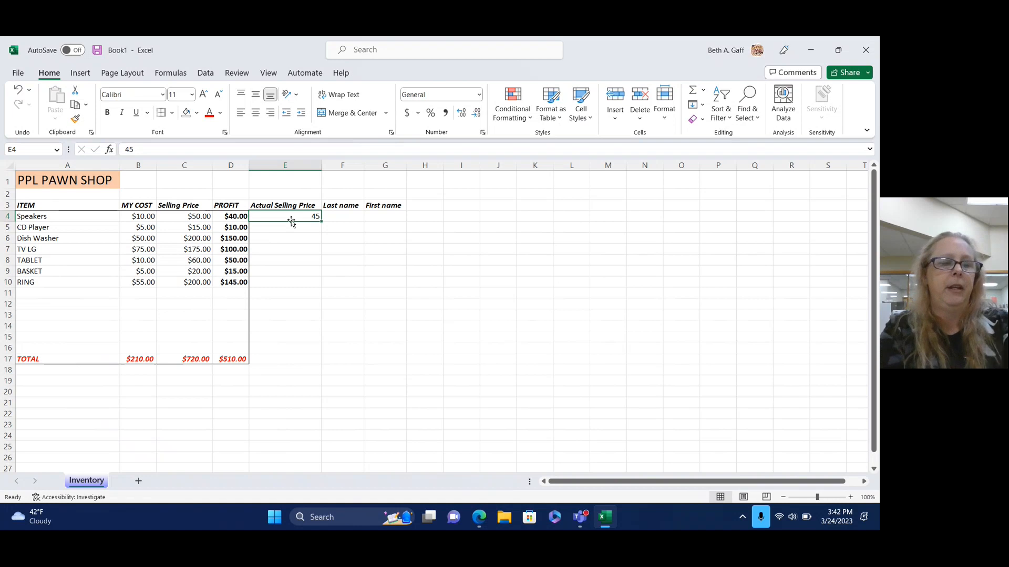
pyautogui.press('Tab')
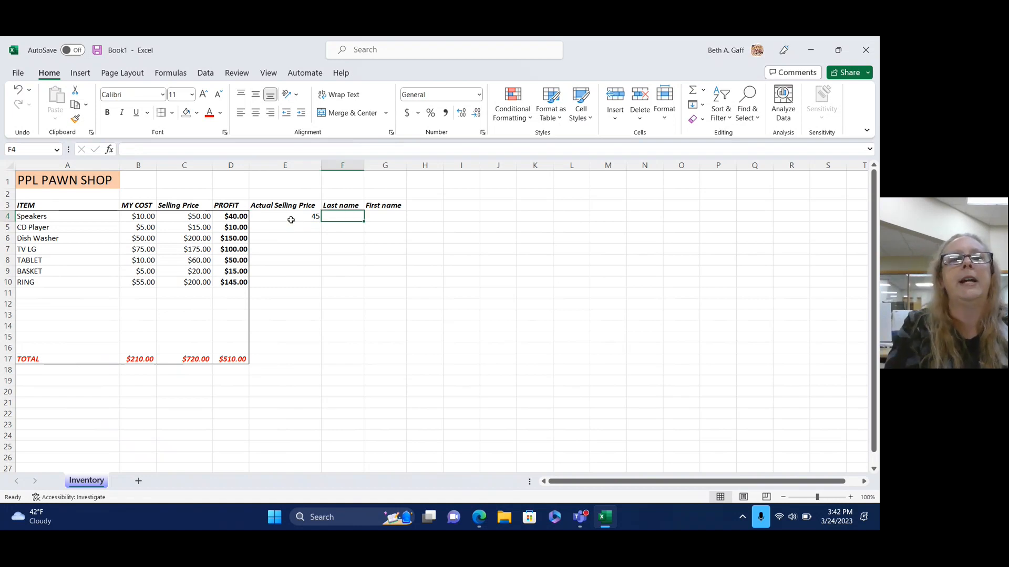
pyautogui.click(290, 220)
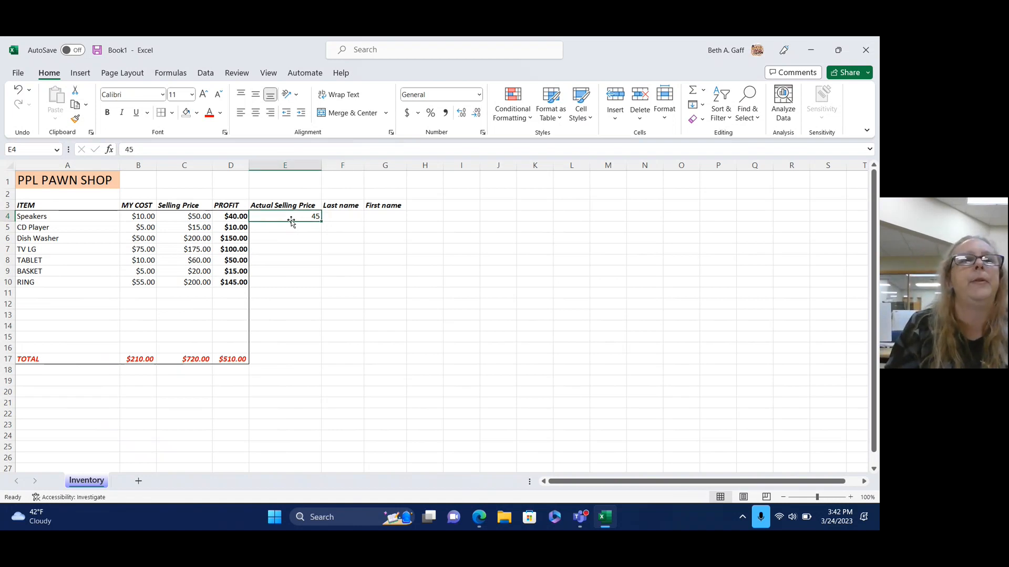
pyautogui.click(333, 216)
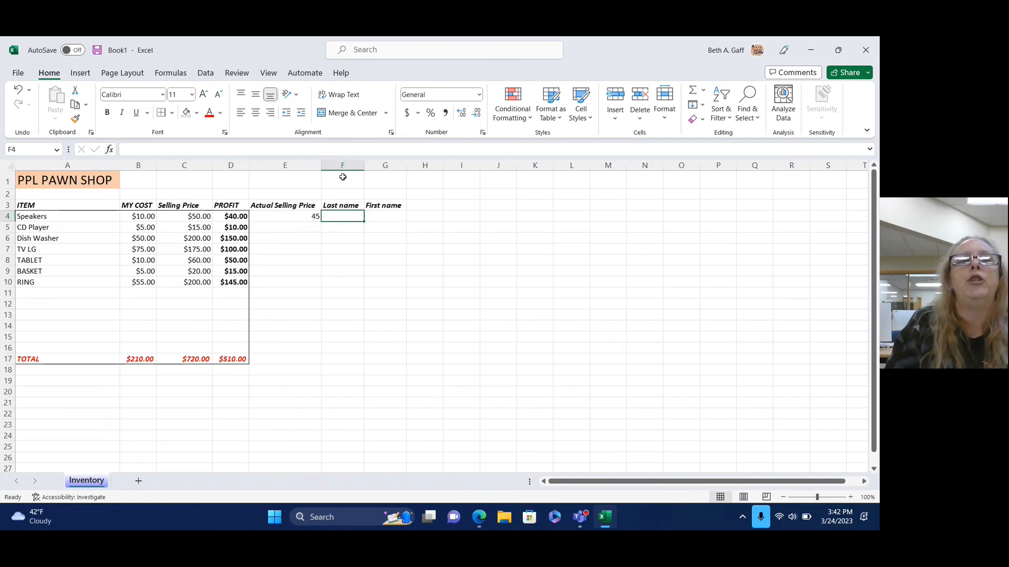
# Insert a blank column before Last name and head it ACTUAL PROFIT.
pyautogui.rightClick(344, 168)
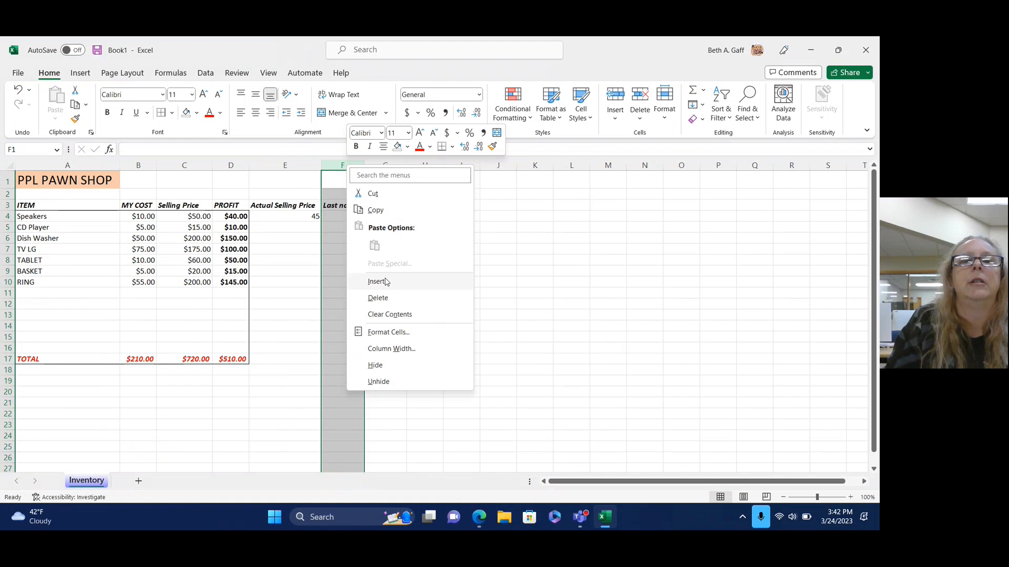
pyautogui.click(609, 252)
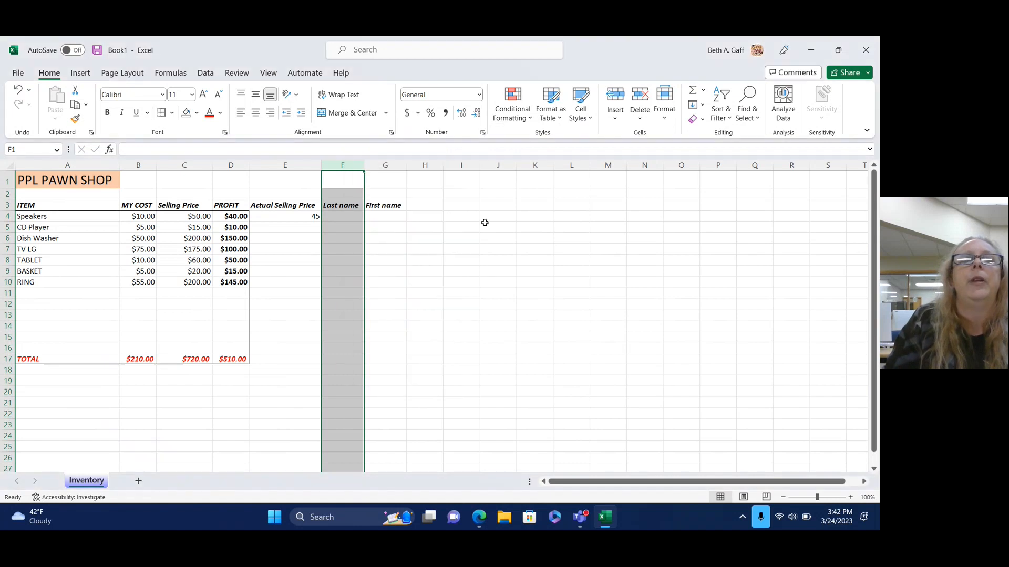
pyautogui.rightClick(349, 167)
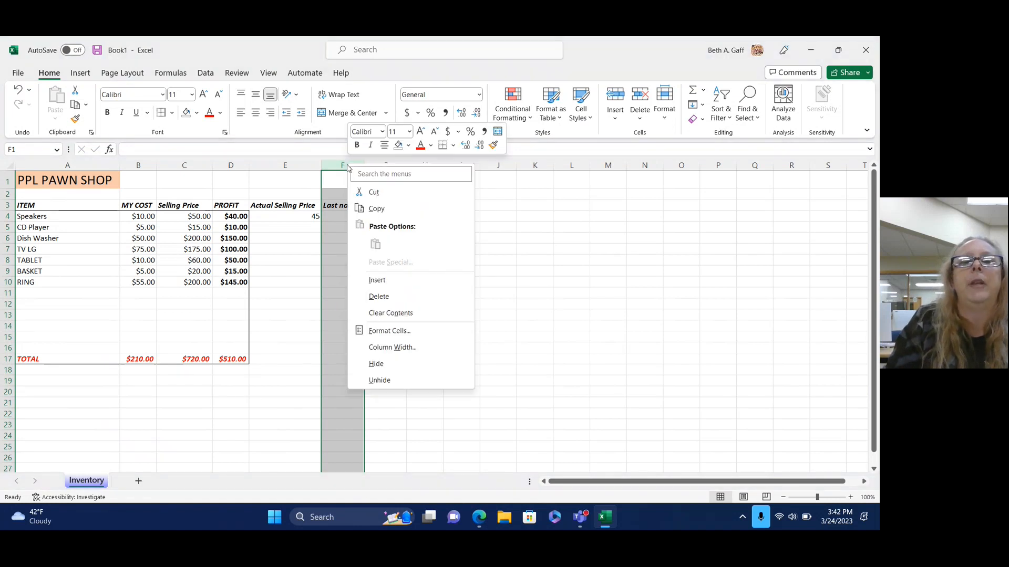
pyautogui.click(386, 279)
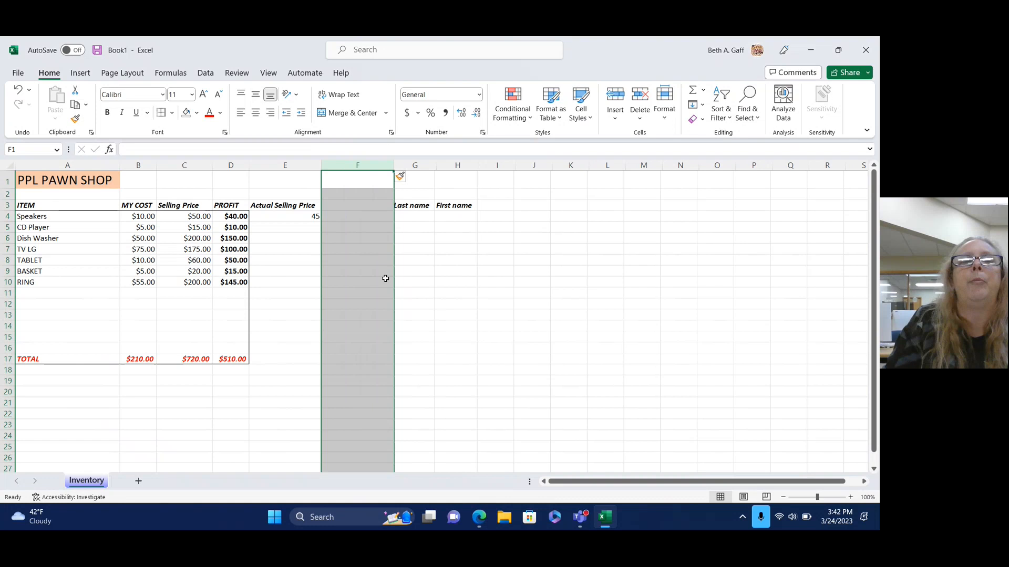
pyautogui.click(476, 328)
pyautogui.click(351, 203)
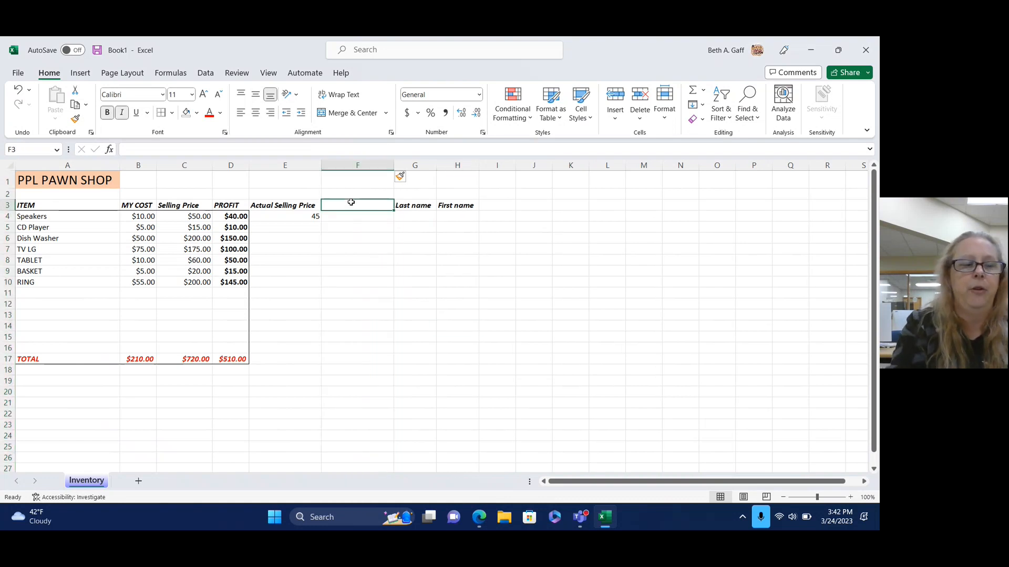
pyautogui.write('ACTUAL')
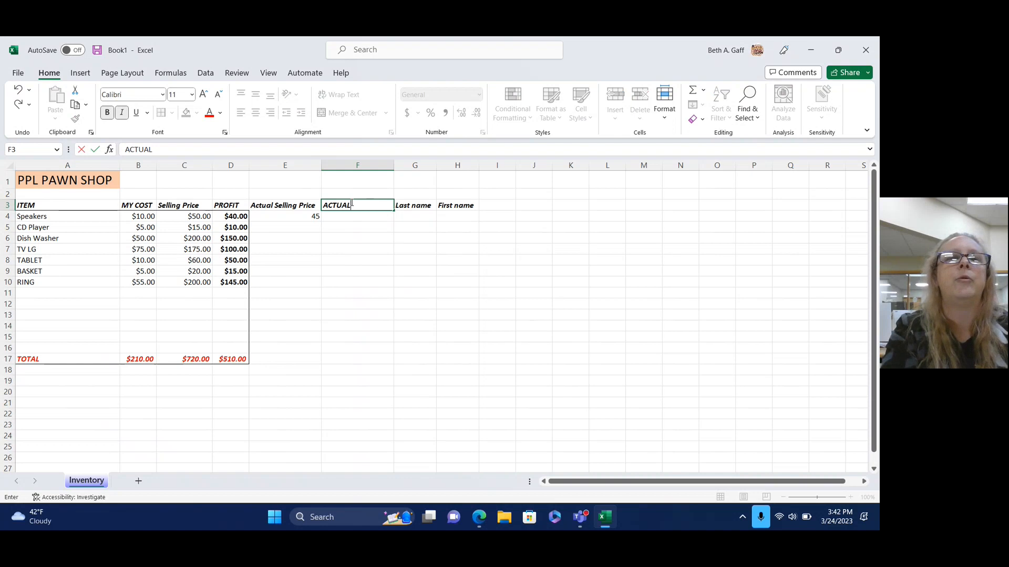
pyautogui.write(' PROF')
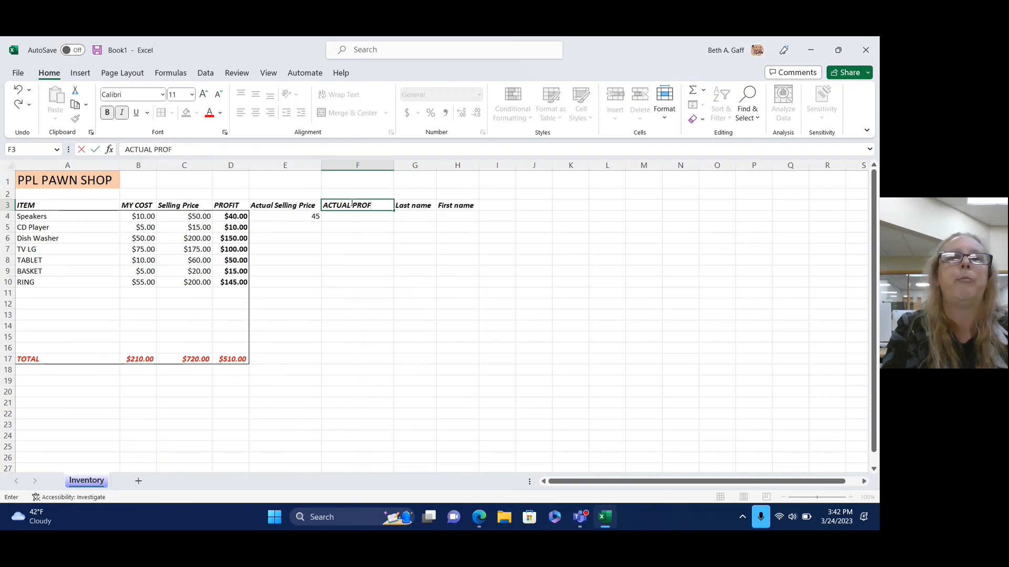
pyautogui.write('IT')
pyautogui.click(475, 351)
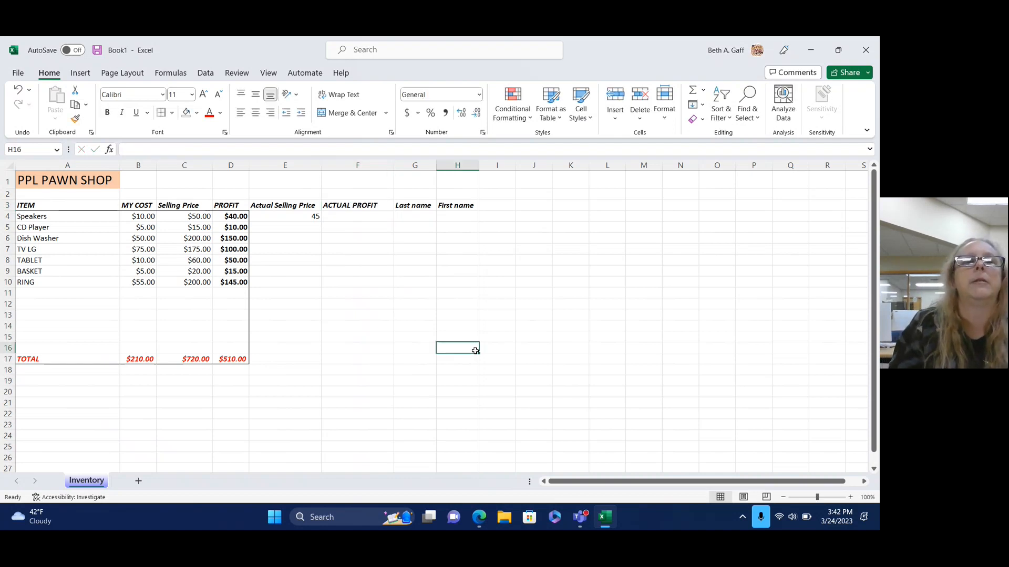
# Enter the customer's last name and first name in the Speakers row.
pyautogui.click(415, 213)
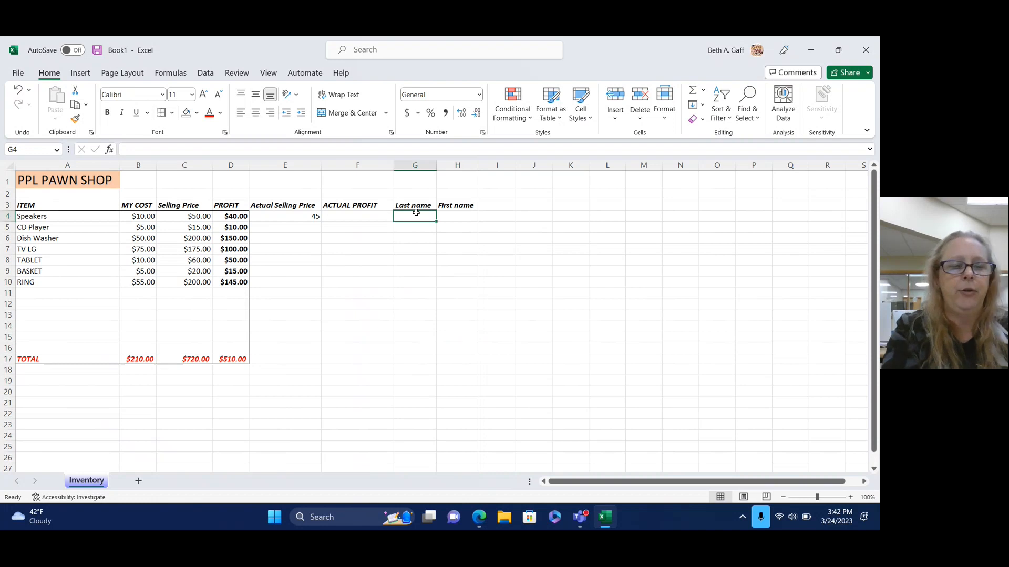
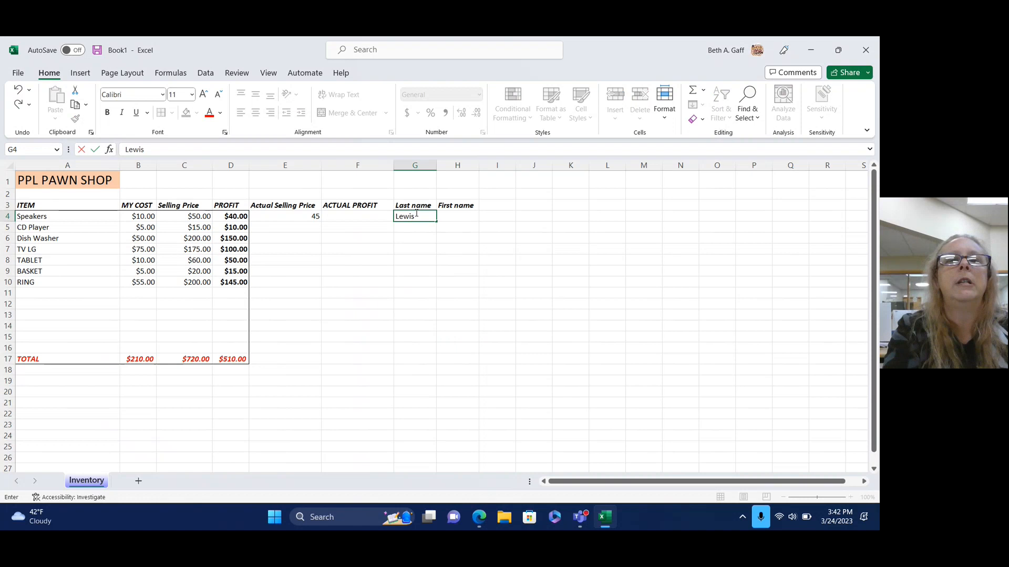
pyautogui.press('Tab')
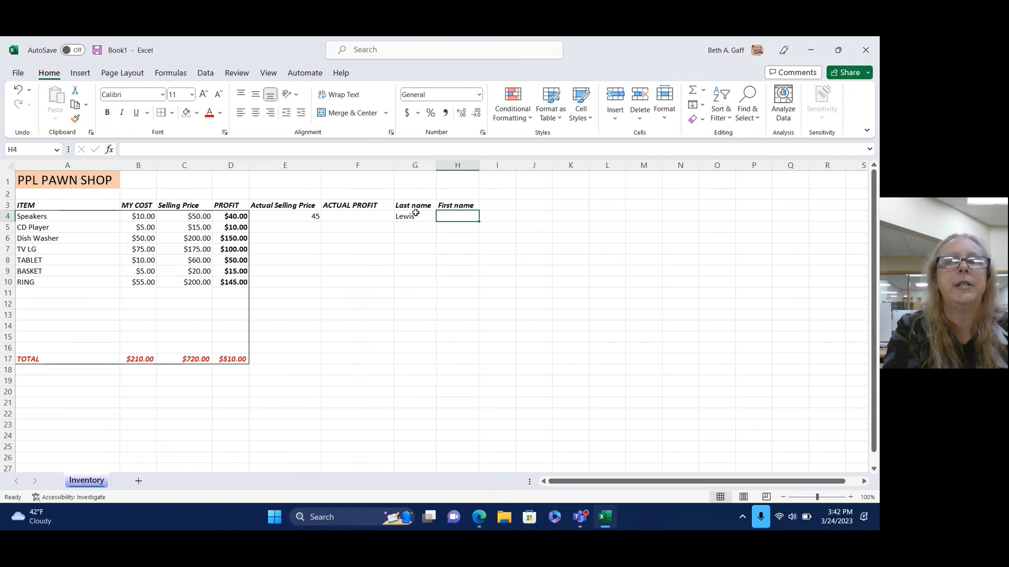
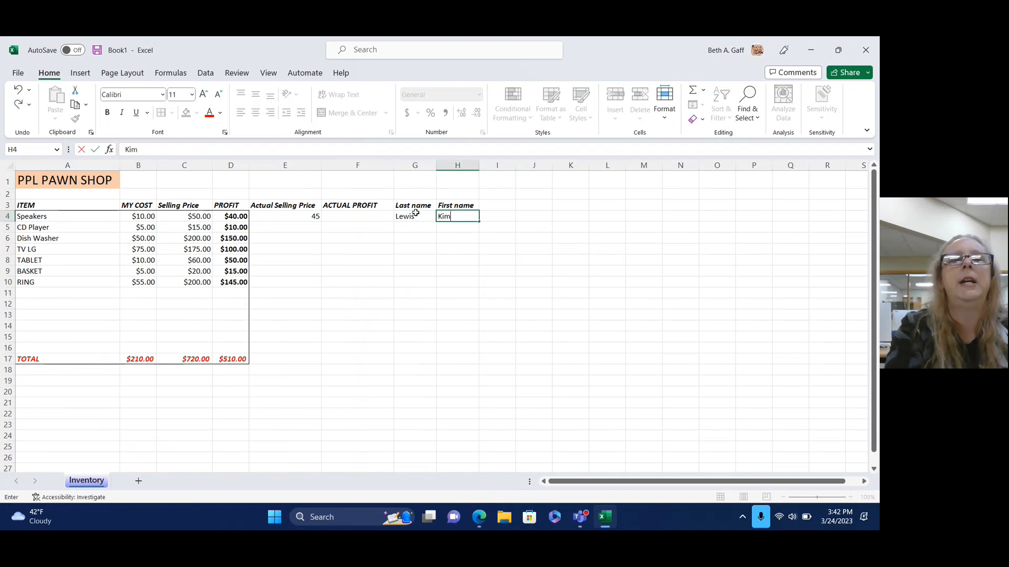
pyautogui.click(470, 270)
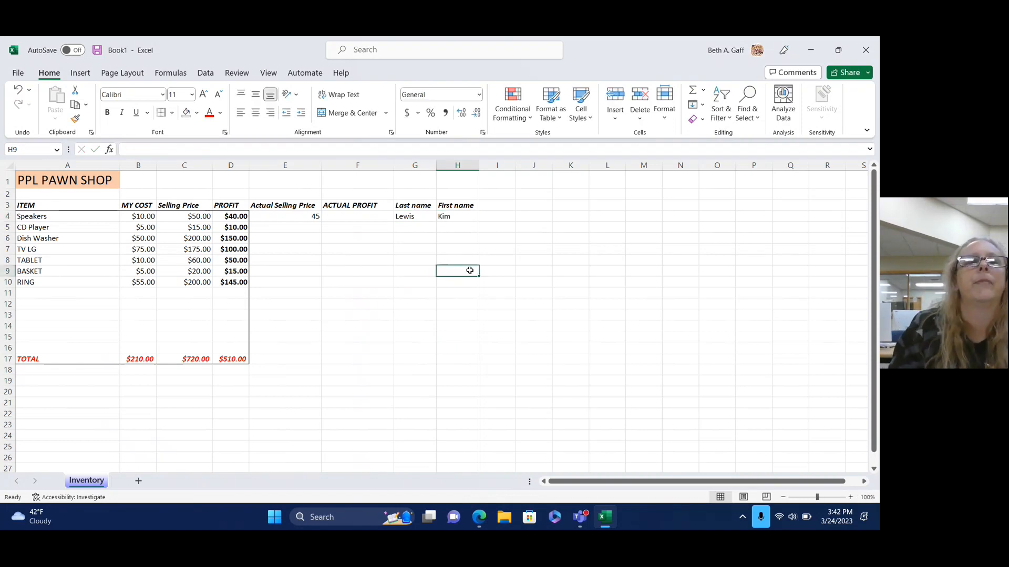
pyautogui.click(347, 213)
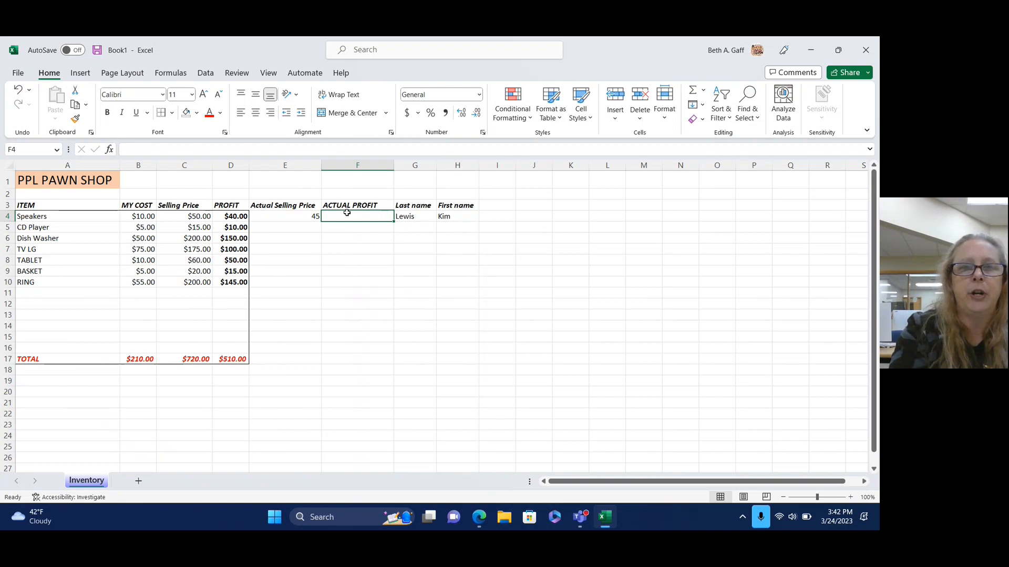
pyautogui.write('=')
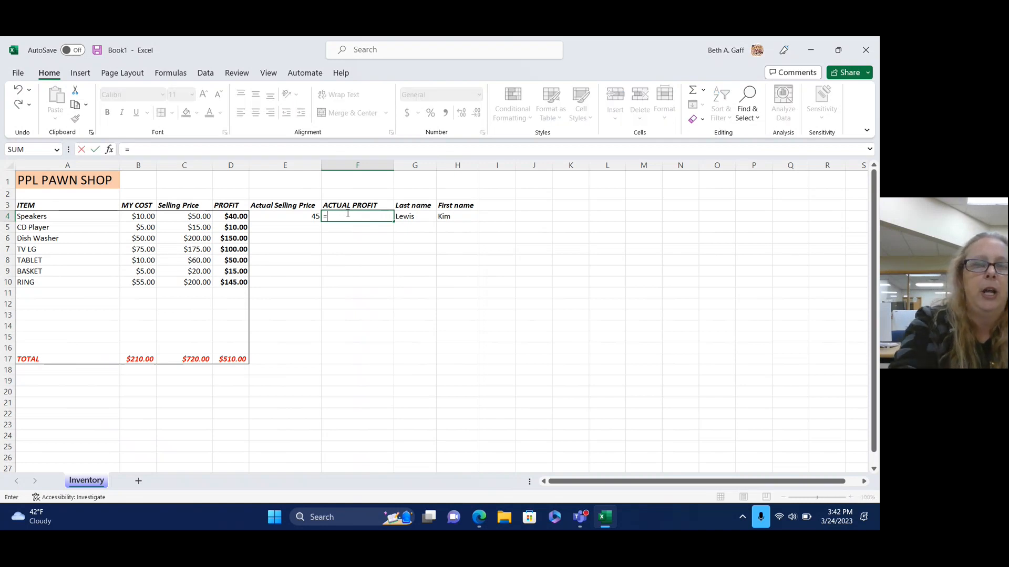
pyautogui.write('(')
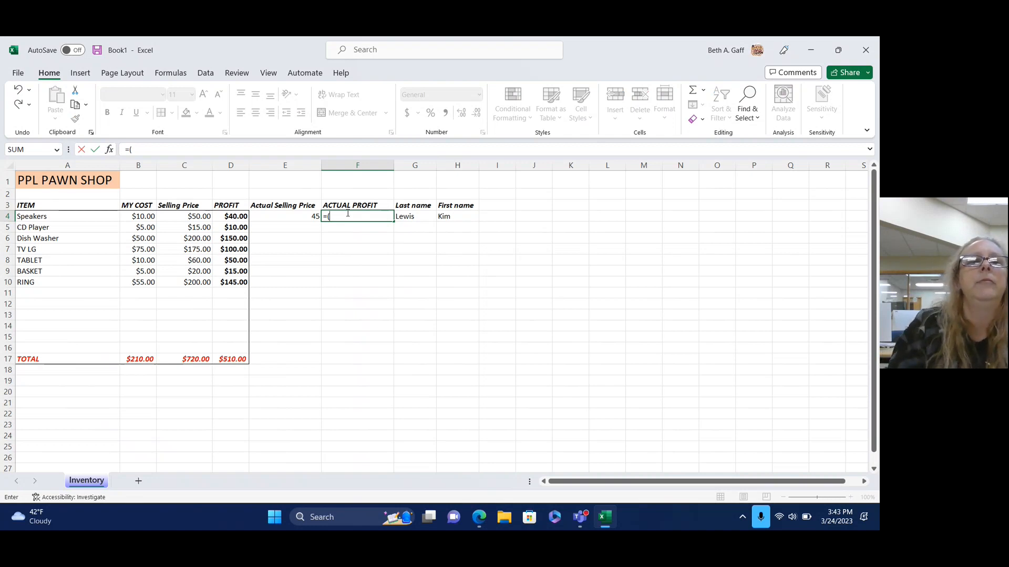
pyautogui.click(287, 217)
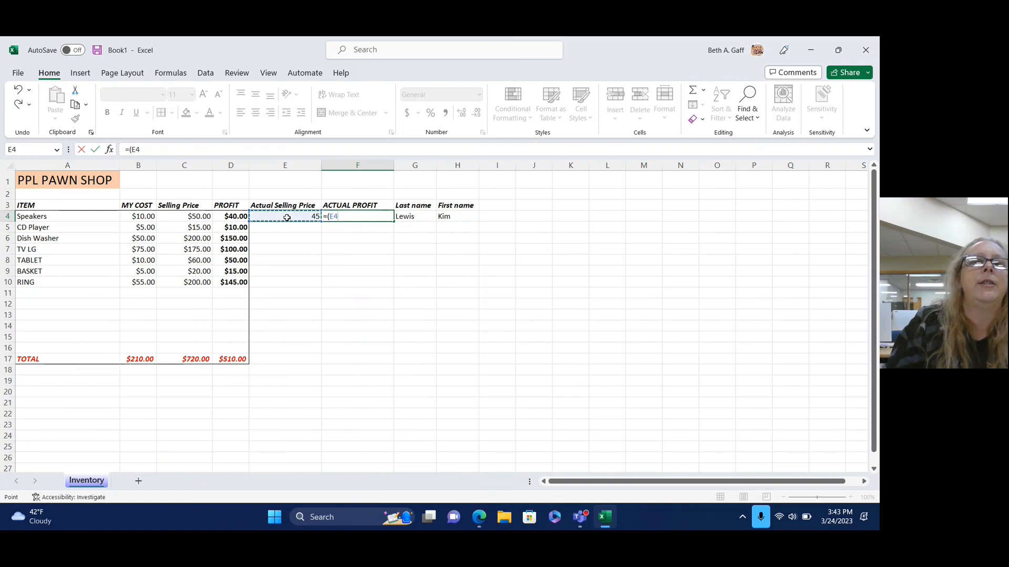
pyautogui.write('-')
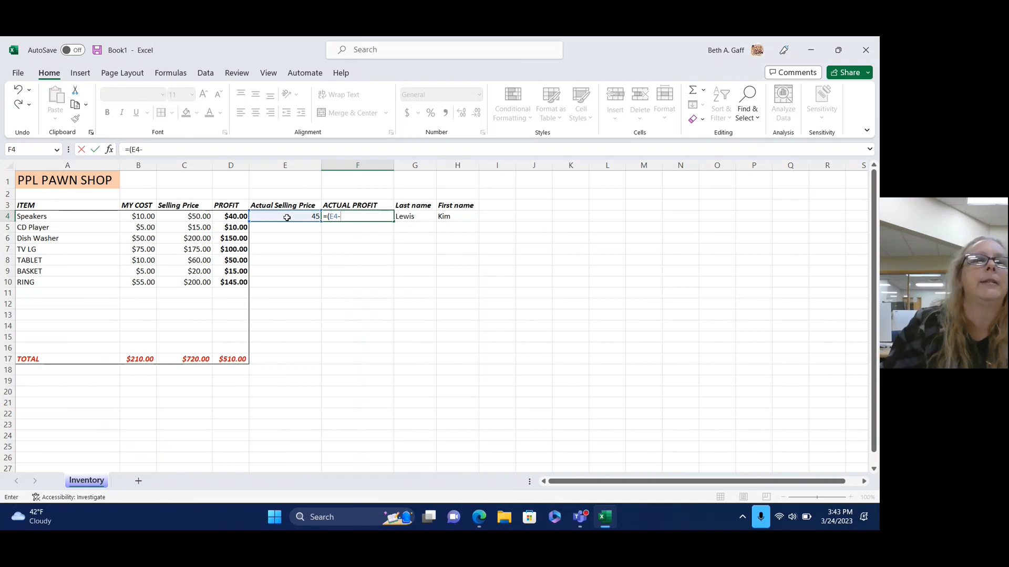
pyautogui.click(233, 216)
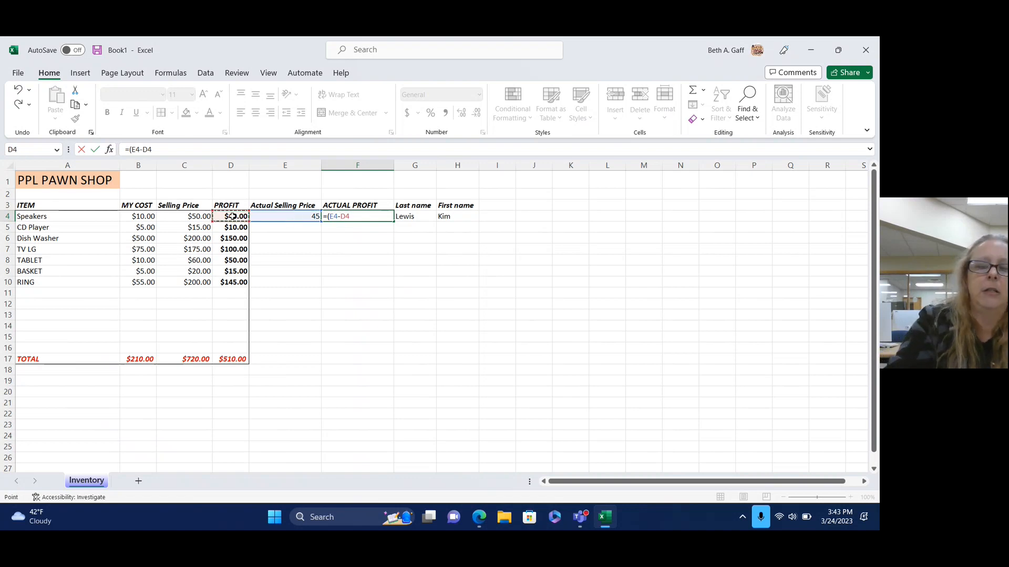
pyautogui.write(')')
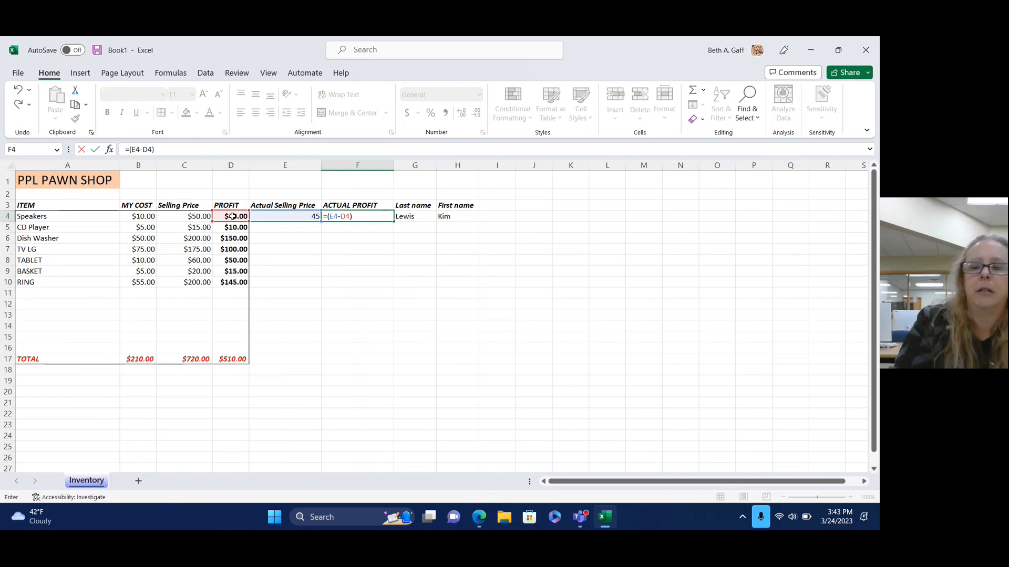
pyautogui.press('Return')
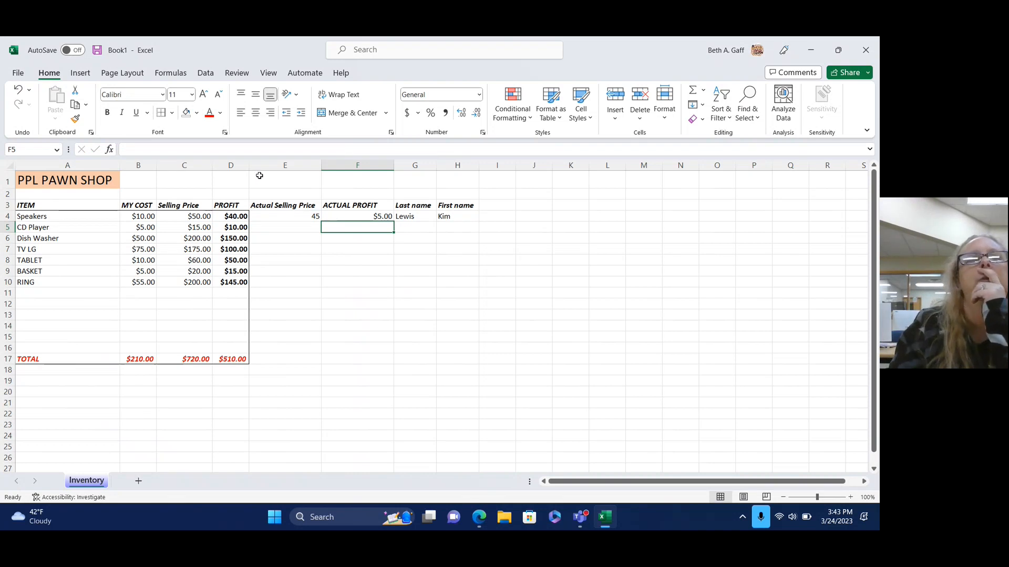
pyautogui.click(17, 92)
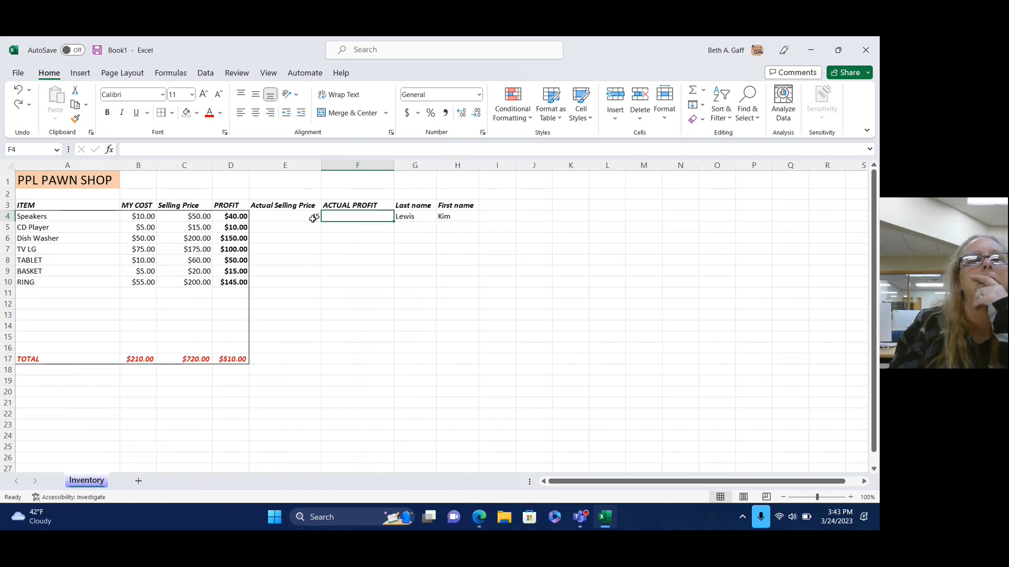
# Rename the D3 heading to EST. PROFIT and widen column D to fit it.
pyautogui.click(215, 202)
pyautogui.doubleClick(216, 203)
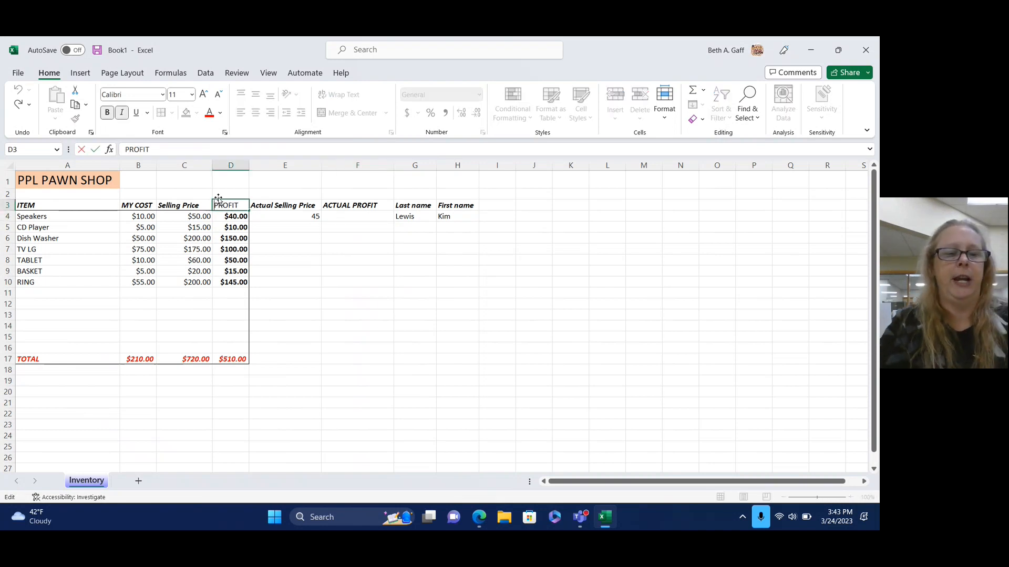
pyautogui.write('ES')
pyautogui.write('T.')
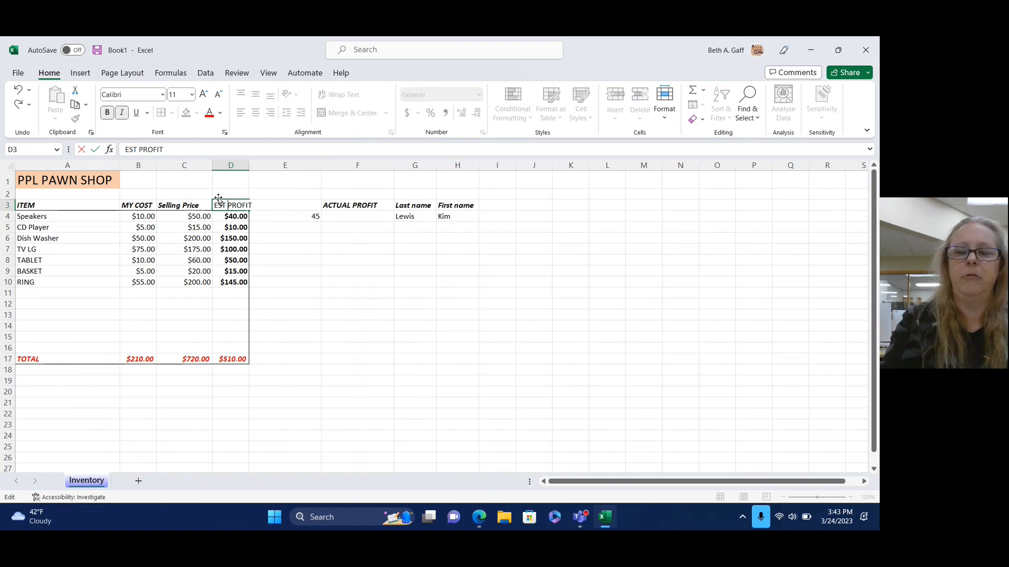
pyautogui.click(415, 359)
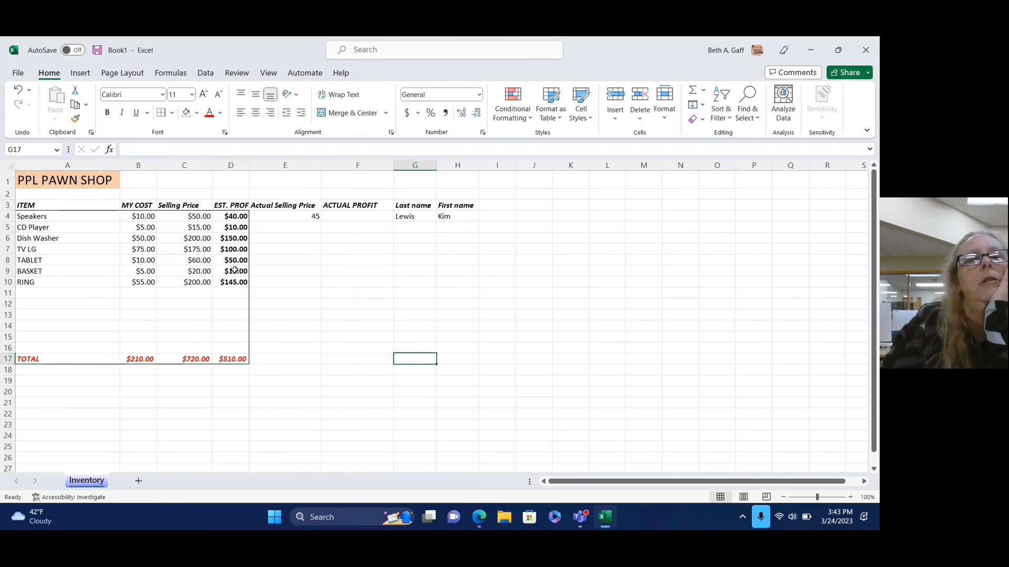
pyautogui.moveTo(249, 165); pyautogui.dragTo(259, 165)
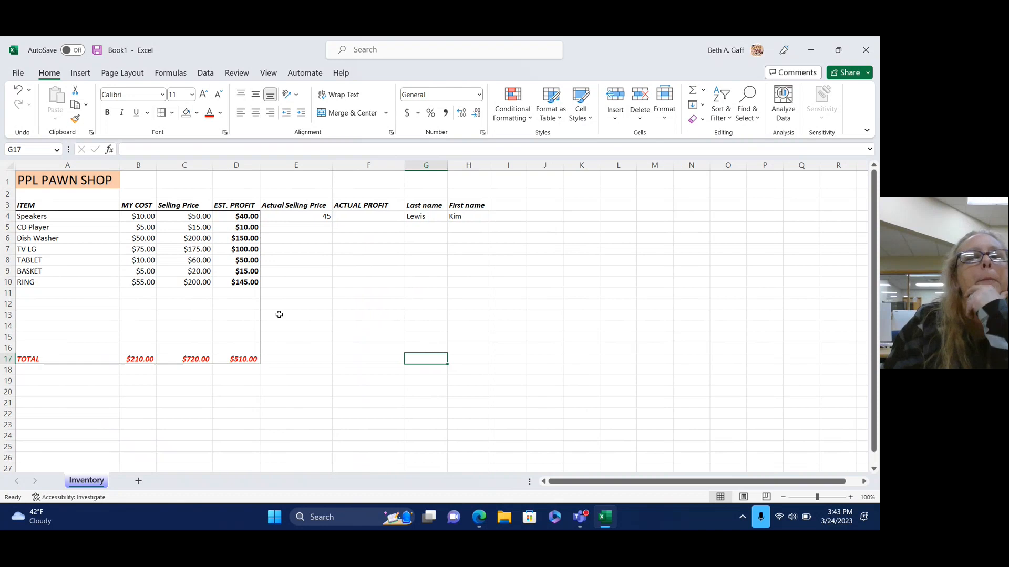
# Enter =(E4-B4) in F4 so the Speakers actual profit shows $35.00.
pyautogui.click(361, 215)
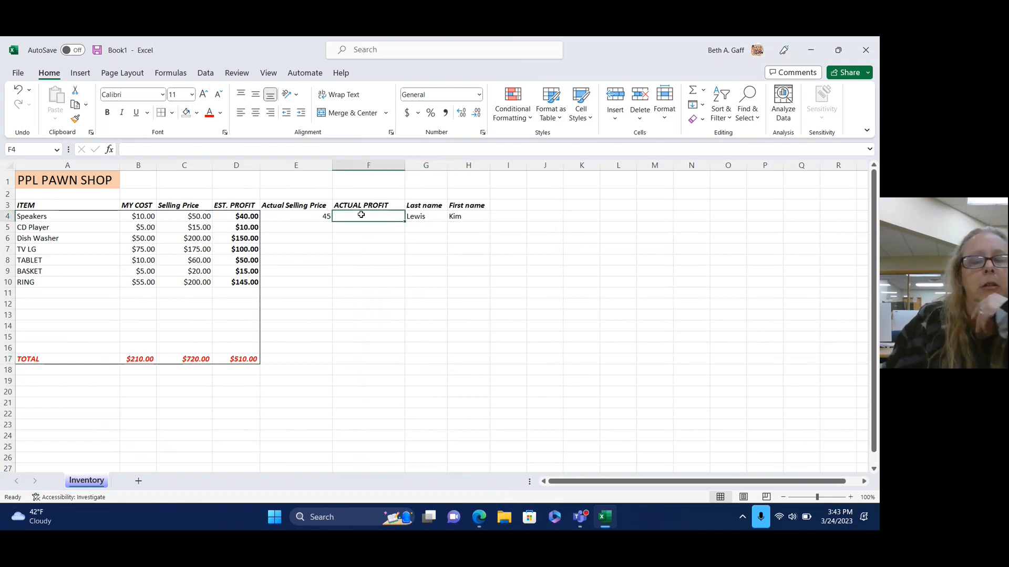
pyautogui.write('=')
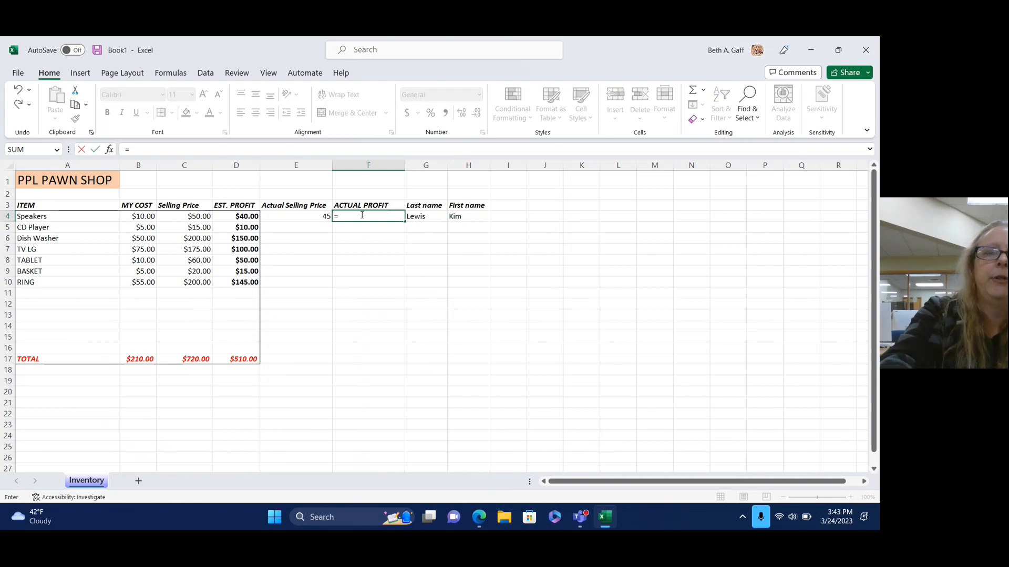
pyautogui.write('(')
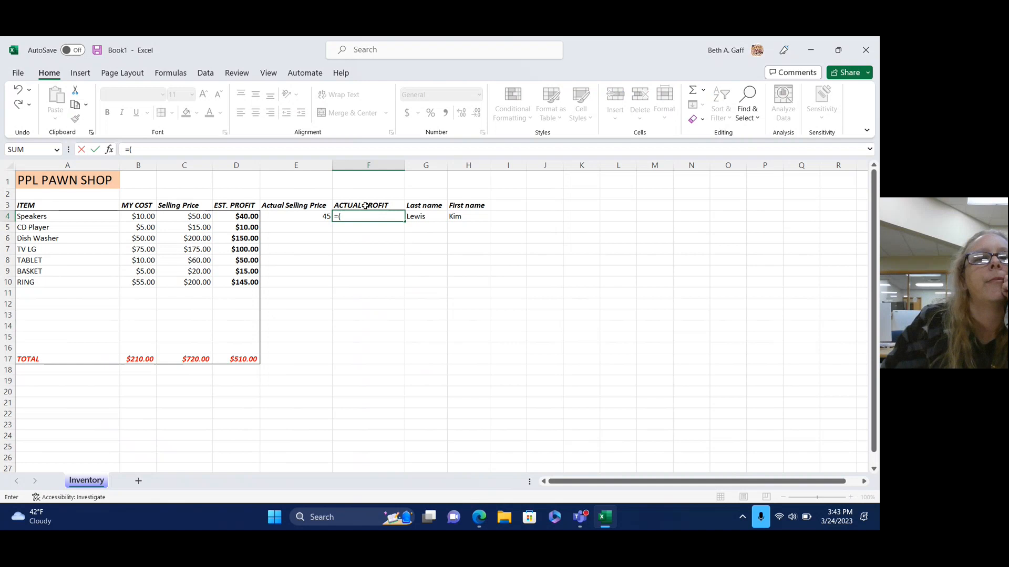
pyautogui.click(298, 216)
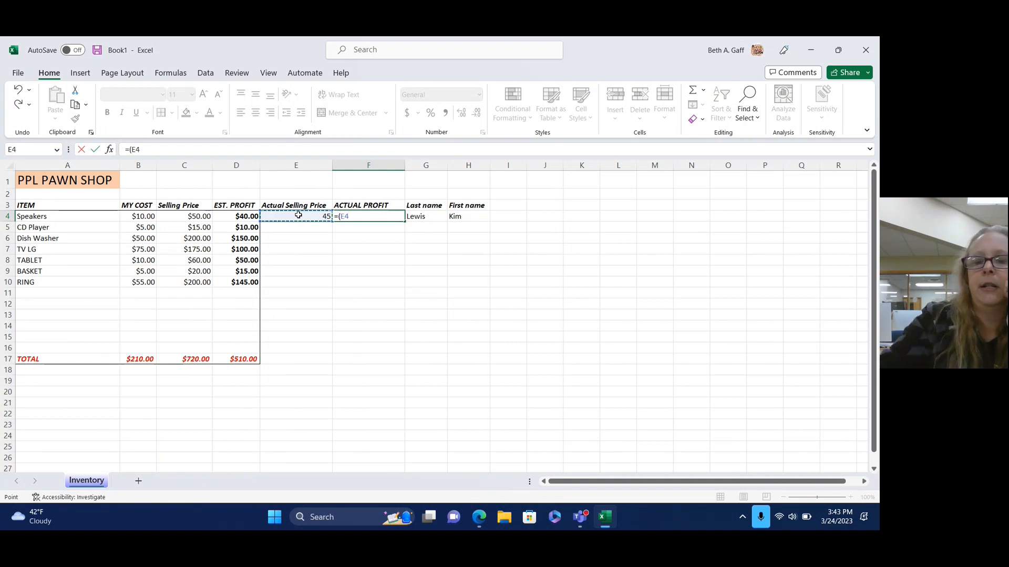
pyautogui.write('-')
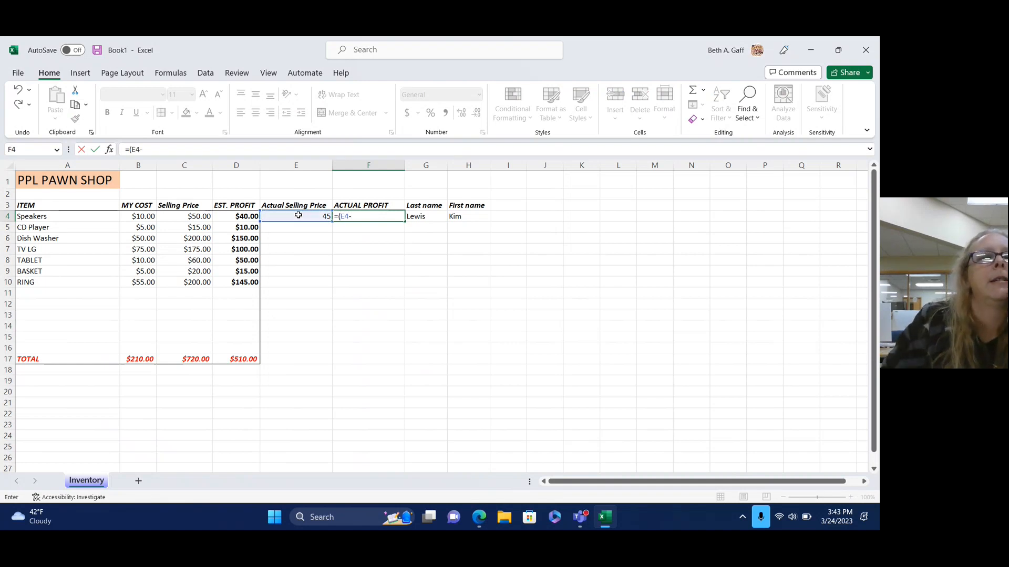
pyautogui.click(141, 216)
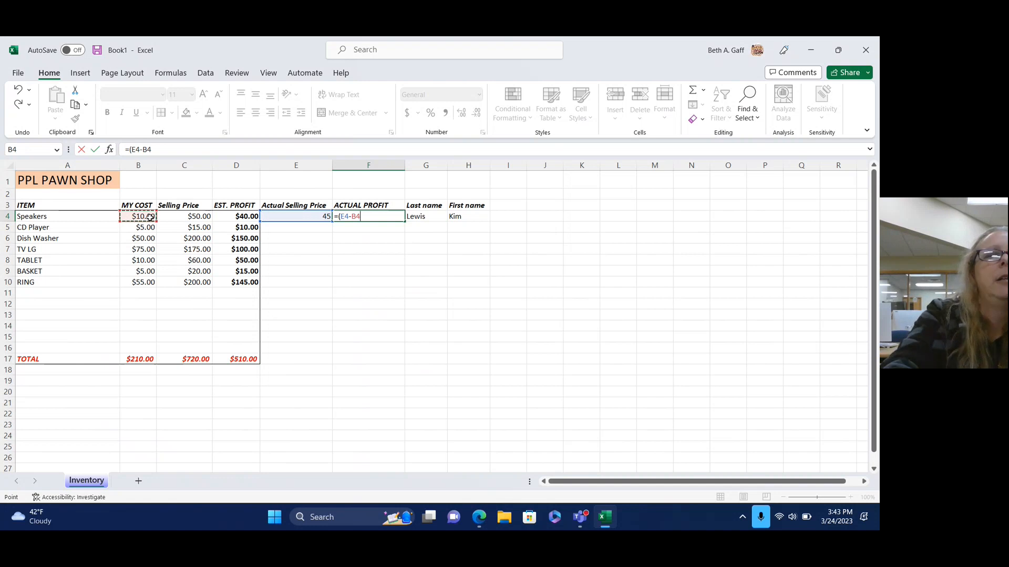
pyautogui.write(')')
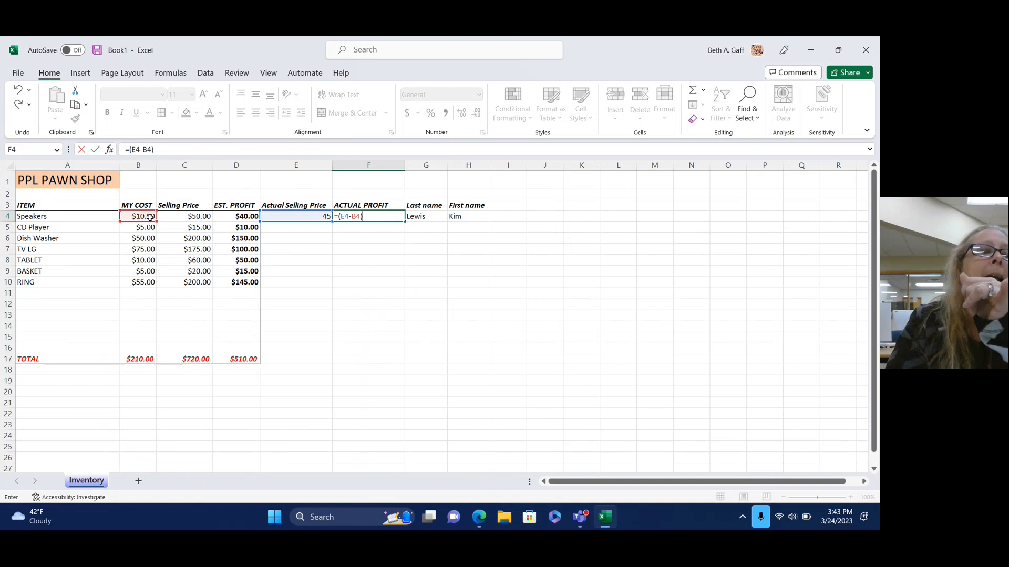
pyautogui.press('Return')
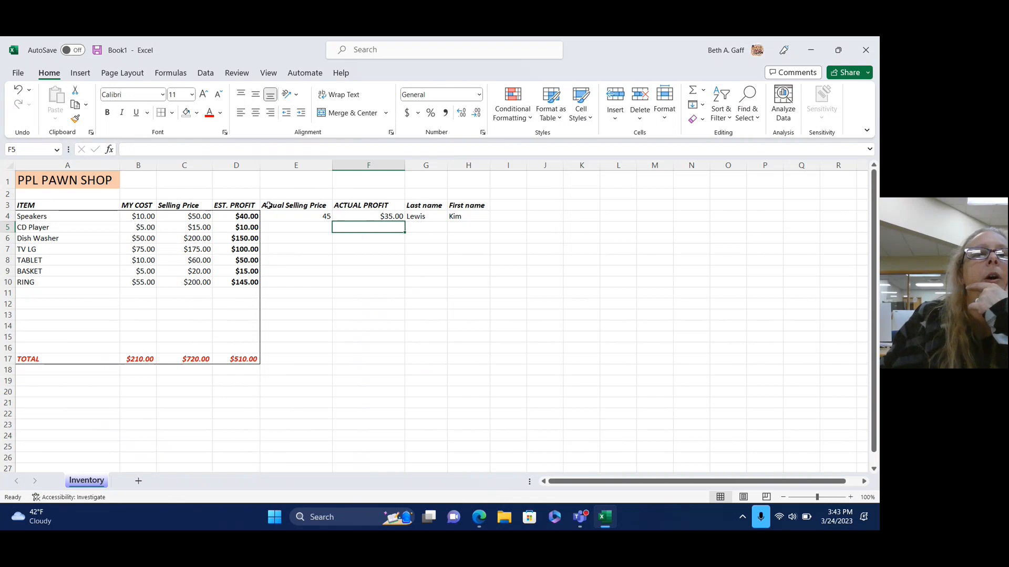
pyautogui.moveTo(268, 204); pyautogui.dragTo(475, 205)
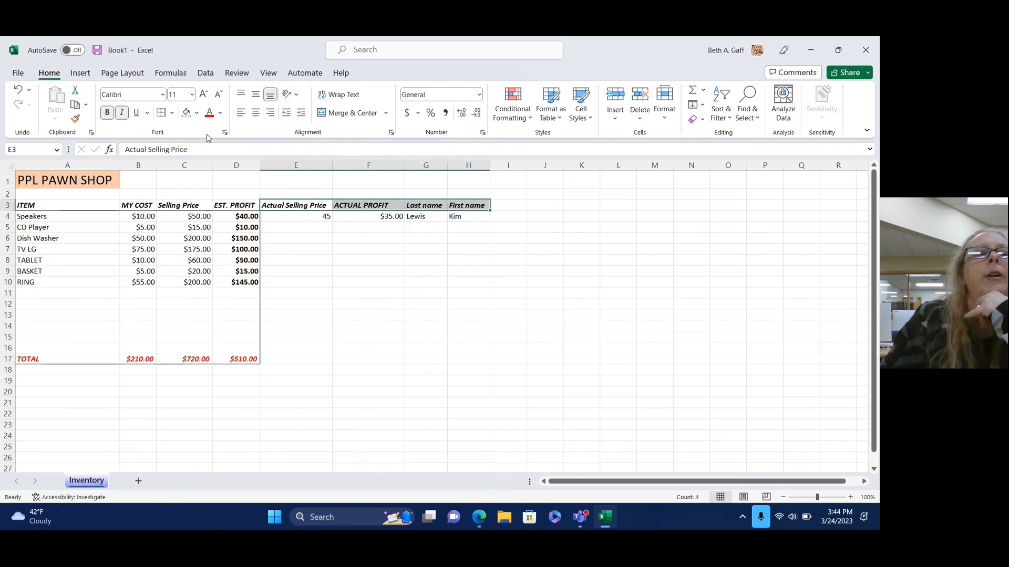
# Add a bottom border under headings E3:H3 and bold the $35.00 actual profit in F4.
pyautogui.click(172, 113)
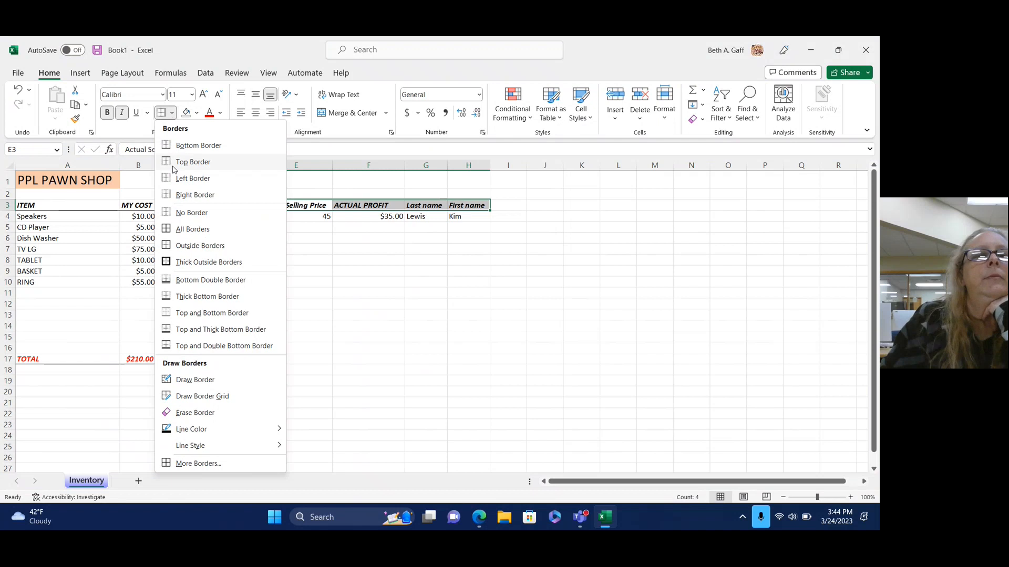
pyautogui.click(189, 148)
pyautogui.click(434, 292)
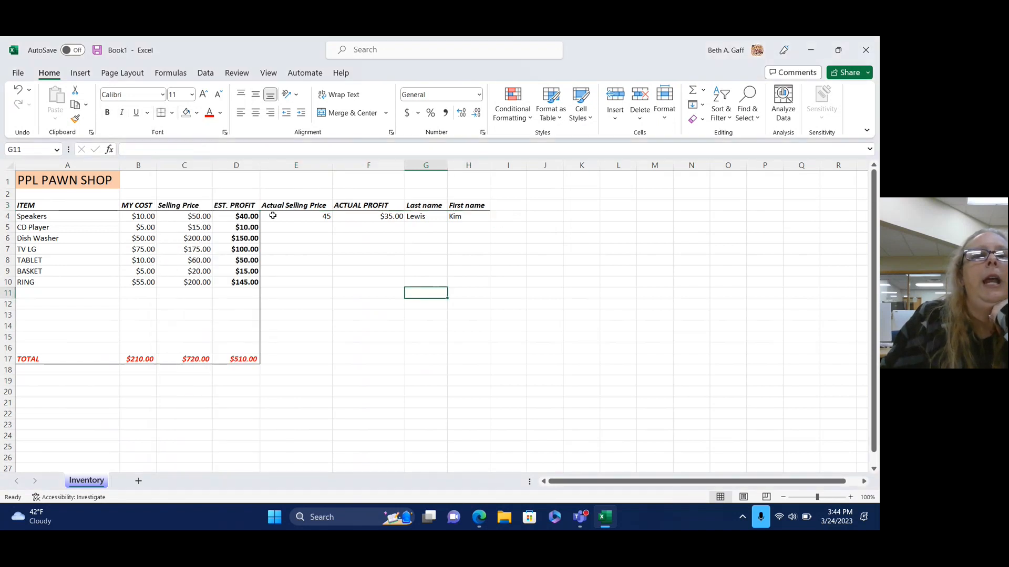
pyautogui.click(373, 216)
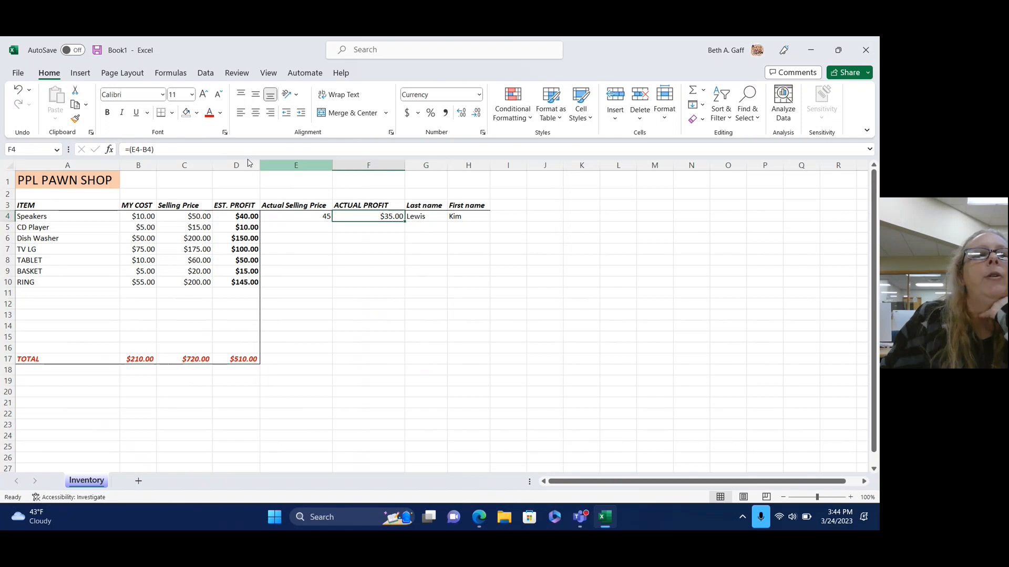
pyautogui.click(108, 112)
pyautogui.click(452, 316)
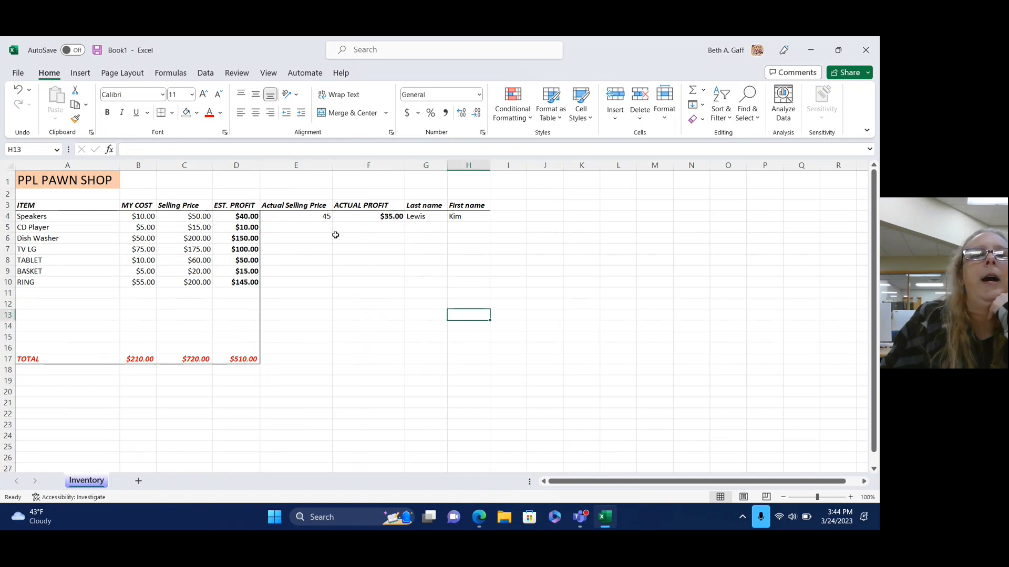
# Format E4 as Currency so the actual selling price displays $45.00.
pyautogui.click(315, 217)
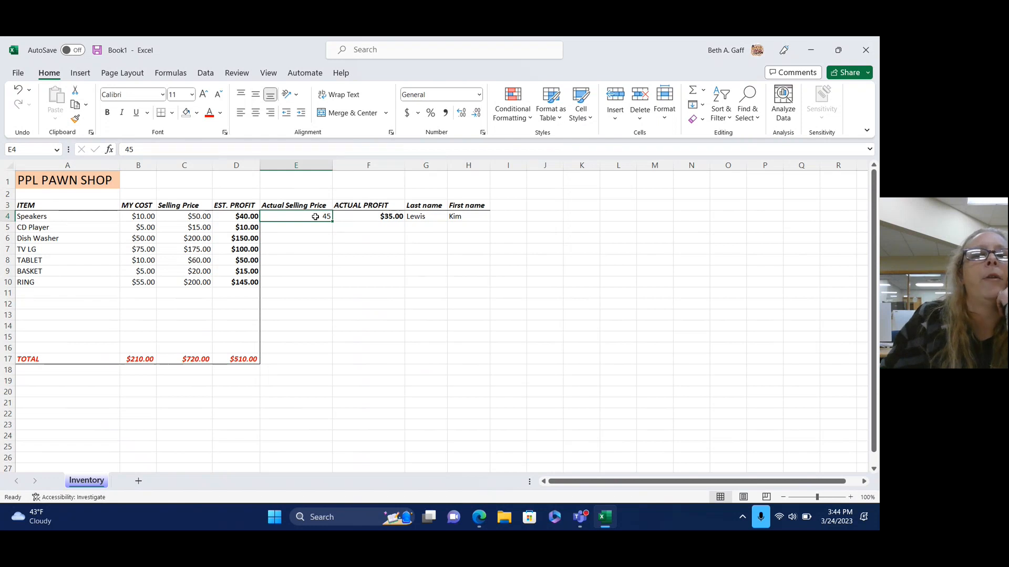
pyautogui.rightClick(316, 216)
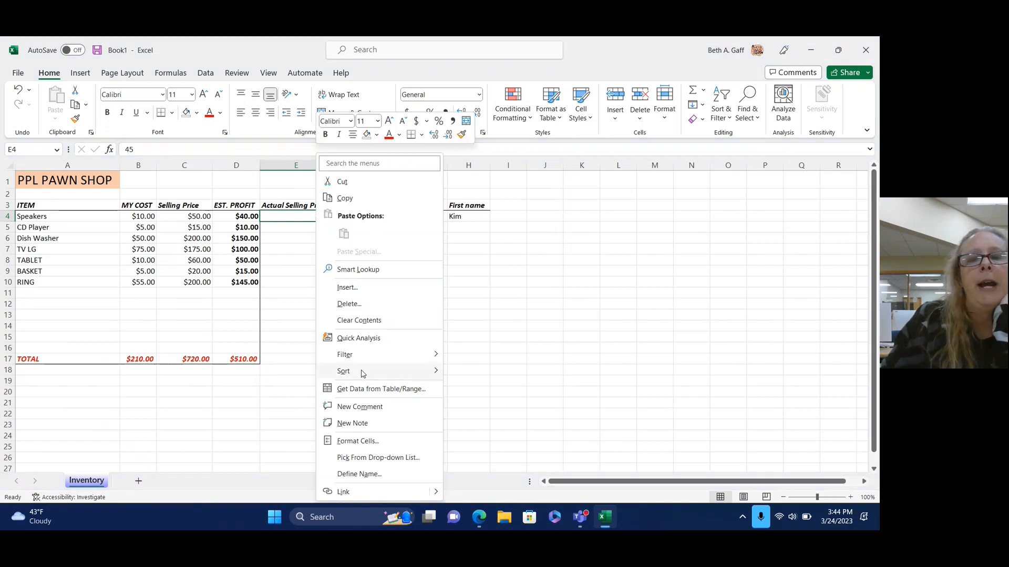
pyautogui.click(358, 442)
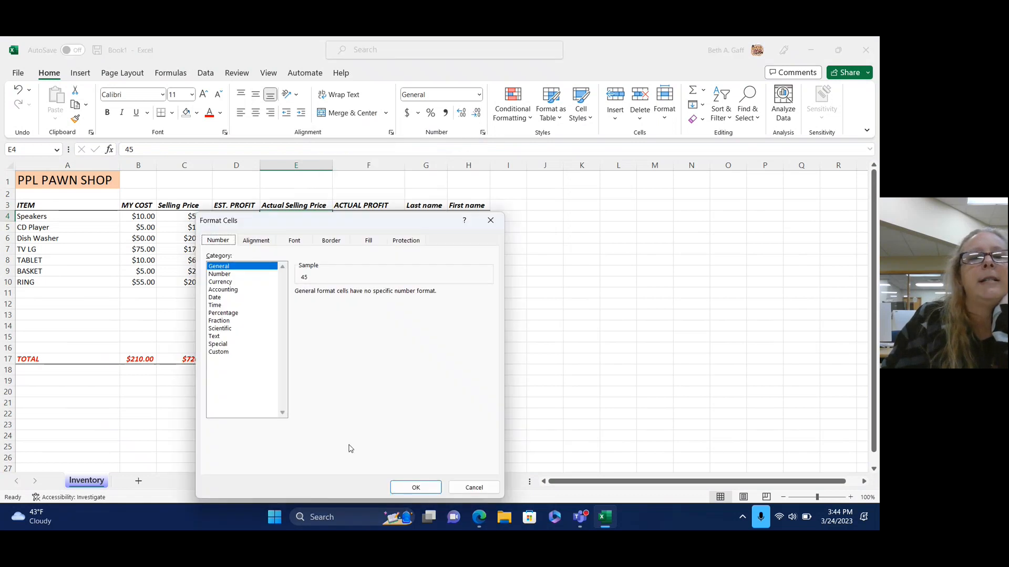
pyautogui.click(226, 283)
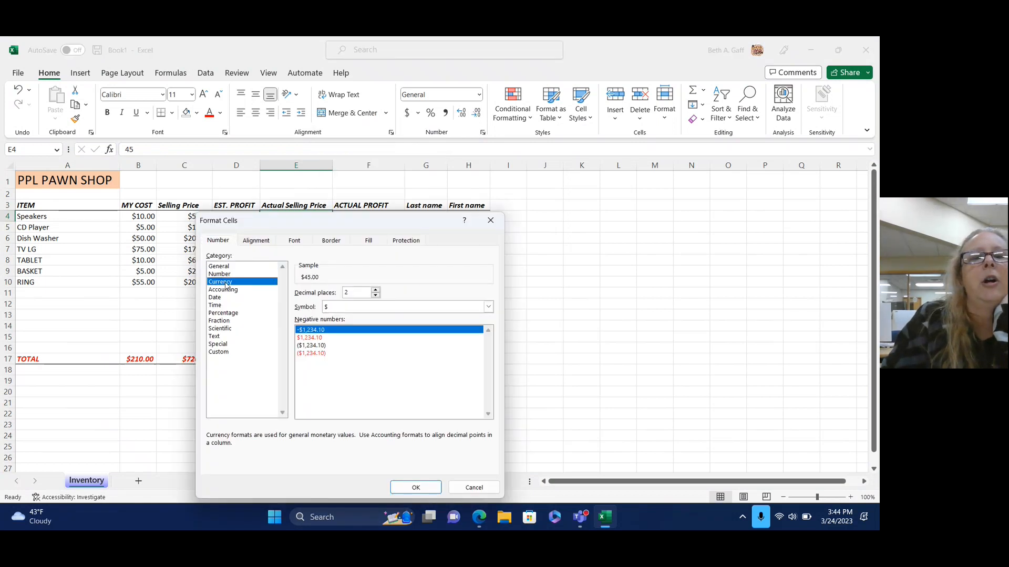
pyautogui.click(415, 488)
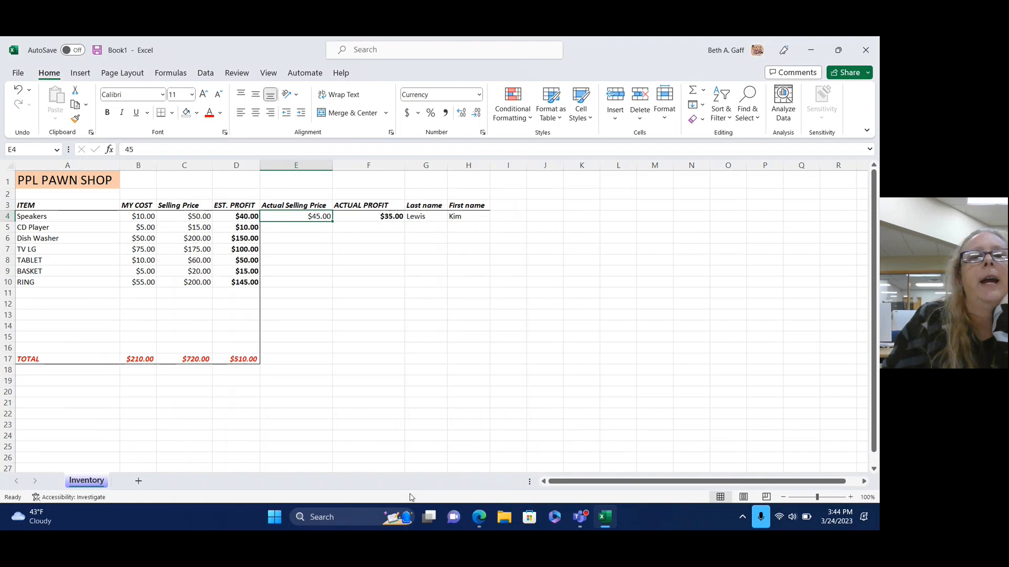
pyautogui.click(386, 313)
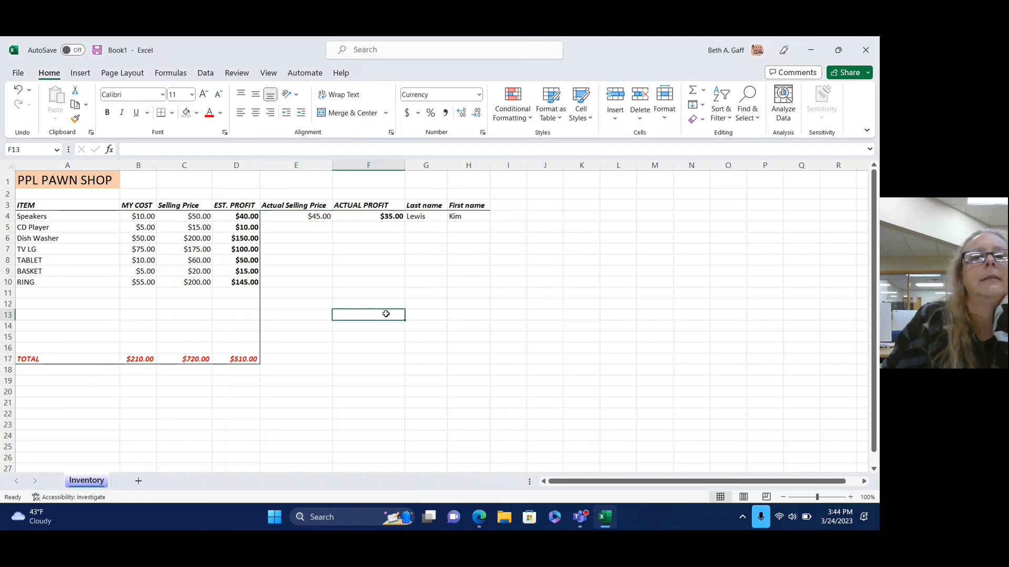
pyautogui.click(312, 216)
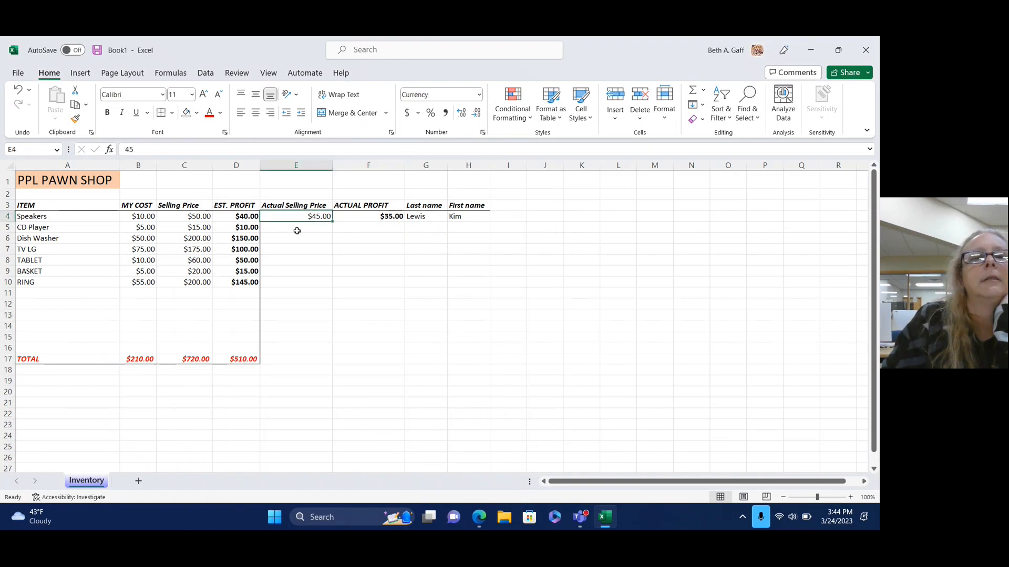
pyautogui.click(297, 232)
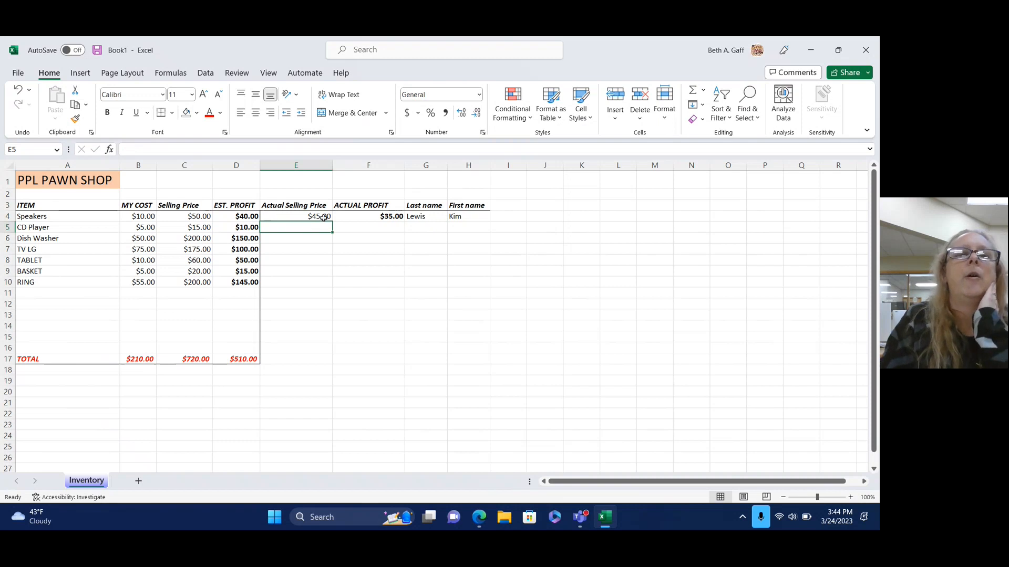
# Copy $45.00 down the Actual Selling Price column, then clear it below Speakers.
pyautogui.rightClick(323, 217)
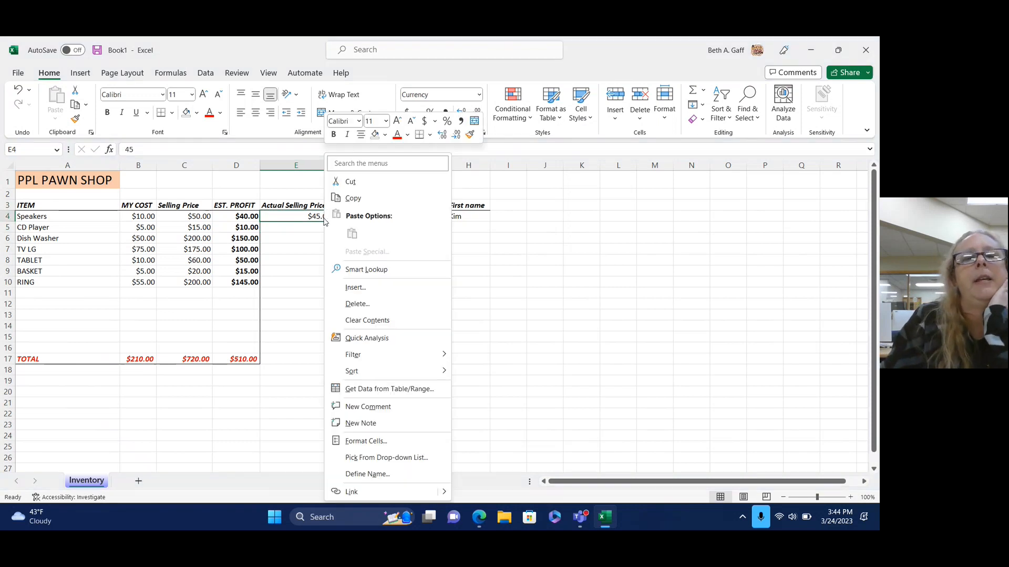
pyautogui.click(377, 205)
pyautogui.moveTo(322, 227); pyautogui.dragTo(325, 285)
pyautogui.click(58, 96)
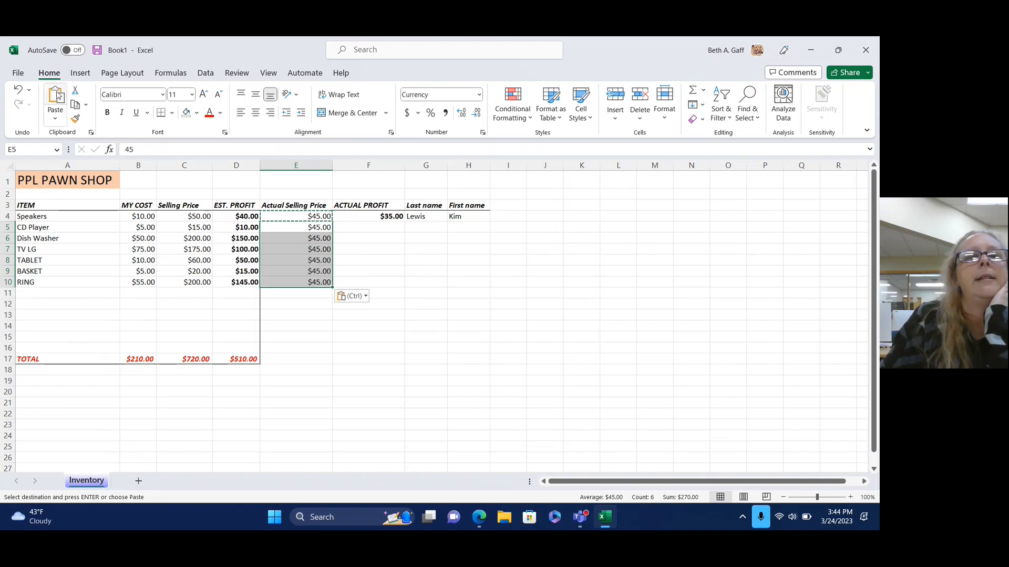
pyautogui.click(457, 326)
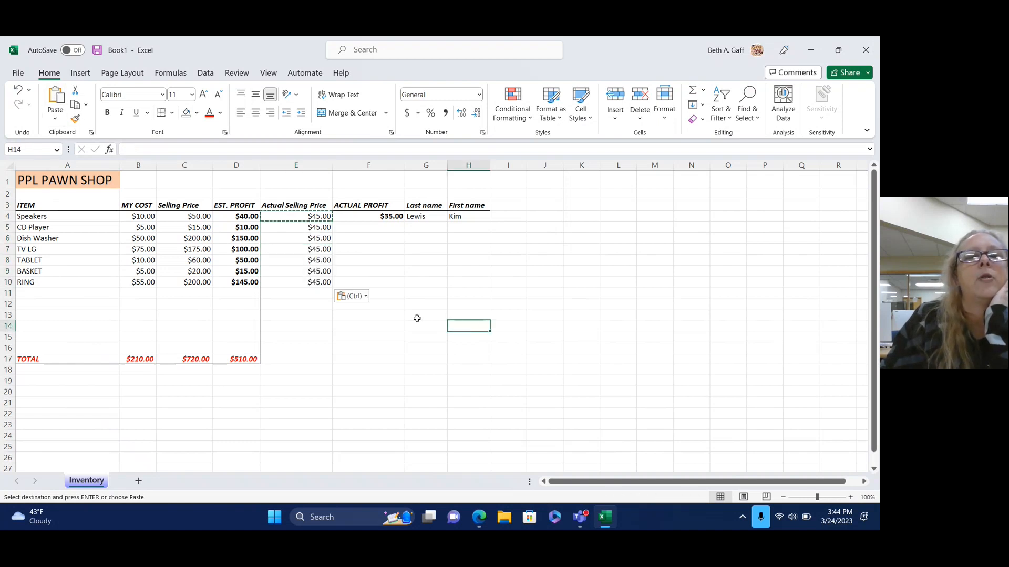
pyautogui.moveTo(323, 227); pyautogui.dragTo(319, 279)
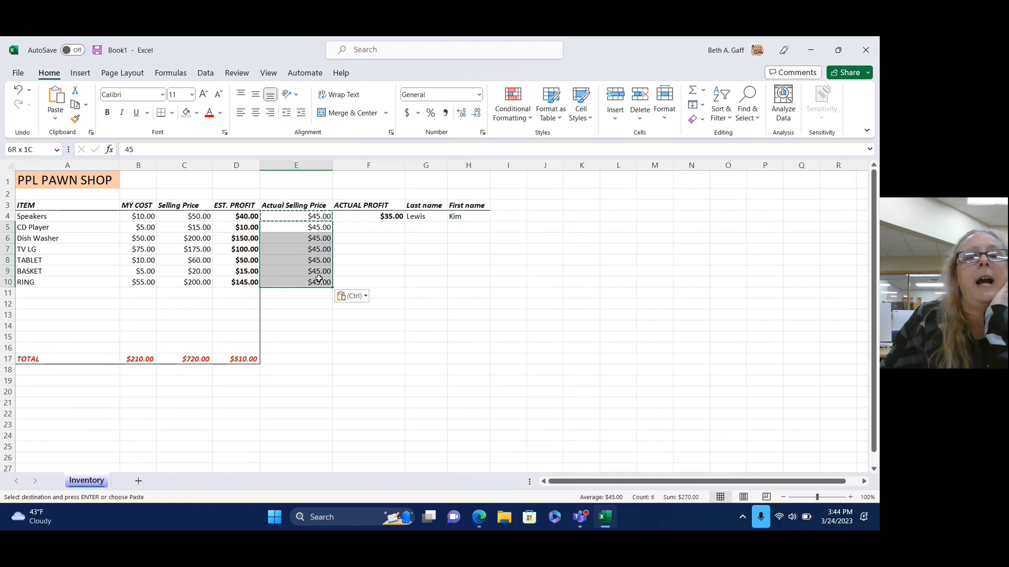
pyautogui.press('Delete')
pyautogui.click(400, 323)
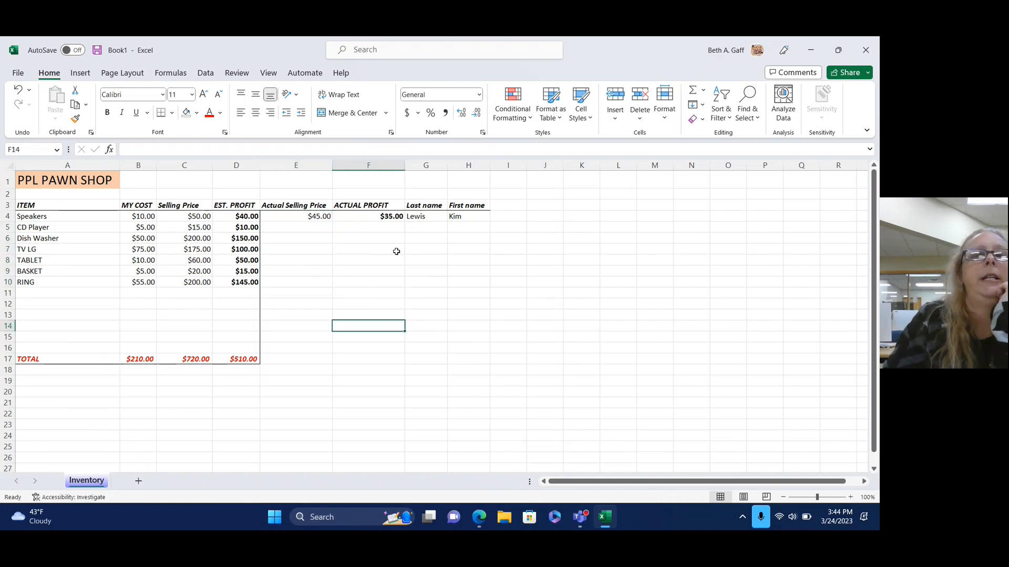
# Copy the F4 ACTUAL PROFIT formula into F5:F10 and clear the copy marquee.
pyautogui.click(395, 216)
pyautogui.rightClick(397, 216)
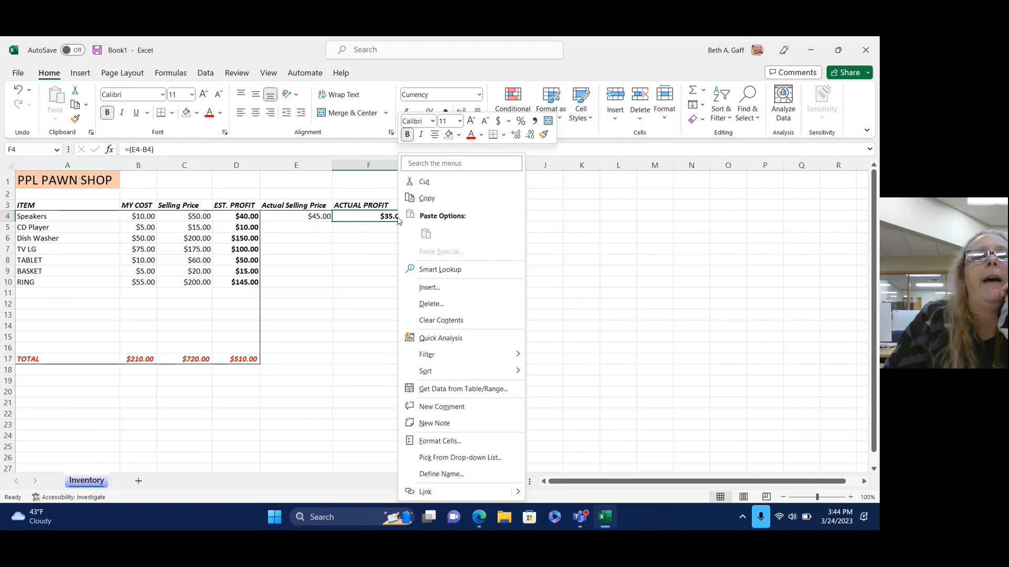
pyautogui.click(431, 197)
pyautogui.moveTo(396, 227); pyautogui.dragTo(392, 278)
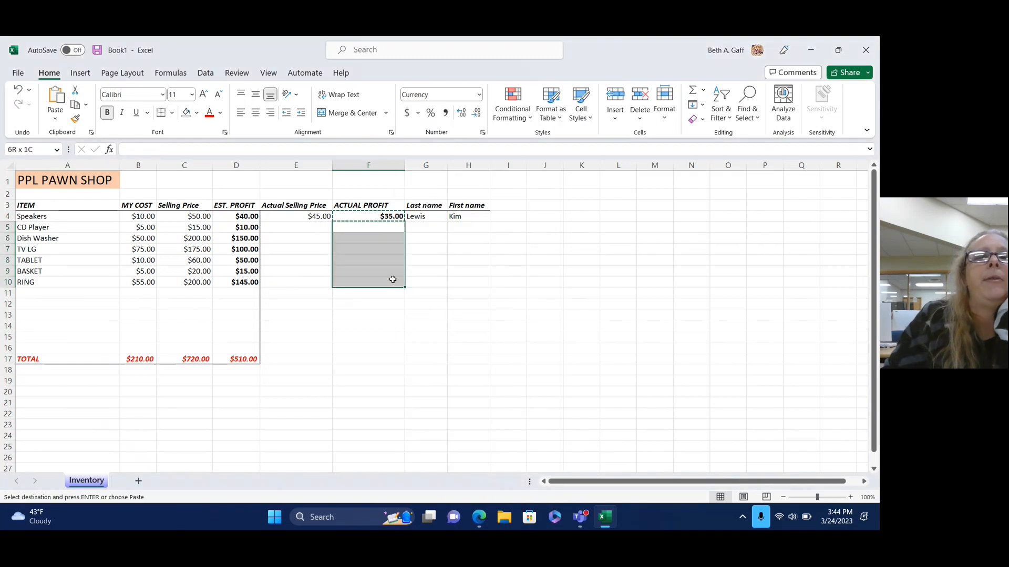
pyautogui.click(56, 96)
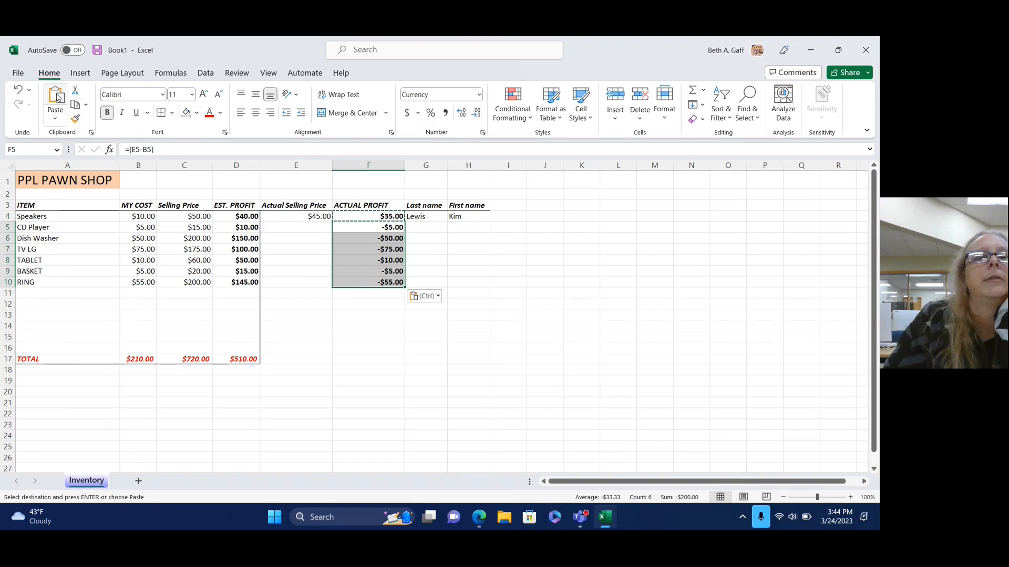
pyautogui.click(363, 327)
pyautogui.click(494, 251)
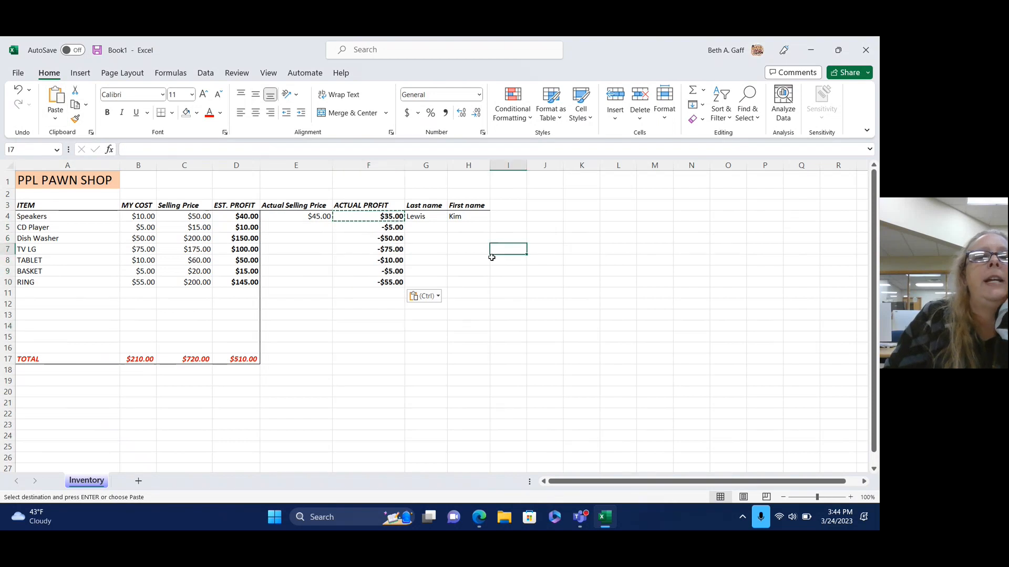
pyautogui.click(459, 356)
pyautogui.press('Escape')
pyautogui.click(300, 227)
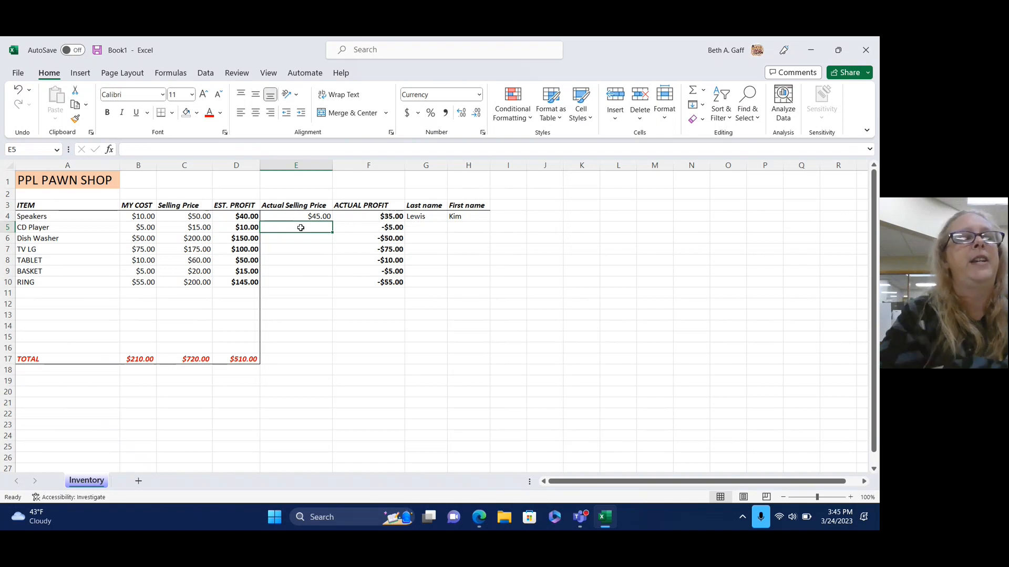
# Enter selling prices 7.50, 17 and 125 for CD Player, Dish Washer and TV LG.
pyautogui.write('7.50')
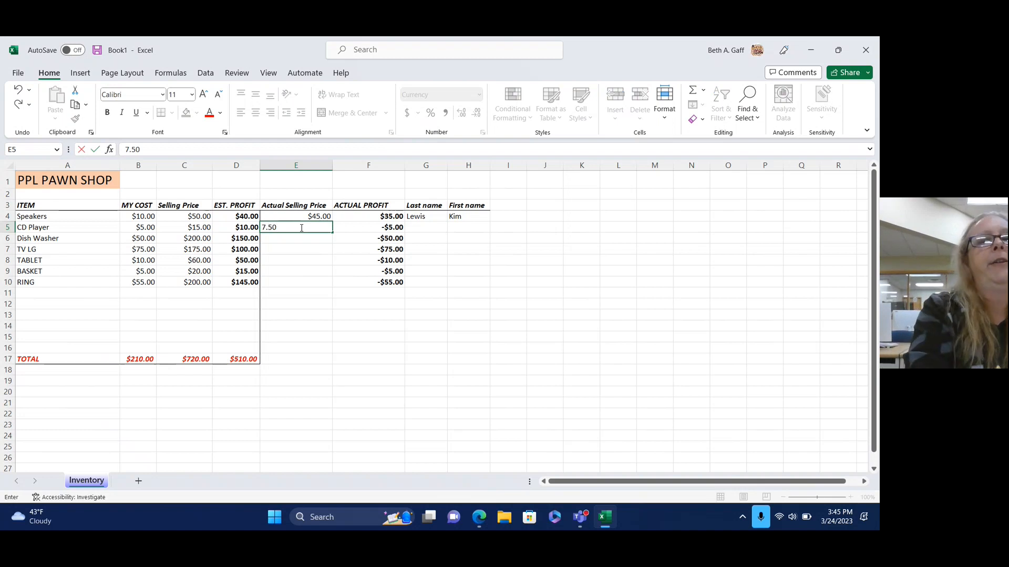
pyautogui.press('Tab')
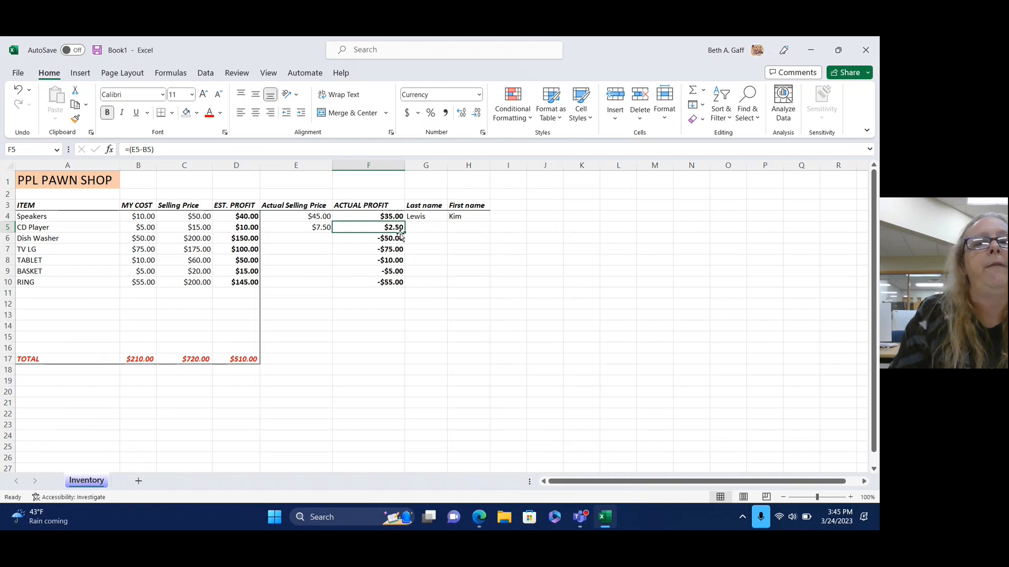
pyautogui.click(325, 240)
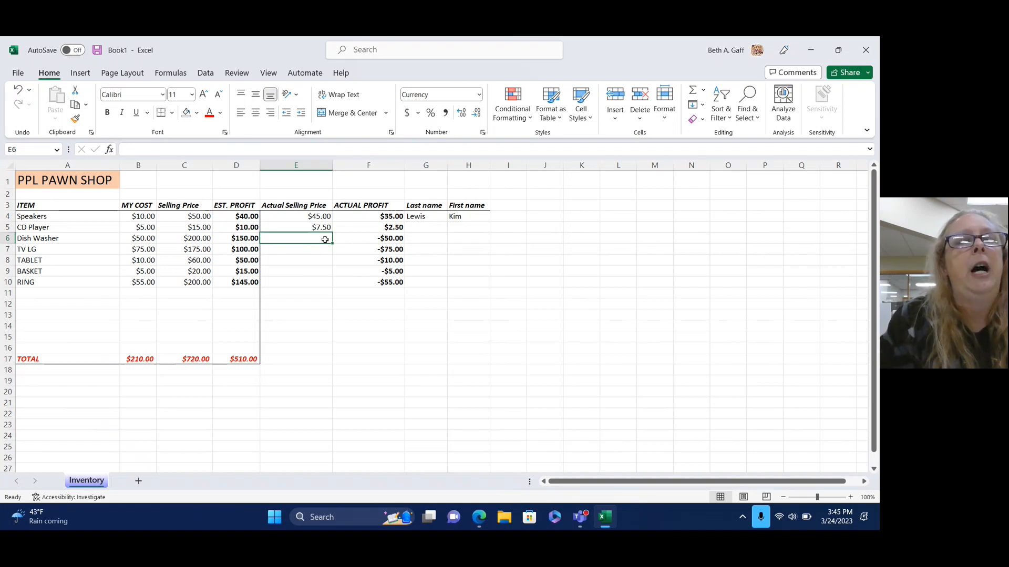
pyautogui.write('175')
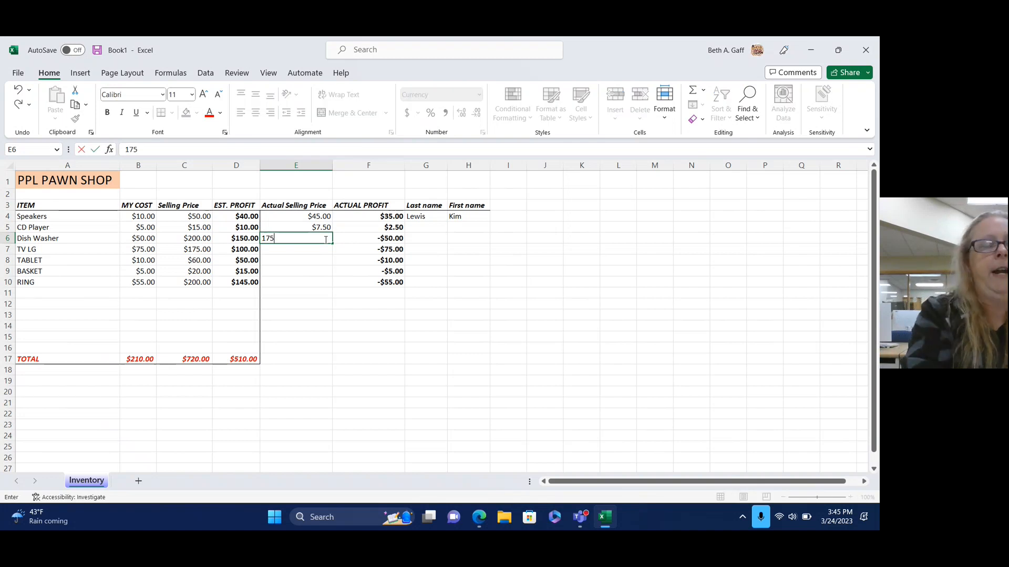
pyautogui.press('Tab')
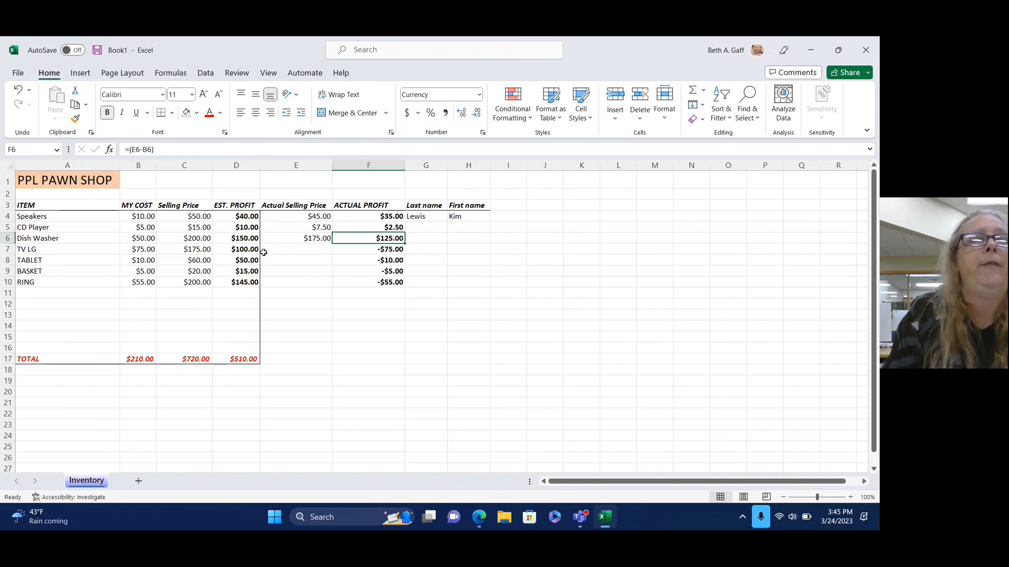
pyautogui.click(296, 251)
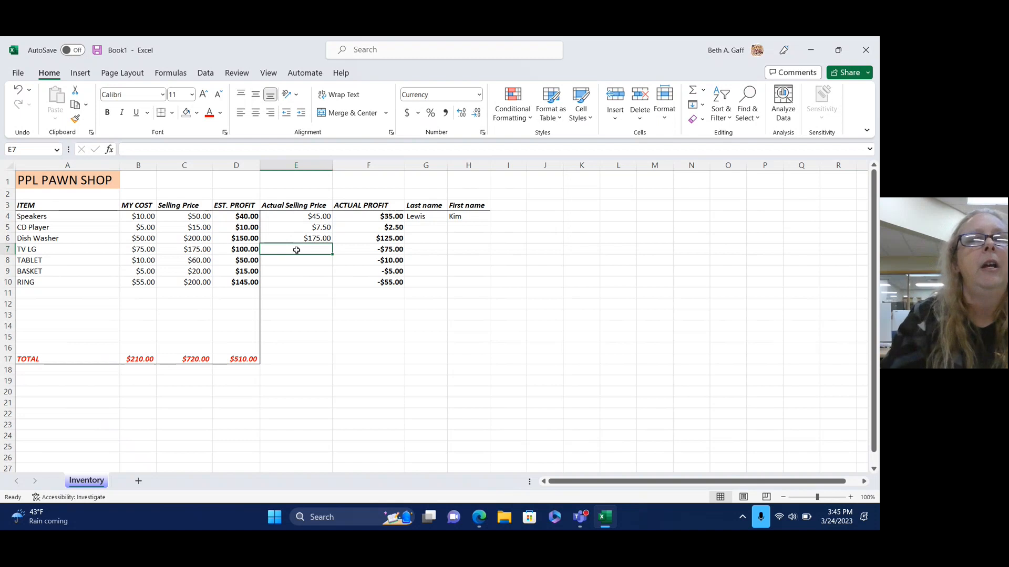
pyautogui.write('125')
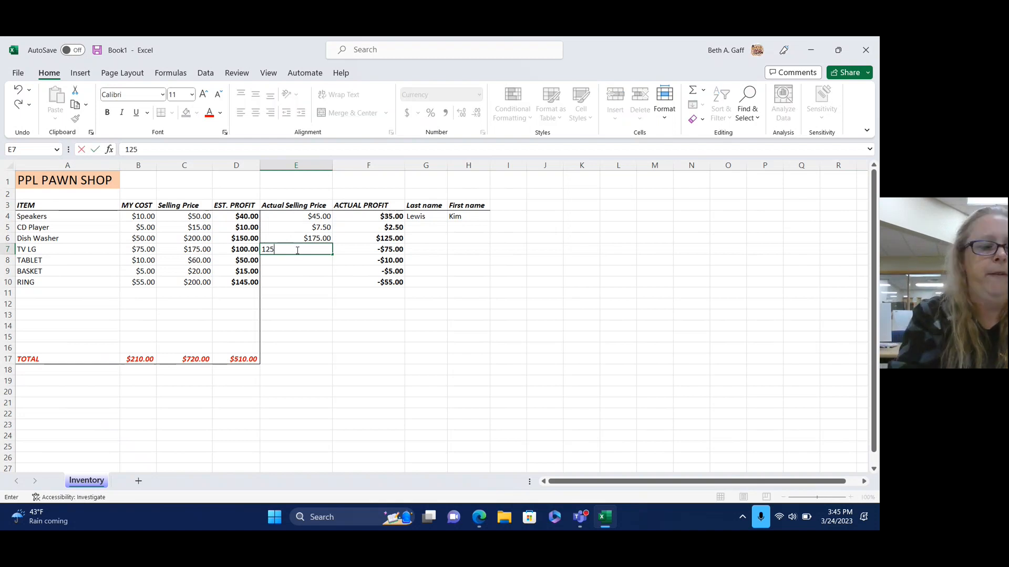
pyautogui.press('Tab')
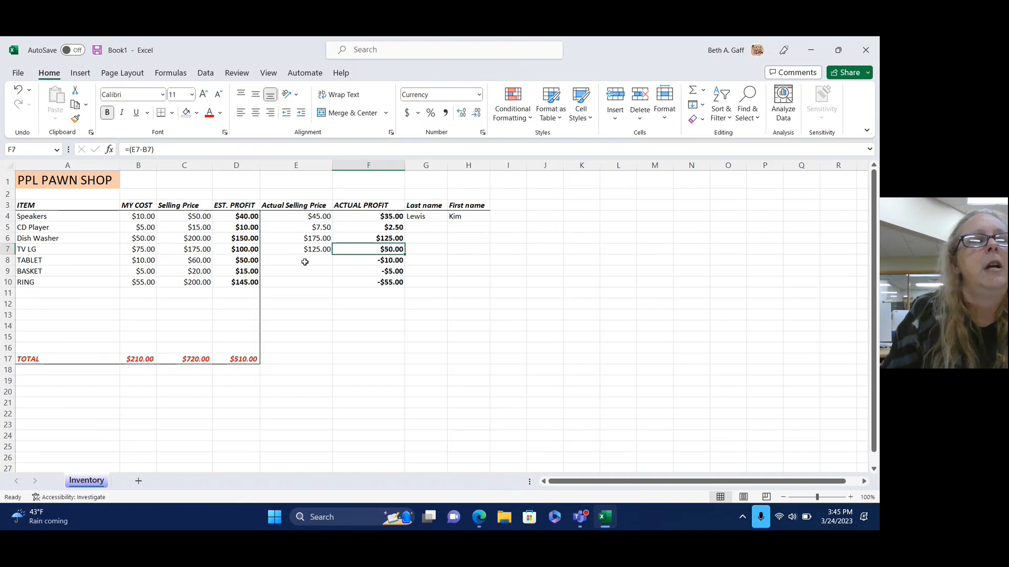
# Enter selling prices 50, 15 and 240 for TABLET, BASKET and RING.
pyautogui.click(304, 262)
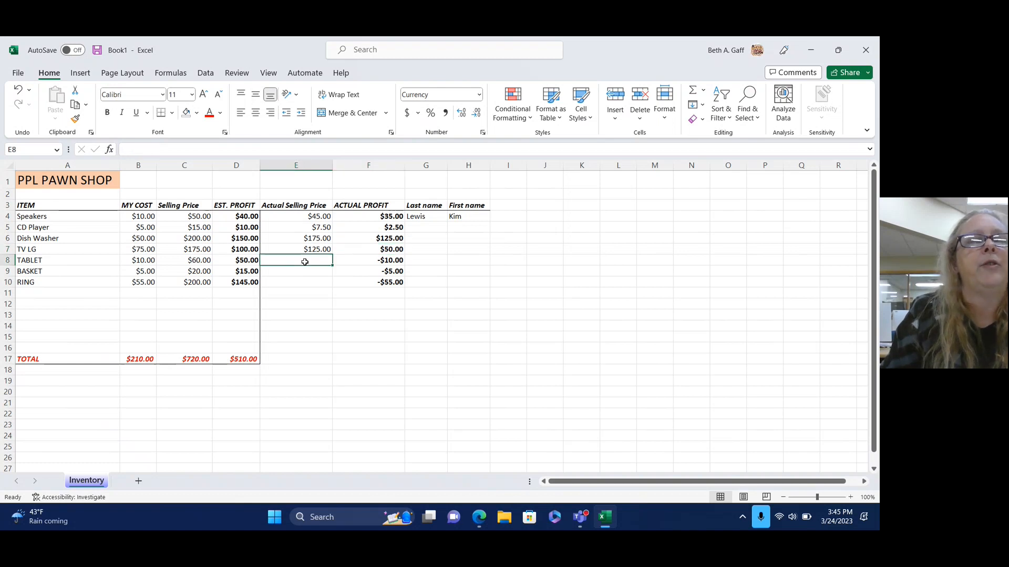
pyautogui.write('50')
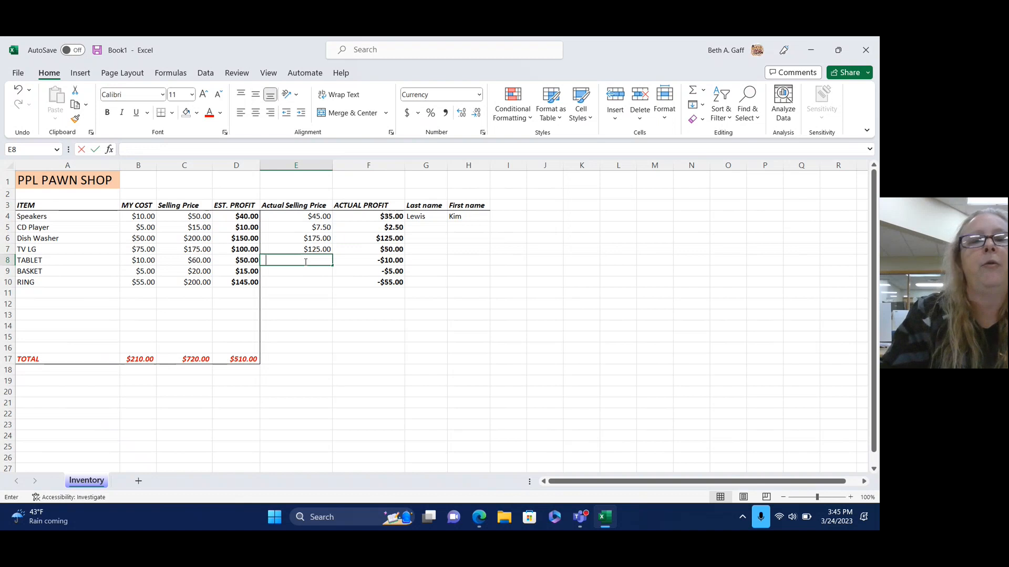
pyautogui.press('Return')
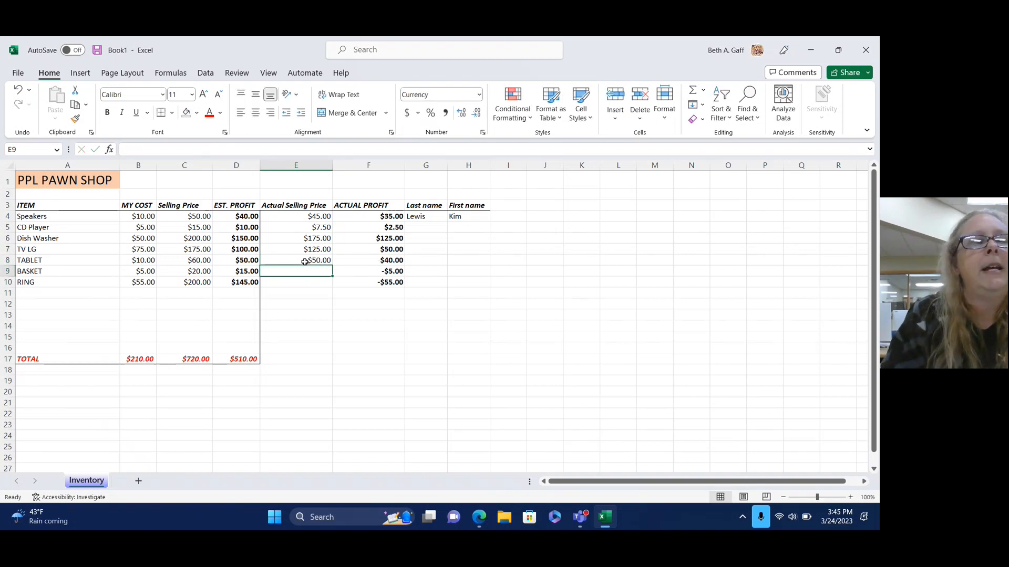
pyautogui.write('15')
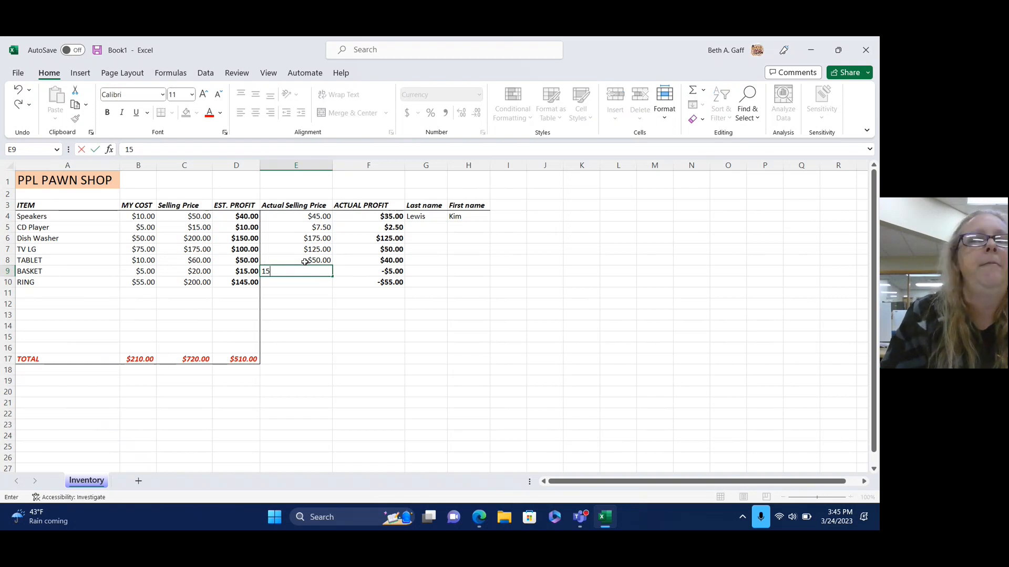
pyautogui.press('Return')
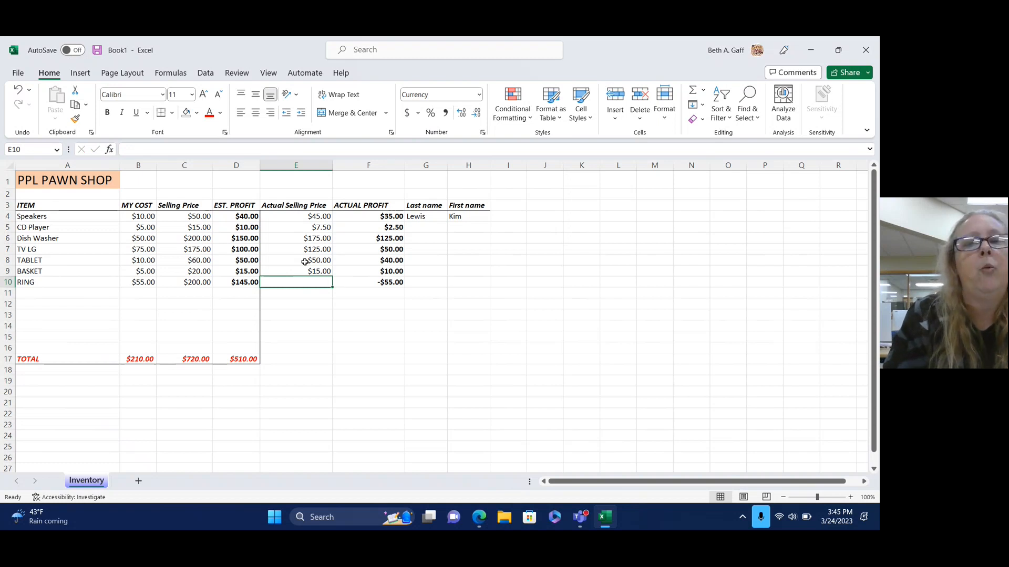
pyautogui.write('240')
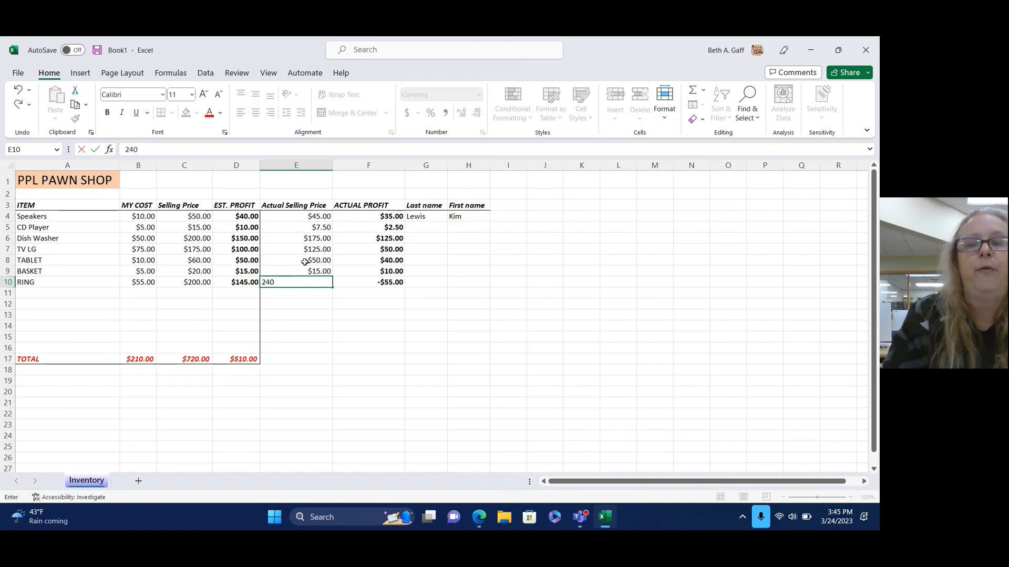
pyautogui.press('Return')
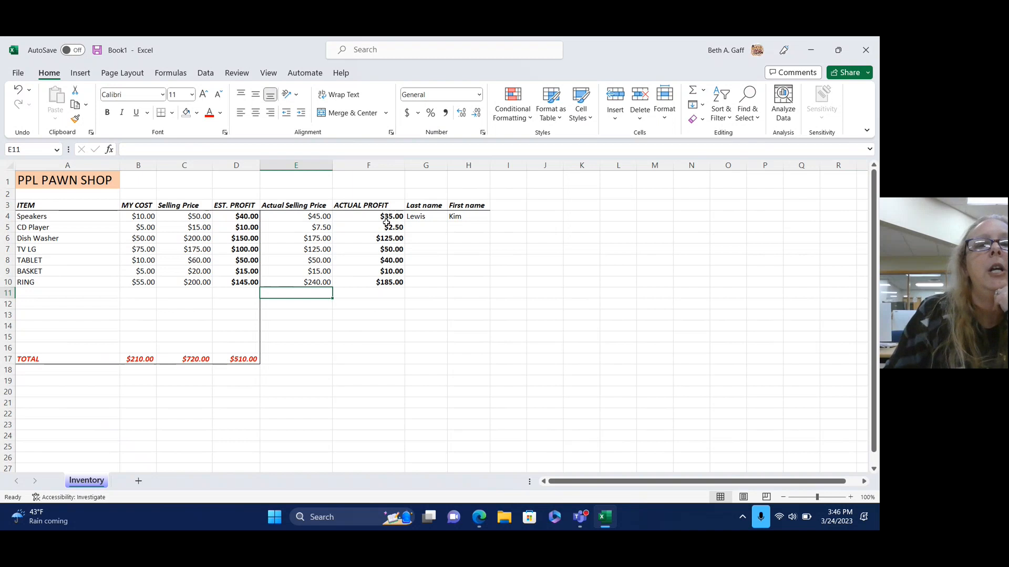
pyautogui.moveTo(380, 217); pyautogui.dragTo(385, 362)
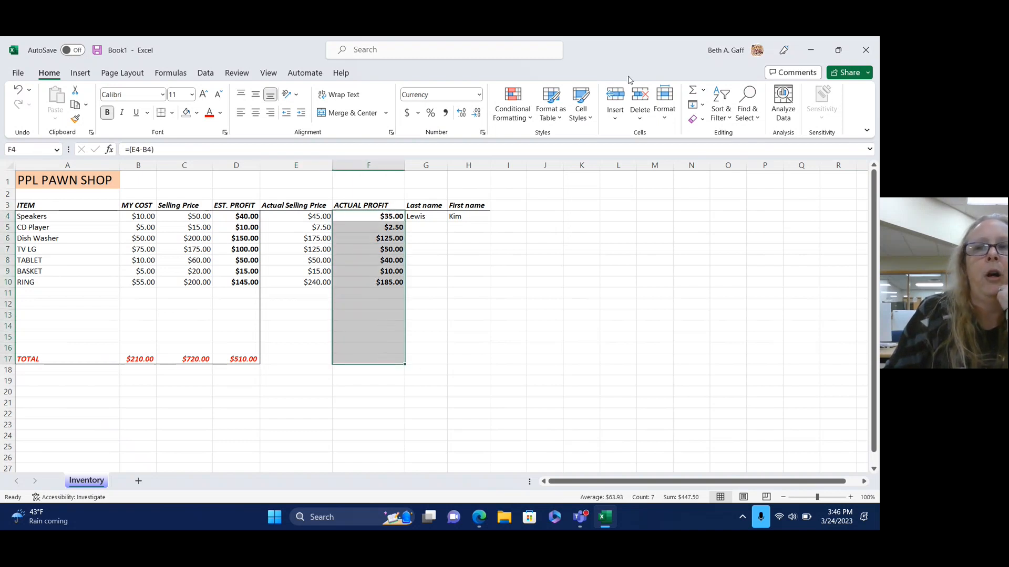
pyautogui.click(693, 93)
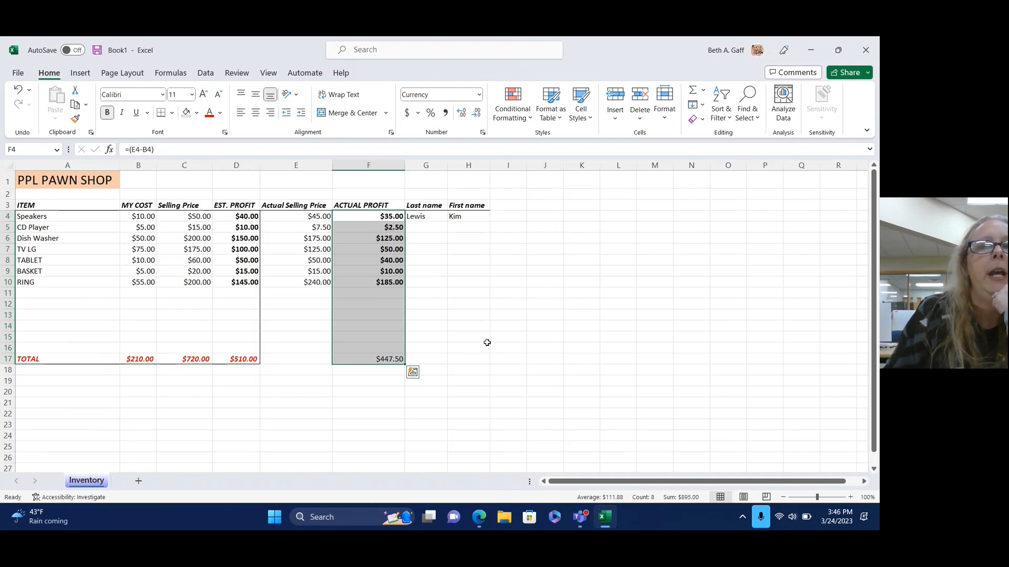
pyautogui.click(385, 359)
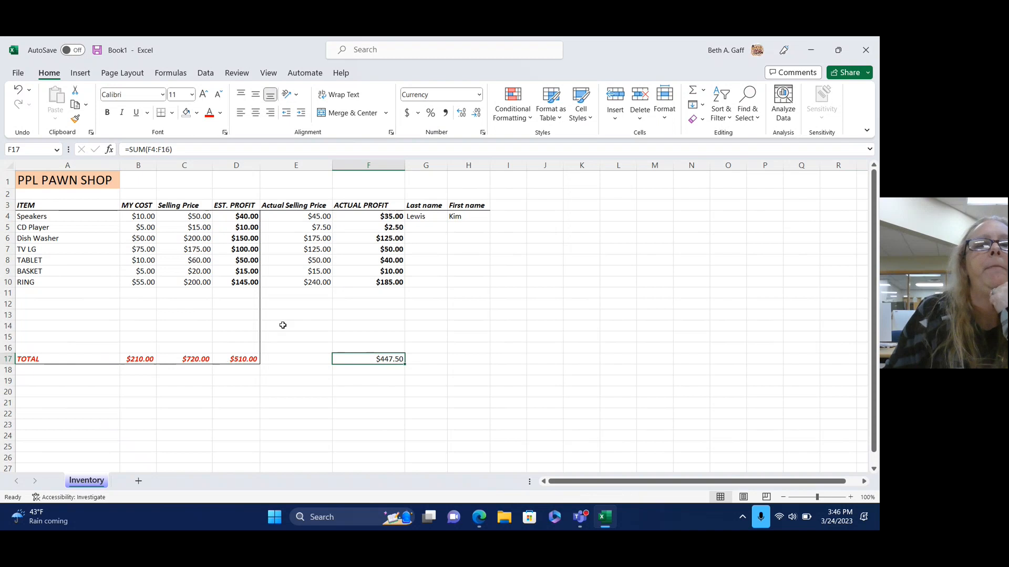
pyautogui.moveTo(310, 215); pyautogui.dragTo(311, 358)
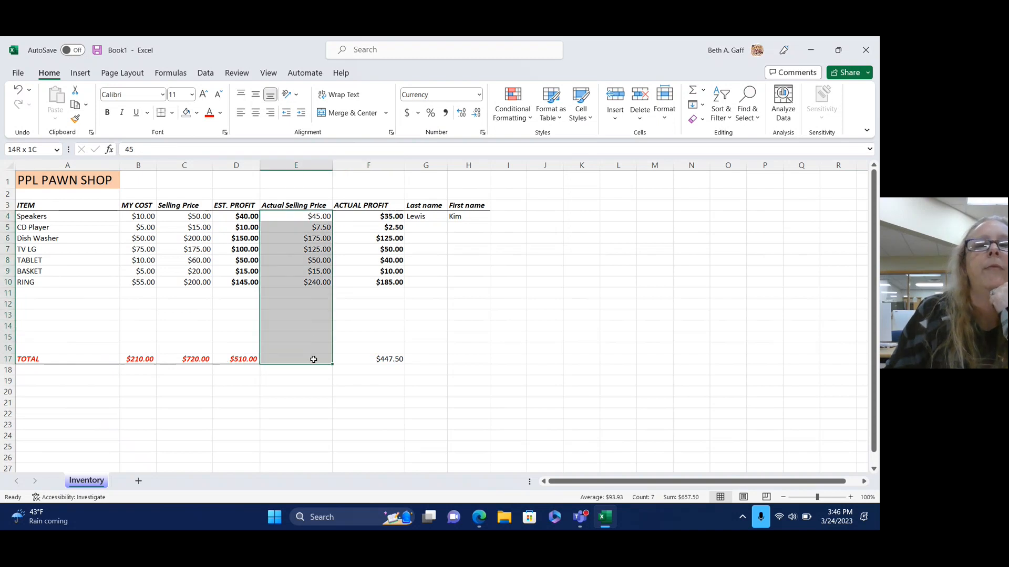
pyautogui.click(693, 89)
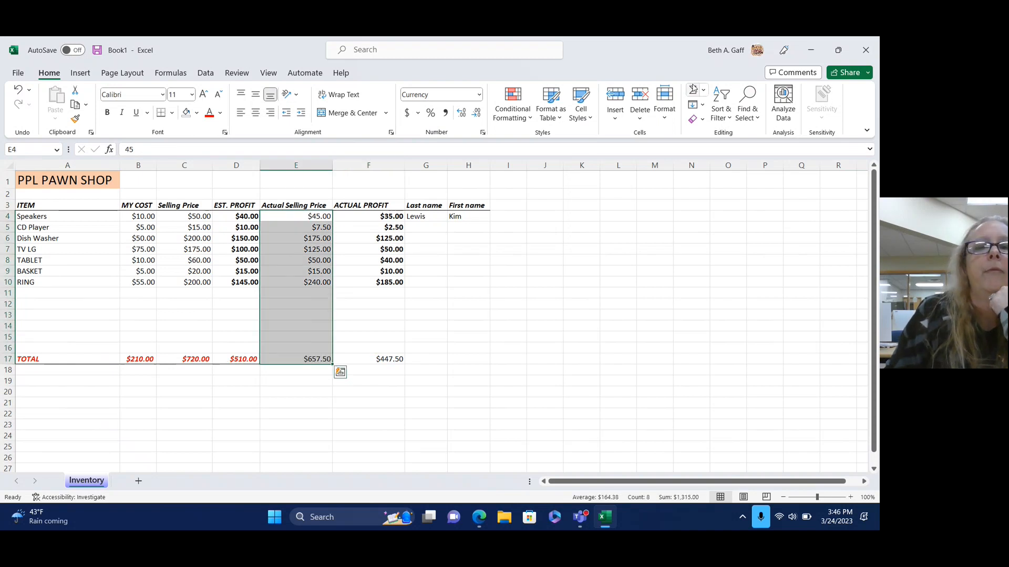
pyautogui.click(270, 357)
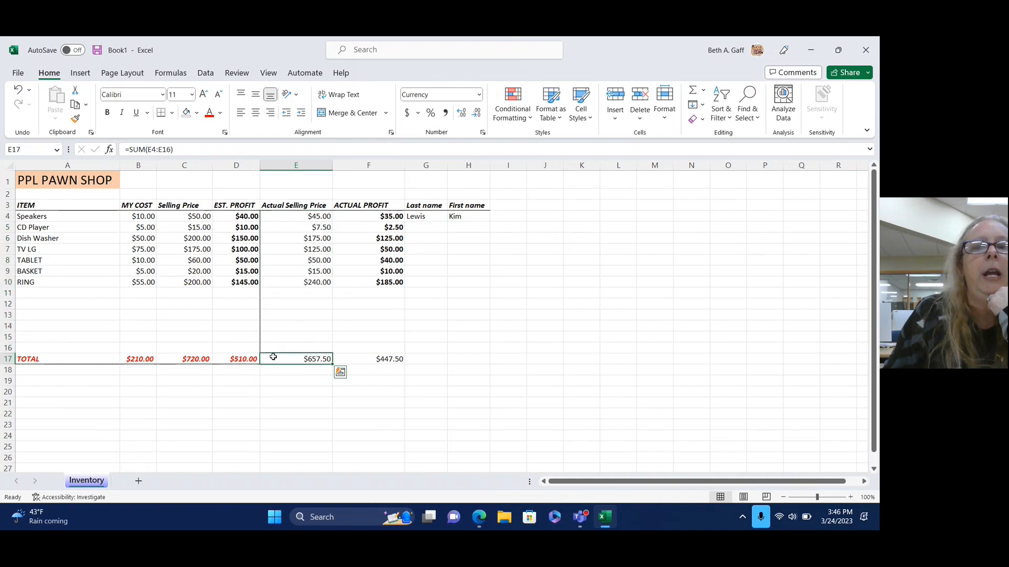
pyautogui.moveTo(270, 357); pyautogui.dragTo(476, 357)
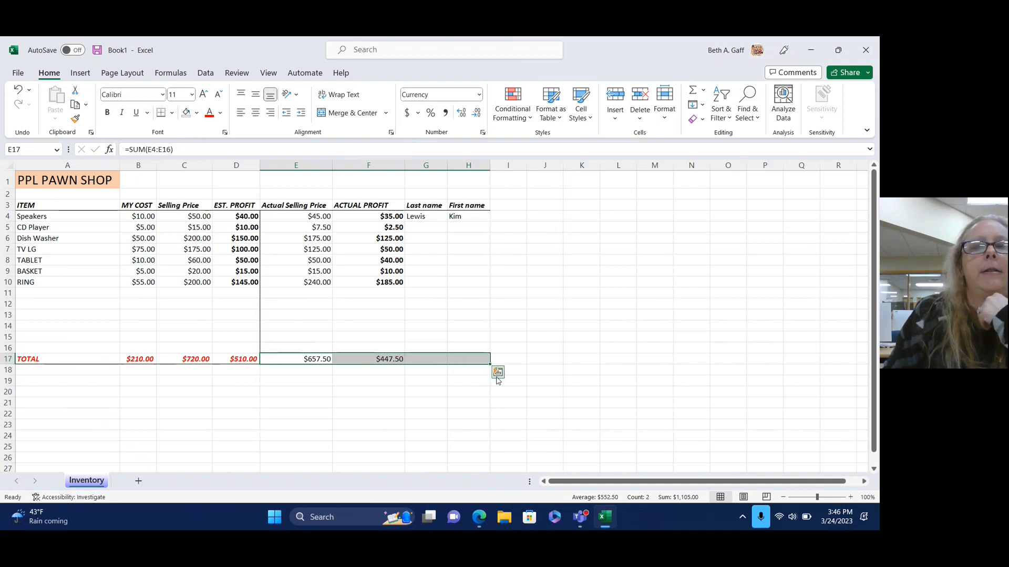
pyautogui.click(497, 372)
pyautogui.click(570, 339)
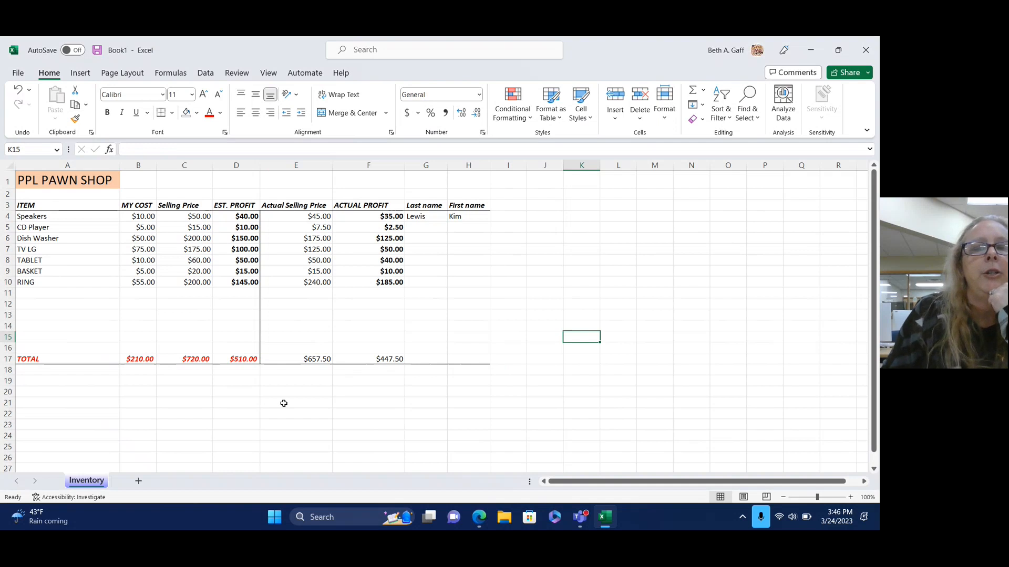
# Type the label 'Differnce in Profits' into D23.
pyautogui.click(253, 424)
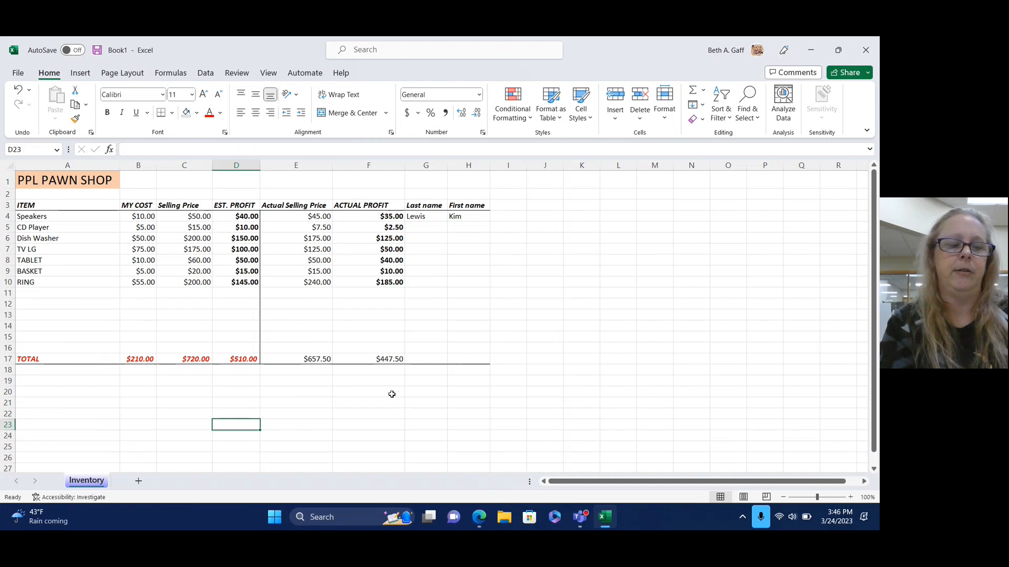
pyautogui.write('Differbc')
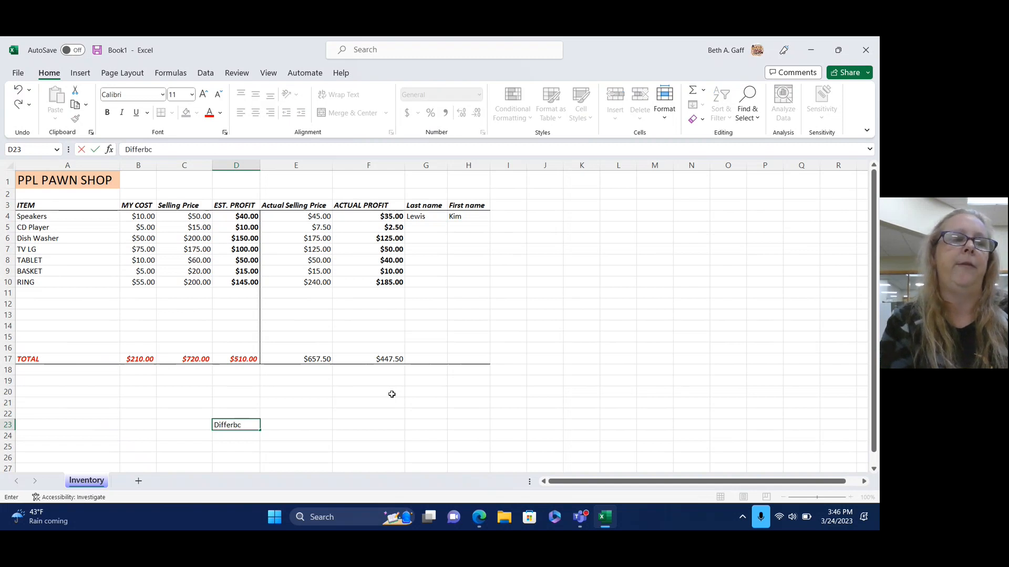
pyautogui.press('BackSpace')
pyautogui.press('BackSpace')
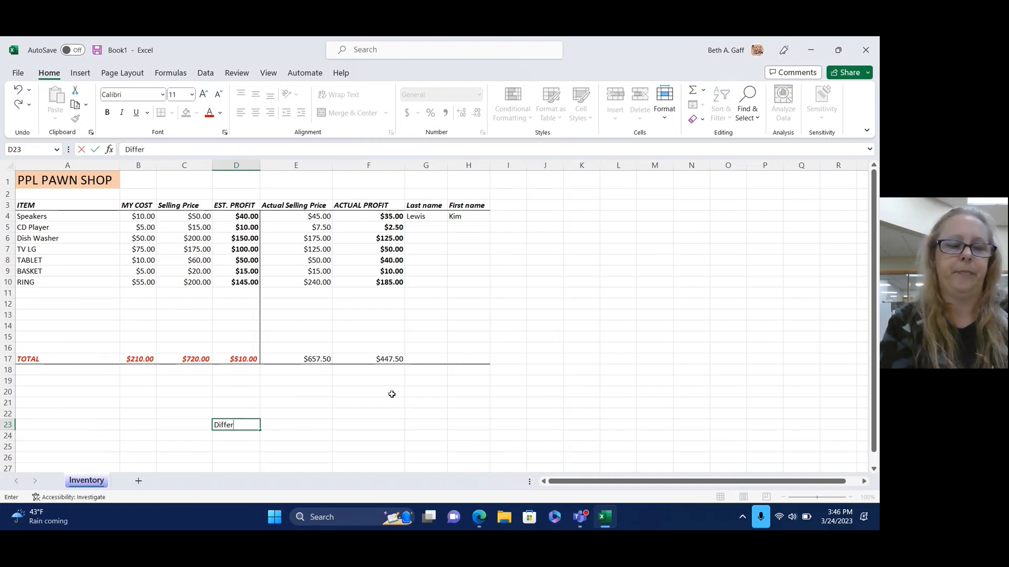
pyautogui.write('nce in Profitd')
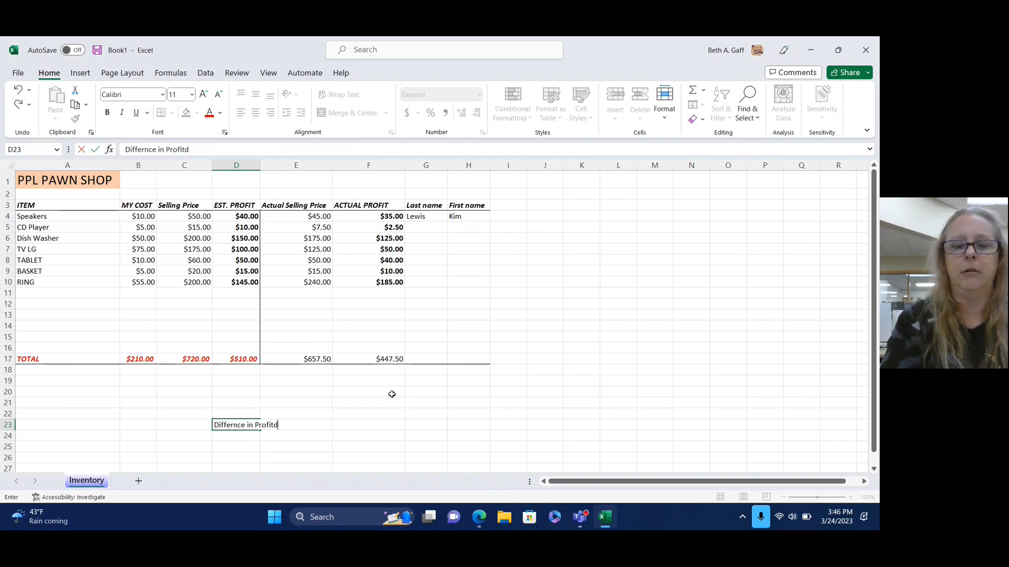
pyautogui.press('BackSpace')
pyautogui.write('s')
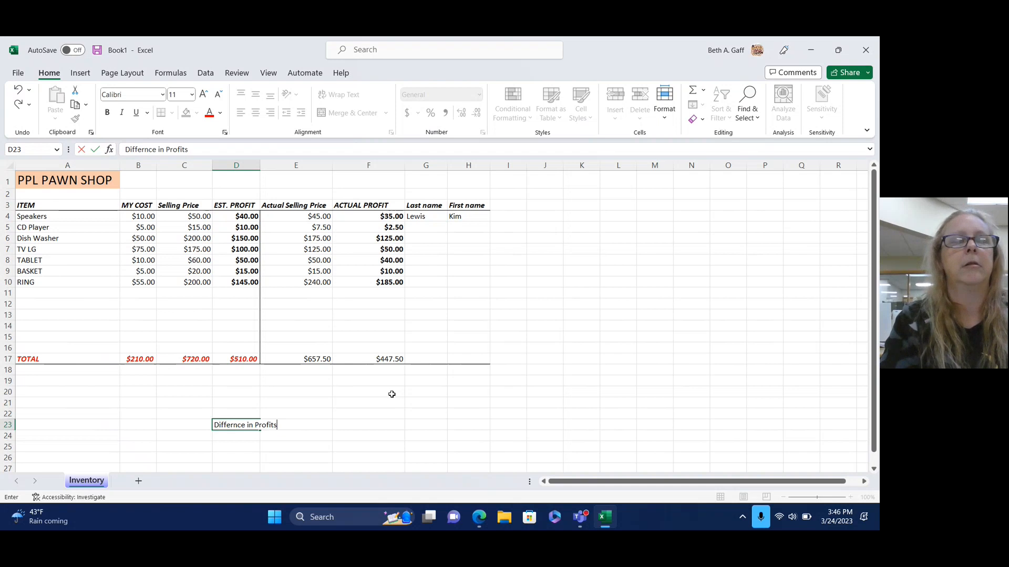
pyautogui.press('Tab')
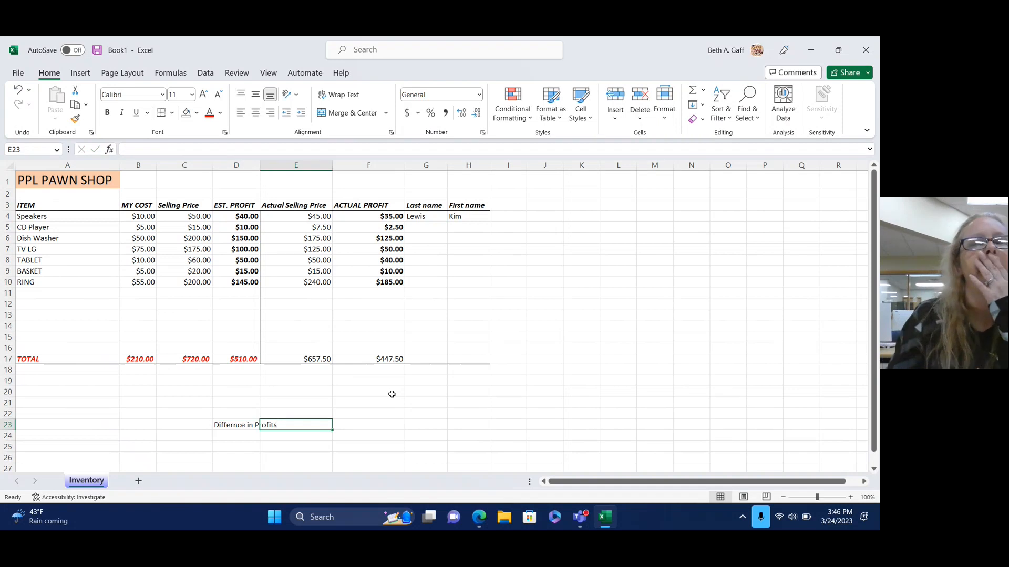
# Enter the formula =(D17-F17) in F23 to show the profit difference.
pyautogui.click(360, 424)
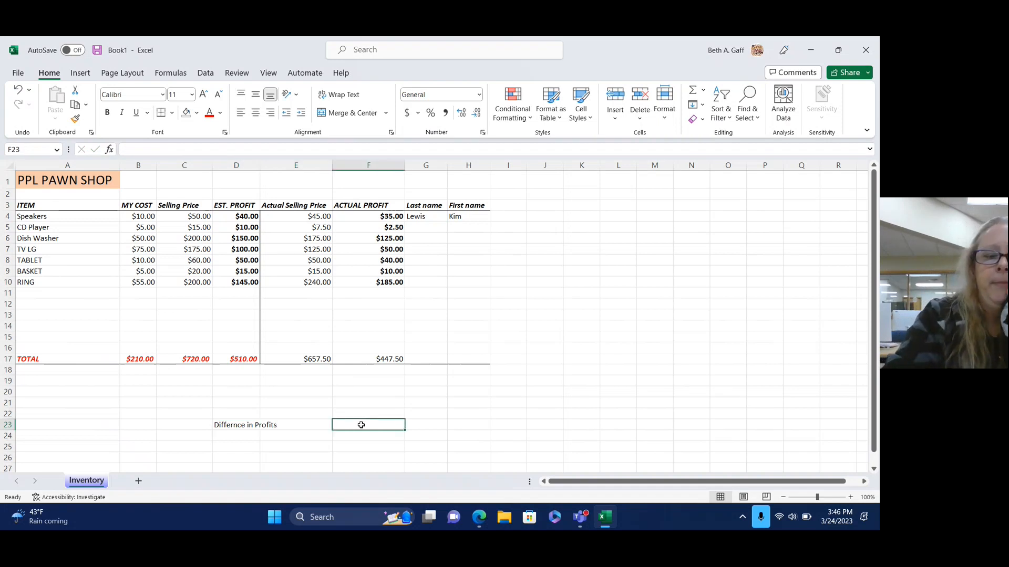
pyautogui.write('=(')
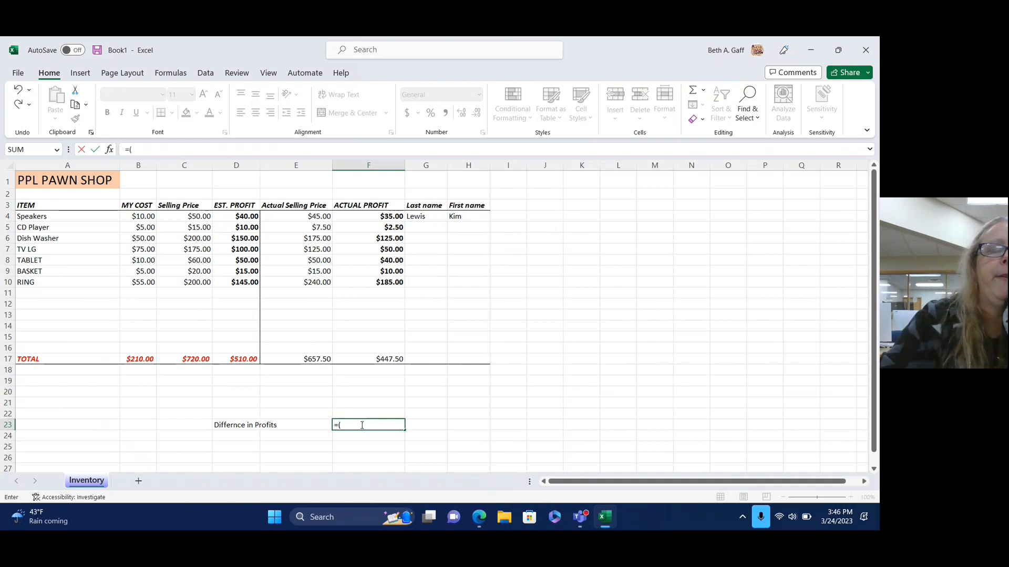
pyautogui.click(244, 359)
pyautogui.write('-')
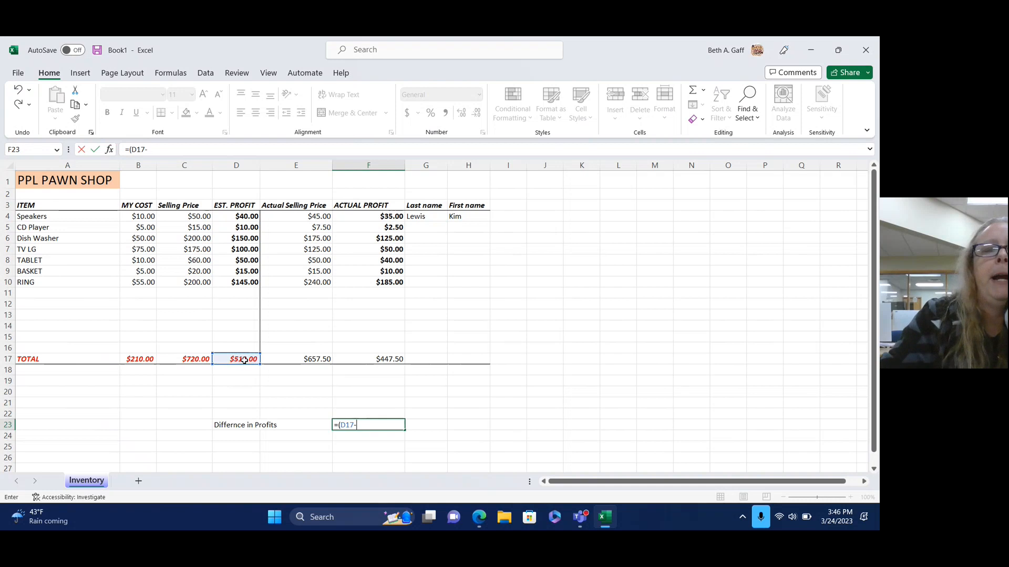
pyautogui.click(379, 360)
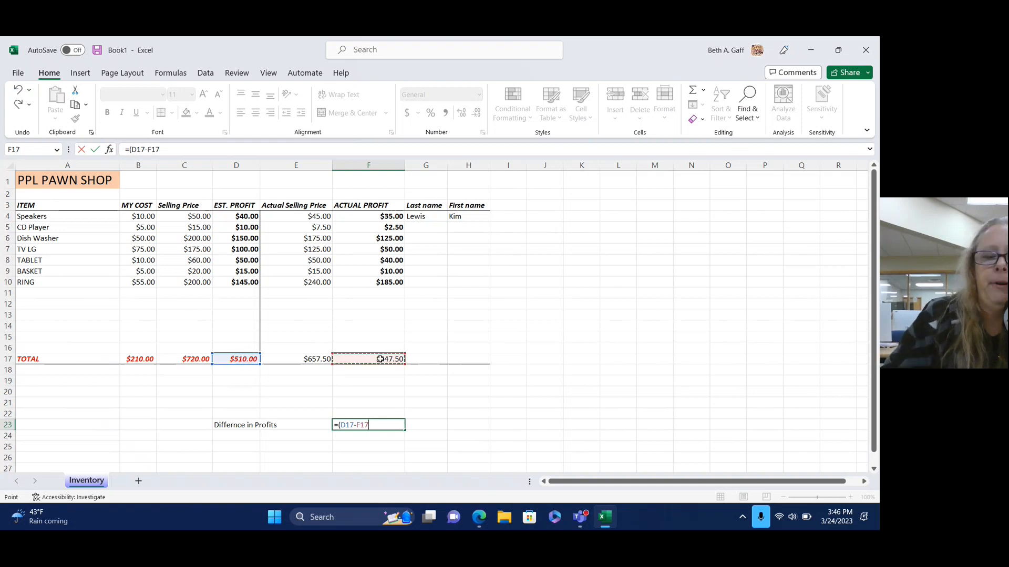
pyautogui.write(')')
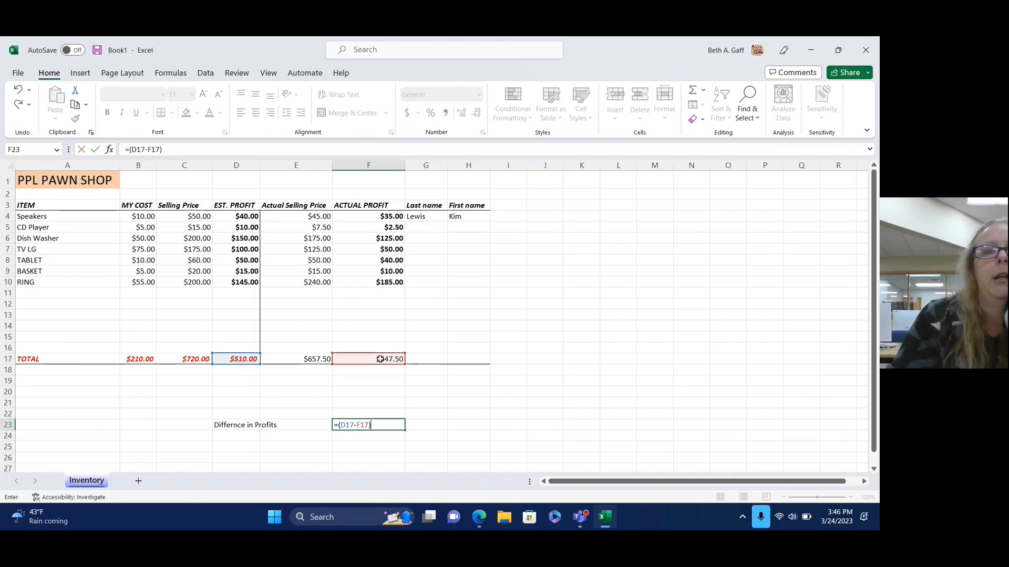
pyautogui.press('Return')
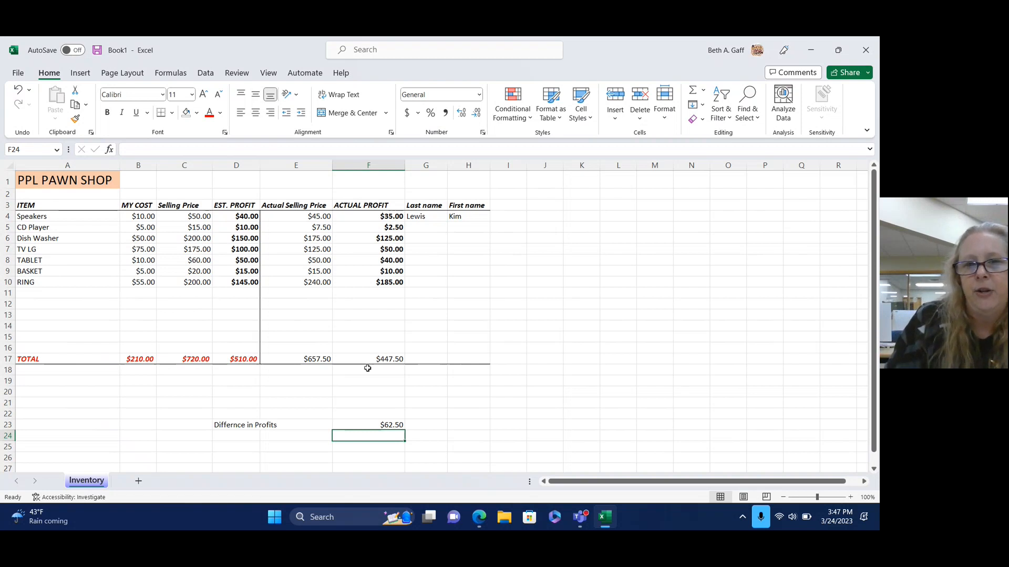
# Enter customer last and first names for the CD Player, Dish Washer and TV LG rows.
pyautogui.click(435, 229)
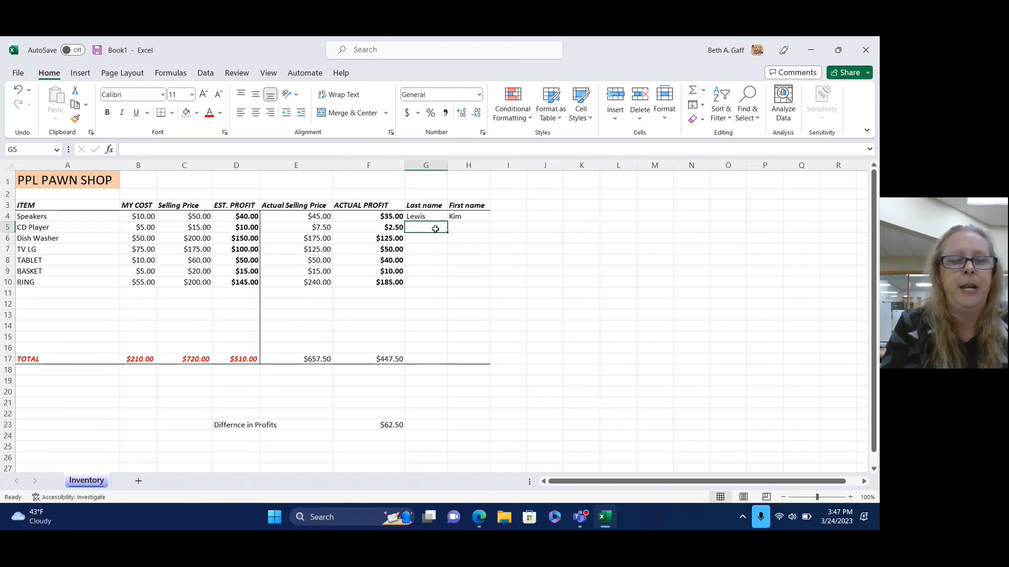
pyautogui.press('Tab')
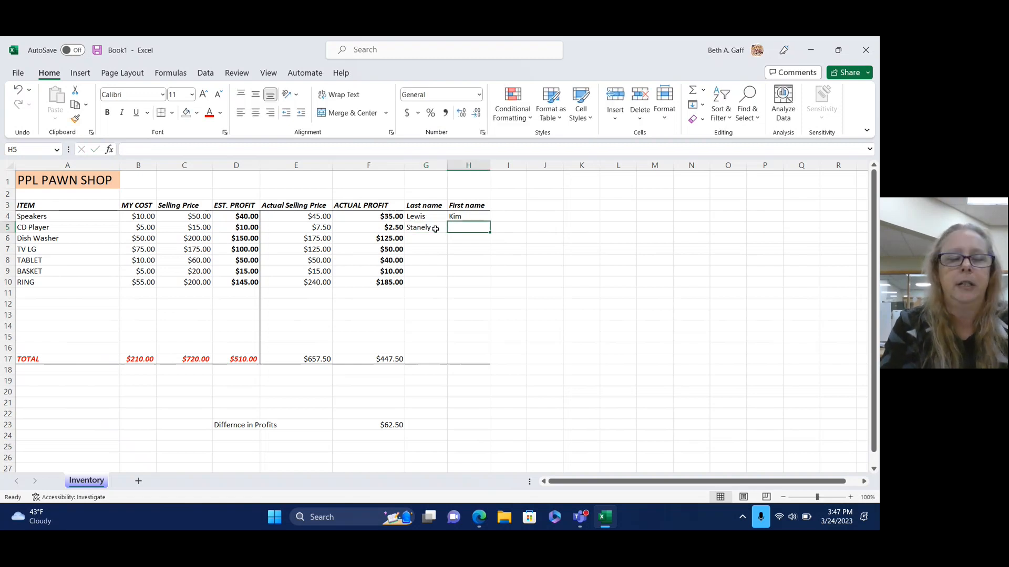
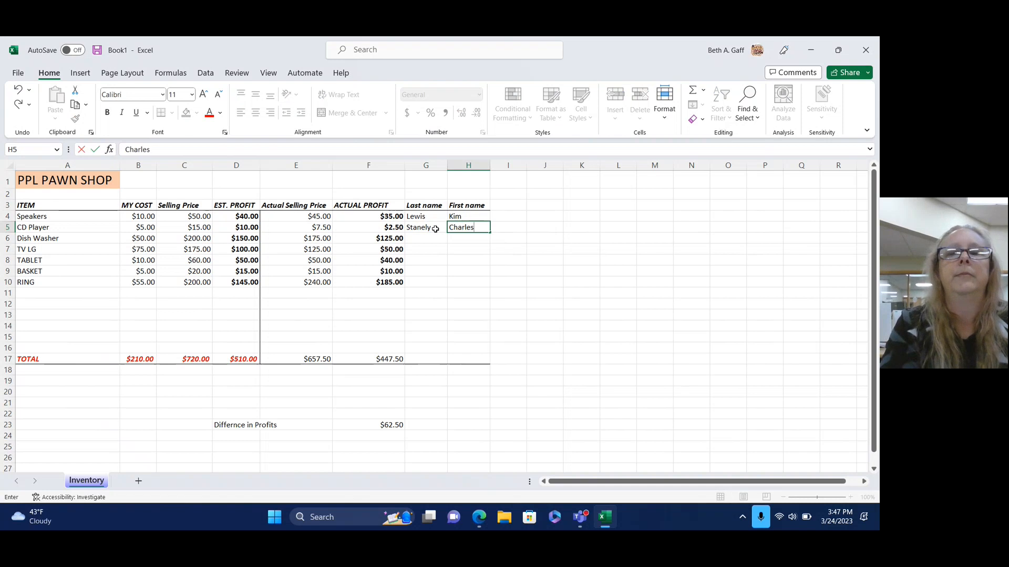
pyautogui.press('Return')
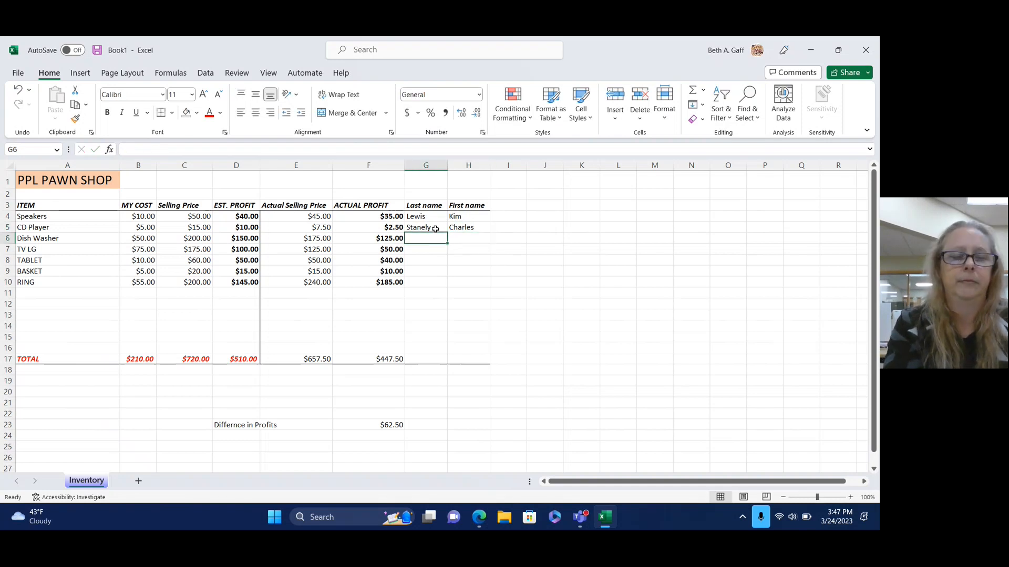
pyautogui.write('Gff')
pyautogui.press('BackSpace')
pyautogui.press('BackSpace')
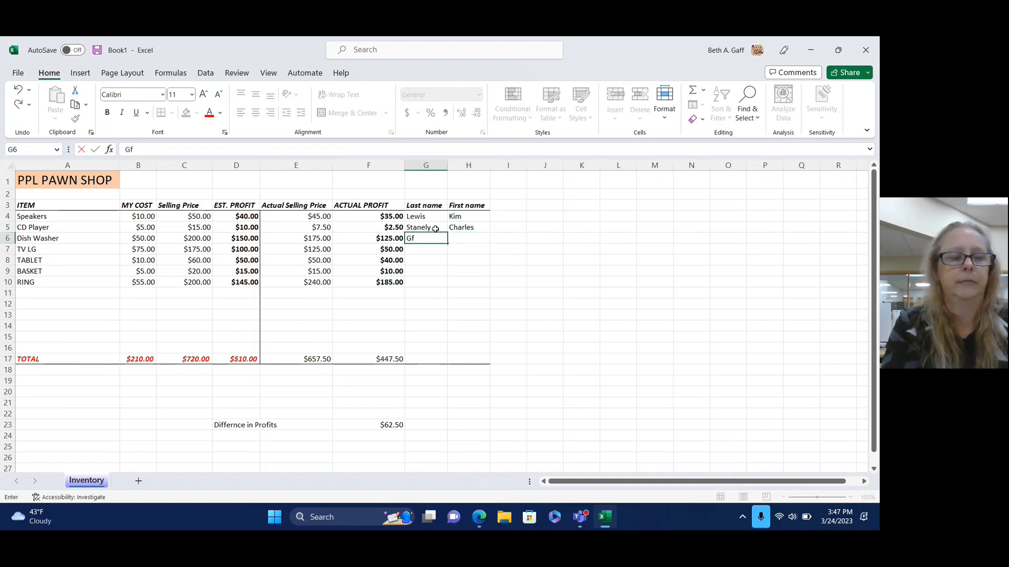
pyautogui.press('Tab')
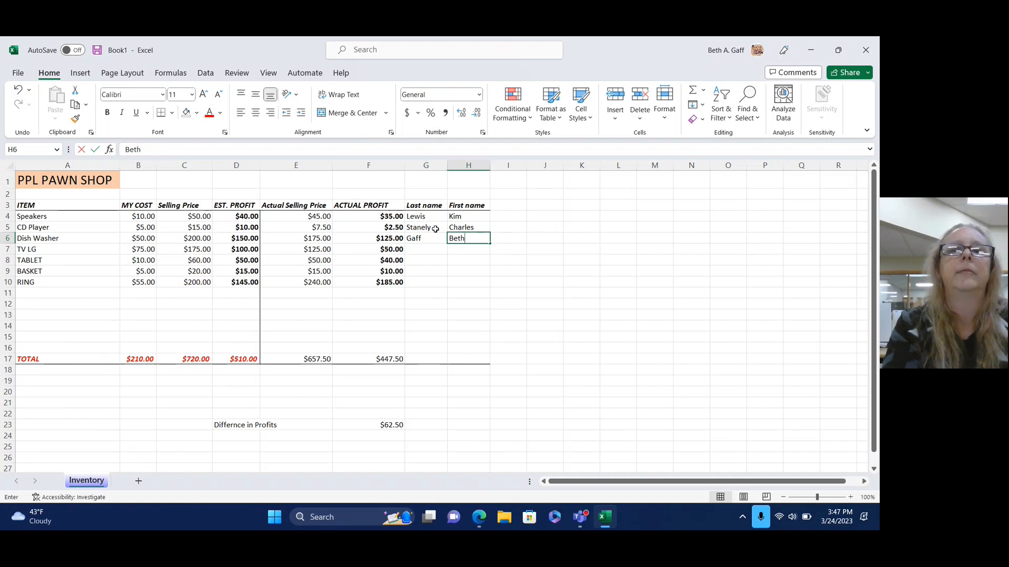
pyautogui.press('Down')
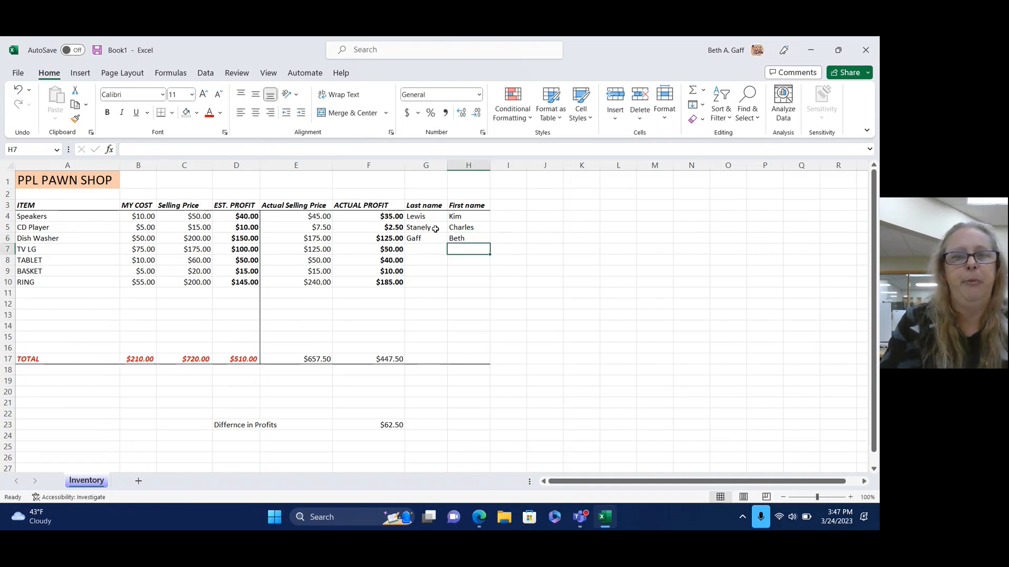
pyautogui.press('Left')
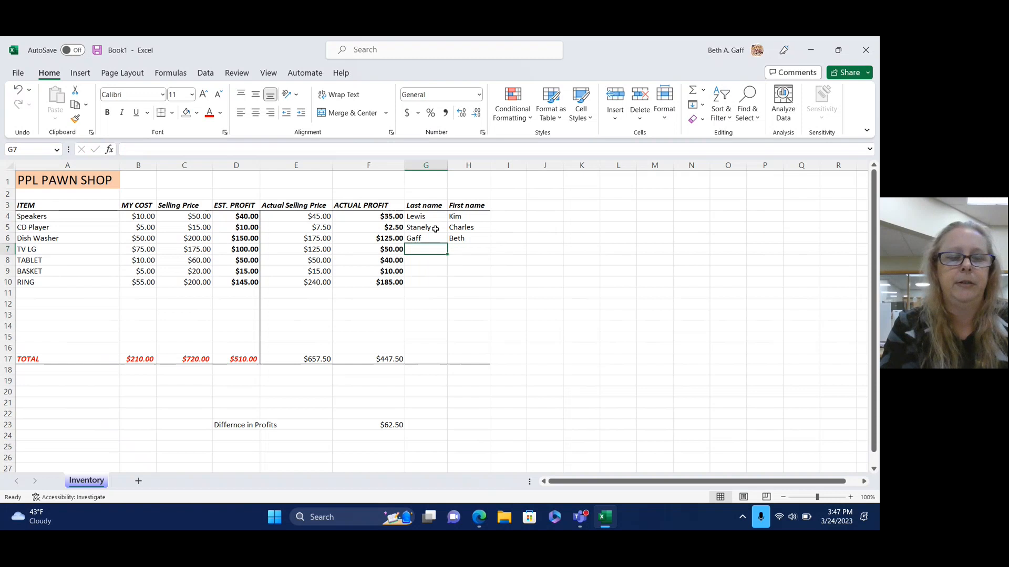
pyautogui.press('Right')
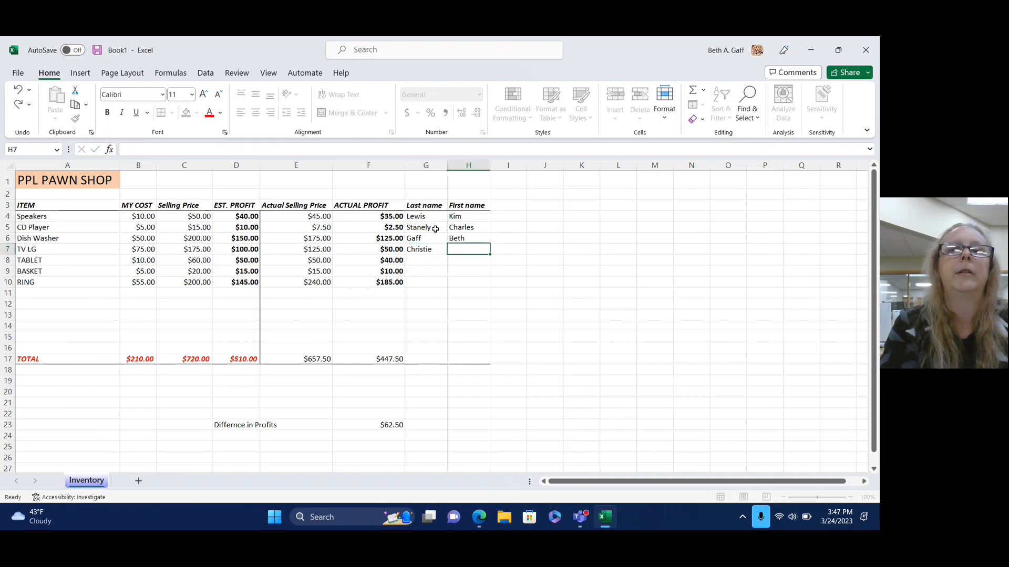
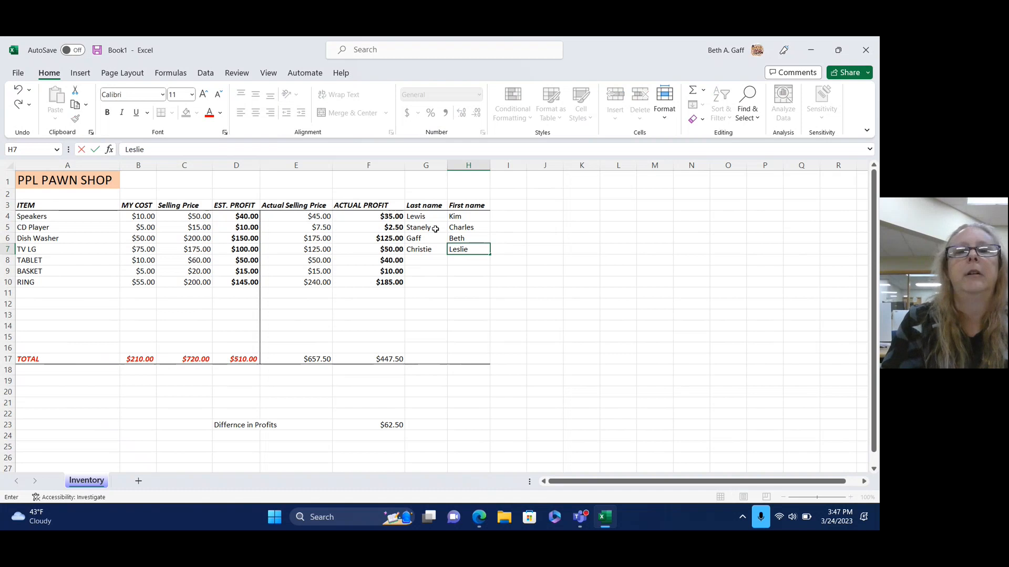
pyautogui.press('Return')
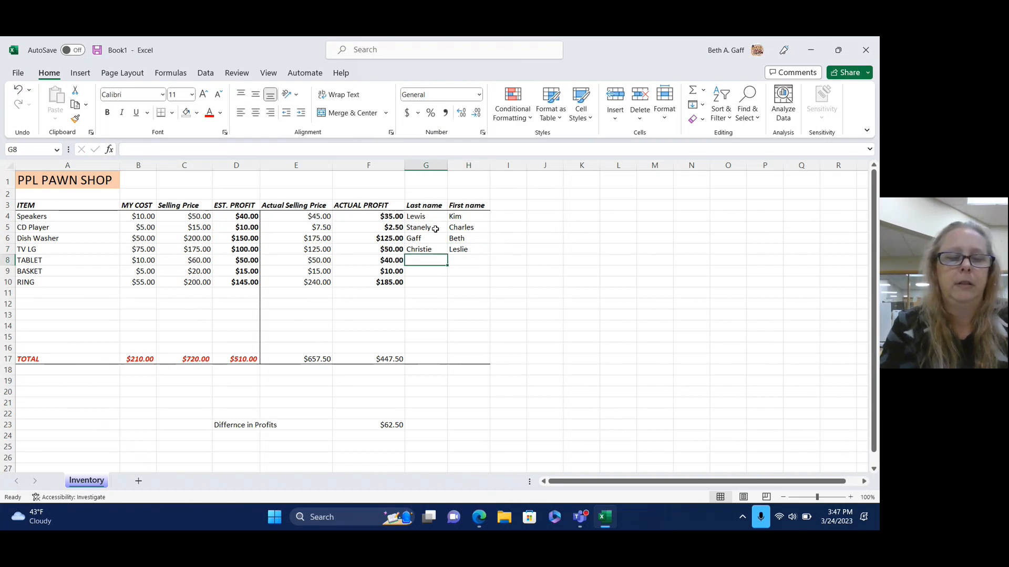
# Enter customer last and first names for the TABLET, BASKET and RING rows.
pyautogui.press('Right')
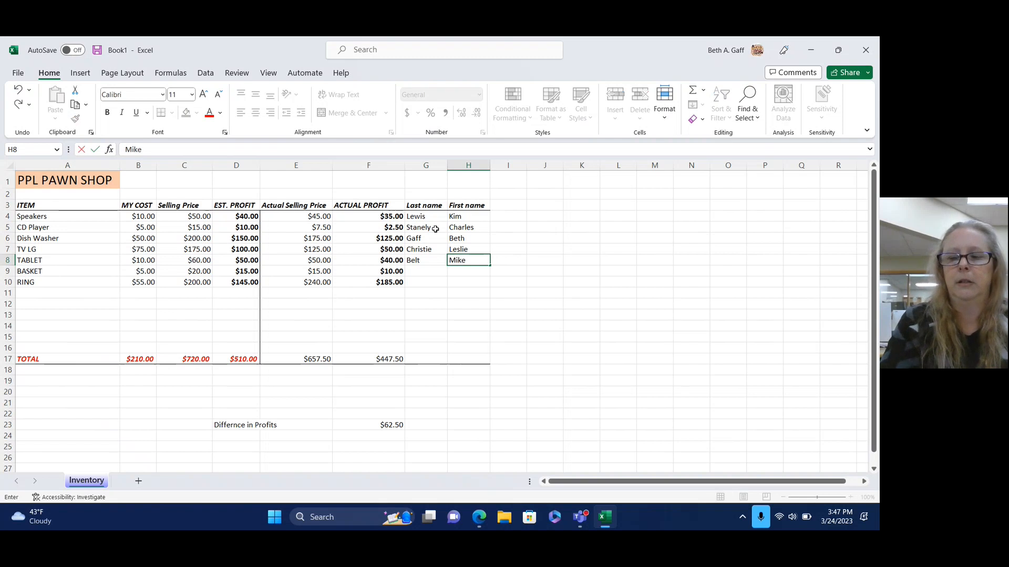
pyautogui.press('Return')
pyautogui.press('Left')
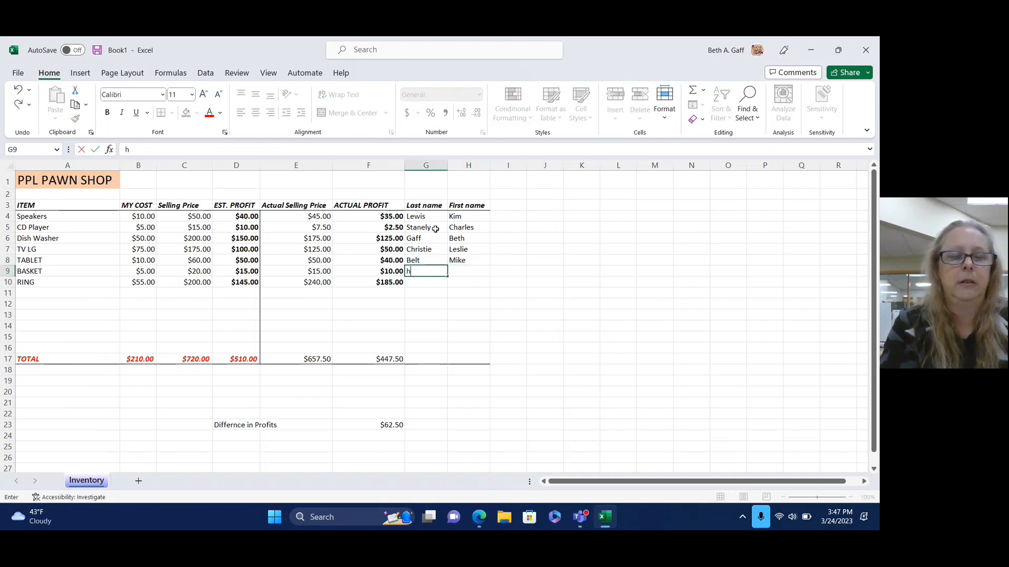
pyautogui.press('Right')
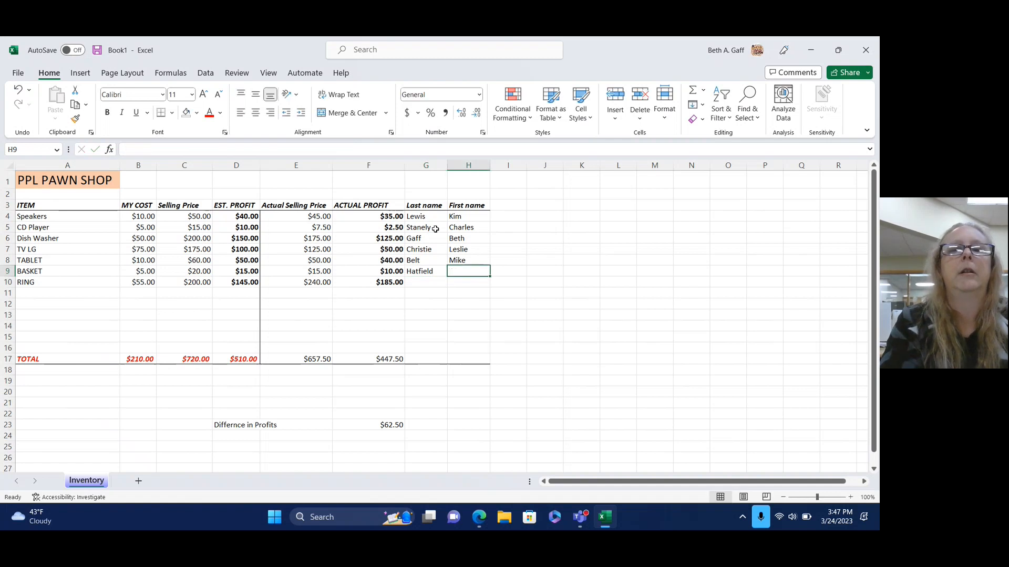
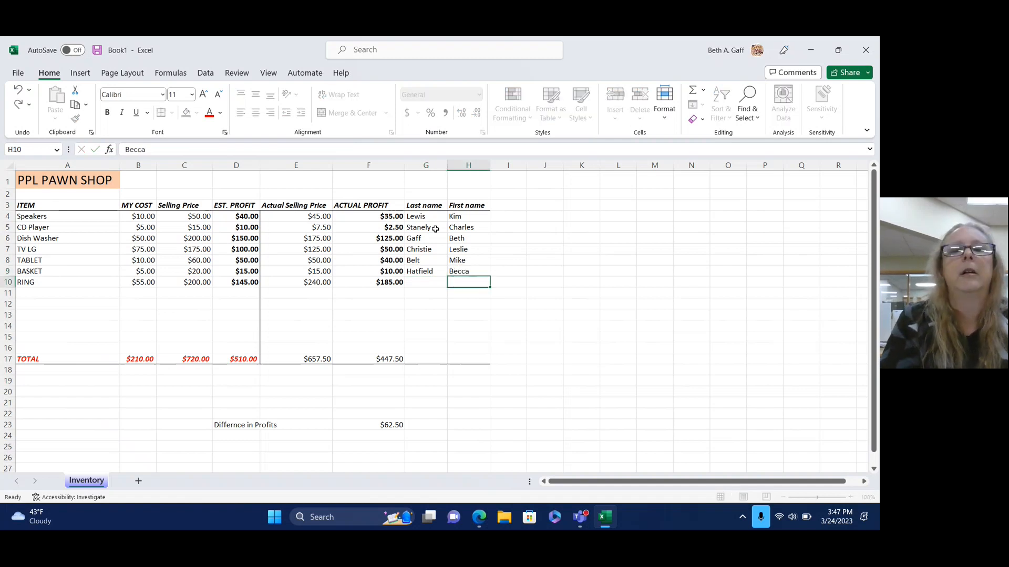
pyautogui.press('Return')
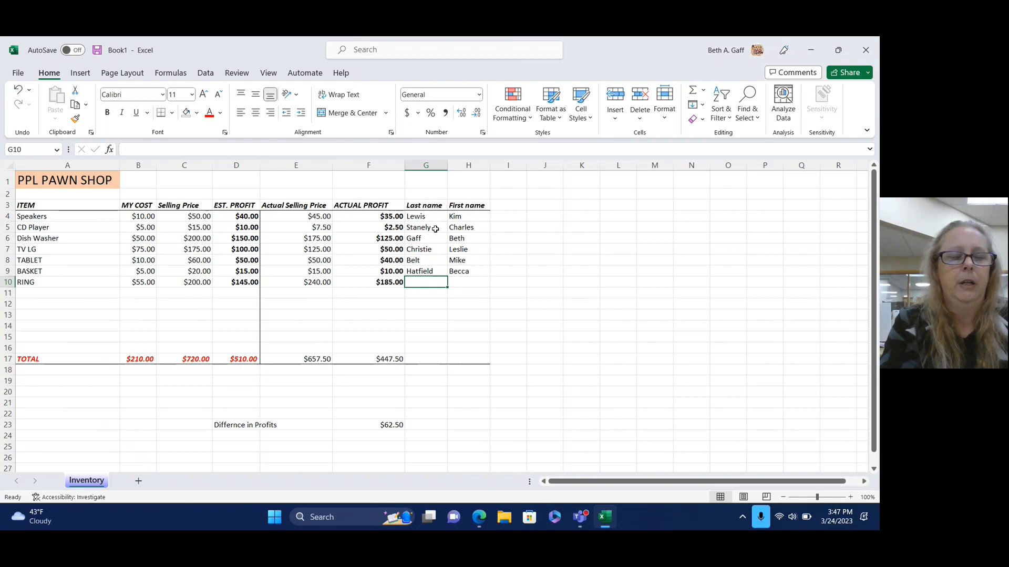
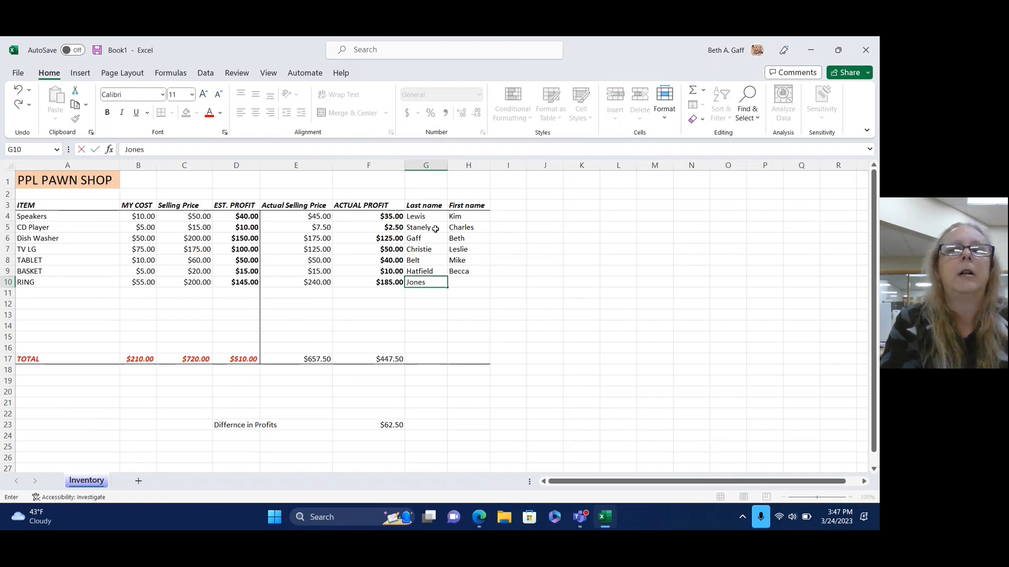
pyautogui.press('Right')
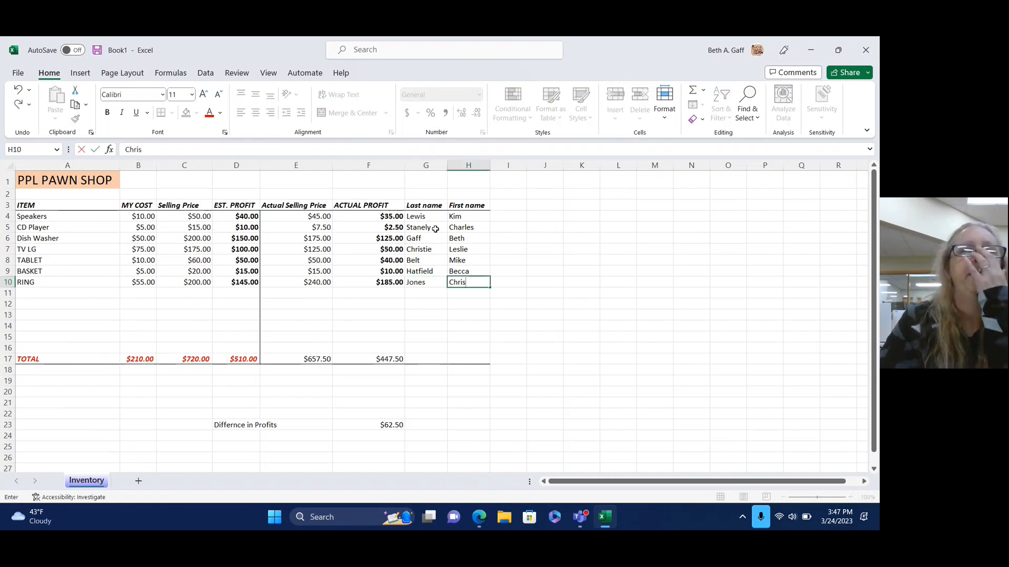
# Commit the RING row's customer first name in H10 by clicking elsewhere.
pyautogui.click(595, 372)
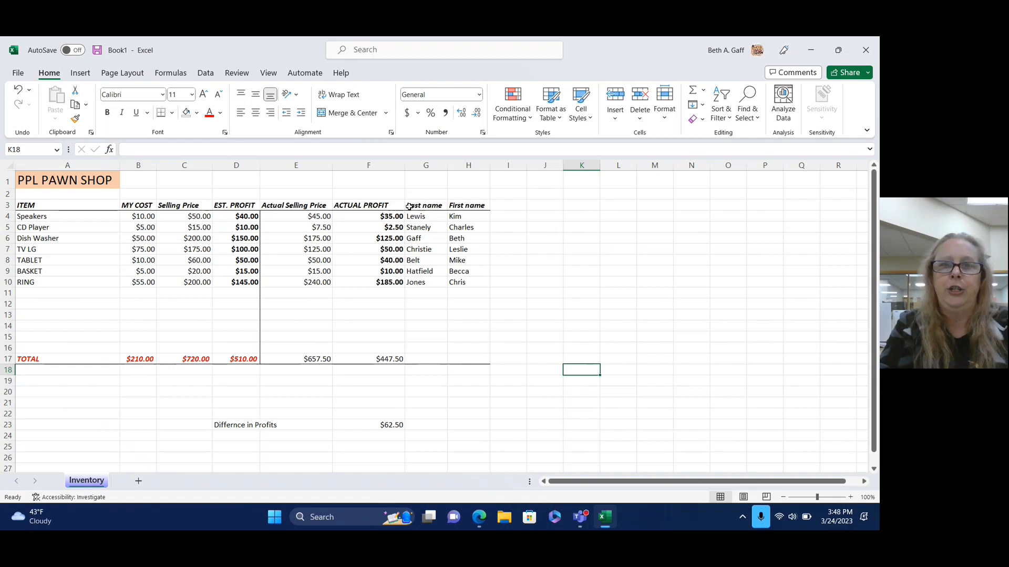
# Cut columns G:H and insert the cut cells at column A, ahead of ITEM.
pyautogui.click(431, 167)
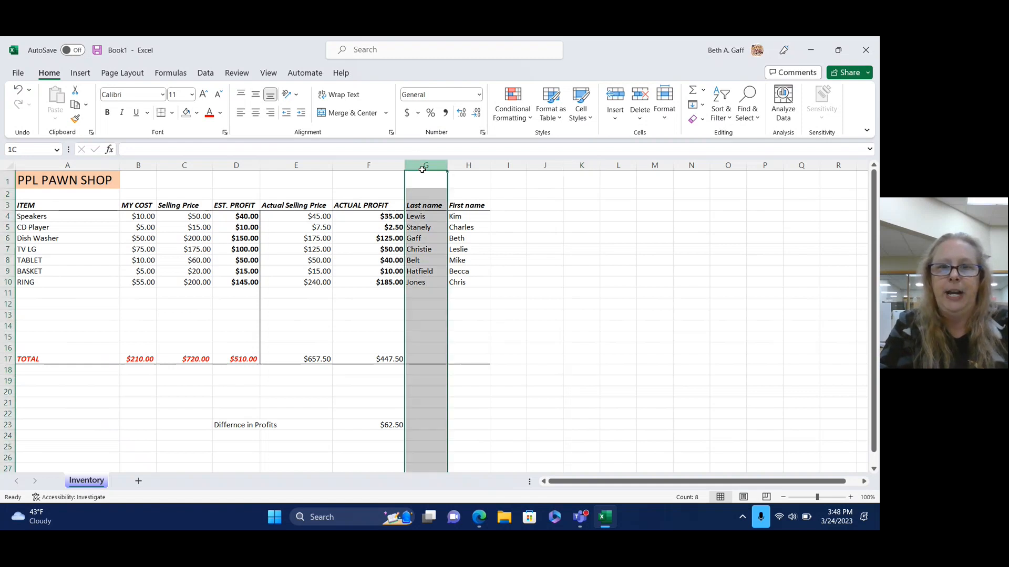
pyautogui.moveTo(433, 168); pyautogui.dragTo(469, 170)
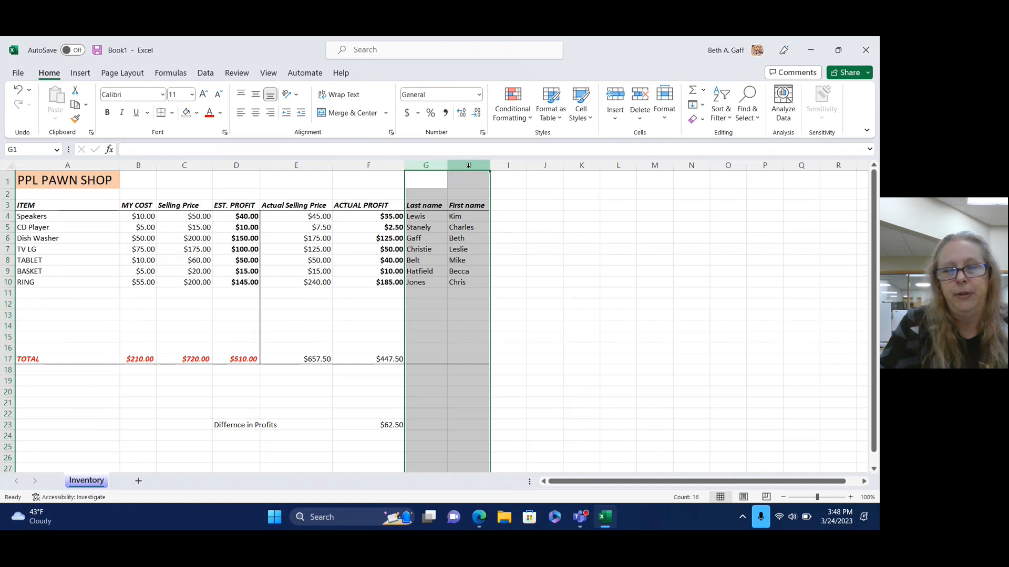
pyautogui.rightClick(469, 171)
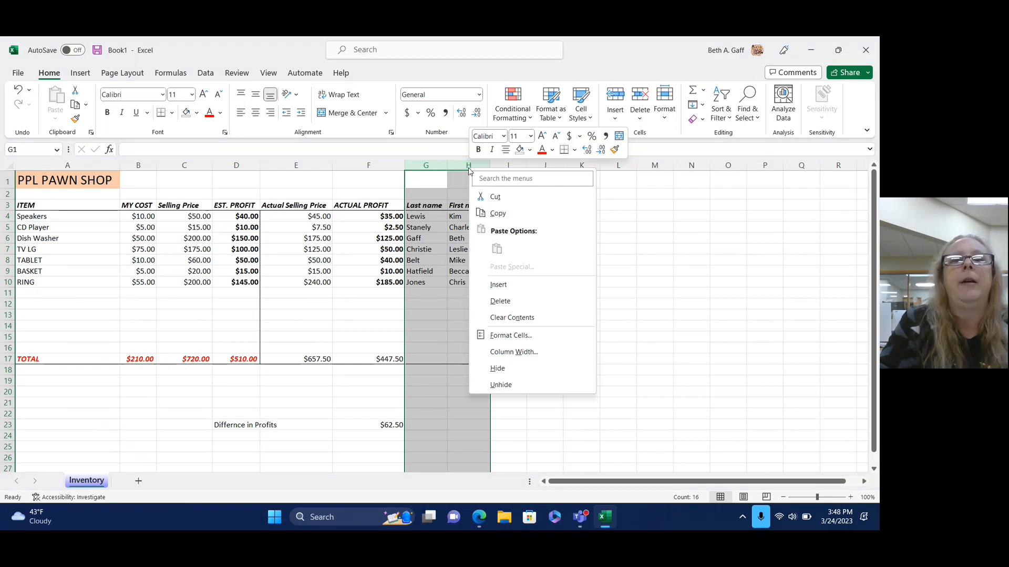
pyautogui.click(496, 196)
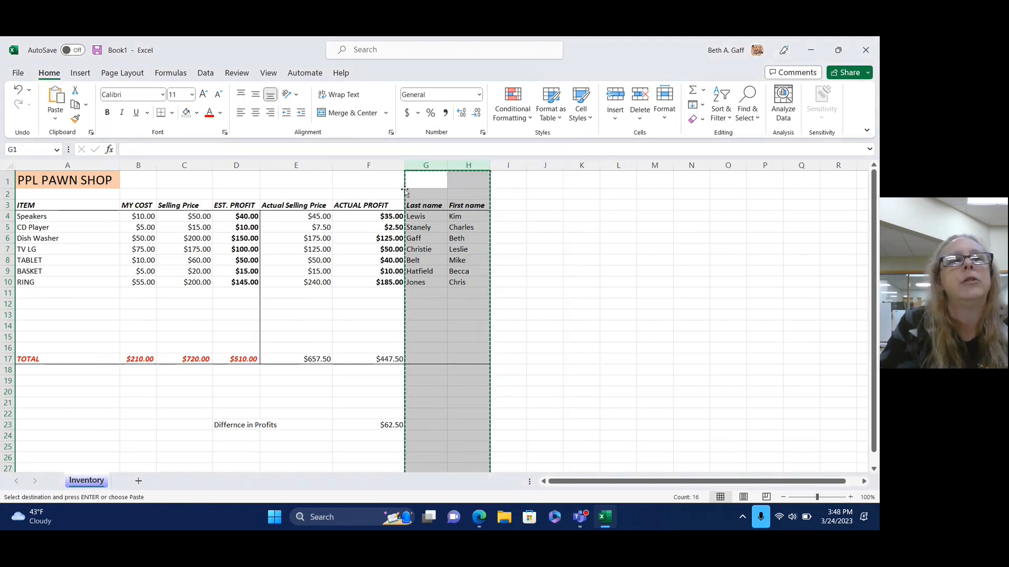
pyautogui.click(38, 164)
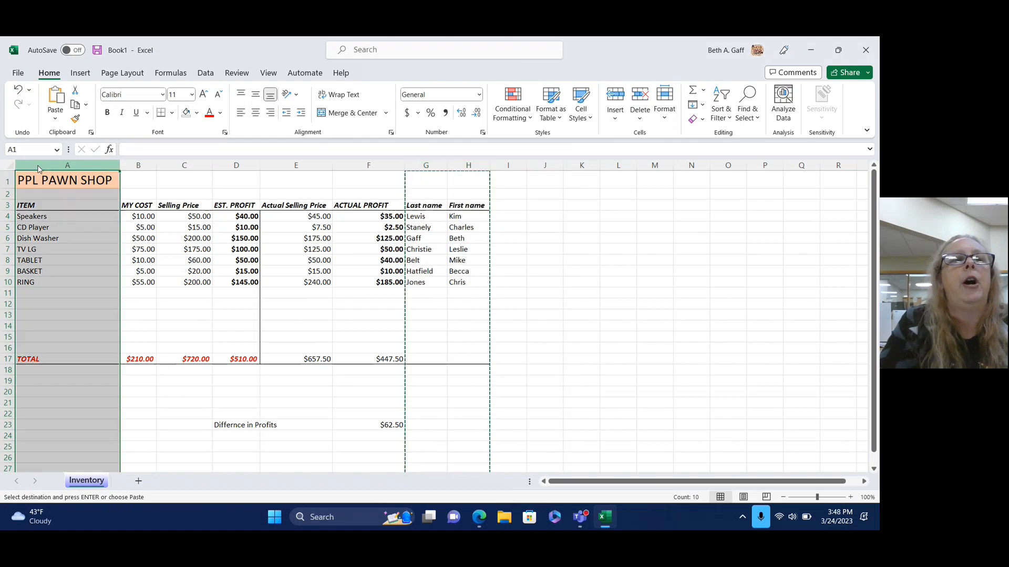
pyautogui.rightClick(38, 166)
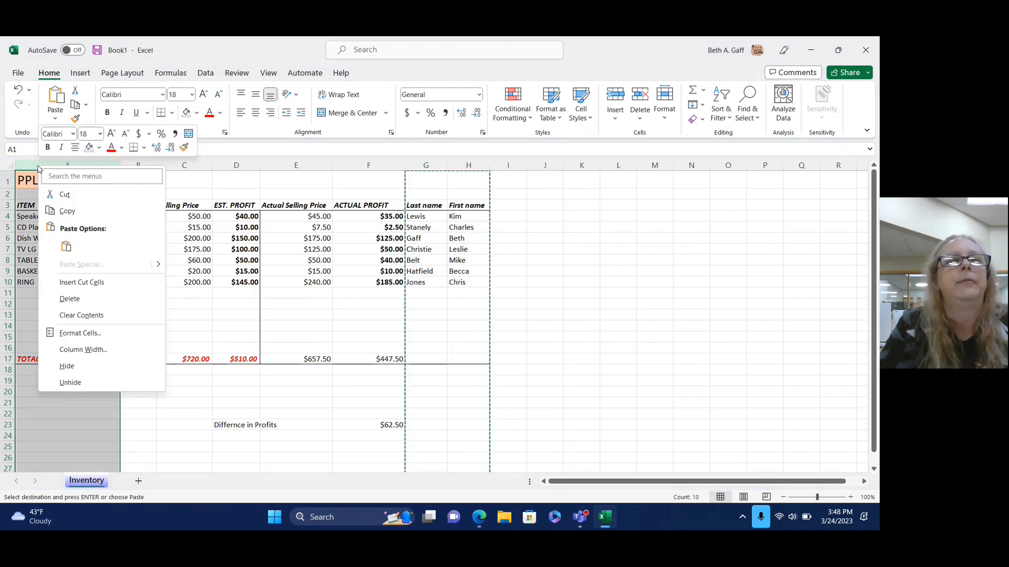
pyautogui.click(65, 248)
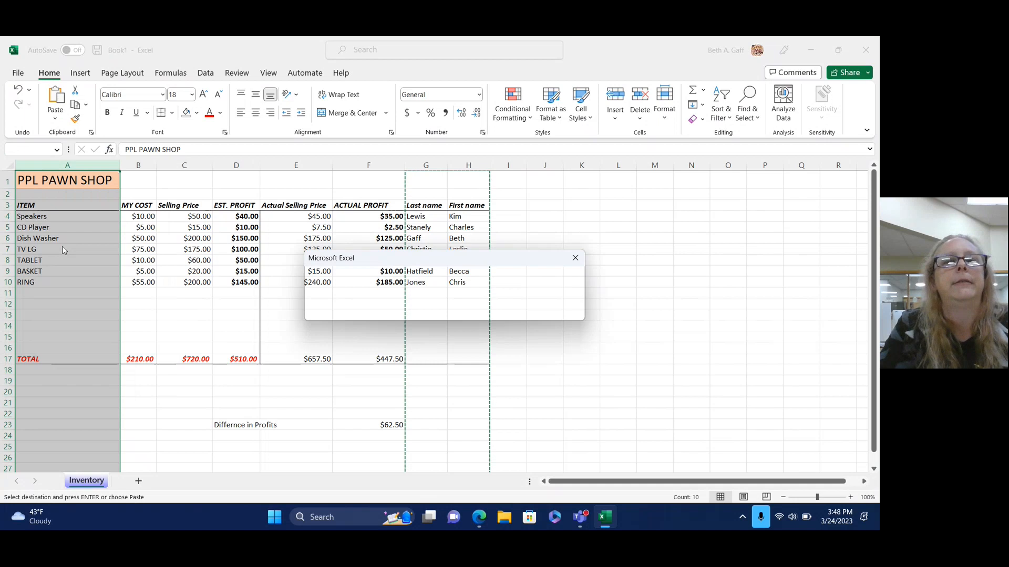
pyautogui.click(576, 258)
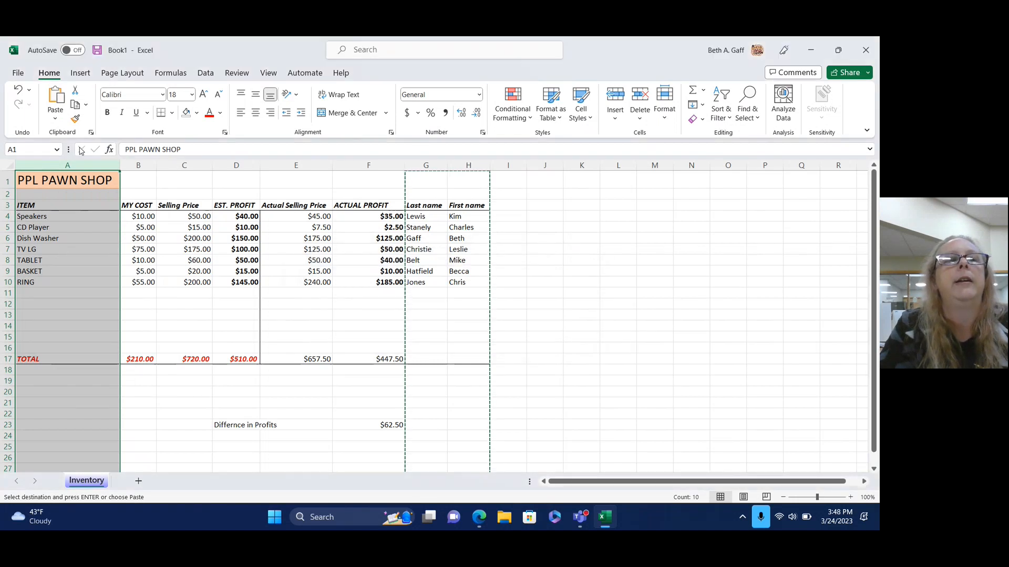
pyautogui.rightClick(60, 164)
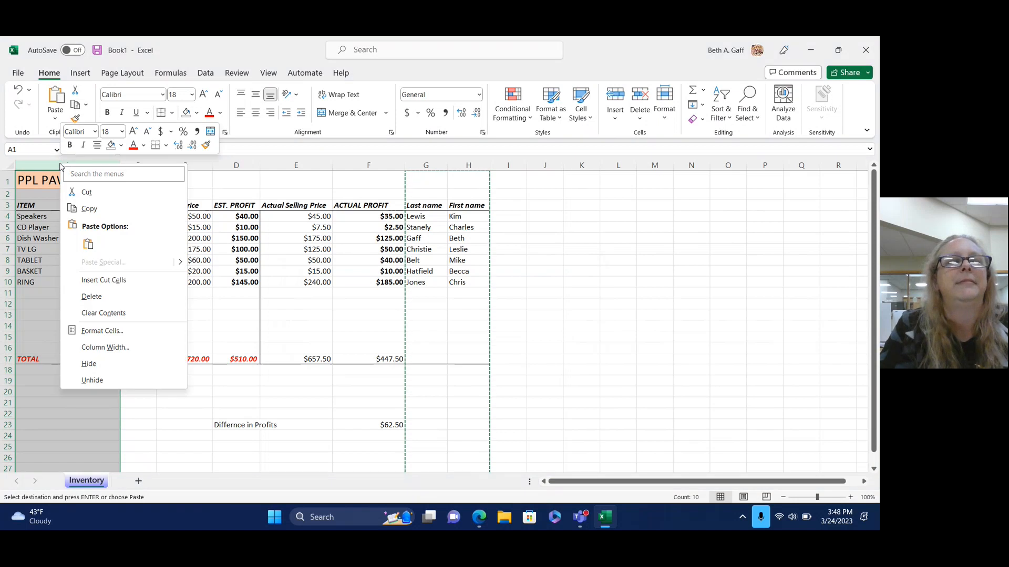
pyautogui.click(96, 282)
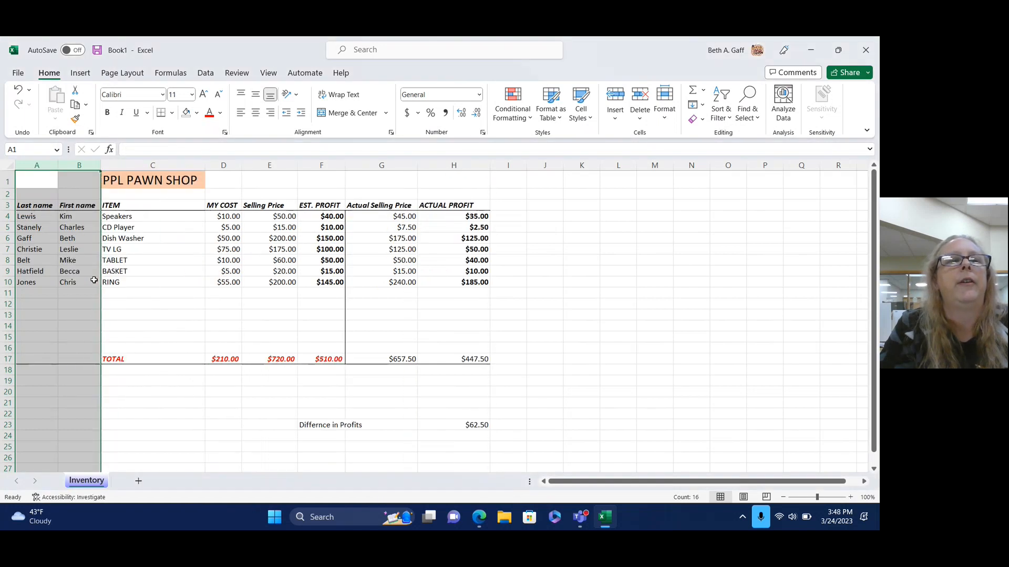
# Move the PPL PAWN SHOP title from C1 into A1.
pyautogui.click(164, 186)
pyautogui.rightClick(166, 189)
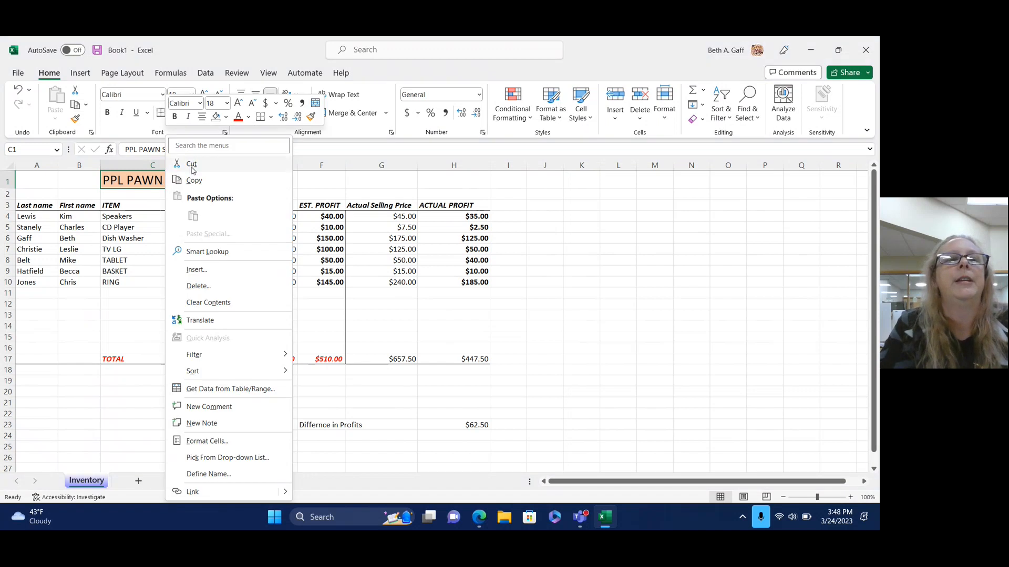
pyautogui.click(192, 164)
pyautogui.click(38, 182)
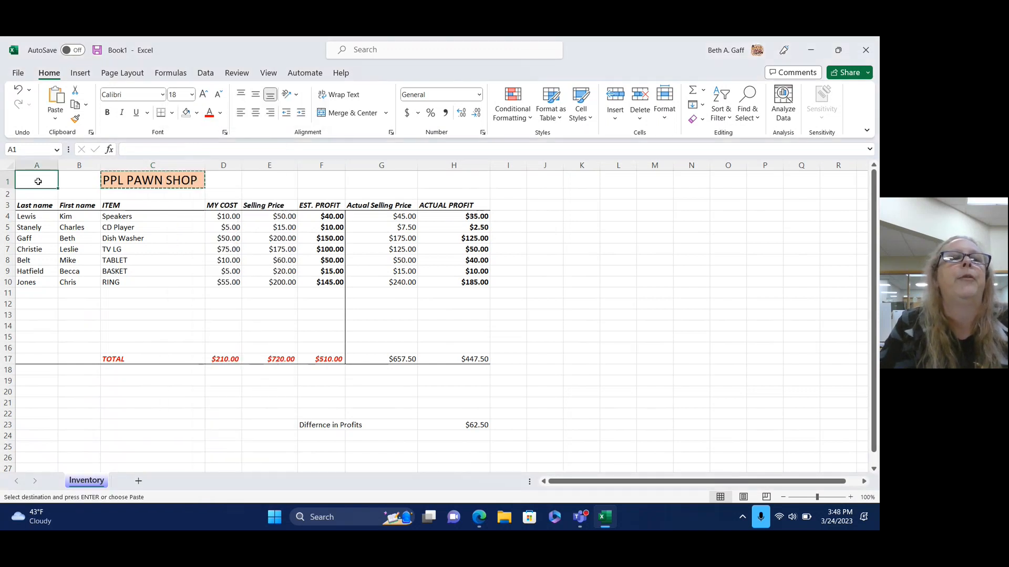
pyautogui.click(53, 91)
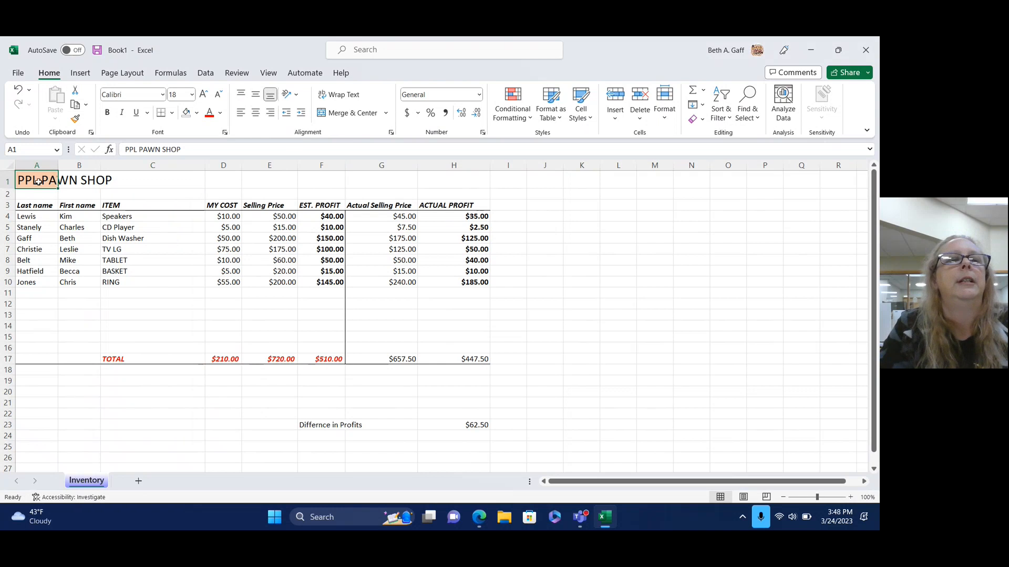
# Give A1:C1 red font colour and a light orange fill.
pyautogui.moveTo(38, 182); pyautogui.dragTo(117, 180)
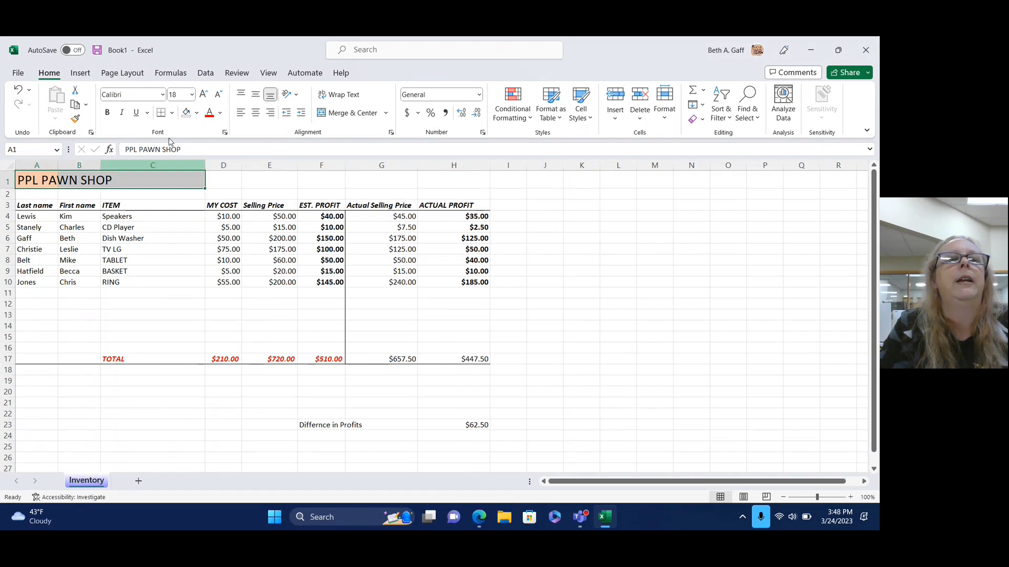
pyautogui.click(209, 114)
pyautogui.click(198, 114)
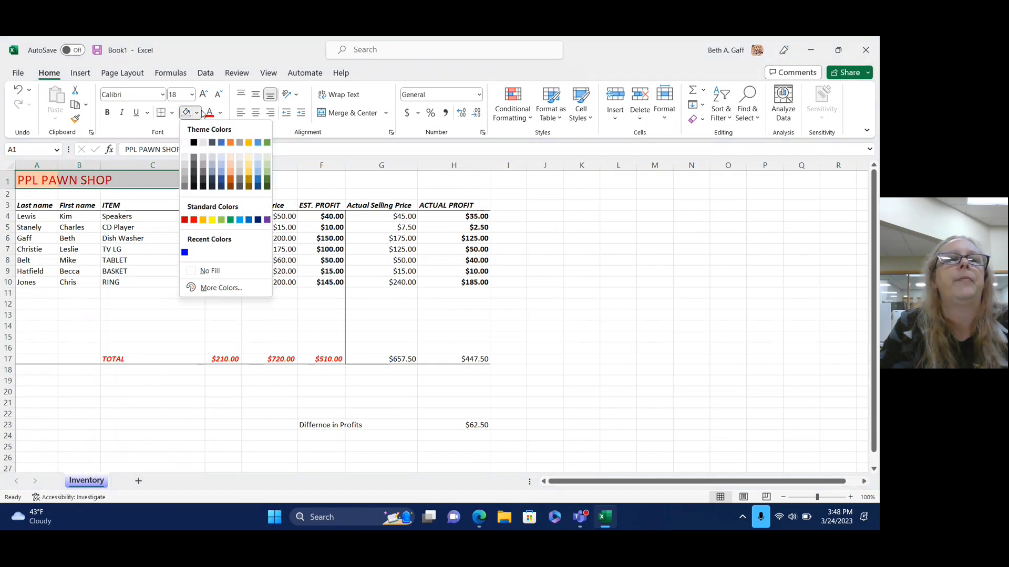
pyautogui.click(231, 169)
pyautogui.click(453, 413)
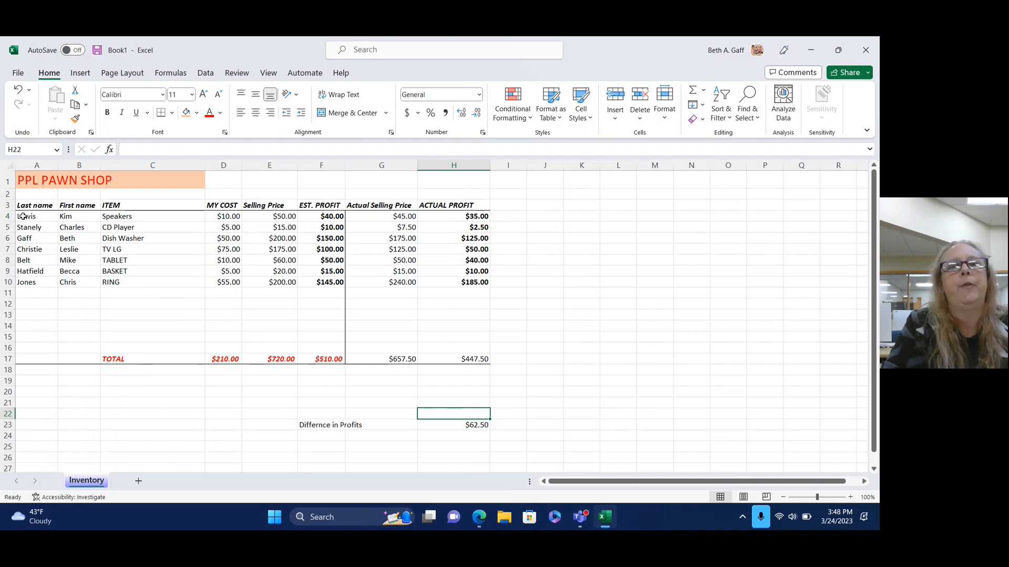
pyautogui.click(20, 205)
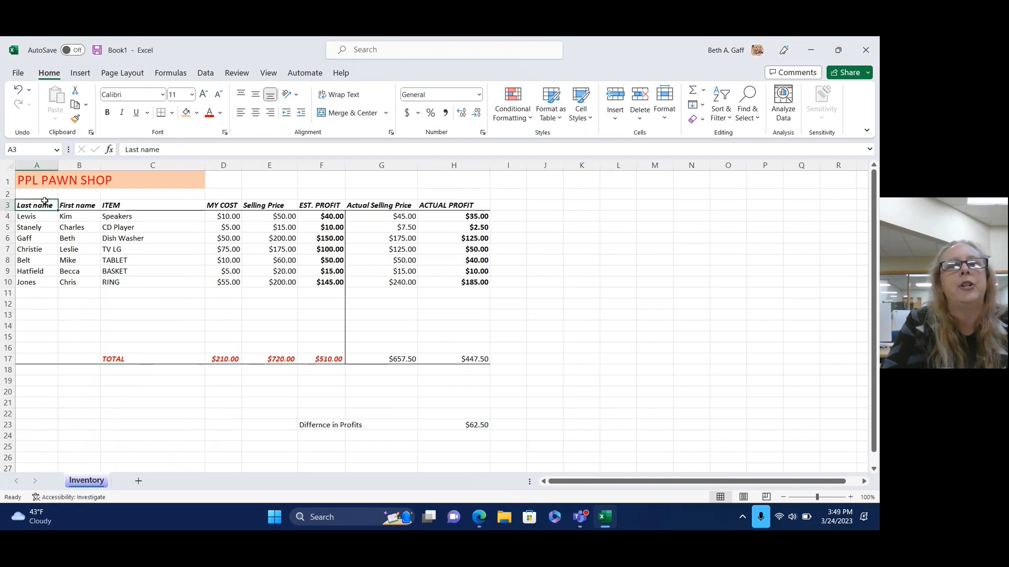
pyautogui.moveTo(45, 201); pyautogui.dragTo(292, 205)
pyautogui.moveTo(401, 214); pyautogui.dragTo(455, 361)
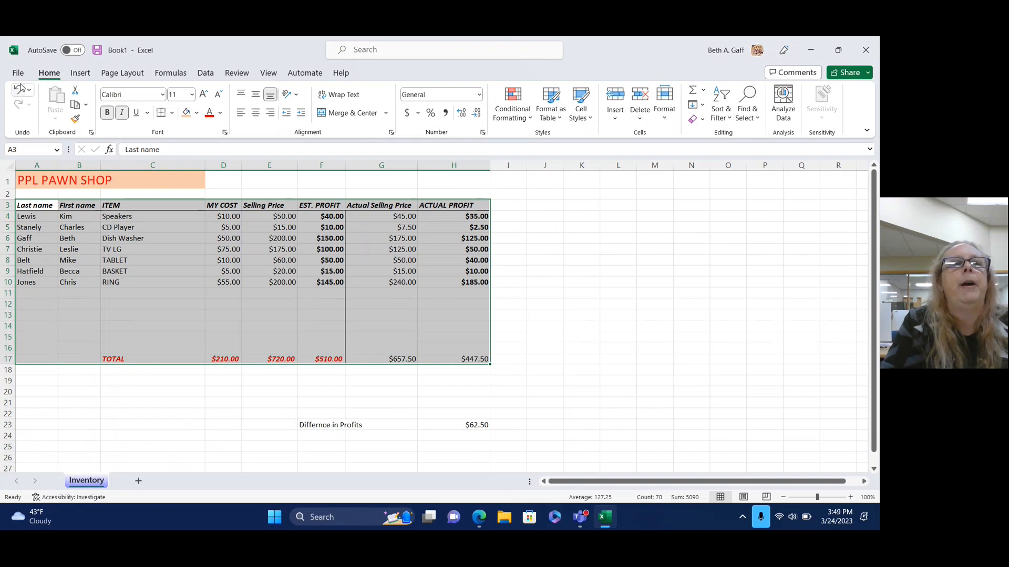
pyautogui.click(81, 74)
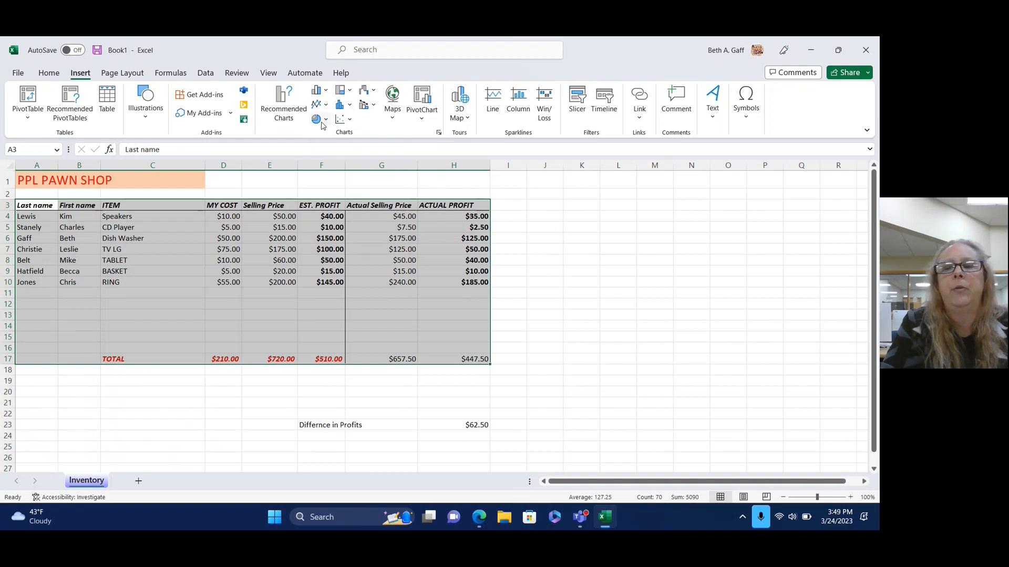
pyautogui.click(325, 93)
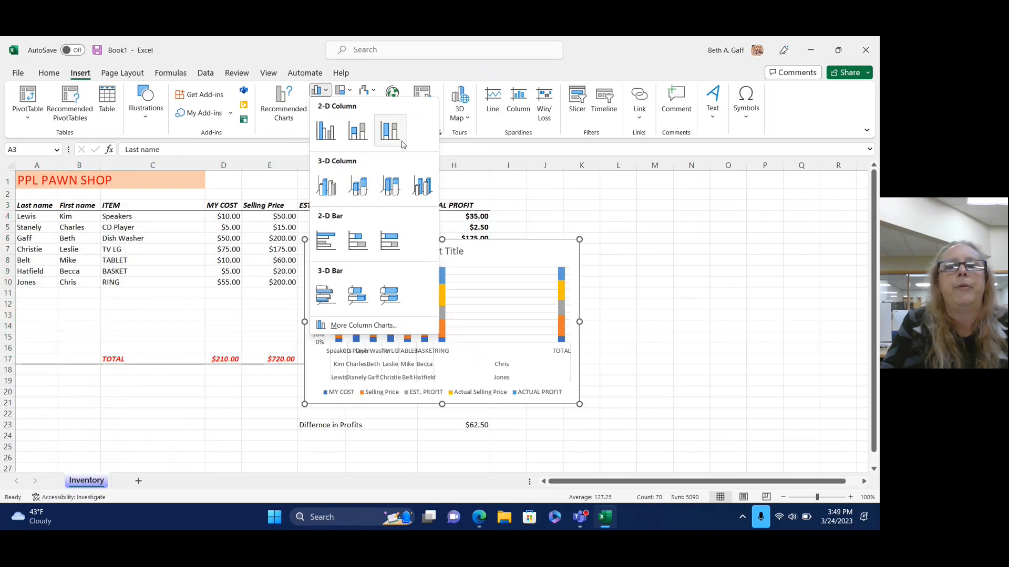
pyautogui.click(402, 144)
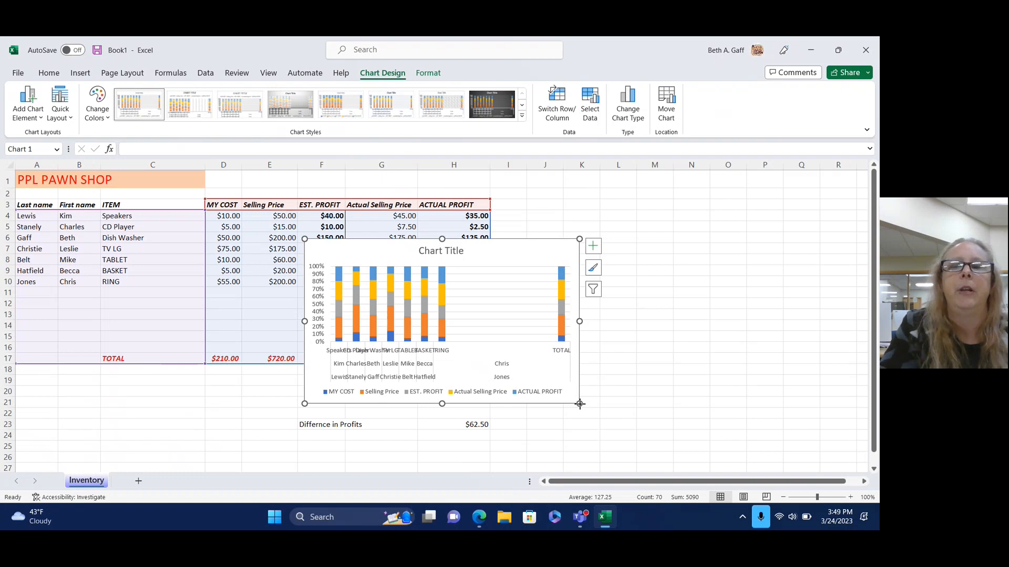
pyautogui.moveTo(579, 404); pyautogui.dragTo(680, 449)
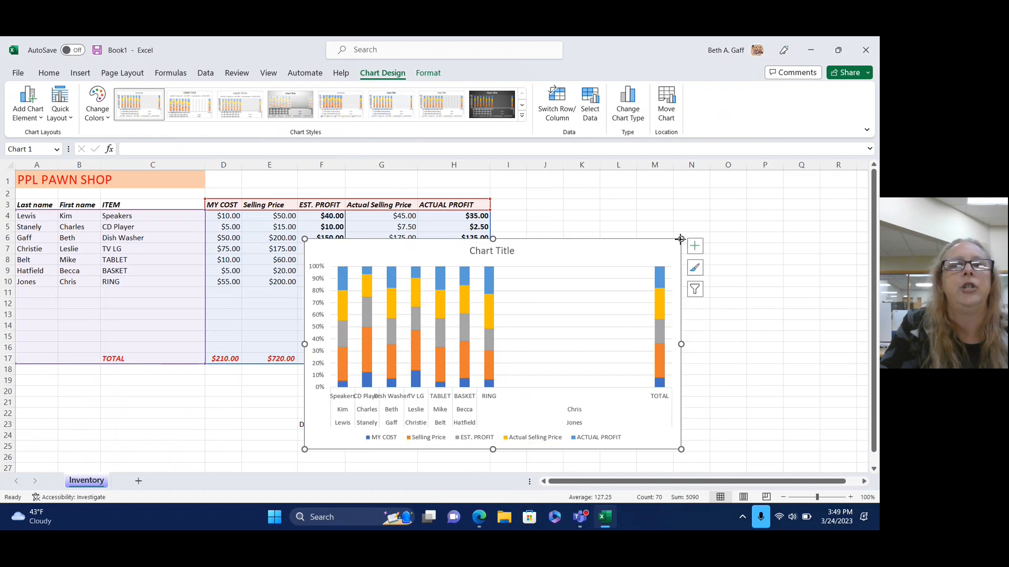
pyautogui.moveTo(680, 239); pyautogui.dragTo(741, 182)
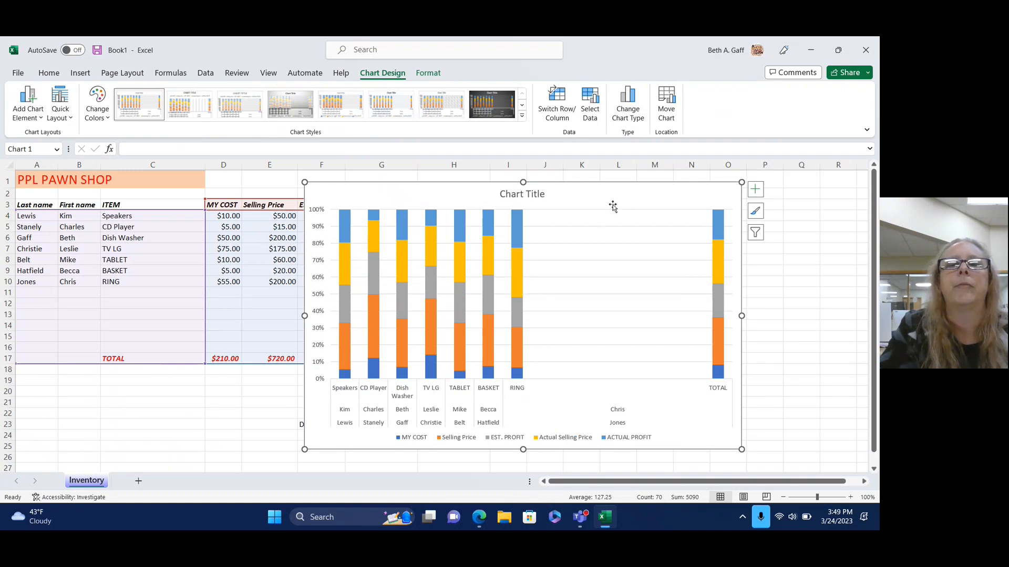
pyautogui.press('Delete')
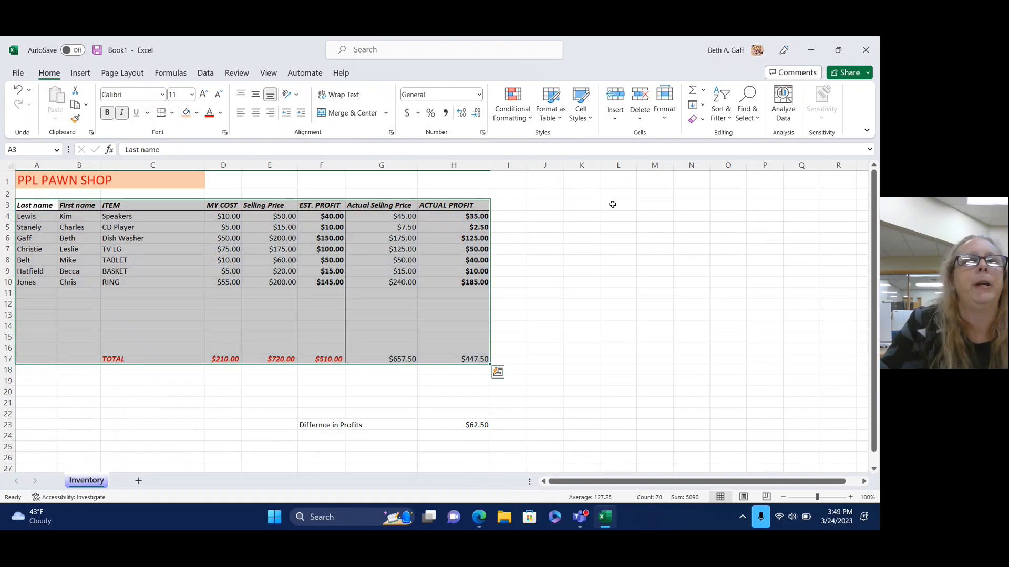
# Select the table data and apply Sort A to Z on the Last name column.
pyautogui.click(616, 271)
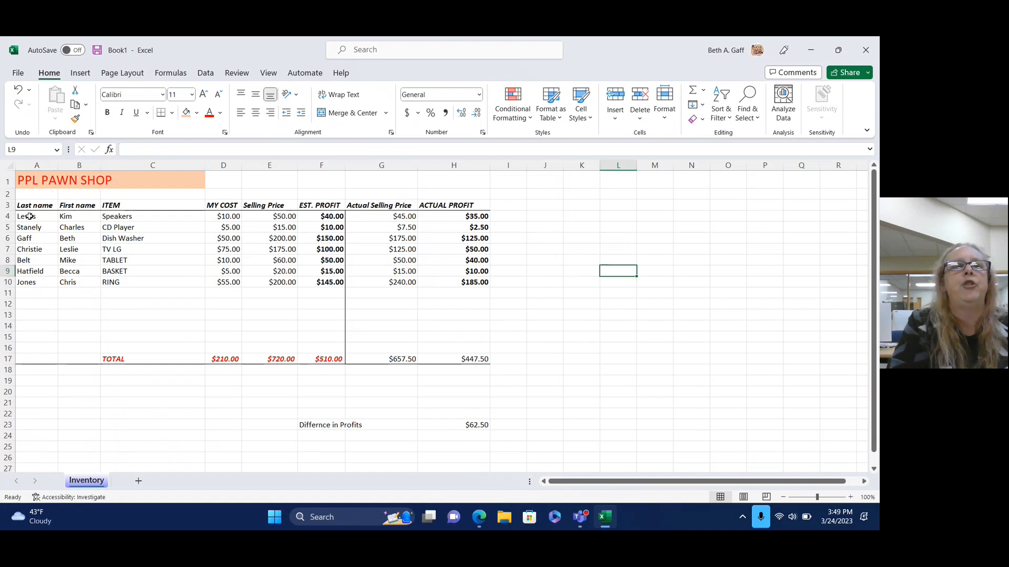
pyautogui.moveTo(30, 219); pyautogui.dragTo(428, 357)
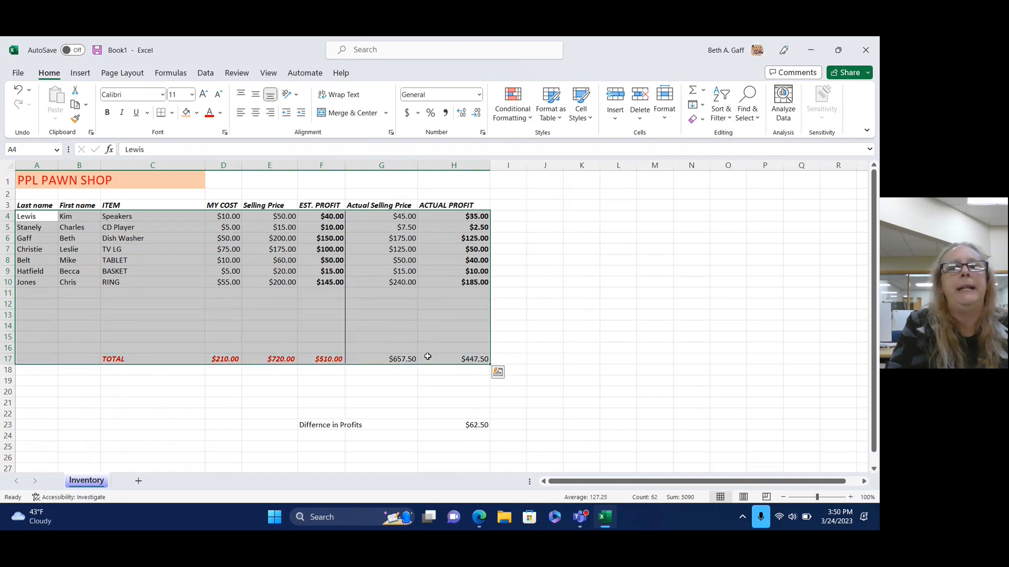
pyautogui.click(730, 115)
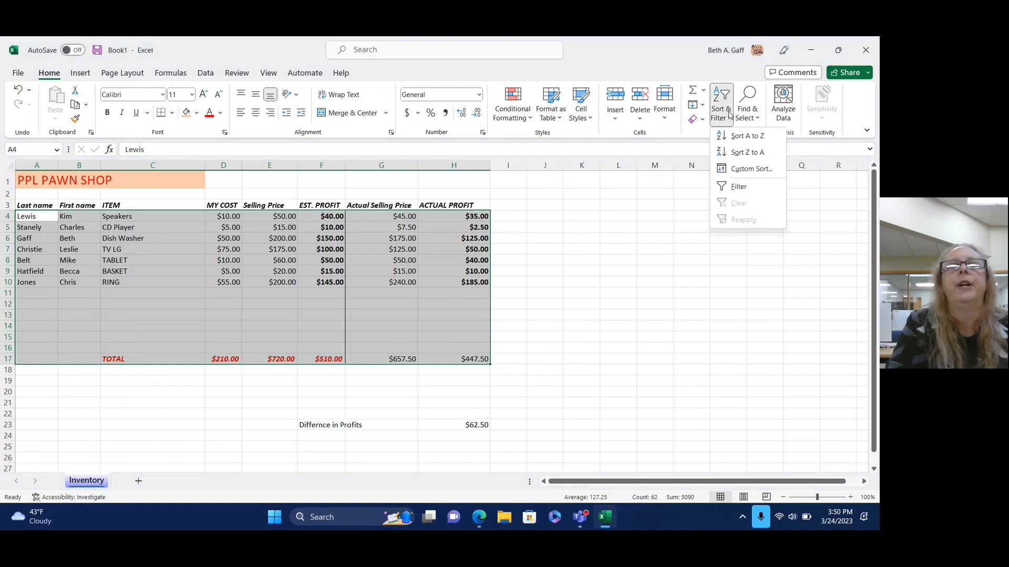
pyautogui.click(736, 138)
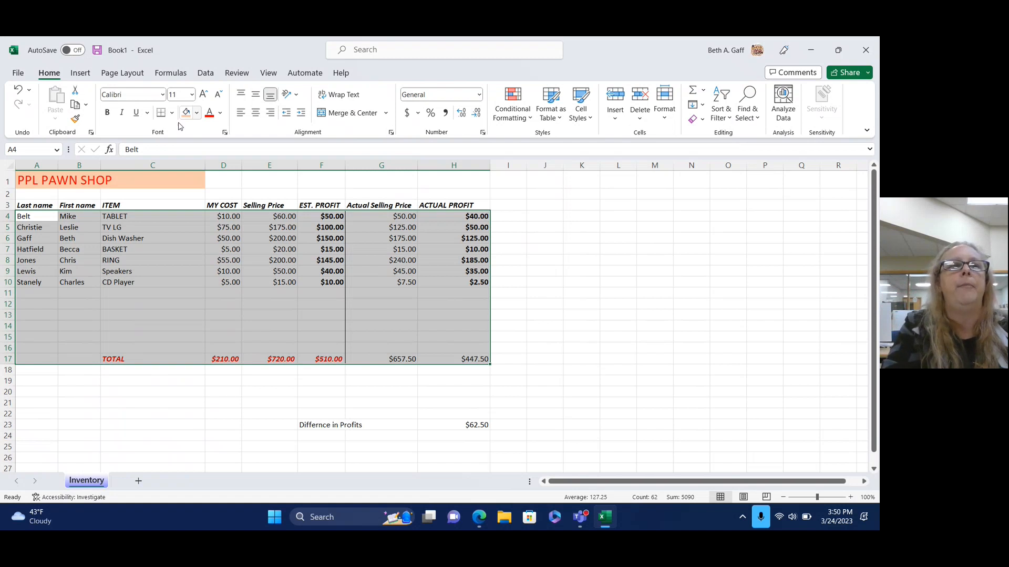
pyautogui.click(46, 320)
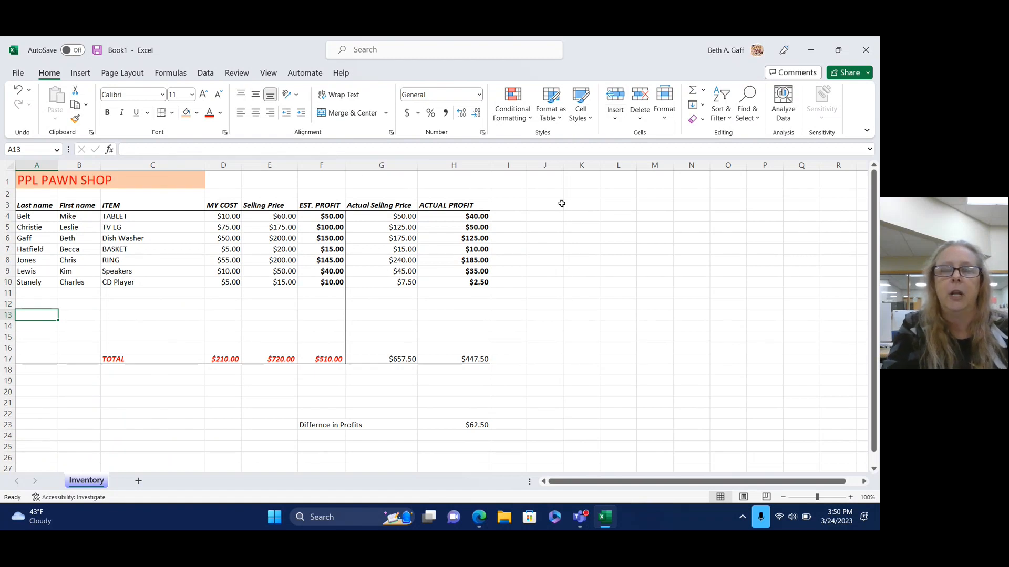
# Insert a 2-D pie chart of the inventory table, then delete it.
pyautogui.moveTo(26, 205); pyautogui.dragTo(435, 356)
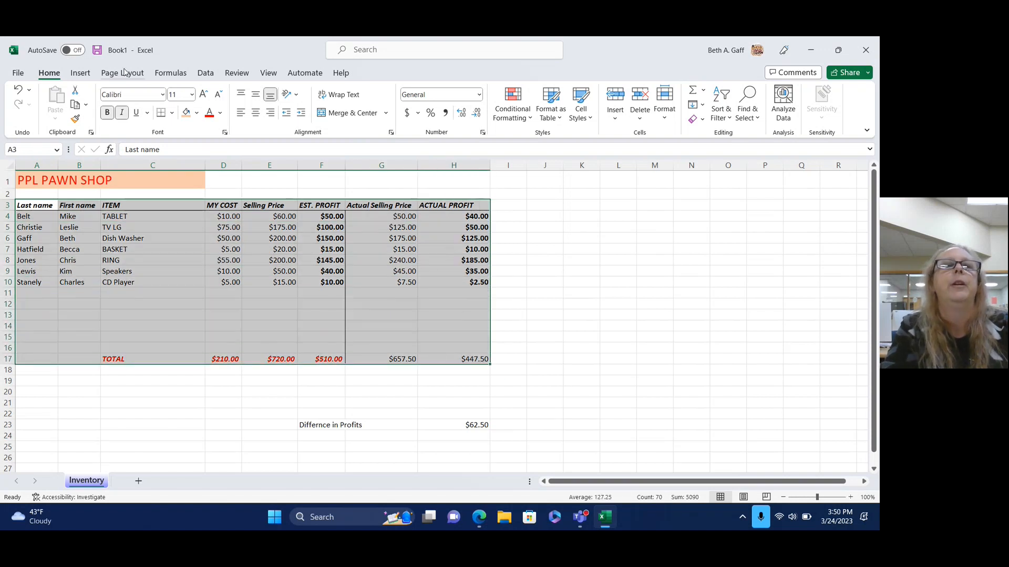
pyautogui.click(81, 75)
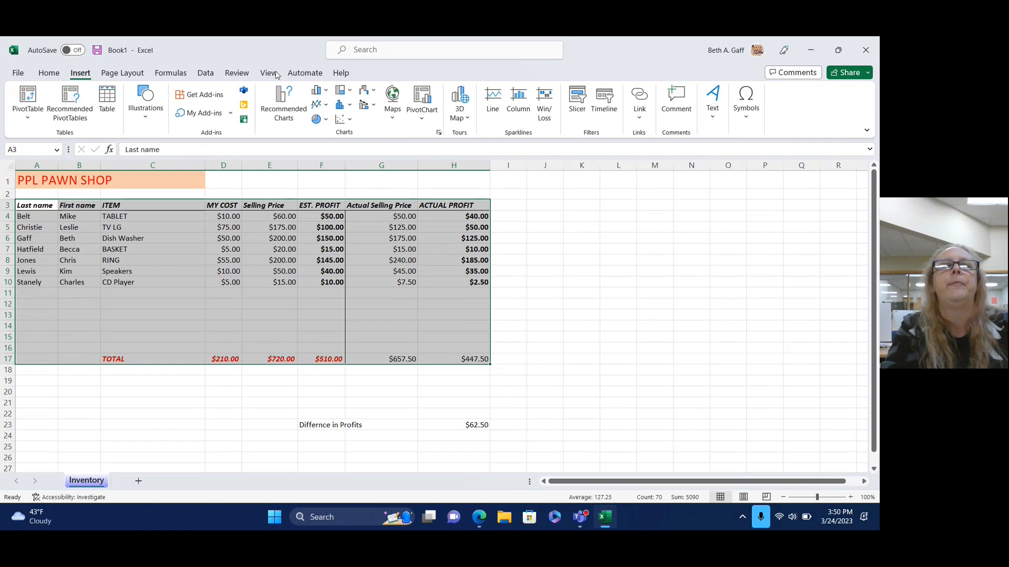
pyautogui.click(323, 121)
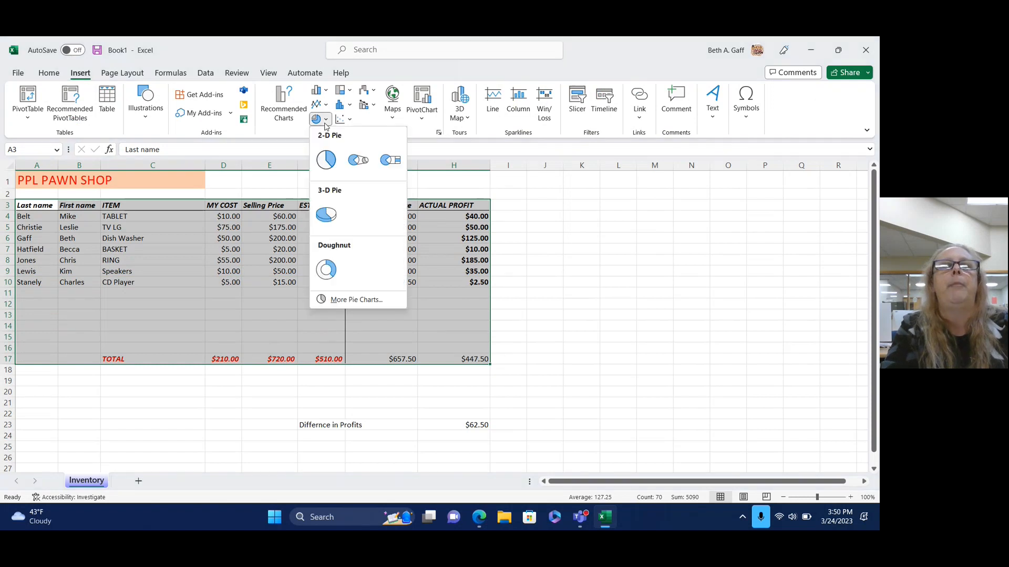
pyautogui.click(326, 161)
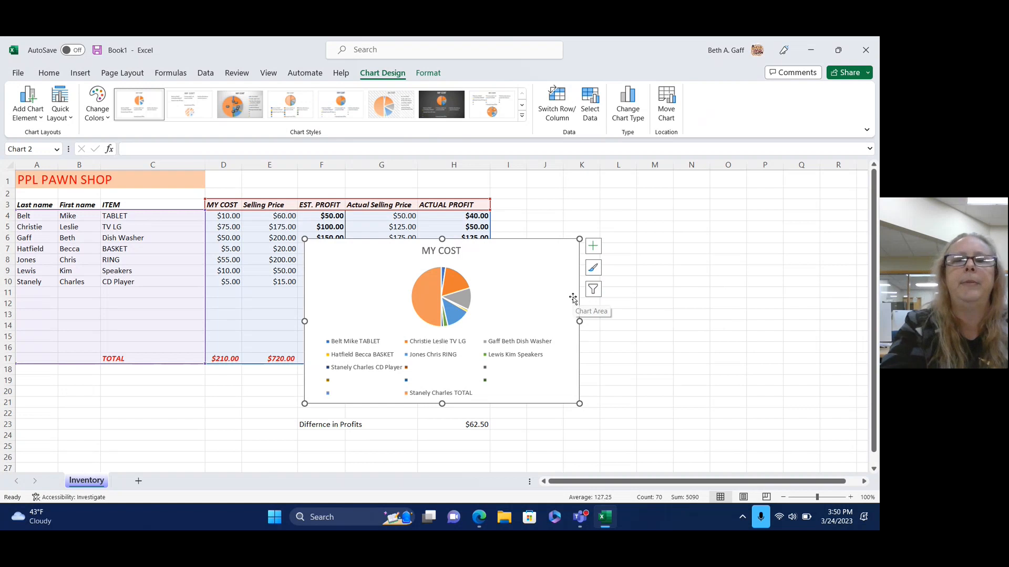
pyautogui.press('Delete')
pyautogui.click(656, 270)
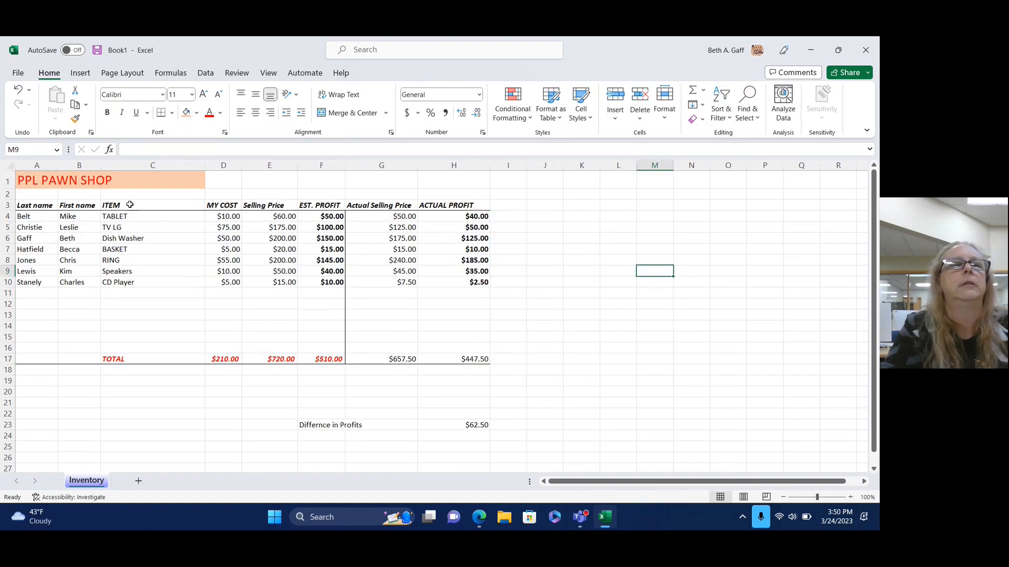
# Reselect the inventory table and browse chart types, ending on column and bar charts.
pyautogui.moveTo(28, 203); pyautogui.dragTo(466, 359)
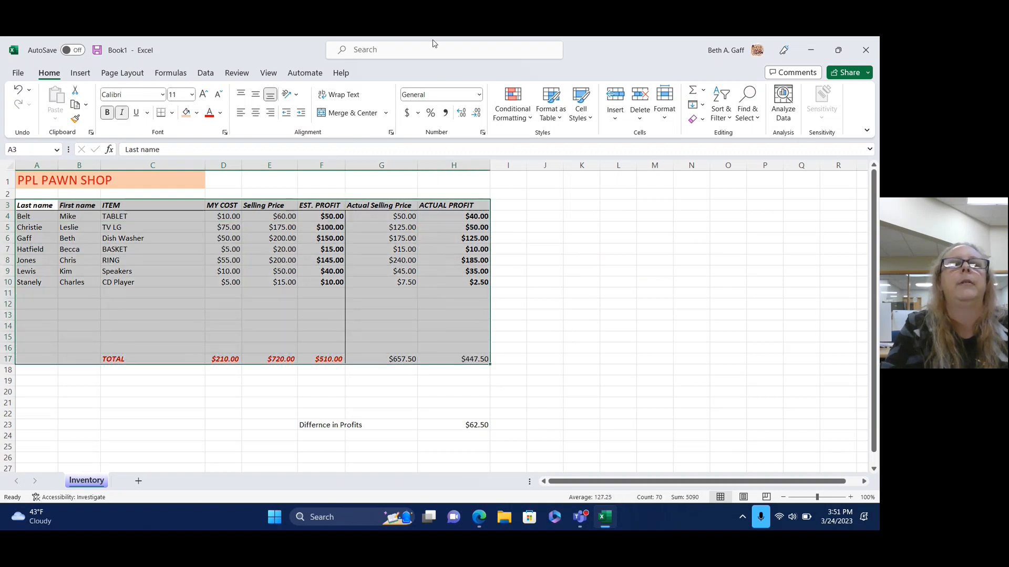
pyautogui.click(87, 77)
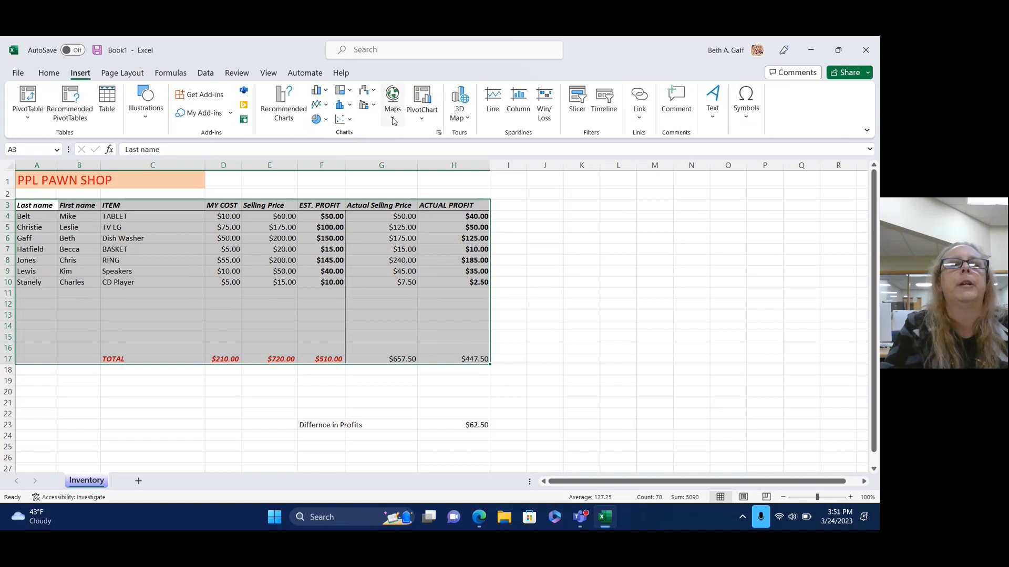
pyautogui.click(325, 120)
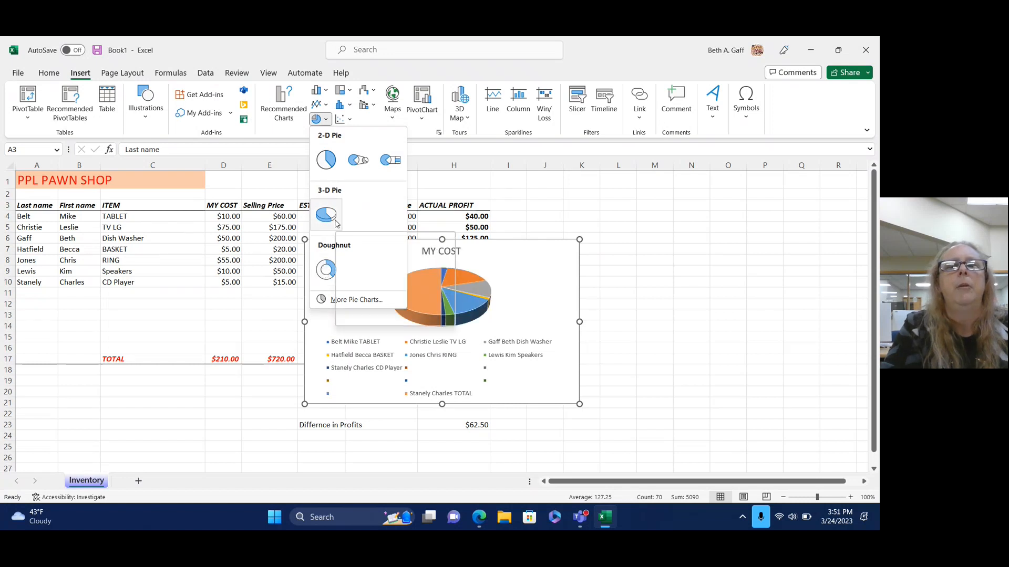
pyautogui.click(349, 93)
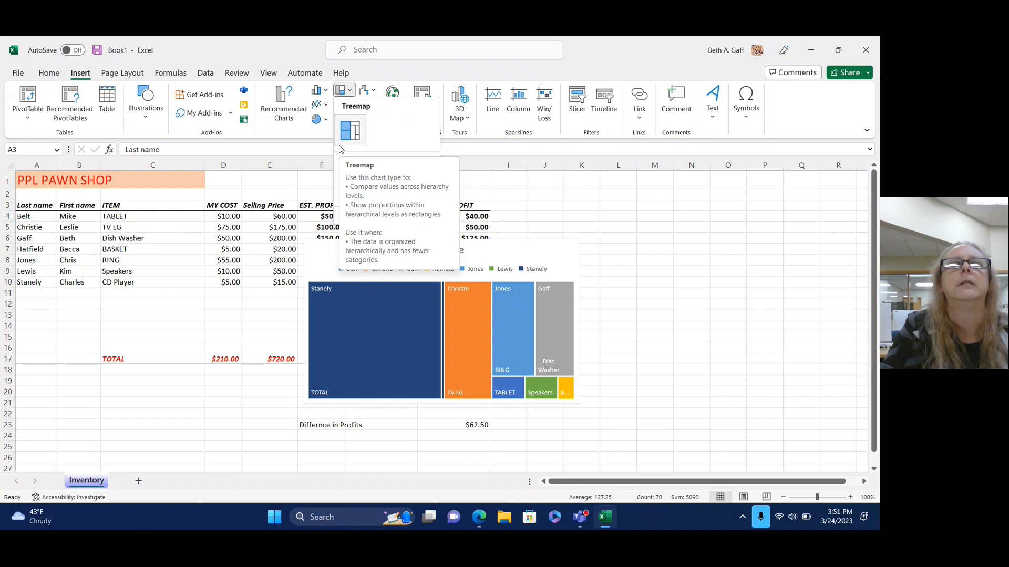
pyautogui.click(366, 93)
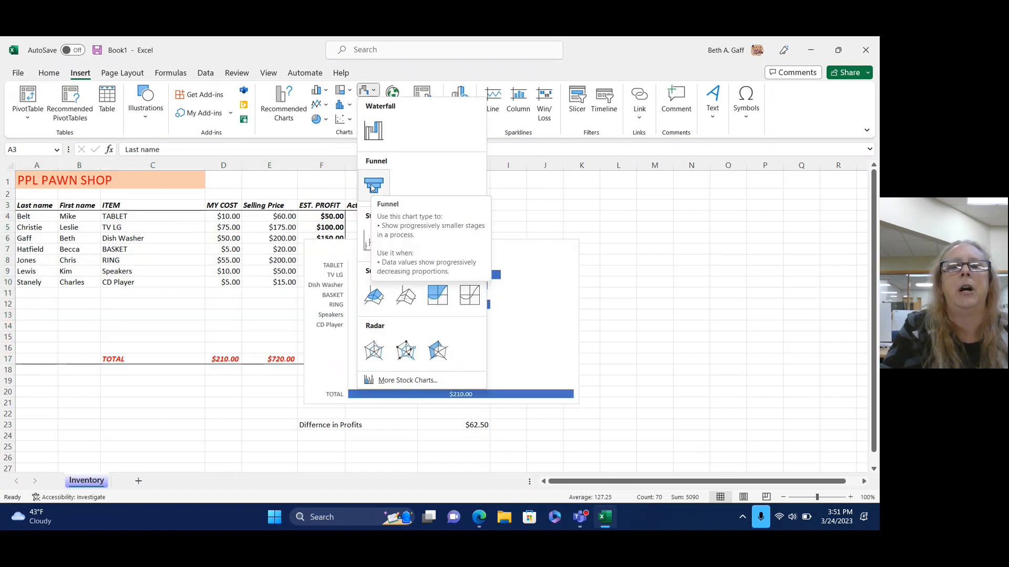
pyautogui.click(348, 105)
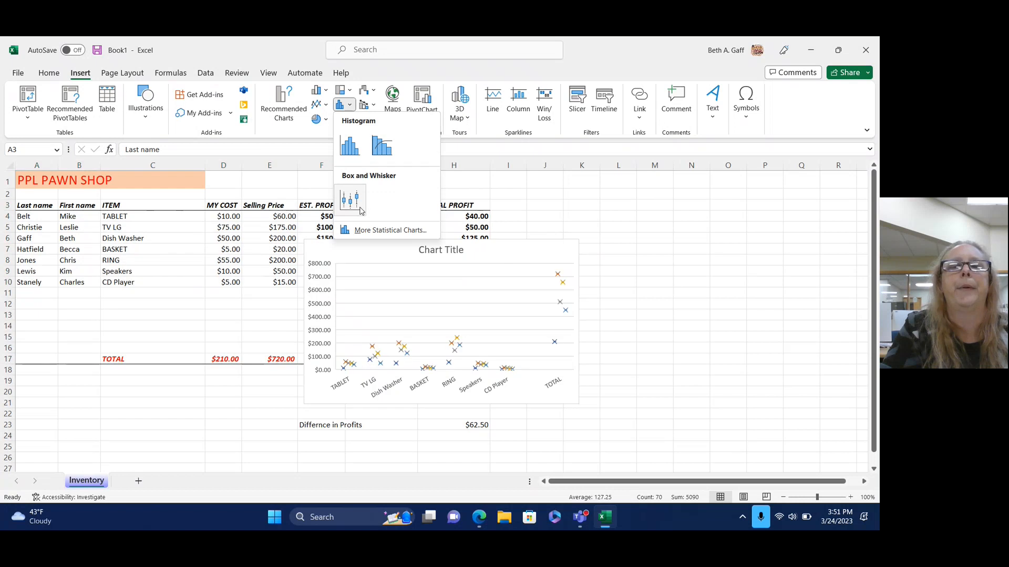
pyautogui.click(320, 105)
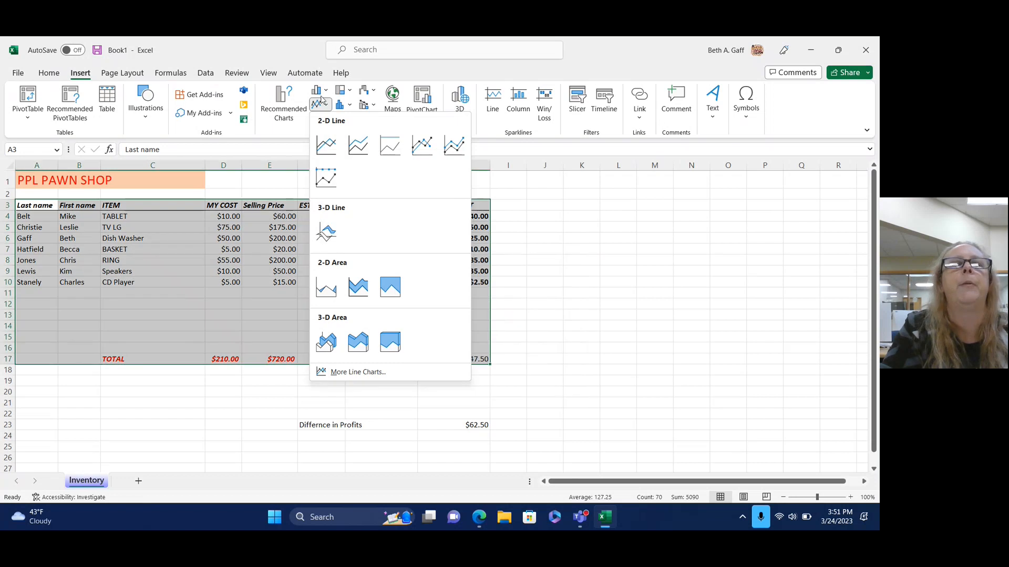
pyautogui.click(325, 93)
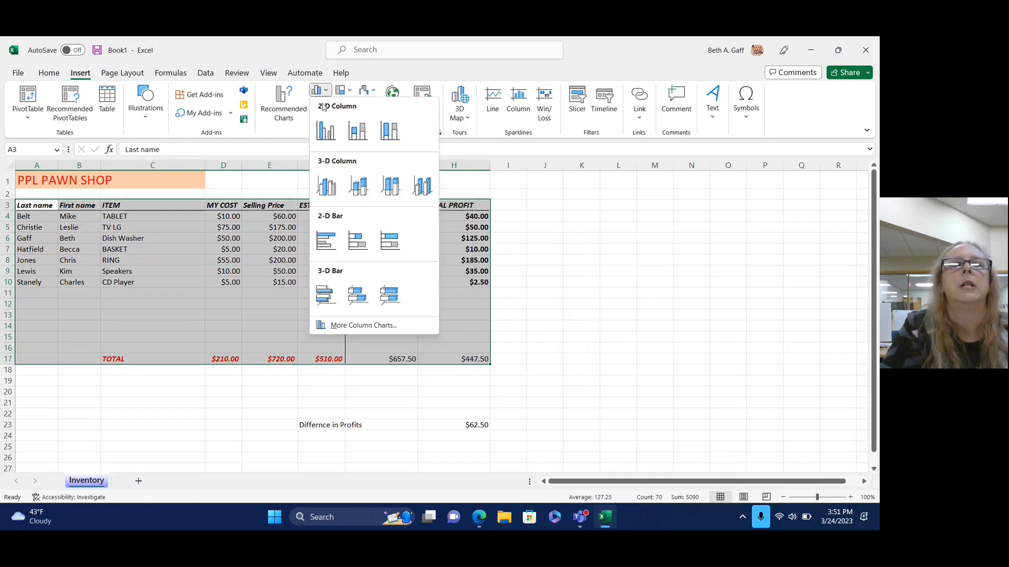
# Insert a clustered column chart of the table and drag its corners to enlarge it.
pyautogui.click(326, 130)
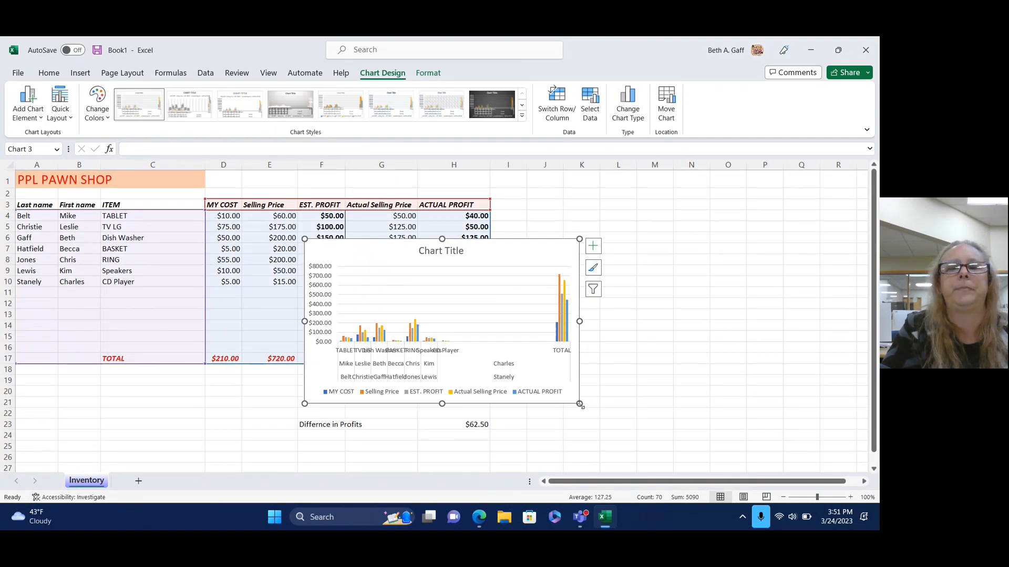
pyautogui.moveTo(580, 404); pyautogui.dragTo(651, 469)
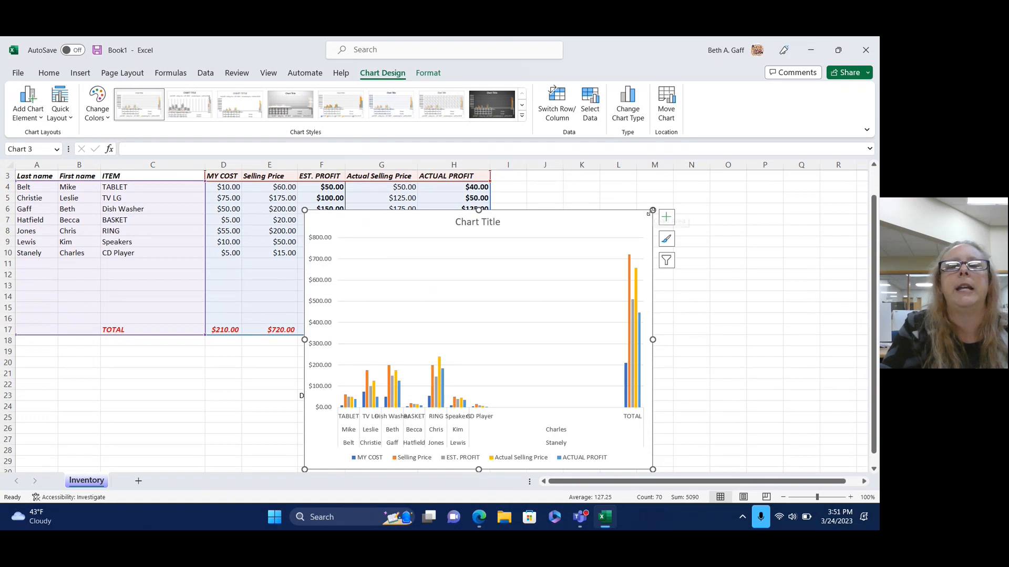
pyautogui.moveTo(652, 210); pyautogui.dragTo(724, 188)
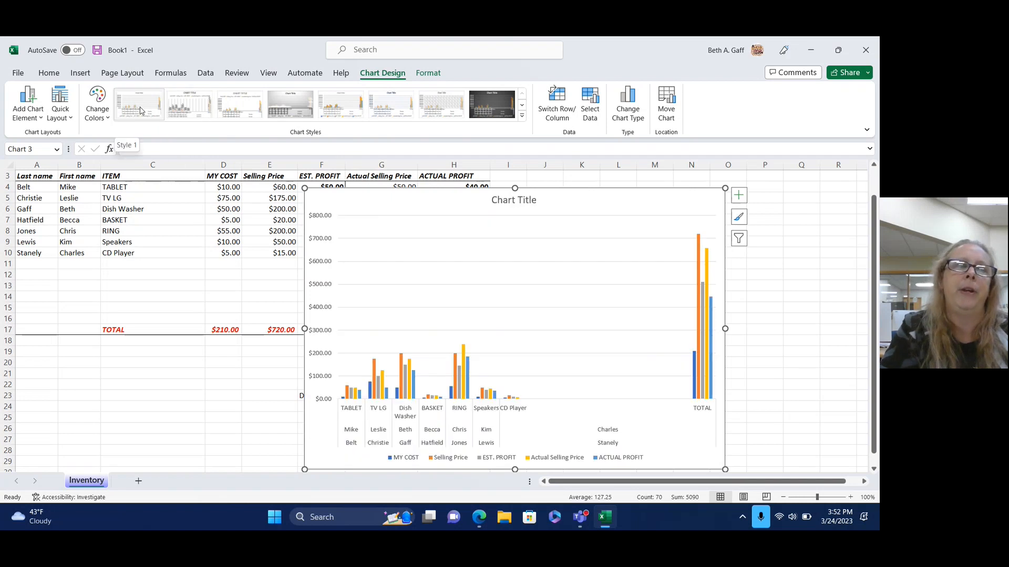
pyautogui.click(522, 118)
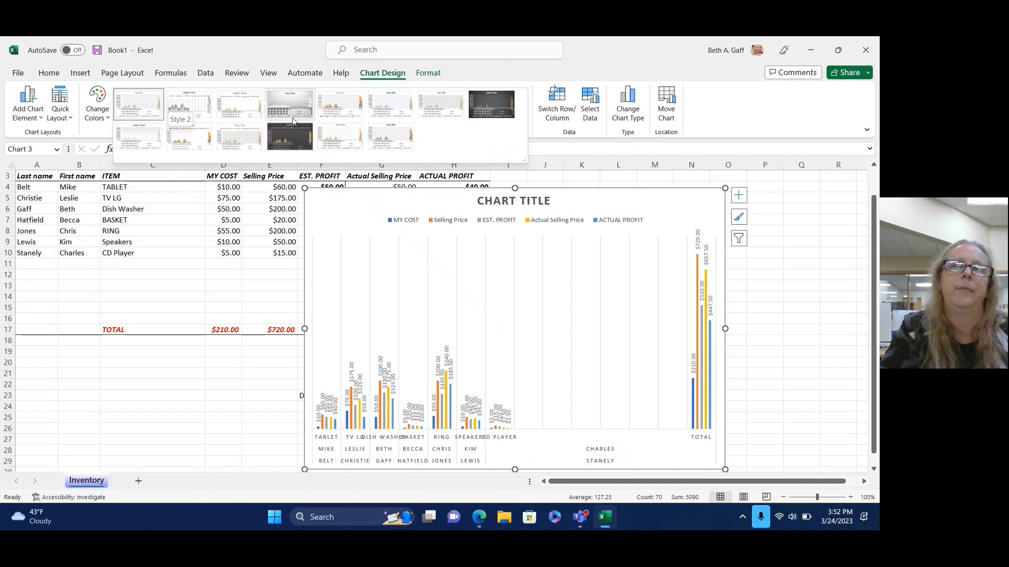
# Replace the chart's default 'Chart Title' placeholder with the title INVENTORY.
pyautogui.click(568, 73)
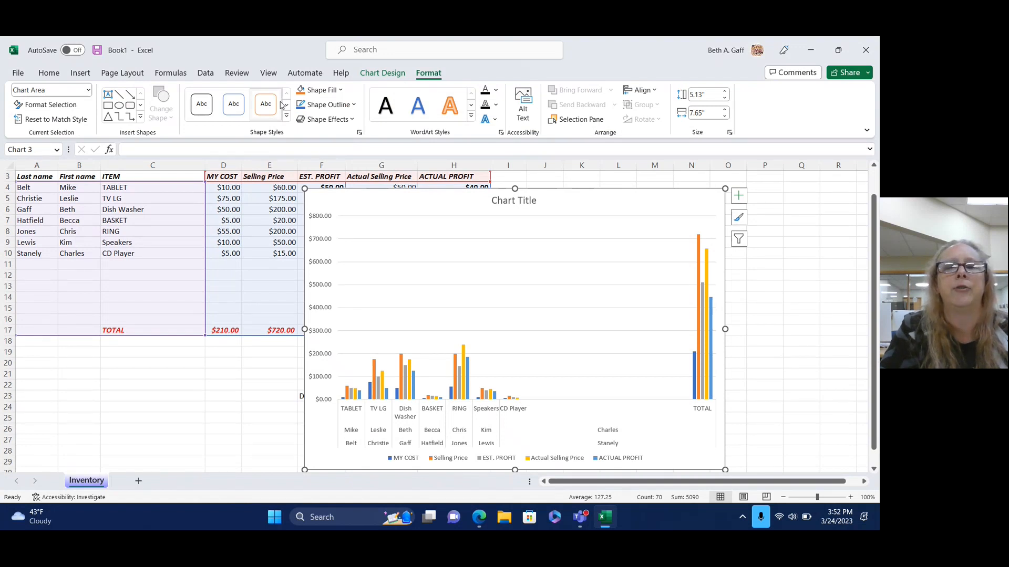
pyautogui.doubleClick(518, 202)
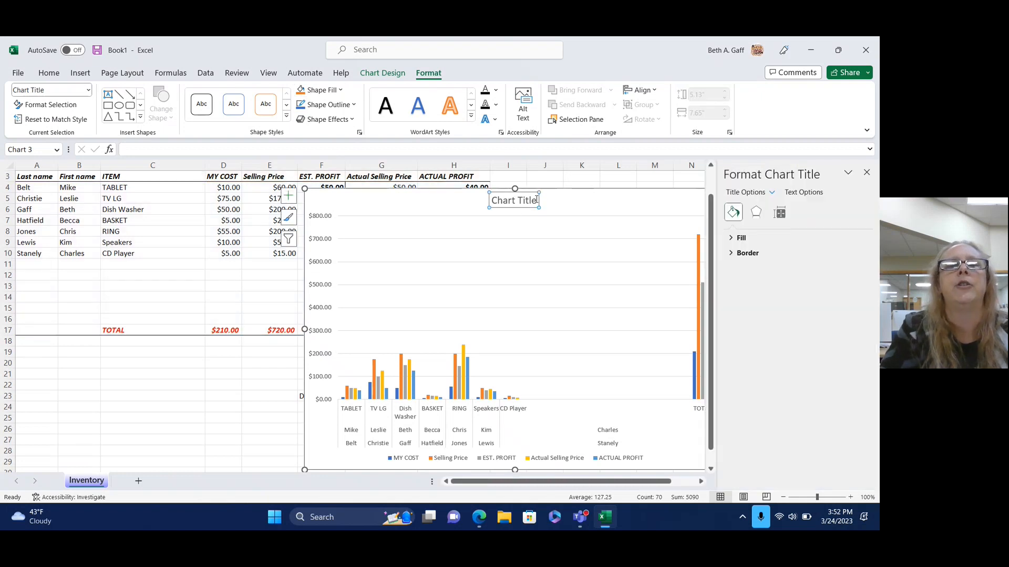
pyautogui.moveTo(536, 200); pyautogui.dragTo(489, 201)
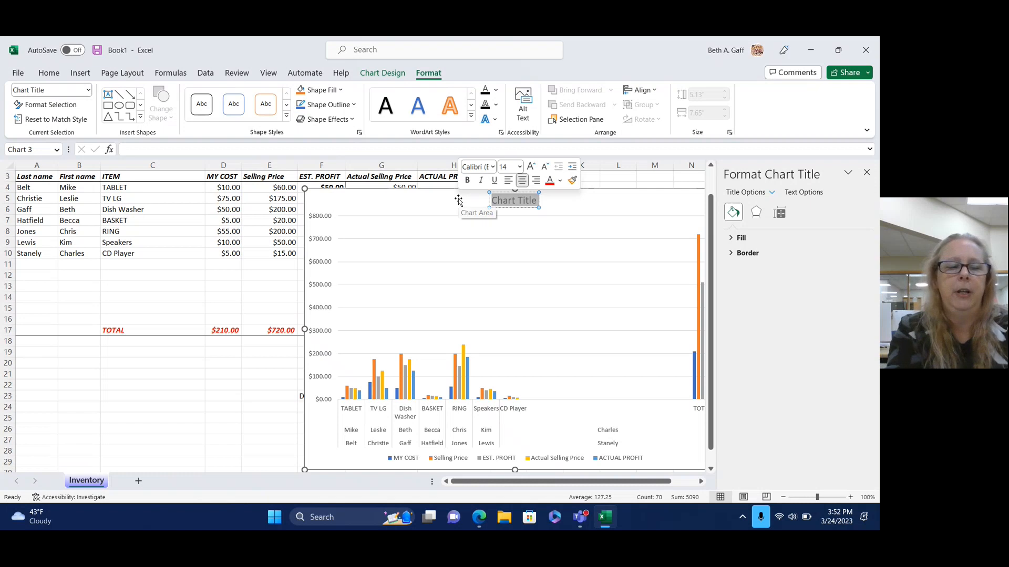
pyautogui.write('INVENTORY')
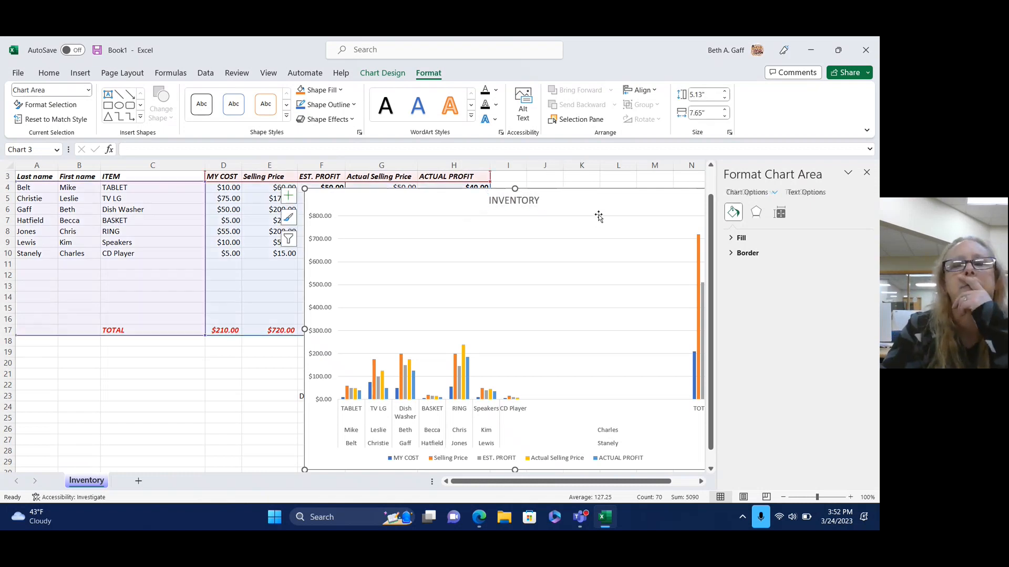
pyautogui.click(597, 217)
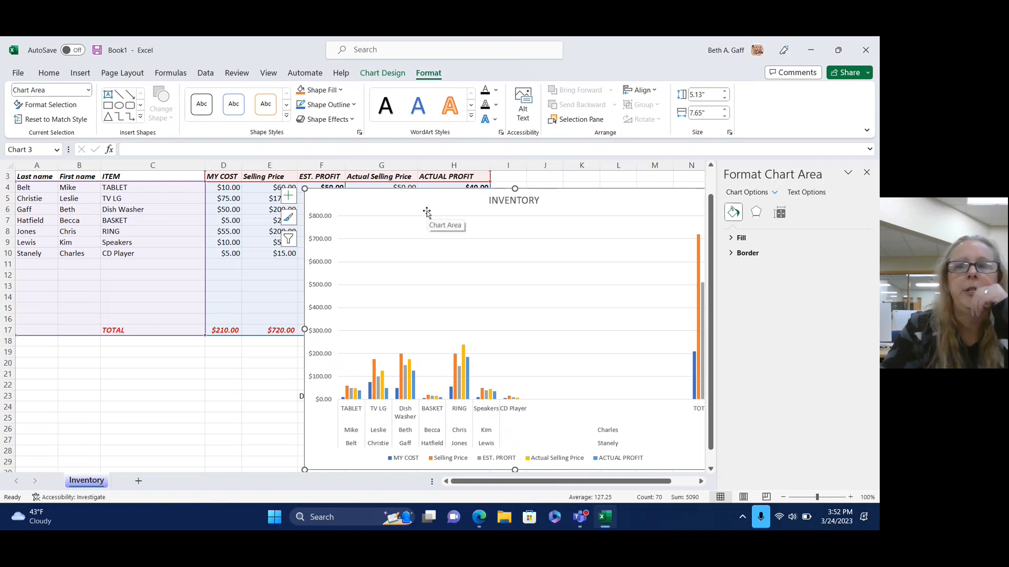
pyautogui.click(380, 73)
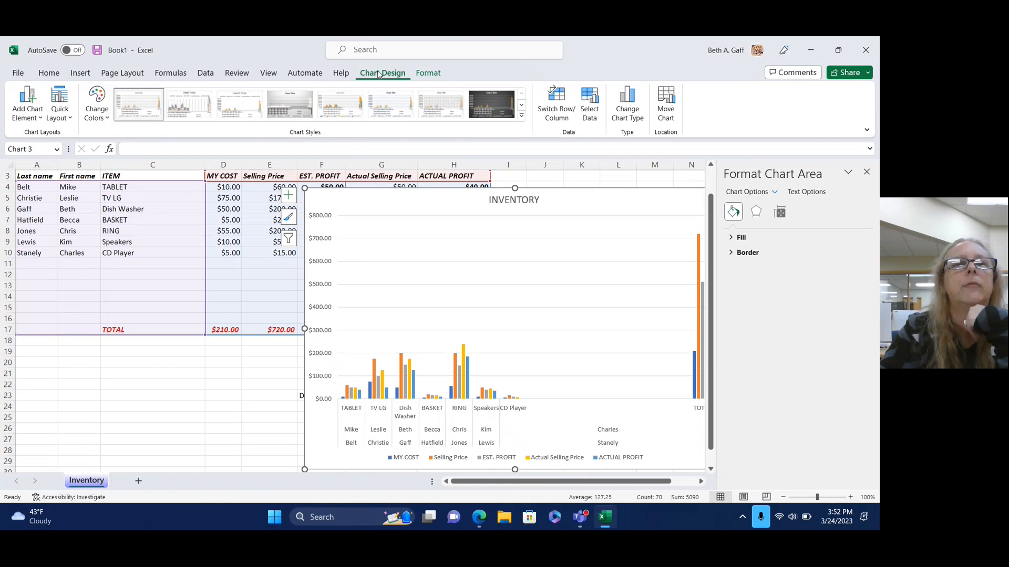
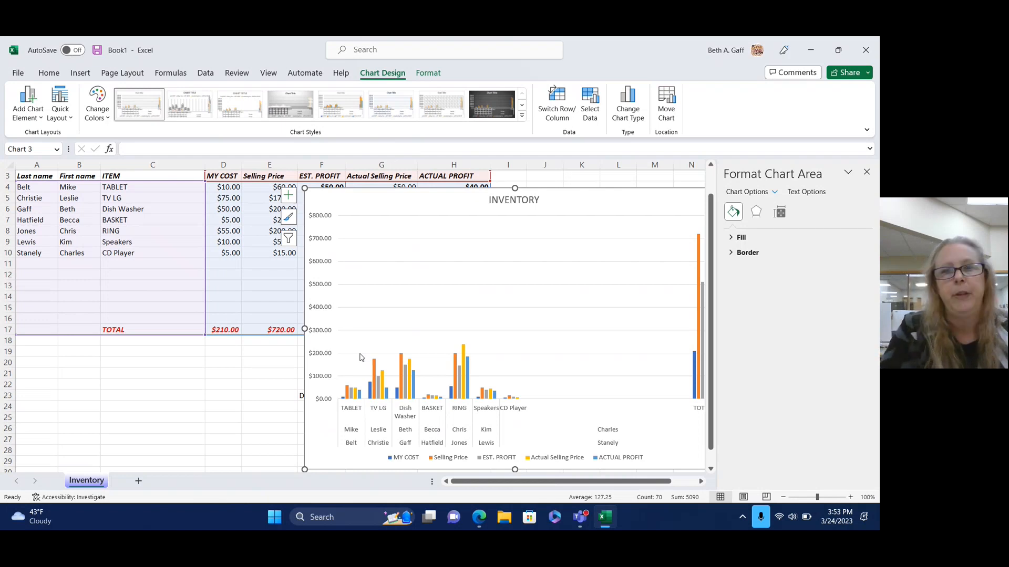
# Delete the INVENTORY chart and select cell A28 below the table.
pyautogui.press('Delete')
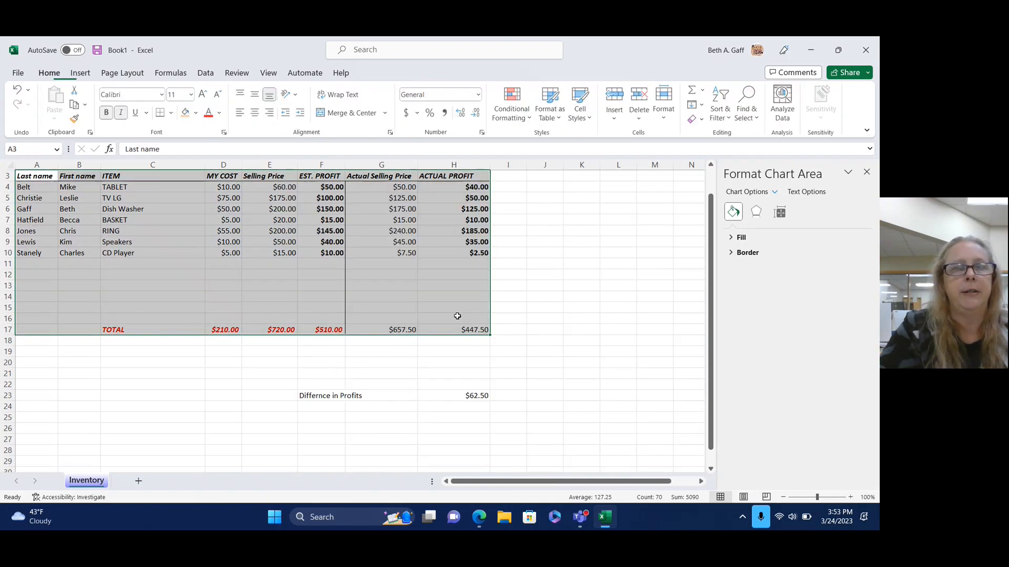
pyautogui.click(270, 363)
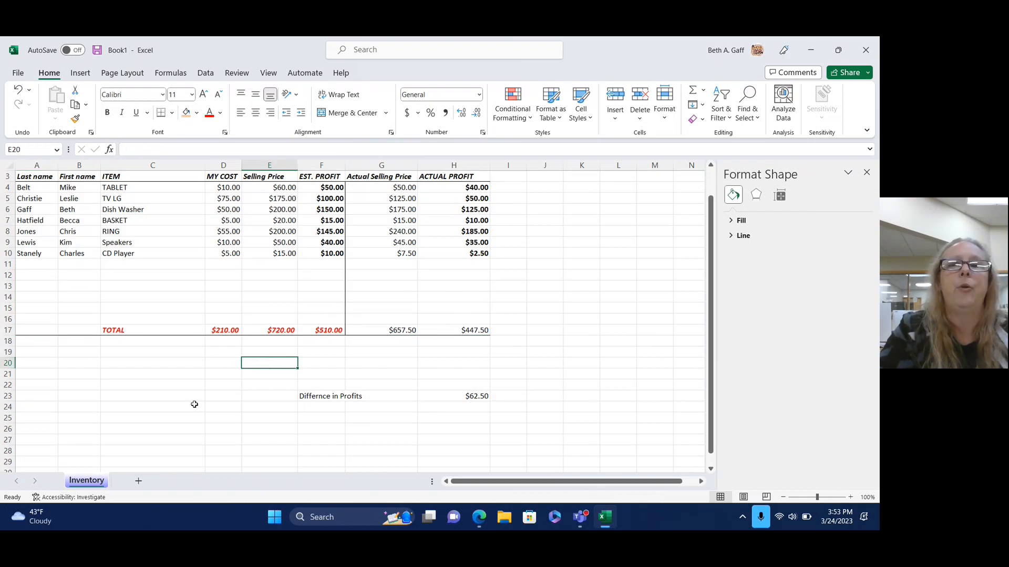
pyautogui.moveTo(710, 238); pyautogui.dragTo(710, 246)
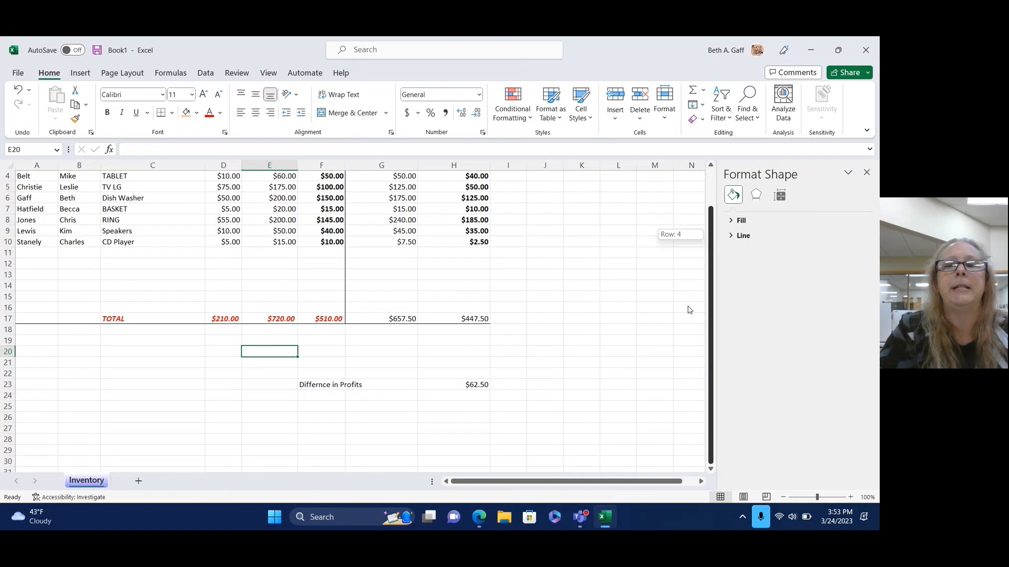
pyautogui.click(44, 445)
# Type the title CHECKBOOK in A28 and 'Check number' in A30, widening column A to fit.
pyautogui.write('CHECKBOOK')
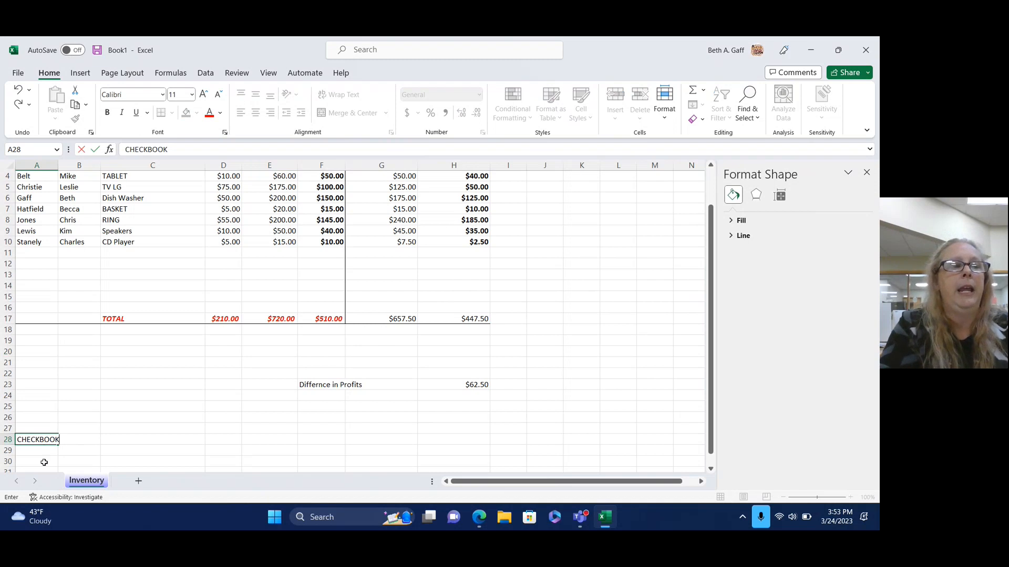
pyautogui.click(44, 461)
pyautogui.write('C')
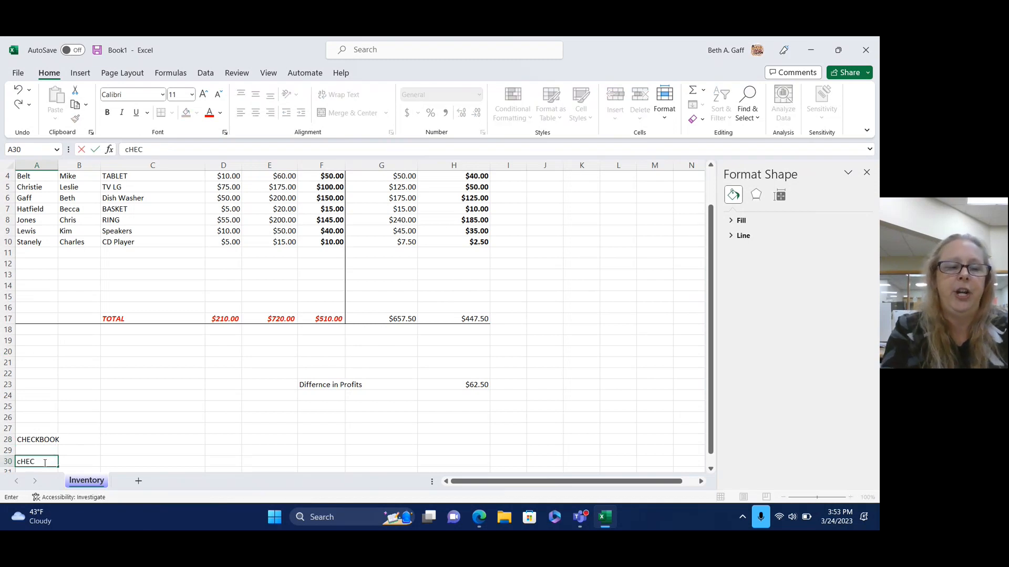
pyautogui.write('heck number')
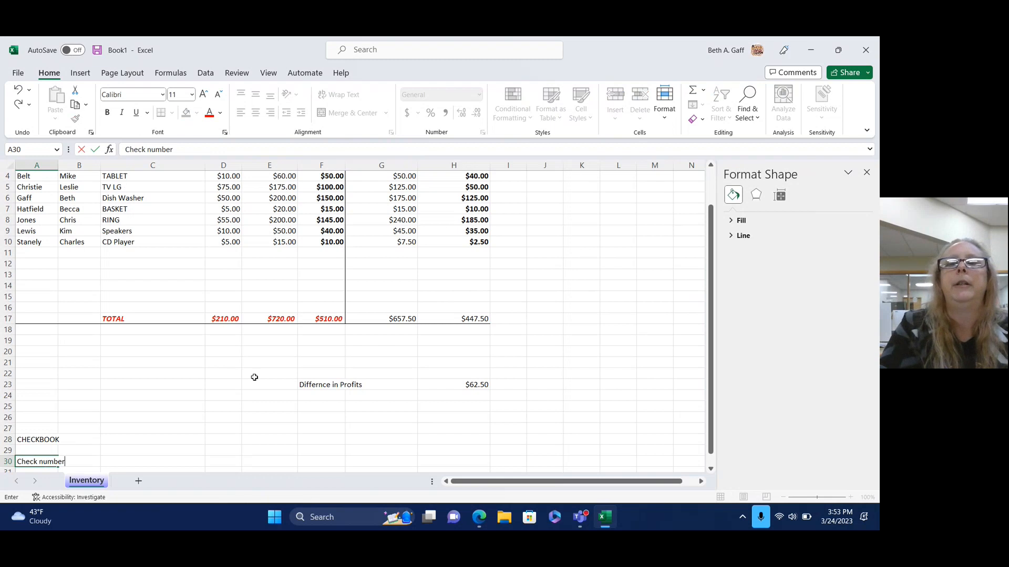
pyautogui.moveTo(710, 267); pyautogui.dragTo(705, 358)
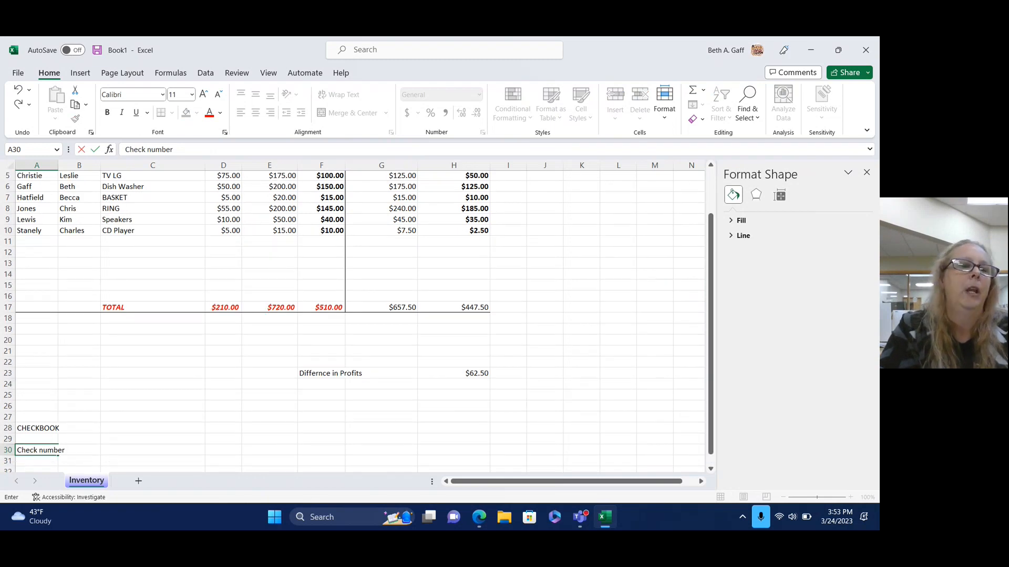
pyautogui.click(44, 462)
pyautogui.click(91, 452)
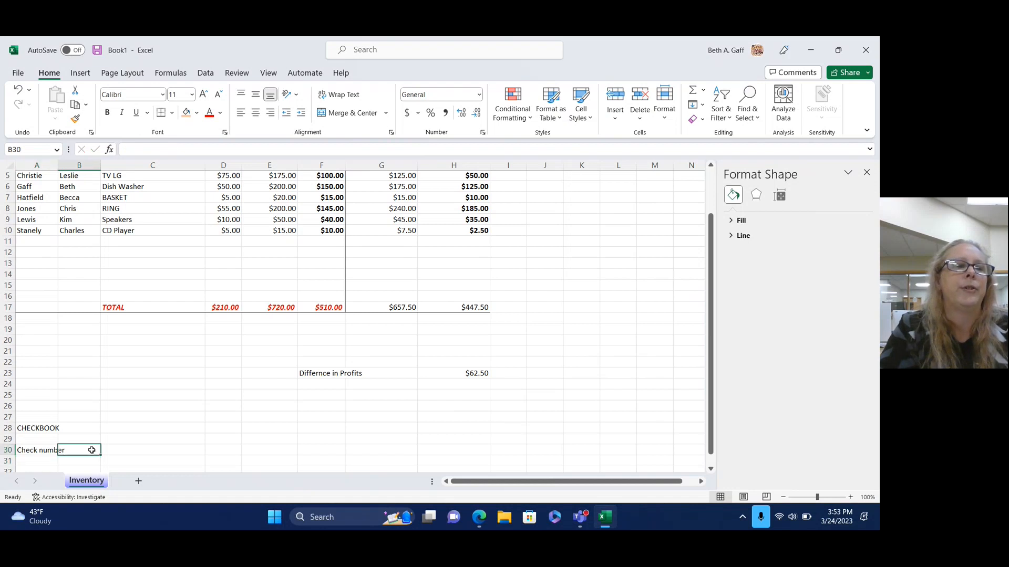
pyautogui.moveTo(58, 168); pyautogui.dragTo(77, 168)
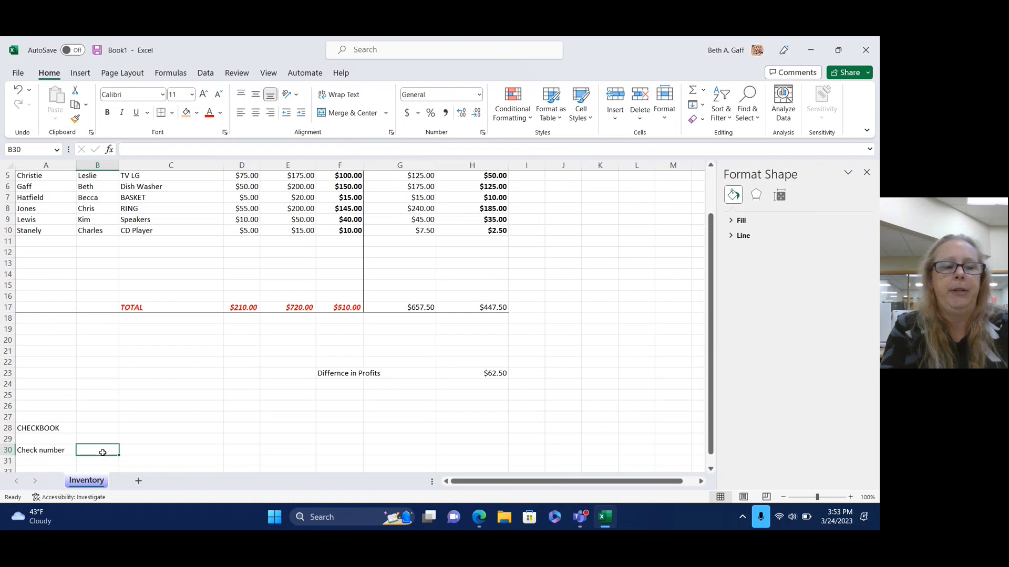
# Add the headings Date, Item, Amount and Cleared beside it, fixing typos, then select A30:E30.
pyautogui.write('Date')
pyautogui.press('Tab')
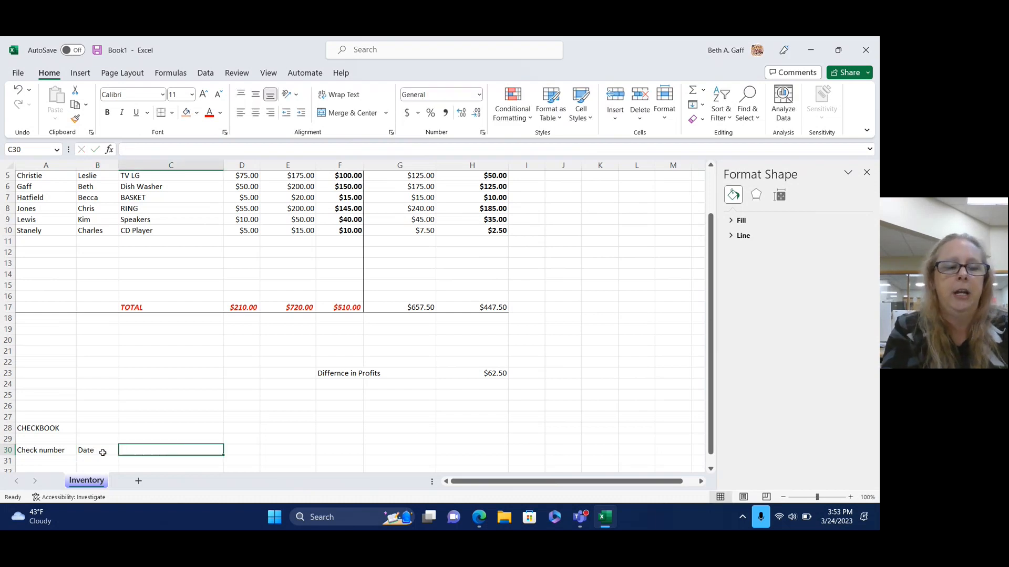
pyautogui.write('W')
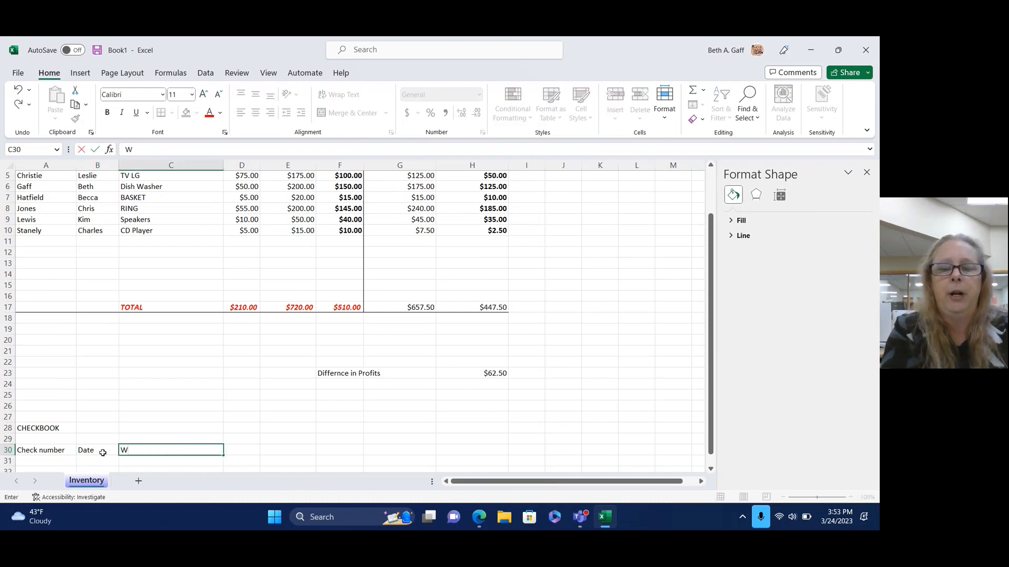
pyautogui.press('BackSpace')
pyautogui.write('Ite')
pyautogui.press('Tab')
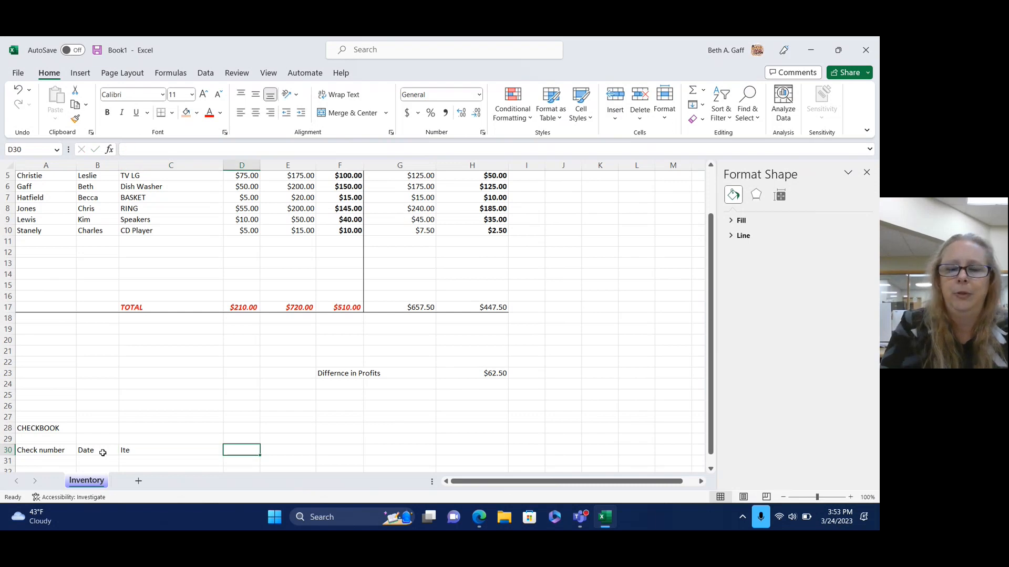
pyautogui.press('Left')
pyautogui.write('Iten')
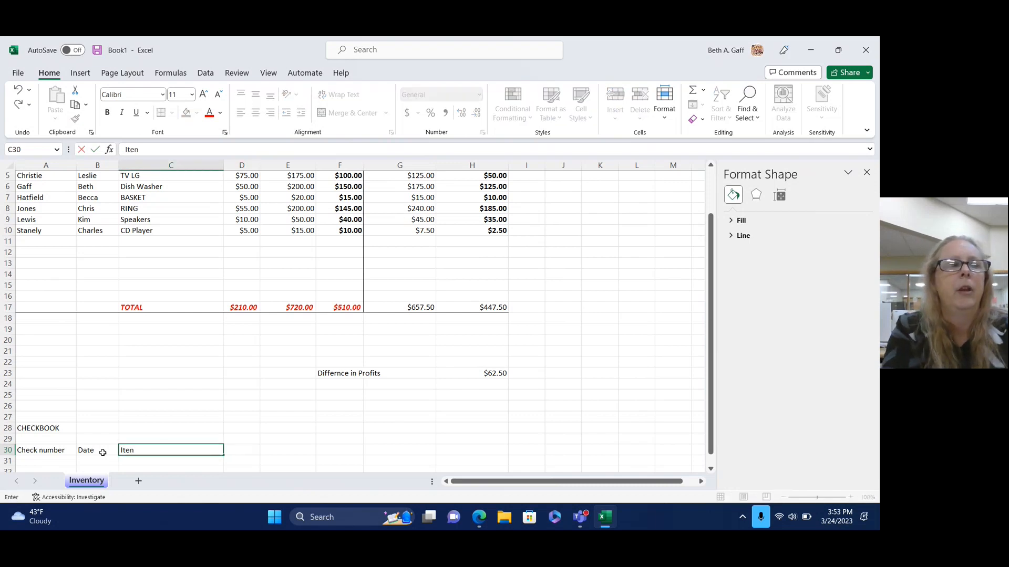
pyautogui.press('BackSpace')
pyautogui.write('m')
pyautogui.press('Tab')
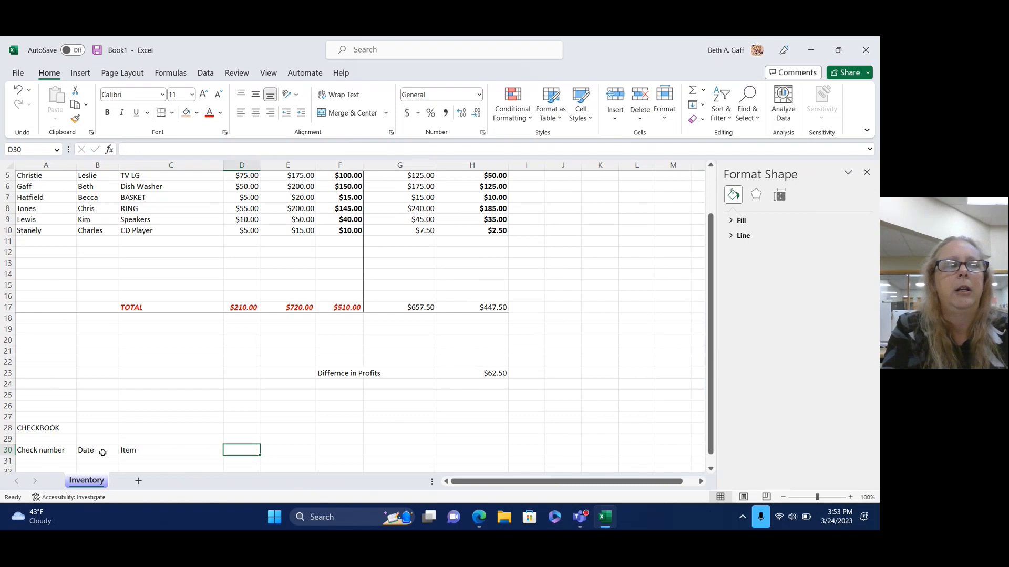
pyautogui.write('Amount')
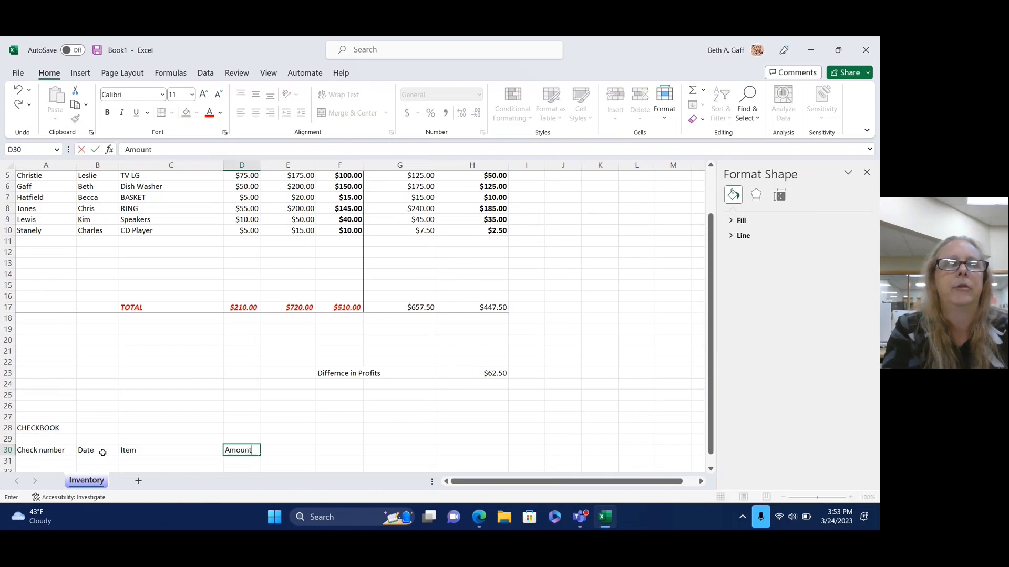
pyautogui.press('Tab')
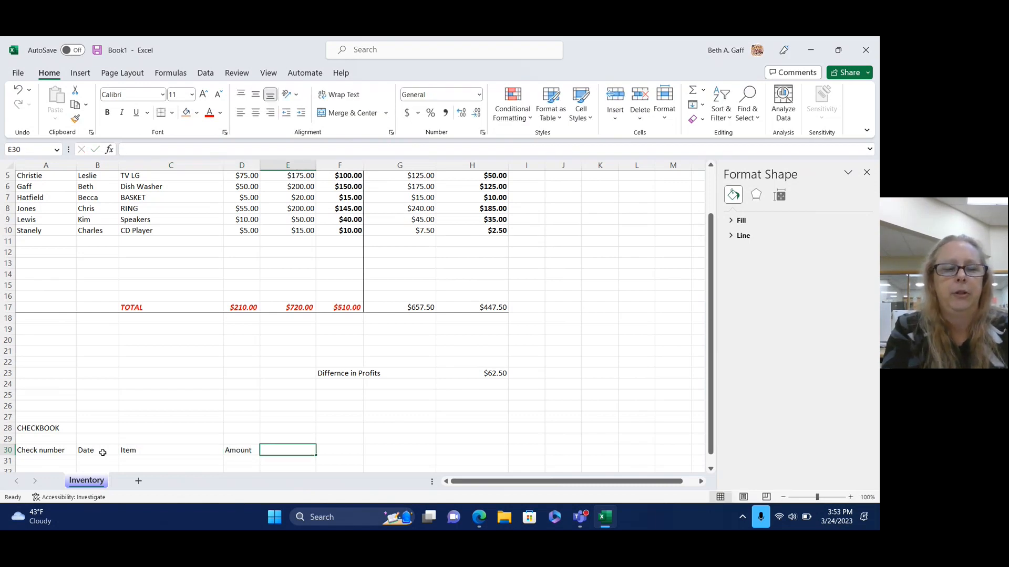
pyautogui.write('Cleared?')
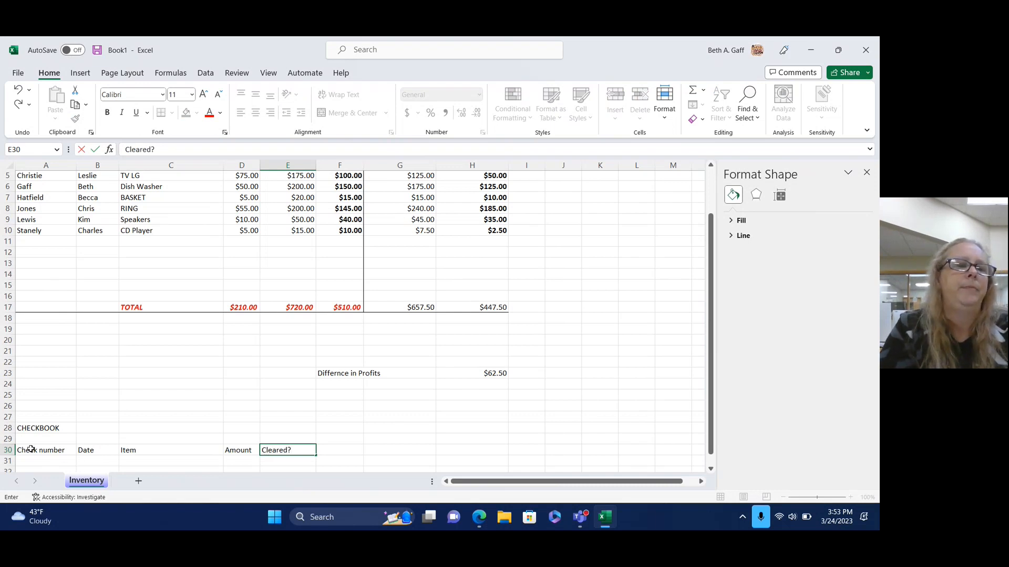
pyautogui.moveTo(31, 450); pyautogui.dragTo(286, 450)
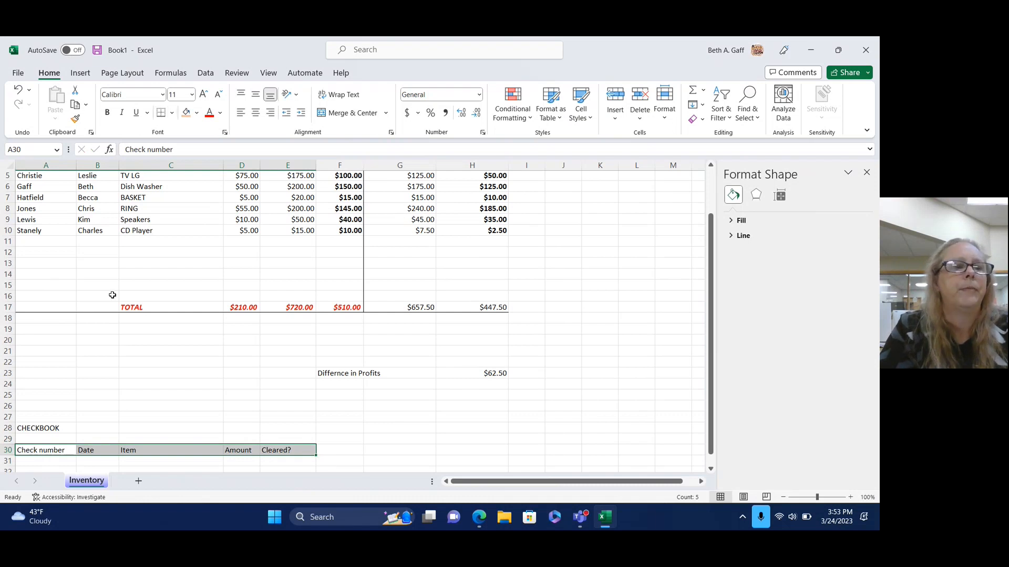
# Enter check 01255 dated 03/23/2023 for Gas with amount 50.00 in row 31.
pyautogui.click(56, 461)
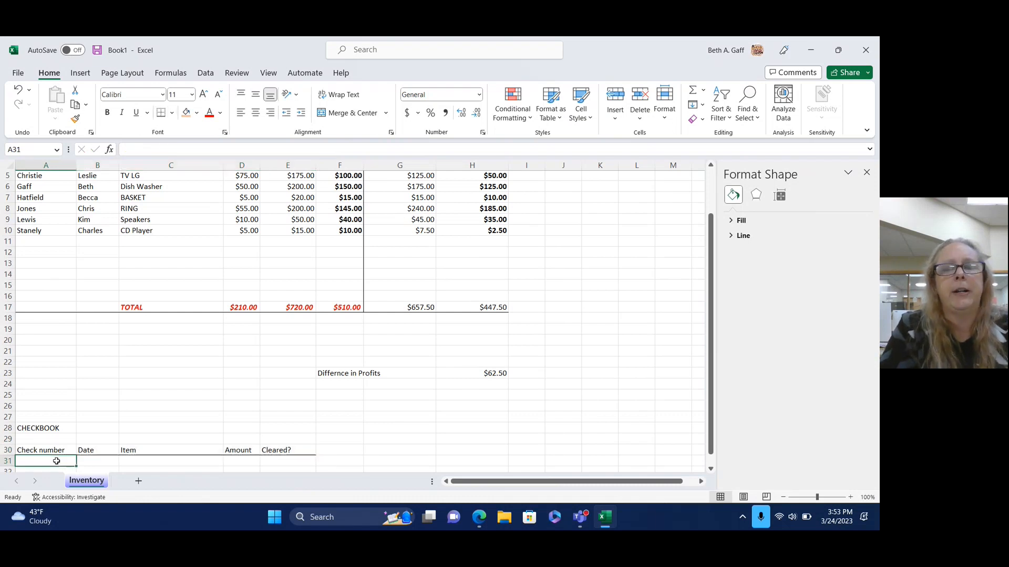
pyautogui.write('01255')
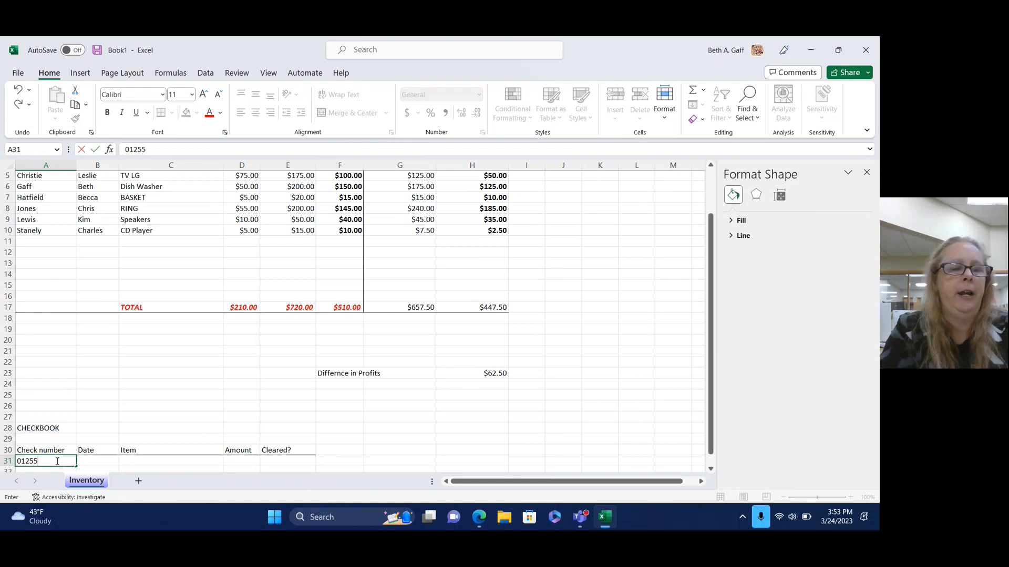
pyautogui.press('Tab')
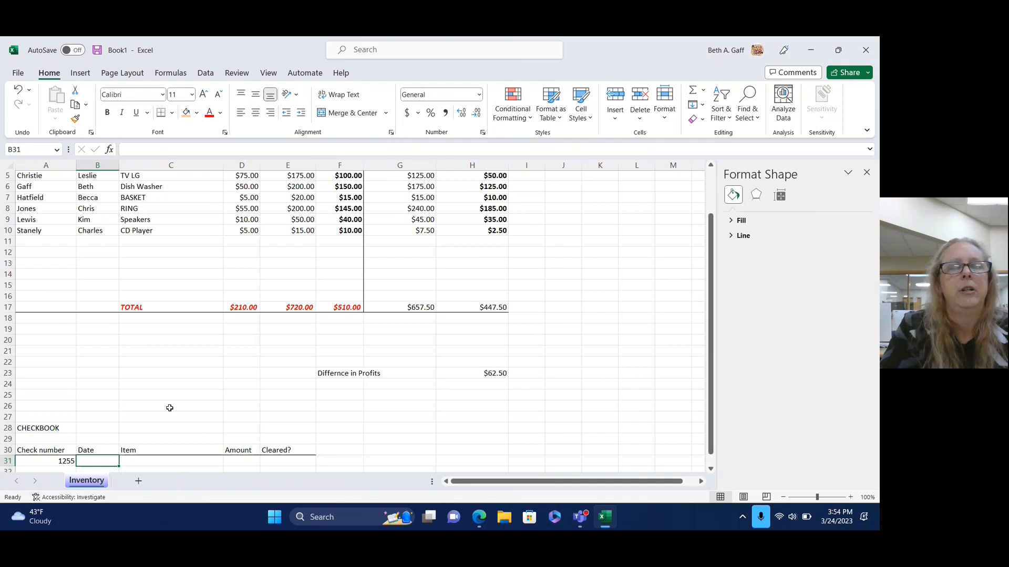
pyautogui.write('03')
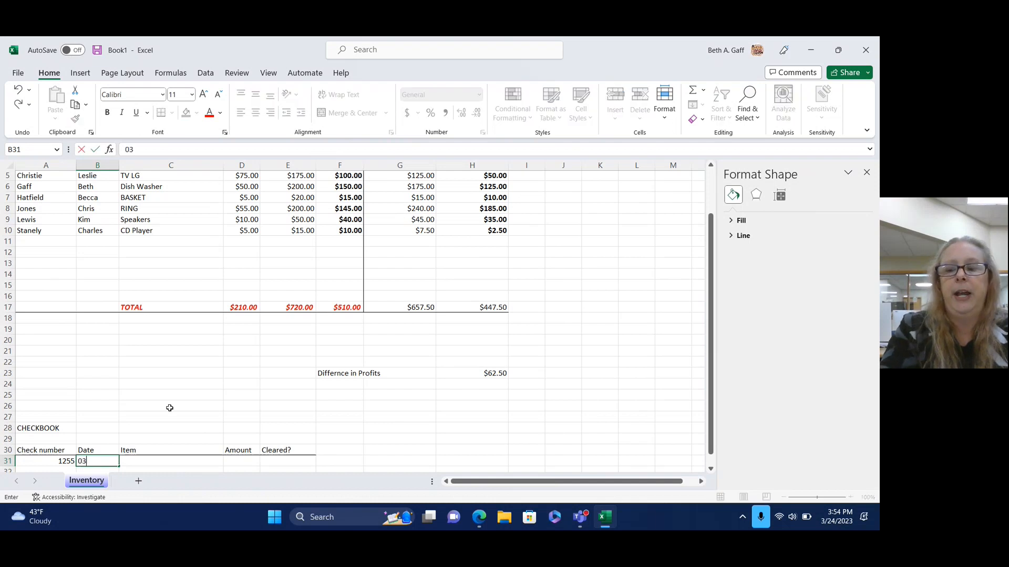
pyautogui.write('/23/2023')
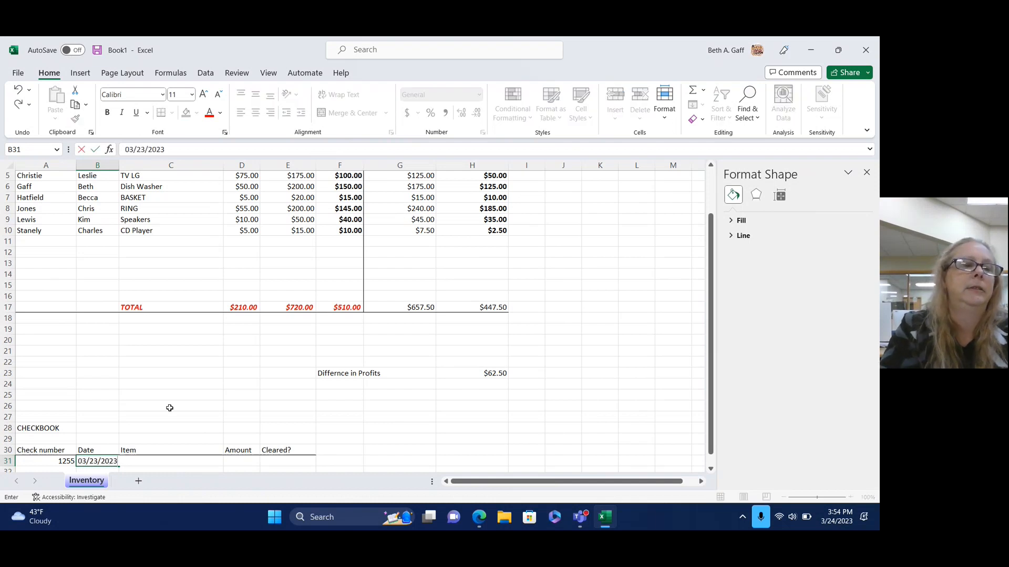
pyautogui.press('Tab')
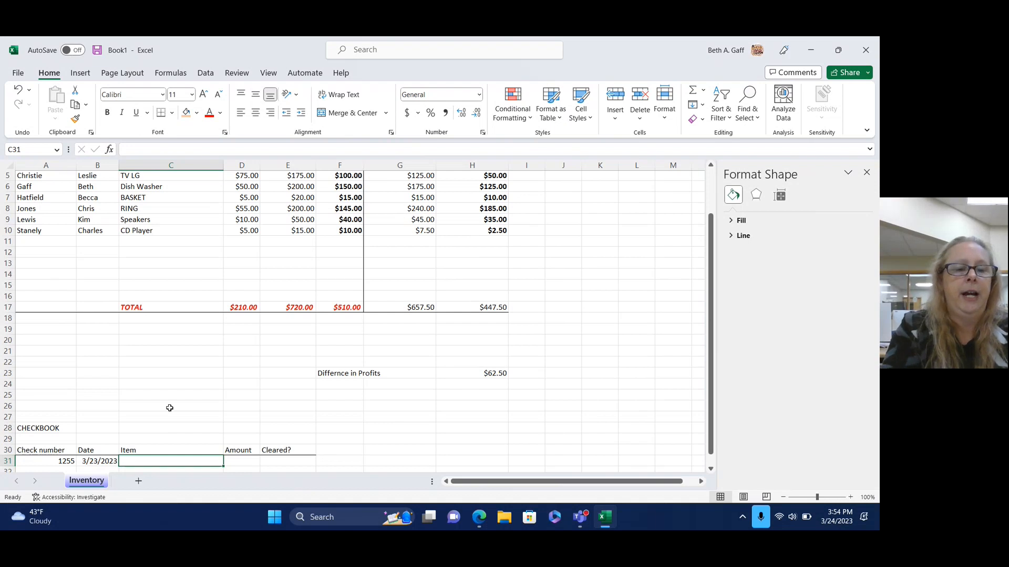
pyautogui.write('Gas')
pyautogui.press('Tab')
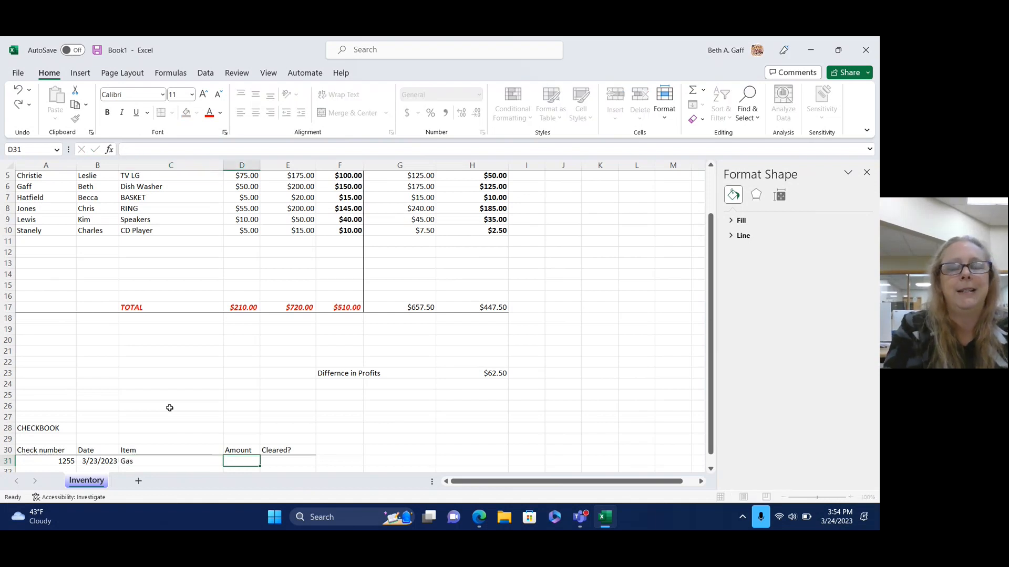
pyautogui.write('5000')
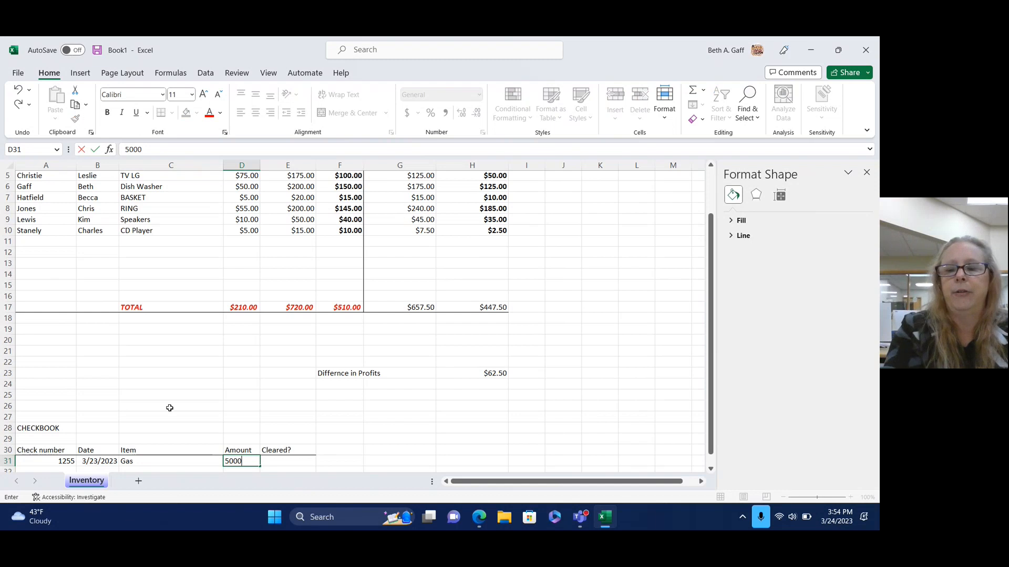
pyautogui.press('BackSpace')
pyautogui.press('BackSpace')
pyautogui.write('.00')
pyautogui.press('Tab')
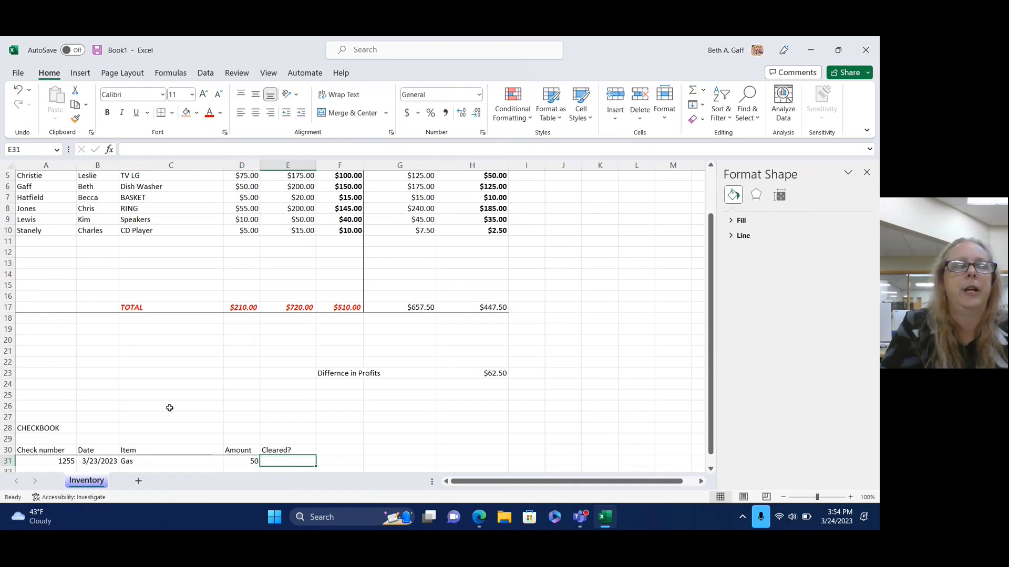
pyautogui.click(252, 463)
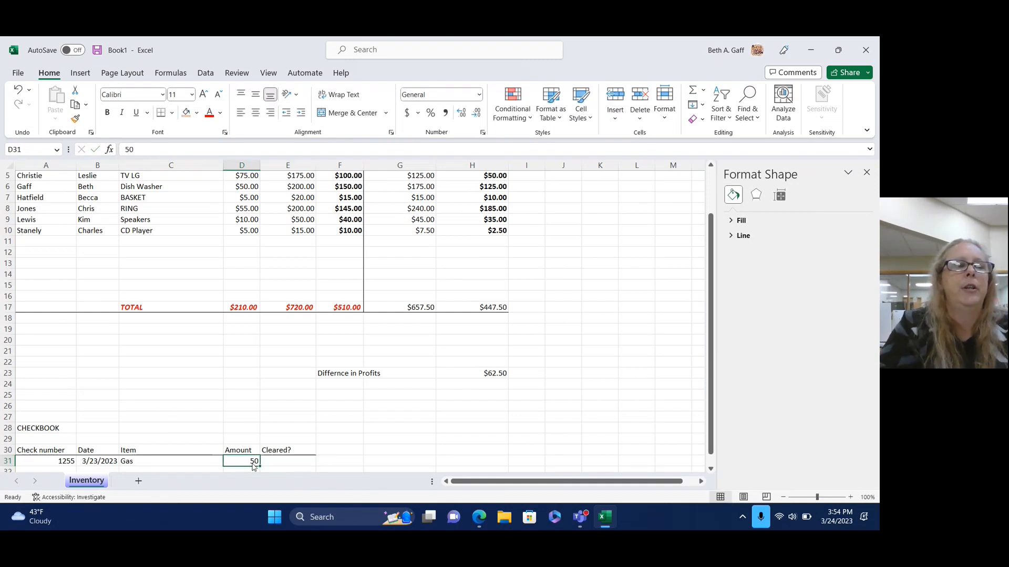
# Format the amount in D31 as Currency so it shows $50.00.
pyautogui.rightClick(253, 465)
pyautogui.click(296, 403)
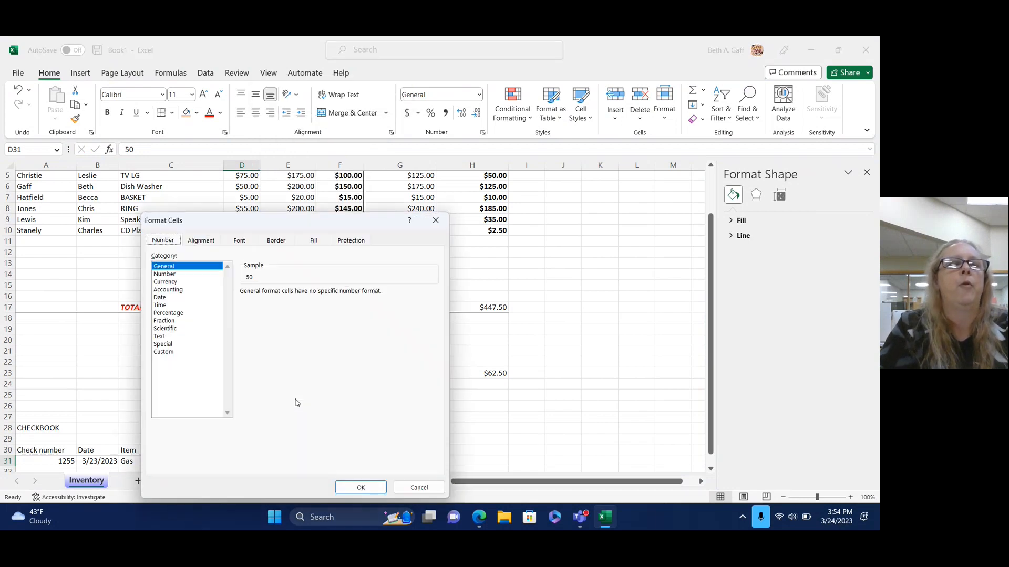
pyautogui.click(166, 282)
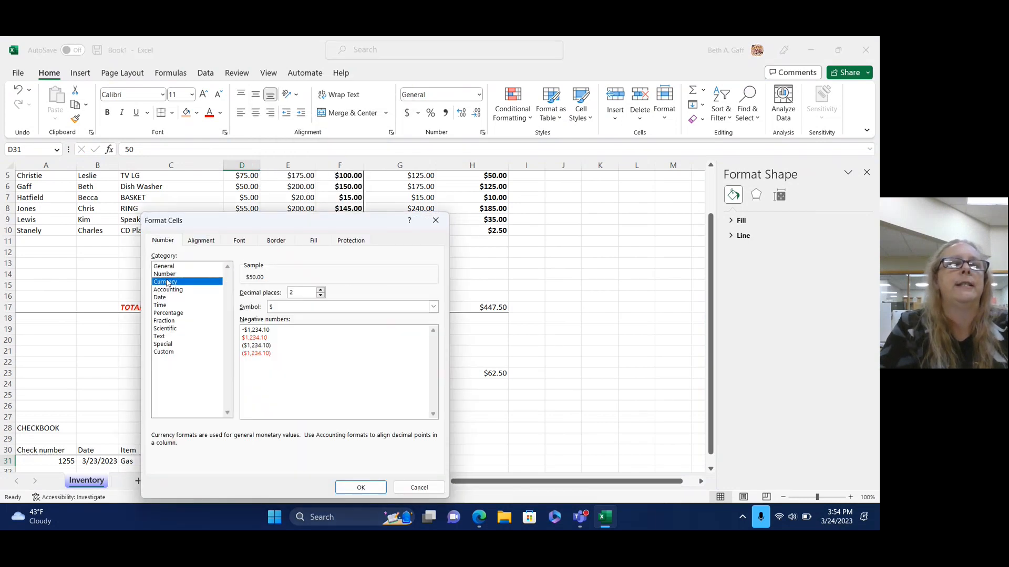
pyautogui.click(359, 487)
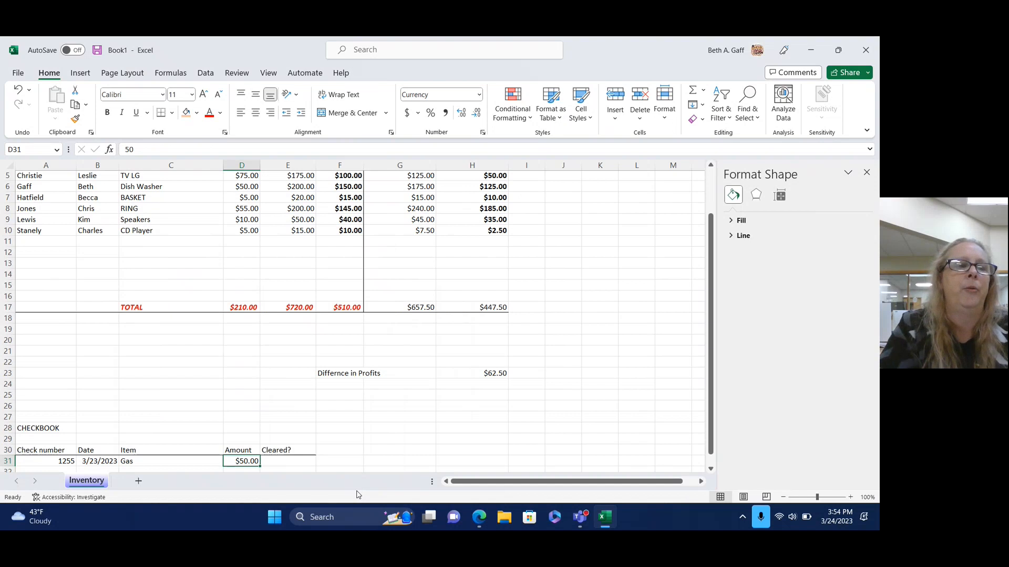
pyautogui.click(289, 460)
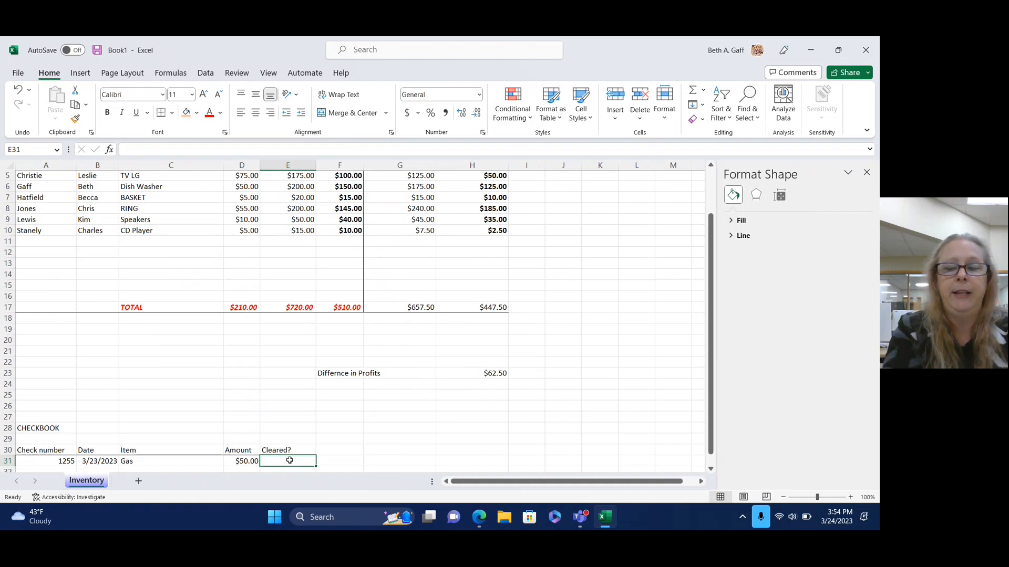
# Enter 03/26/2023 in the Cleared? cell E31 and give it a yellow fill.
pyautogui.write('03/26/2023')
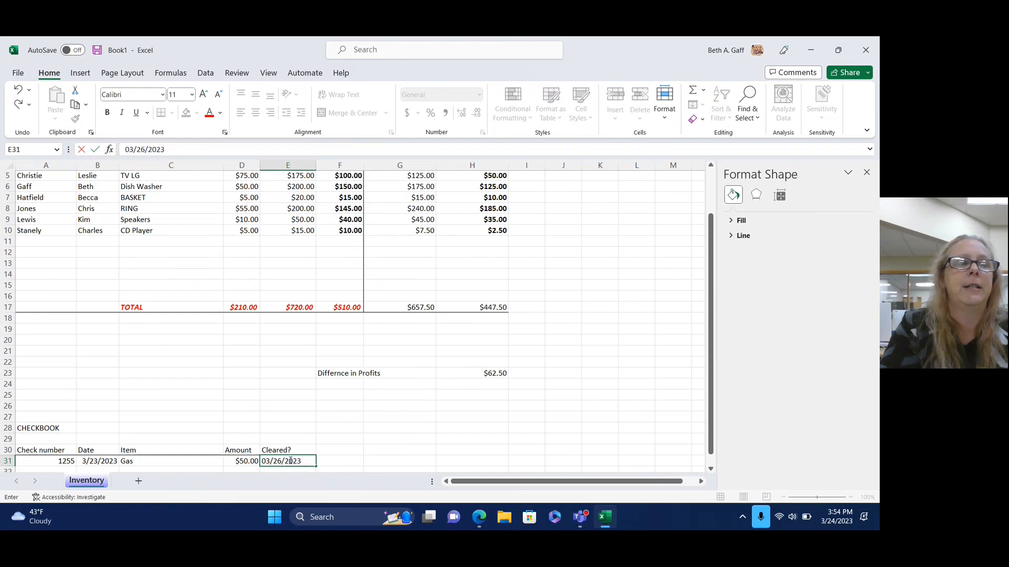
pyautogui.press('Tab')
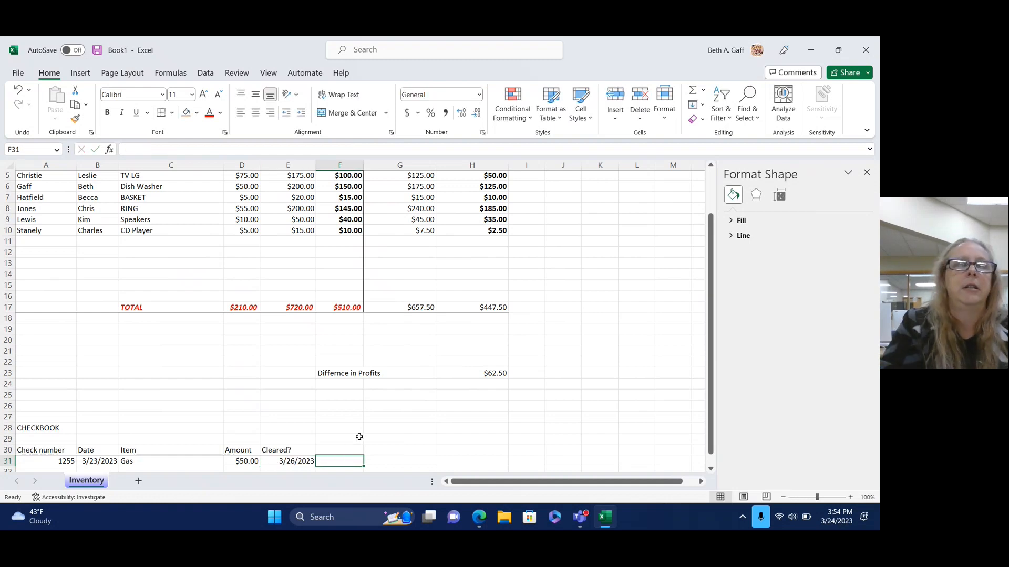
pyautogui.click(305, 462)
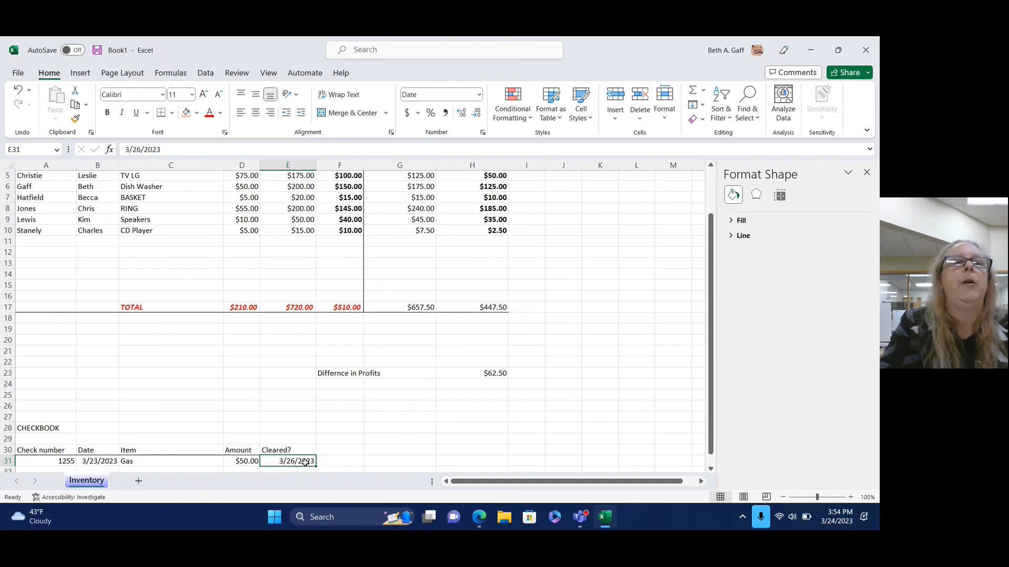
pyautogui.click(197, 113)
pyautogui.click(211, 221)
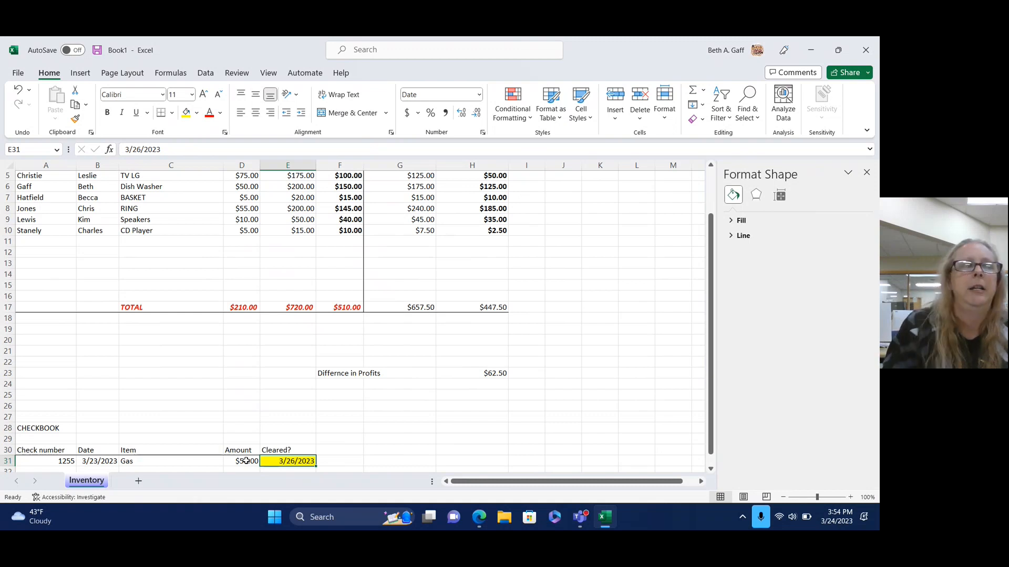
# Insert a new worksheet Sheet5 and switch between it and Inventory, ending on Sheet5.
pyautogui.click(138, 483)
pyautogui.click(100, 482)
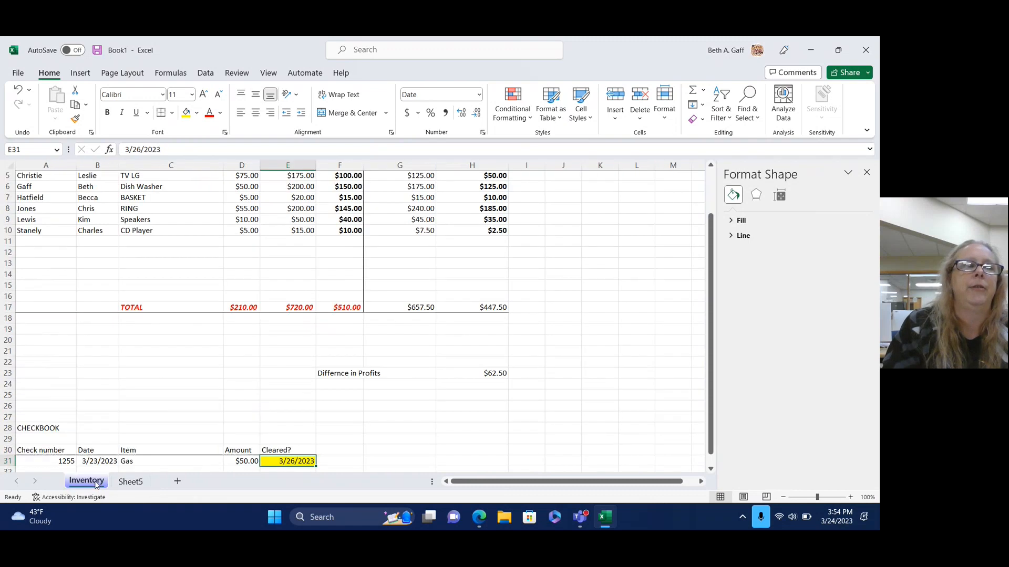
pyautogui.click(123, 483)
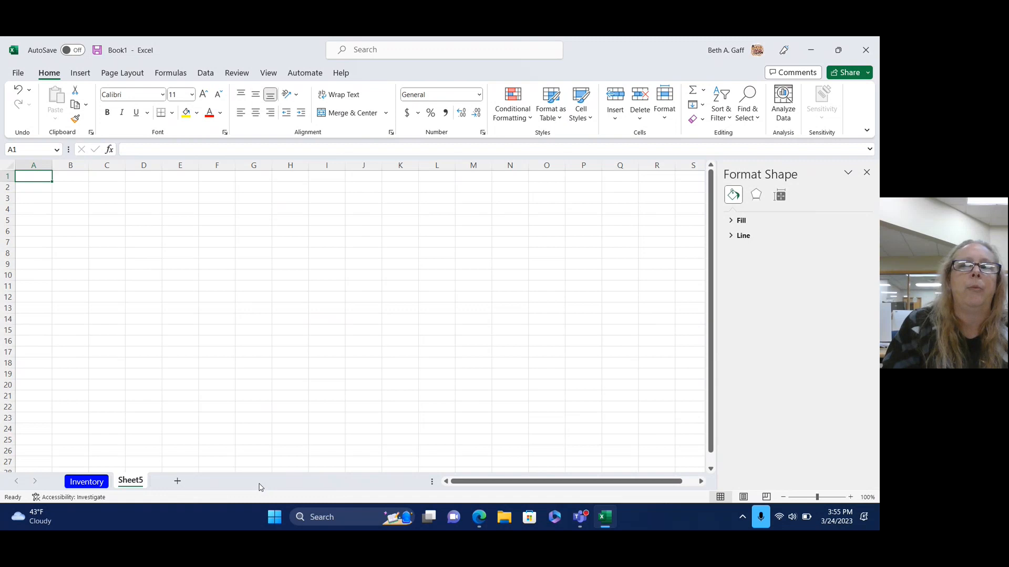
pyautogui.click(87, 482)
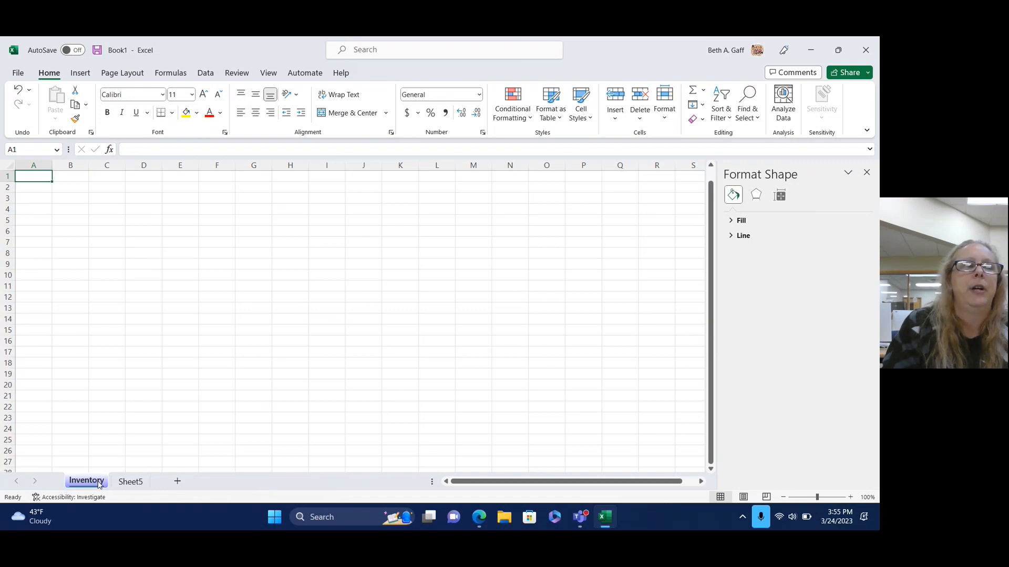
pyautogui.click(125, 483)
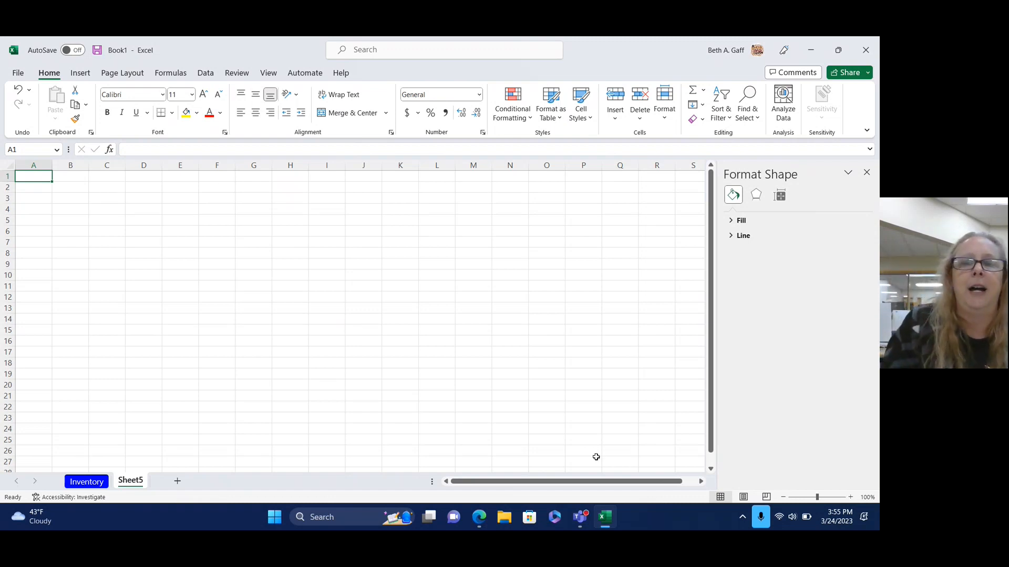
pyautogui.click(585, 520)
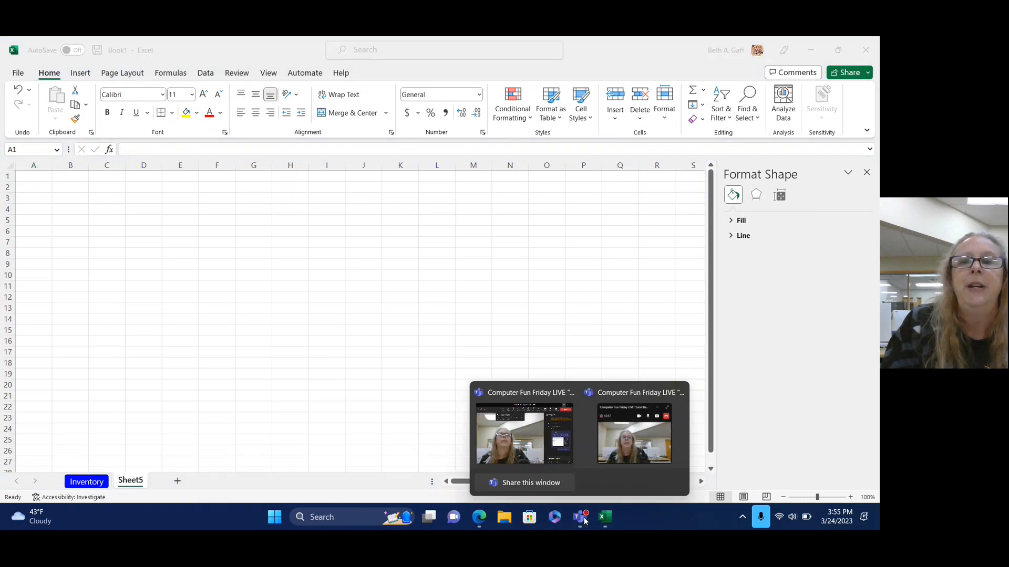
# Bring the Teams meeting window to the front and stop sharing the screen.
pyautogui.click(535, 457)
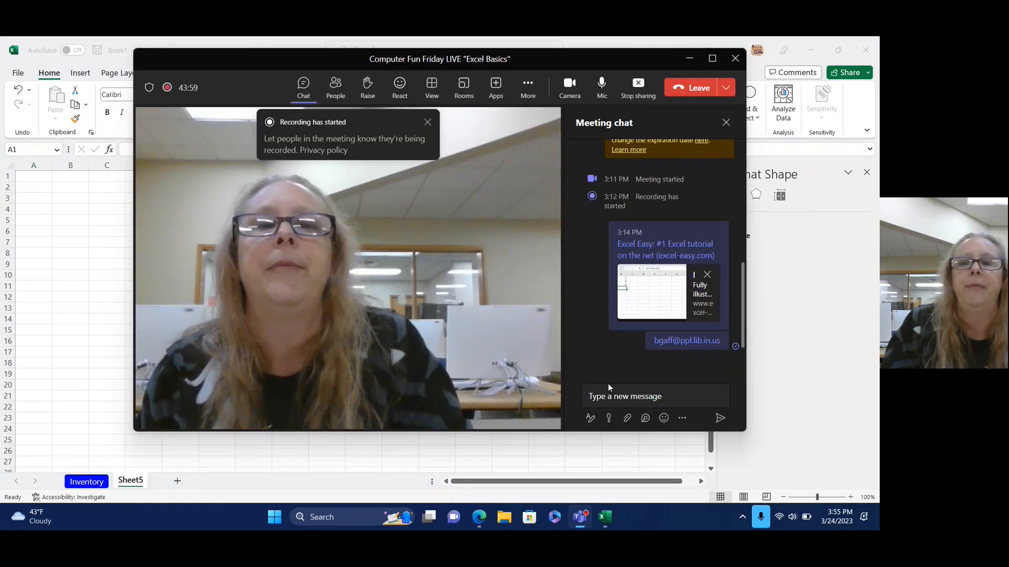
pyautogui.click(604, 520)
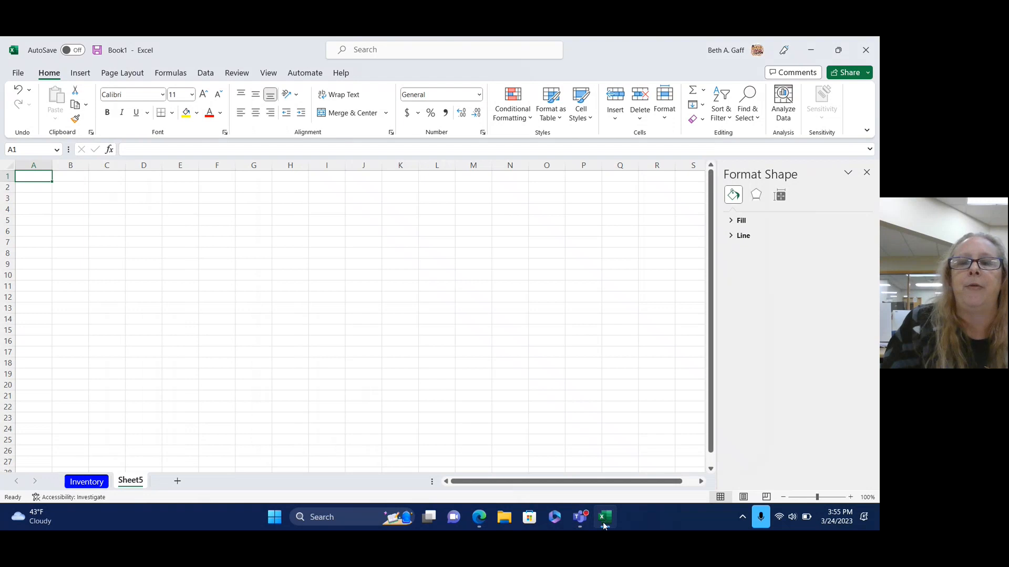
pyautogui.click(580, 520)
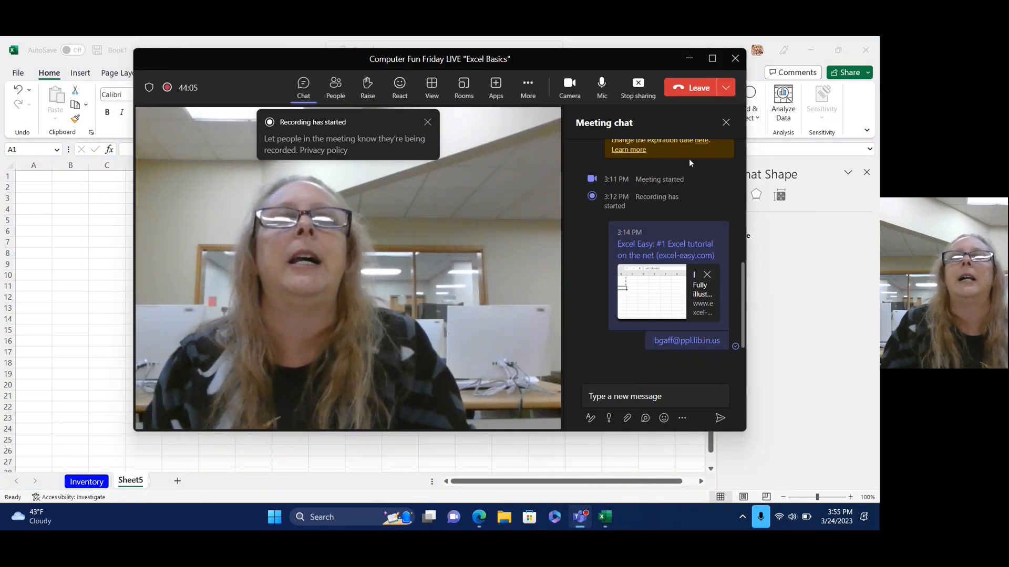
pyautogui.click(638, 86)
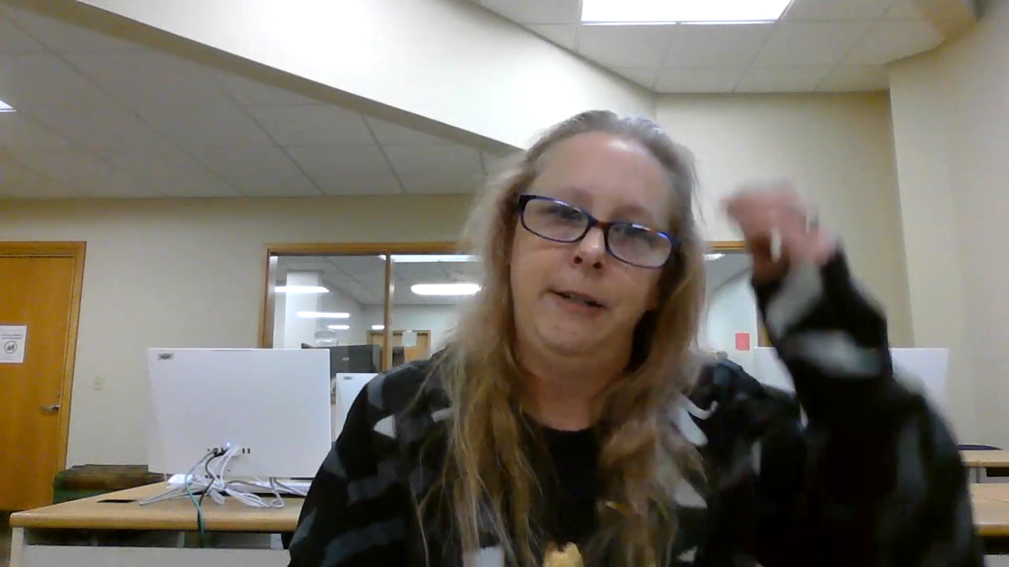